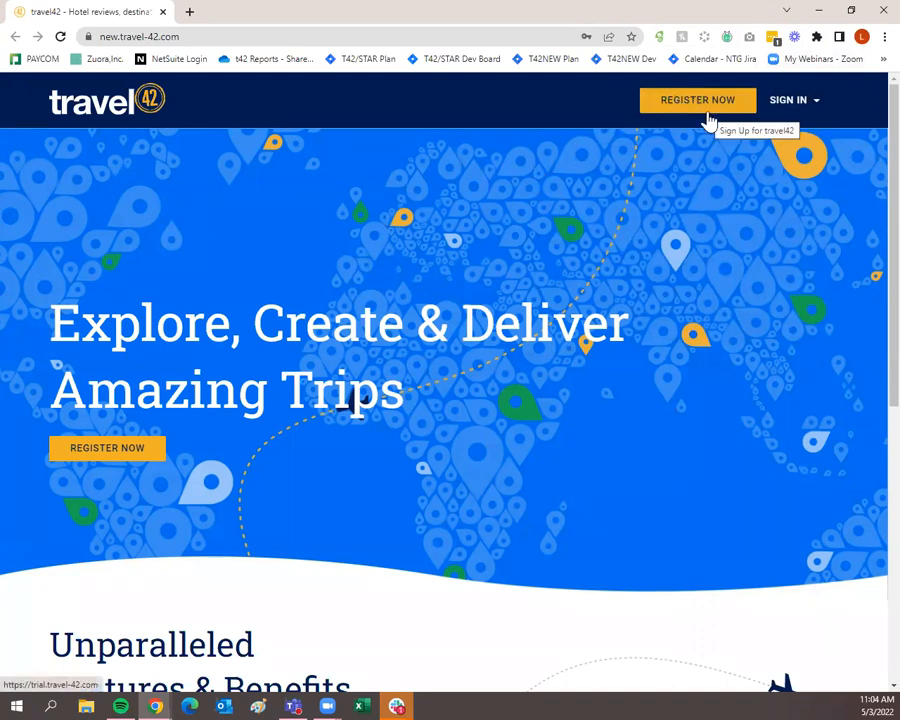
Step: Sign in to the existing travel42 account
{"action": "left_click", "coordinate": [794, 101]}
{"action": "left_click", "coordinate": [774, 288]}
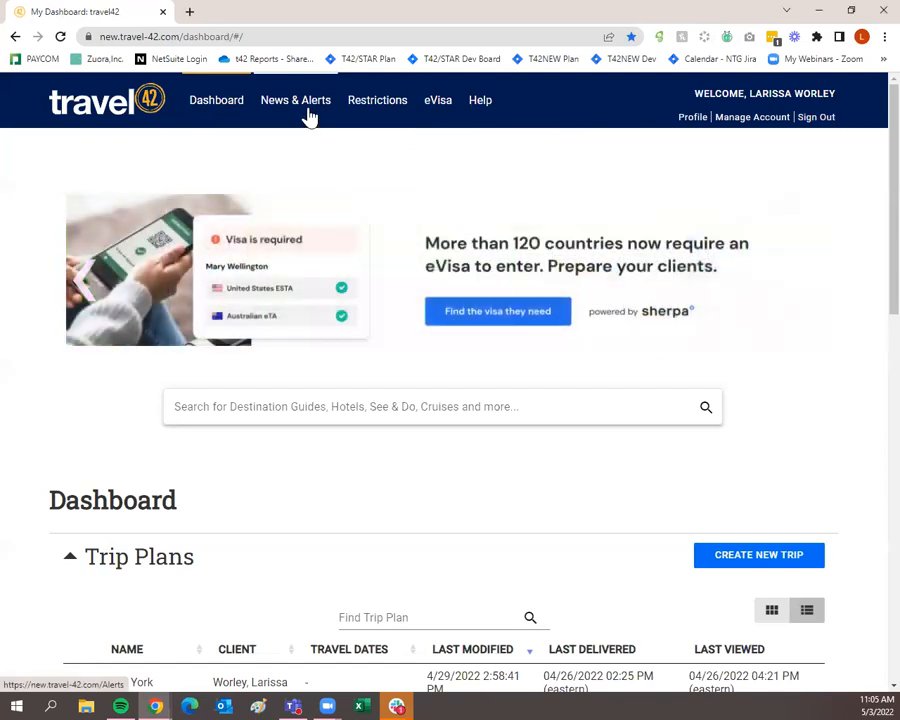
Step: Look through the News & Alerts page, from Updated Destinations and Updated Hotels to Travel Alerts, TravelAge West, Travel Weekly and Travel Pulse
{"action": "left_click", "coordinate": [309, 113]}
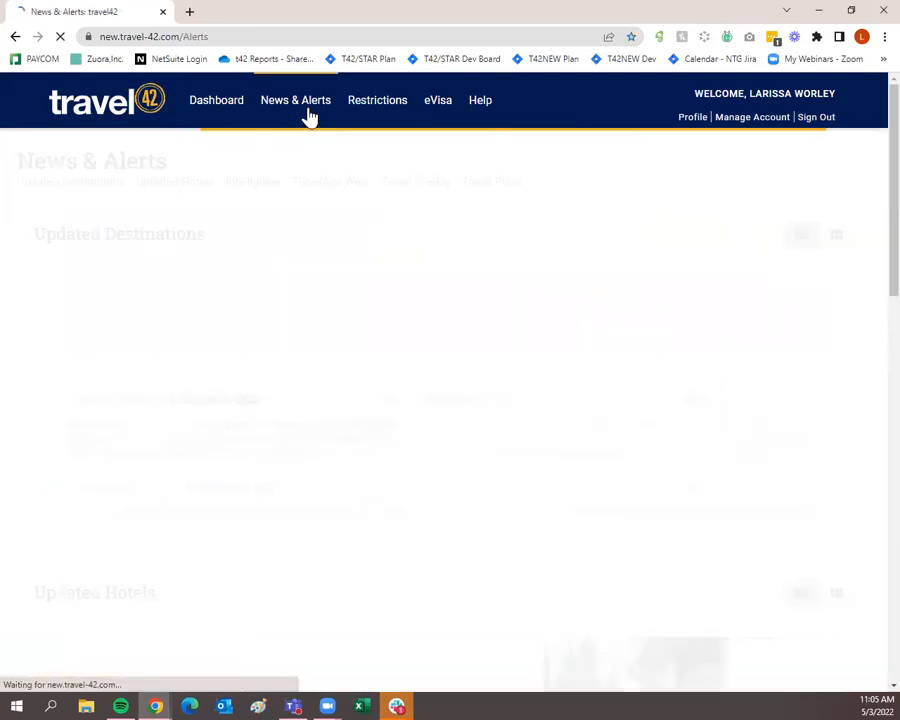
{"action": "scroll", "coordinate": [346, 274], "scroll_direction": "down", "scroll_amount": 2}
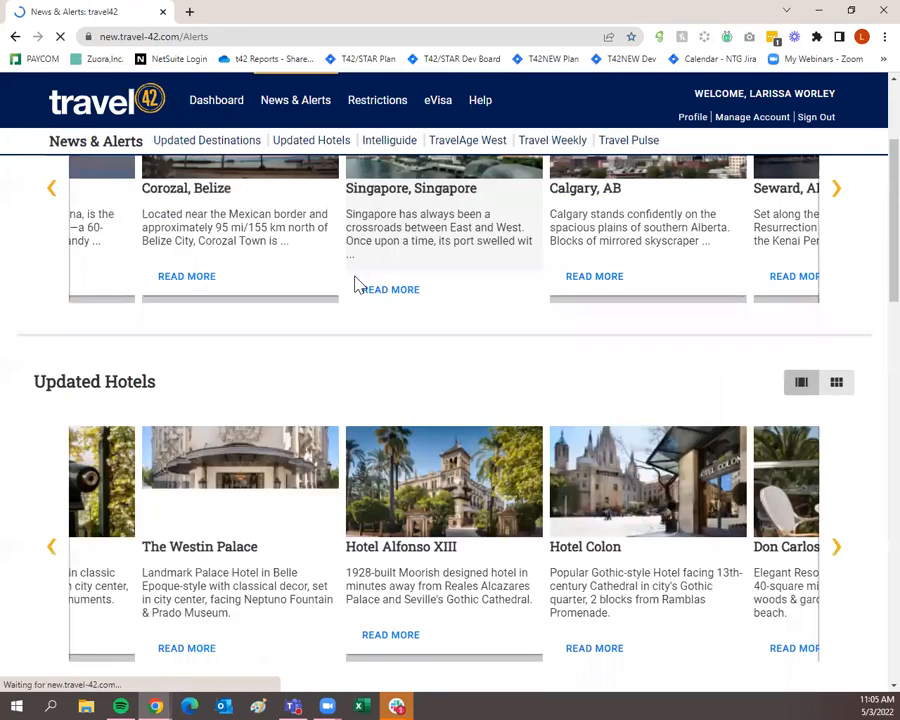
{"action": "scroll", "coordinate": [355, 285], "scroll_direction": "down", "scroll_amount": 4}
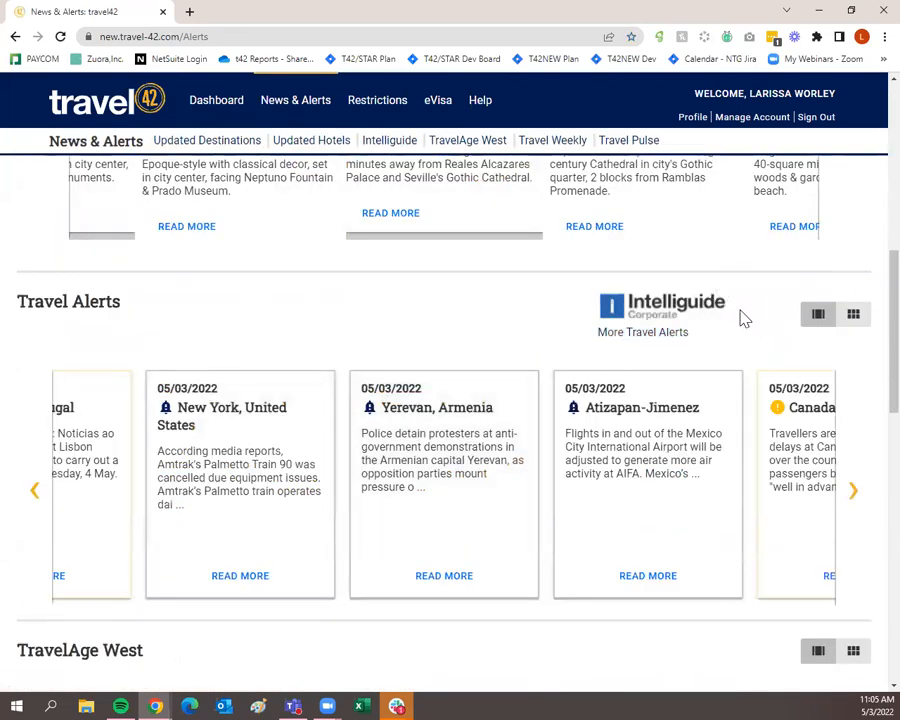
{"action": "scroll", "coordinate": [741, 318], "scroll_direction": "down", "scroll_amount": 2}
{"action": "scroll", "coordinate": [741, 320], "scroll_direction": "down", "scroll_amount": 2}
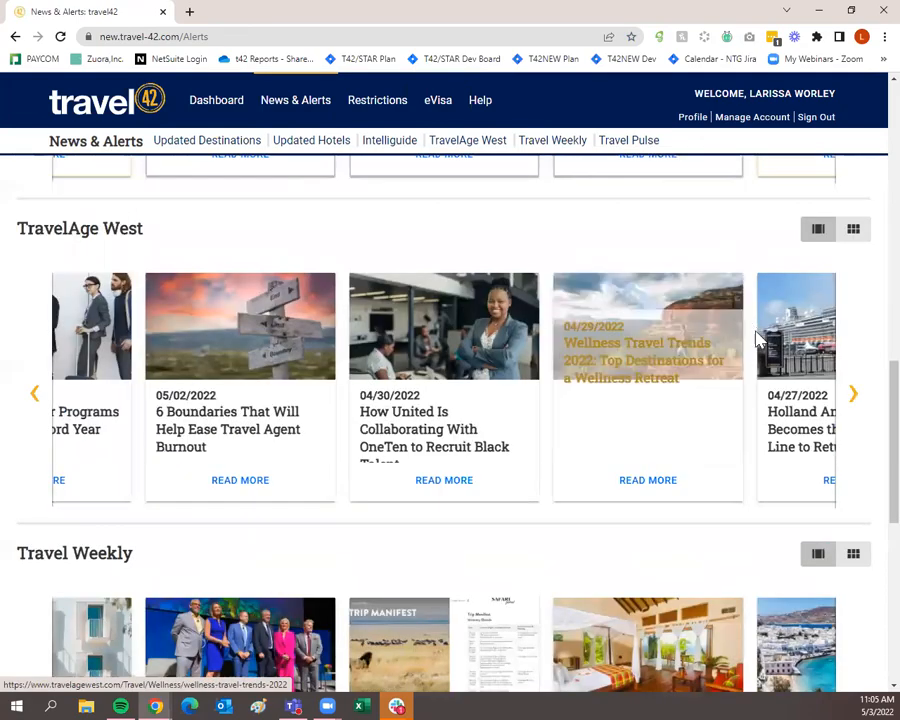
{"action": "scroll", "coordinate": [725, 432], "scroll_direction": "down", "scroll_amount": 3}
{"action": "scroll", "coordinate": [725, 436], "scroll_direction": "down", "scroll_amount": 3}
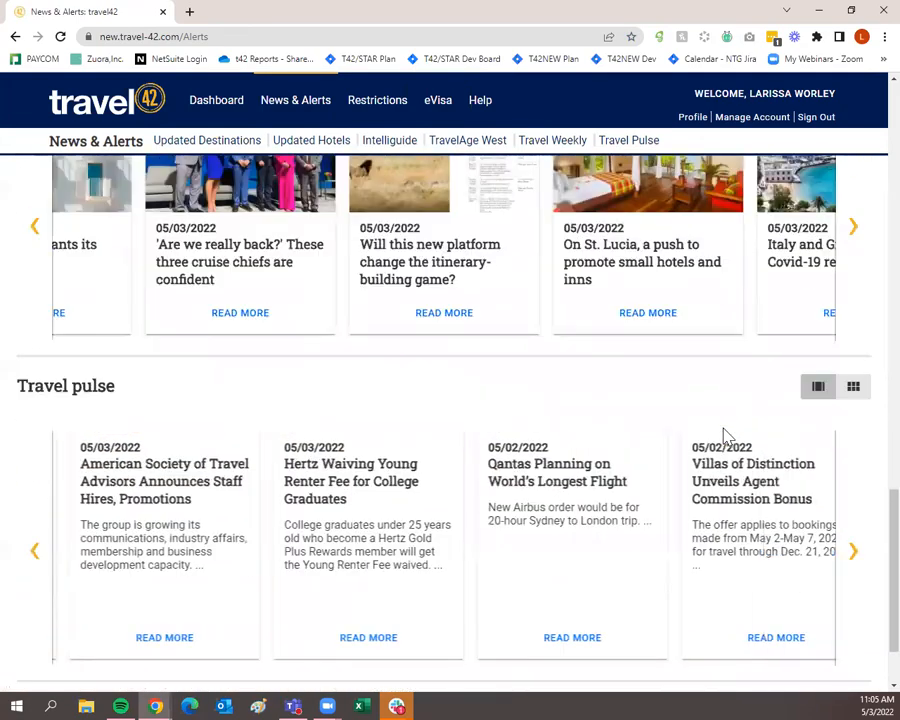
{"action": "scroll", "coordinate": [626, 456], "scroll_direction": "up", "scroll_amount": 13}
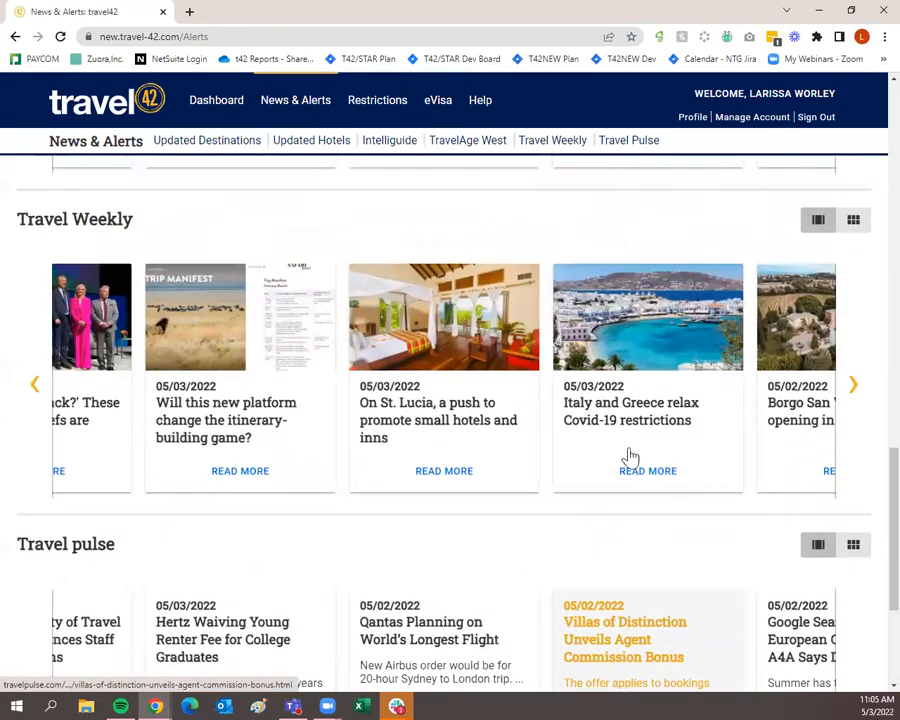
{"action": "scroll", "coordinate": [607, 420], "scroll_direction": "up", "scroll_amount": 4}
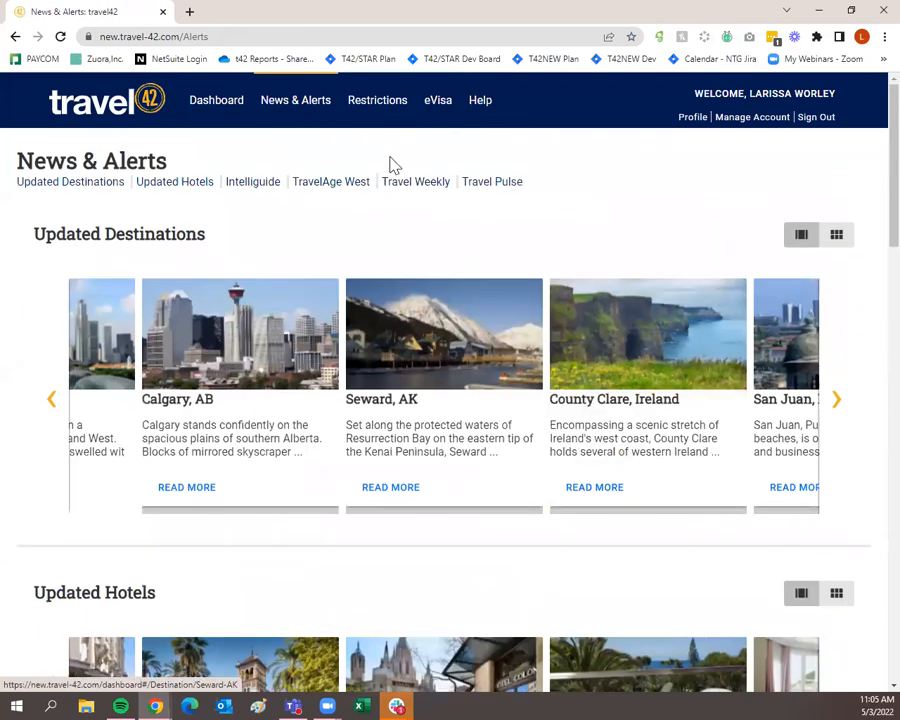
Step: View the travel restrictions map, and return to the dashboard to look over its Trip Plans and Travelers sections
{"action": "left_click", "coordinate": [400, 115]}
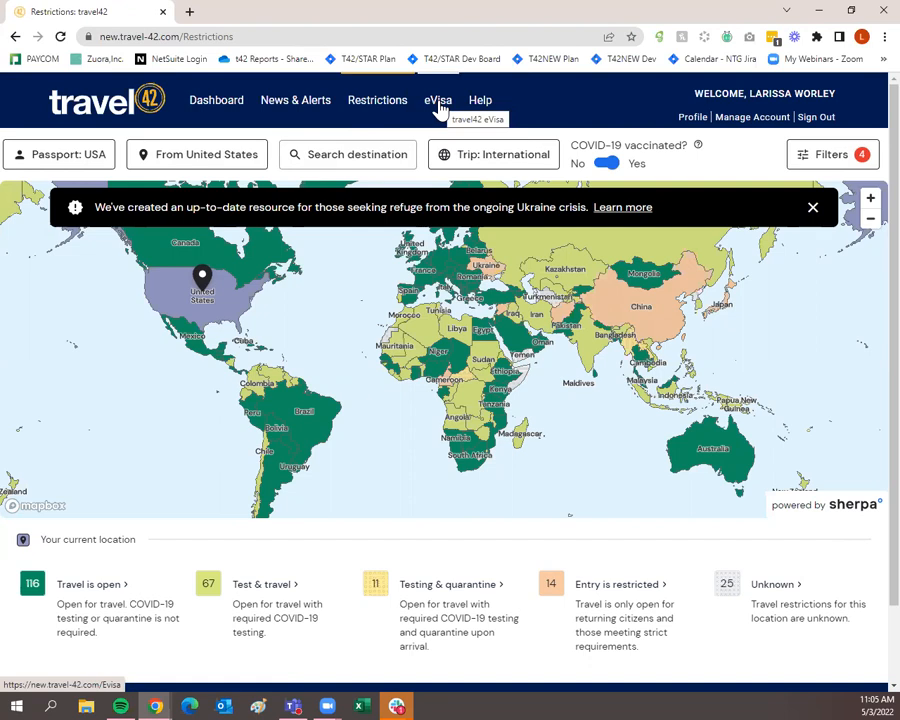
{"action": "left_click", "coordinate": [216, 100]}
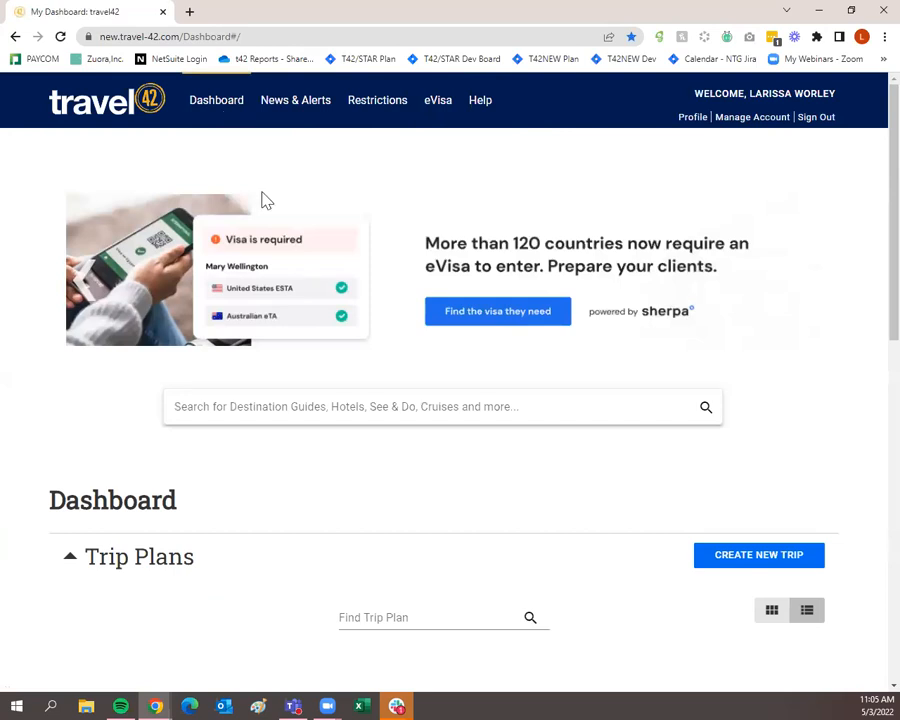
{"action": "scroll", "coordinate": [410, 435], "scroll_direction": "down", "scroll_amount": 1}
{"action": "scroll", "coordinate": [410, 435], "scroll_direction": "down", "scroll_amount": 10}
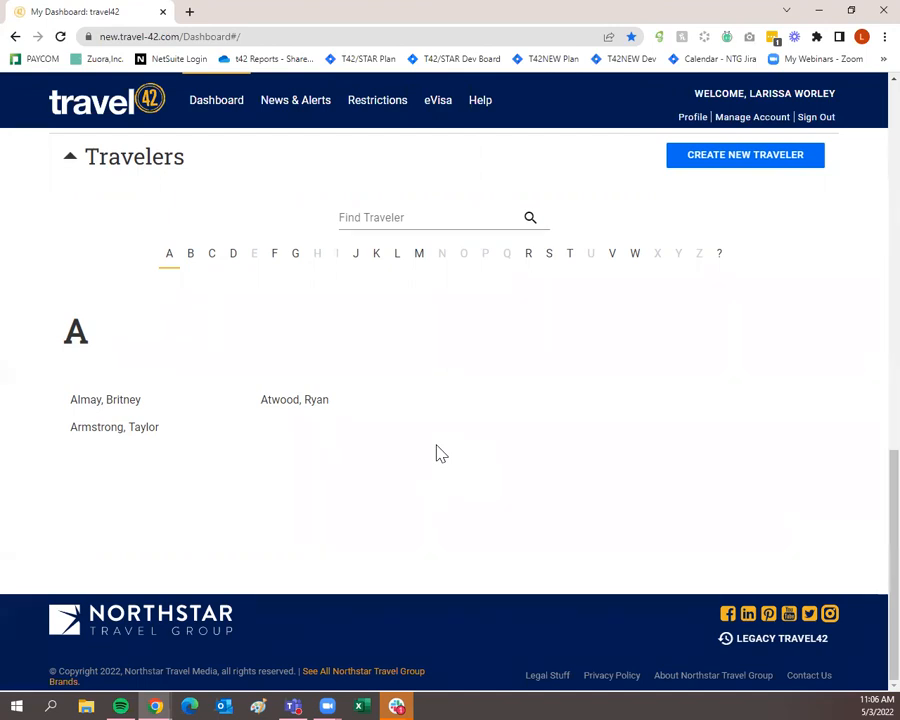
{"action": "scroll", "coordinate": [436, 452], "scroll_direction": "up", "scroll_amount": 3}
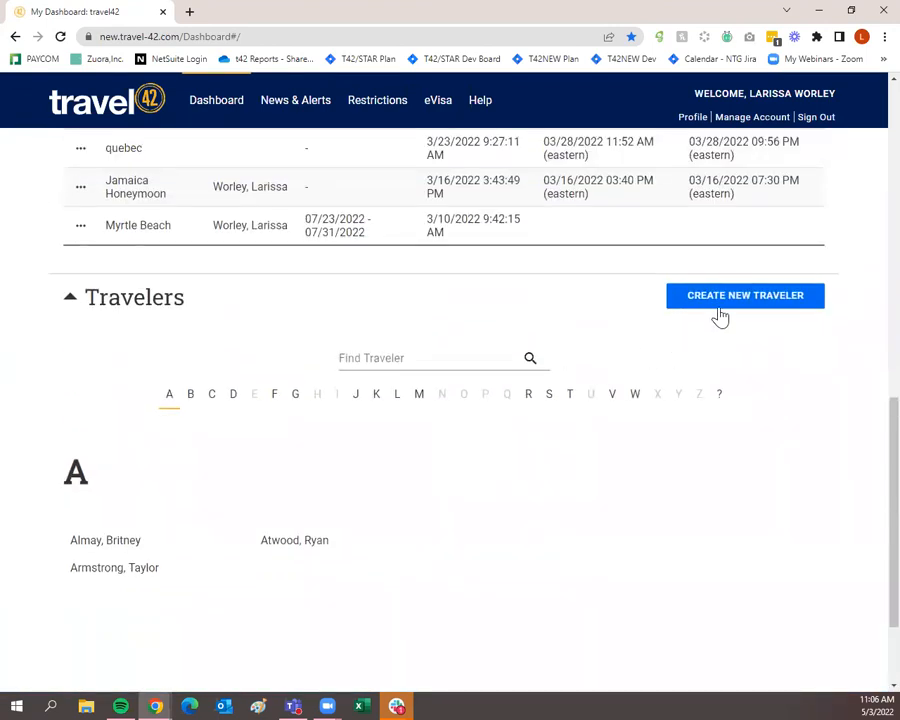
Step: Examine the required, additional and preference fields of a new traveler record, and close the form without saving
{"action": "left_click", "coordinate": [718, 306]}
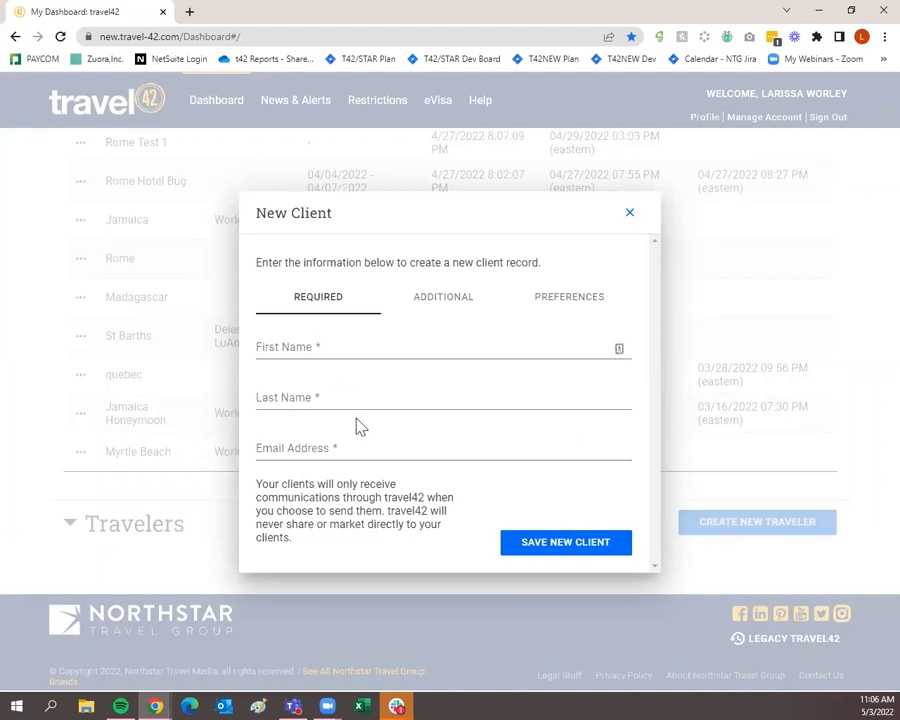
{"action": "left_click", "coordinate": [432, 306]}
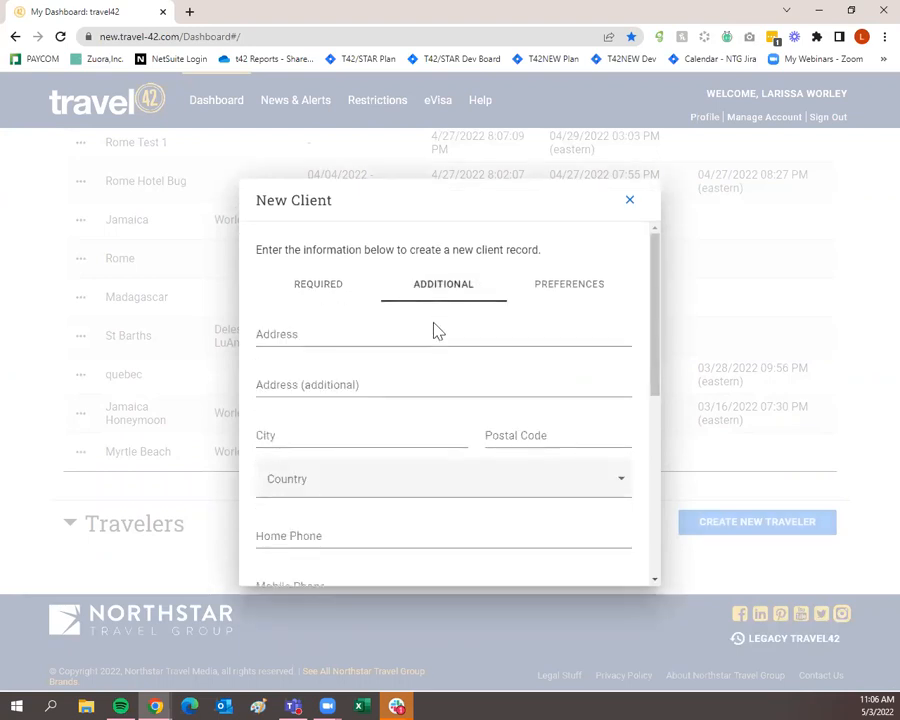
{"action": "scroll", "coordinate": [438, 330], "scroll_direction": "down", "scroll_amount": 2}
{"action": "scroll", "coordinate": [438, 342], "scroll_direction": "down", "scroll_amount": 5}
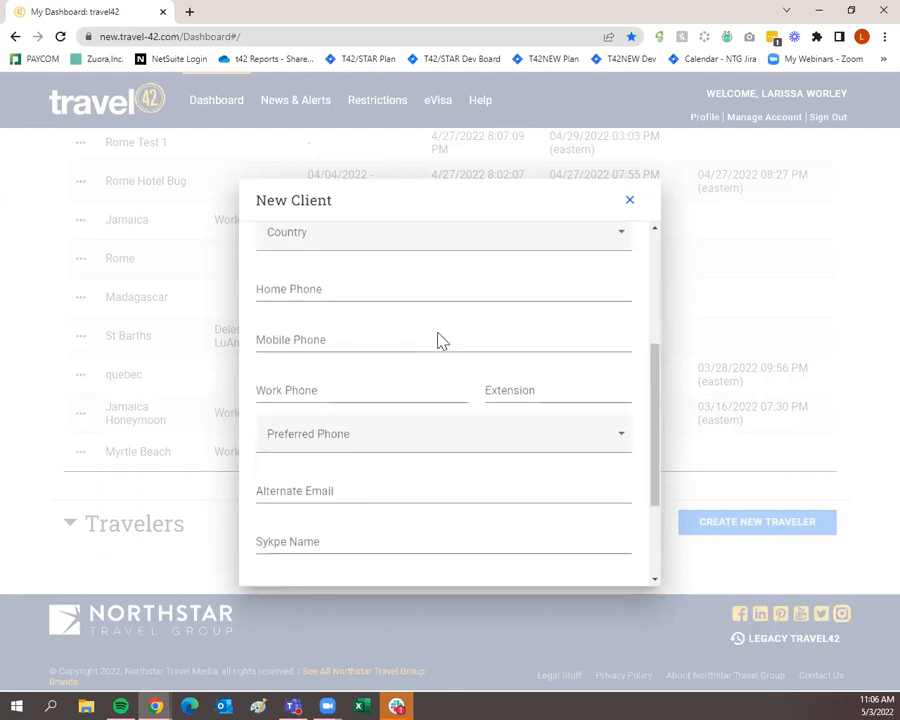
{"action": "scroll", "coordinate": [438, 342], "scroll_direction": "up", "scroll_amount": 3}
{"action": "scroll", "coordinate": [438, 342], "scroll_direction": "up", "scroll_amount": 3}
{"action": "left_click", "coordinate": [588, 288]}
{"action": "scroll", "coordinate": [582, 346], "scroll_direction": "down", "scroll_amount": 2}
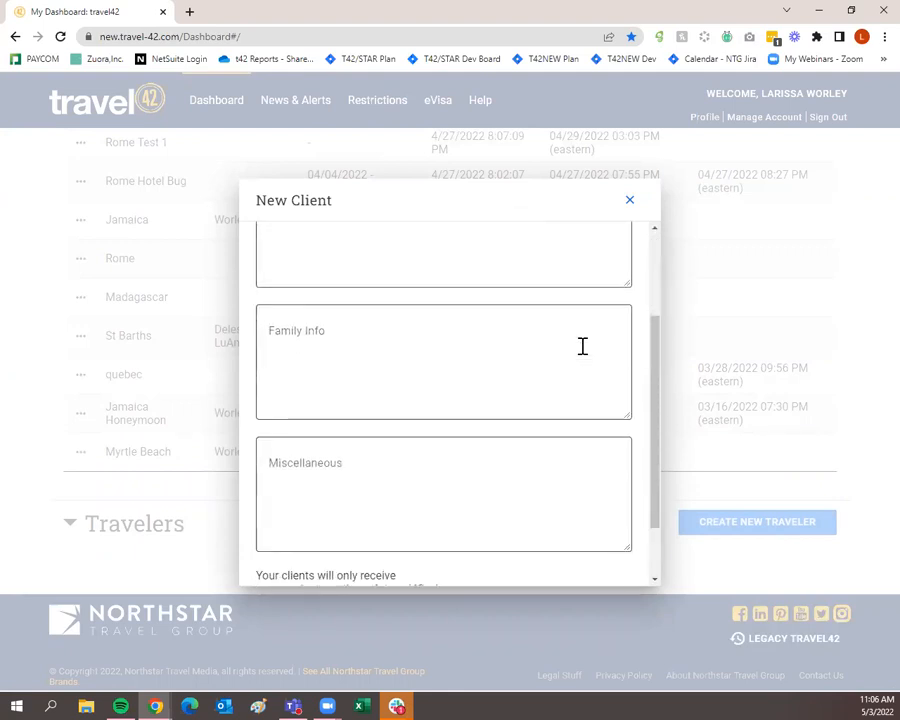
{"action": "scroll", "coordinate": [582, 346], "scroll_direction": "up", "scroll_amount": 2}
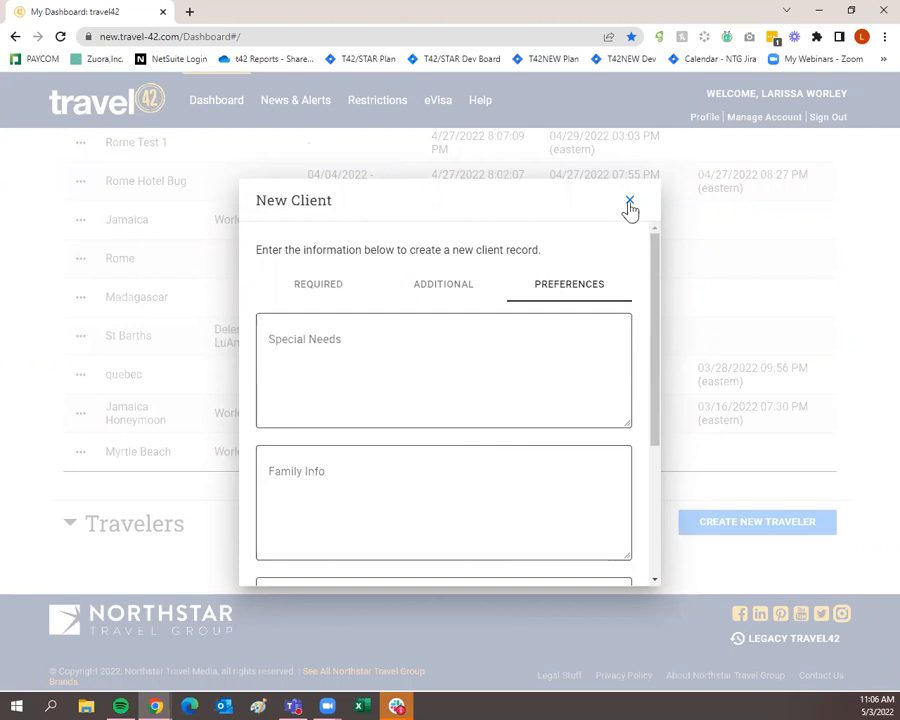
{"action": "left_click", "coordinate": [629, 202]}
Step: Collapse the Trip Plans section of the dashboard, expand it again and look over the listed trips
{"action": "scroll", "coordinate": [632, 262], "scroll_direction": "up", "scroll_amount": 5}
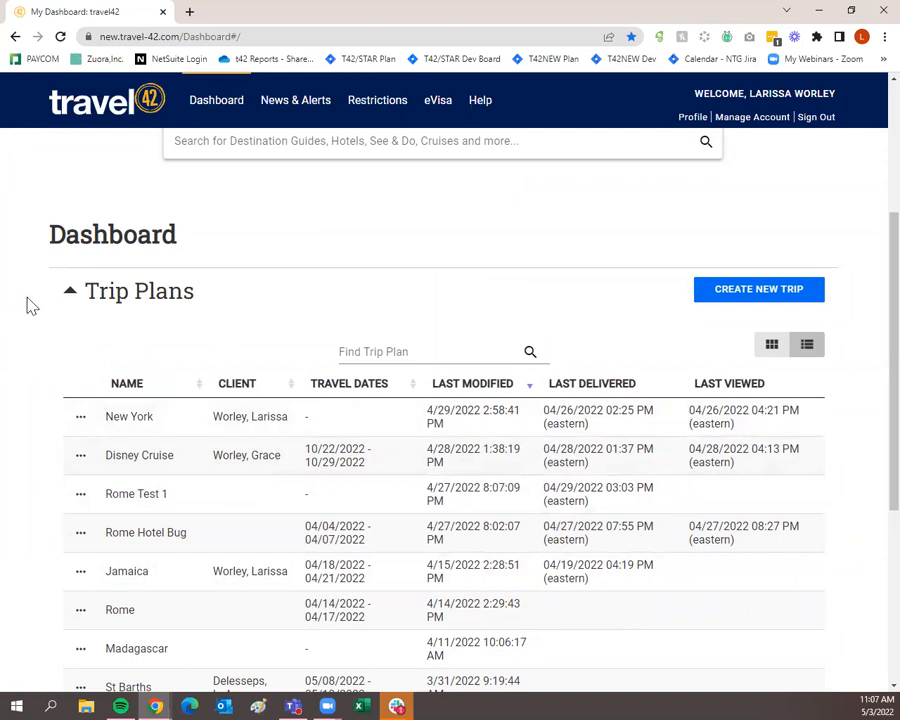
{"action": "left_click", "coordinate": [70, 296]}
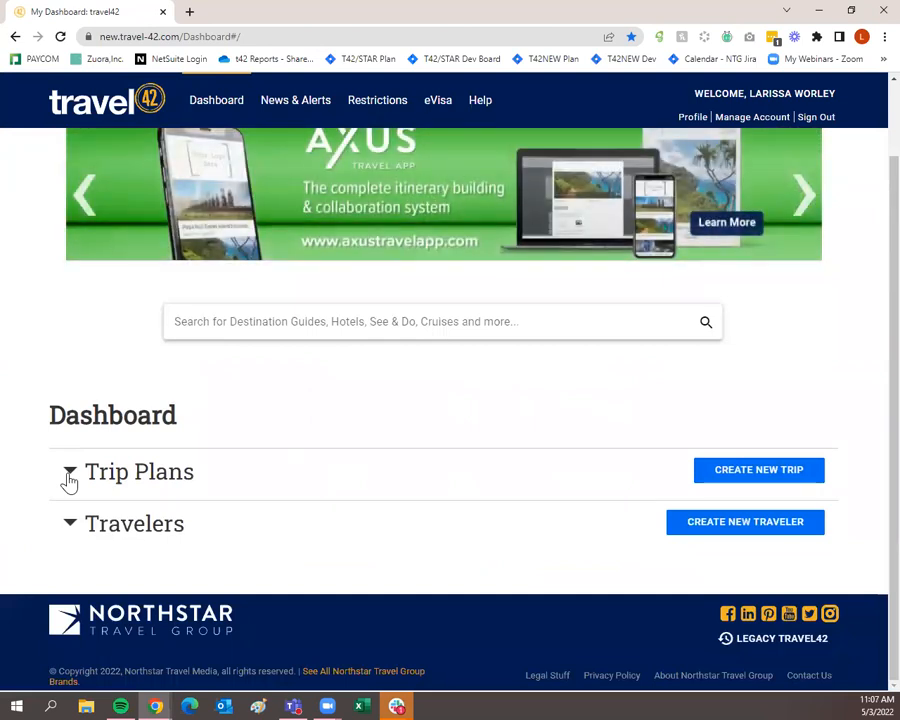
{"action": "left_click", "coordinate": [68, 481]}
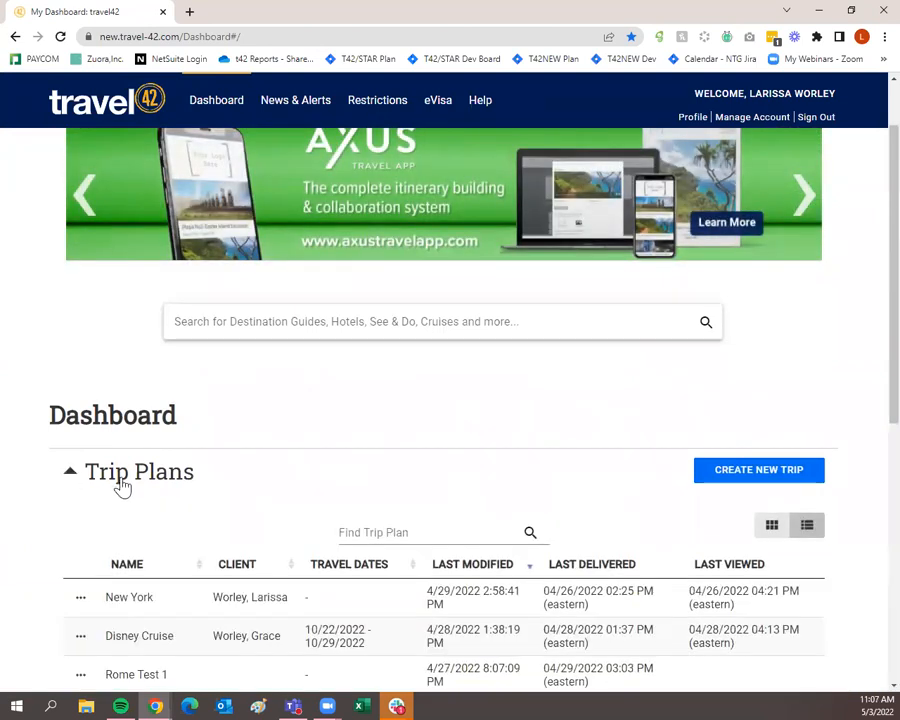
{"action": "scroll", "coordinate": [120, 485], "scroll_direction": "down", "scroll_amount": 3}
{"action": "scroll", "coordinate": [412, 580], "scroll_direction": "down", "scroll_amount": 2}
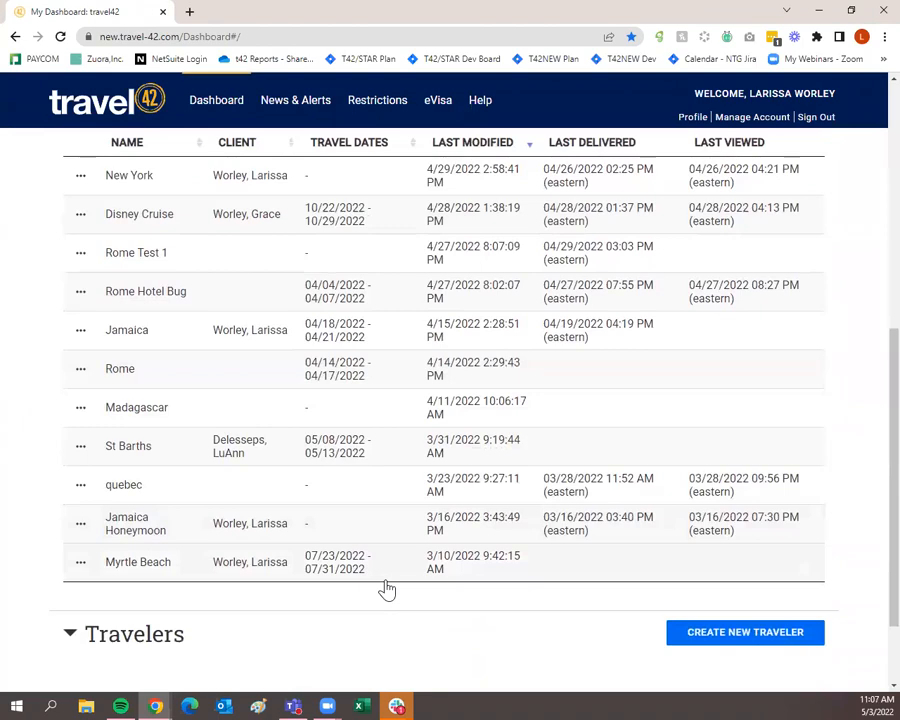
Step: Expand the Travelers section, and review the trip plan list with its modified, delivered and viewed dates
{"action": "scroll", "coordinate": [147, 563], "scroll_direction": "down", "scroll_amount": 1}
{"action": "left_click", "coordinate": [70, 523]}
{"action": "scroll", "coordinate": [436, 590], "scroll_direction": "down", "scroll_amount": 4}
{"action": "scroll", "coordinate": [450, 597], "scroll_direction": "up", "scroll_amount": 2}
{"action": "scroll", "coordinate": [450, 597], "scroll_direction": "up", "scroll_amount": 7}
{"action": "scroll", "coordinate": [450, 594], "scroll_direction": "down", "scroll_amount": 4}
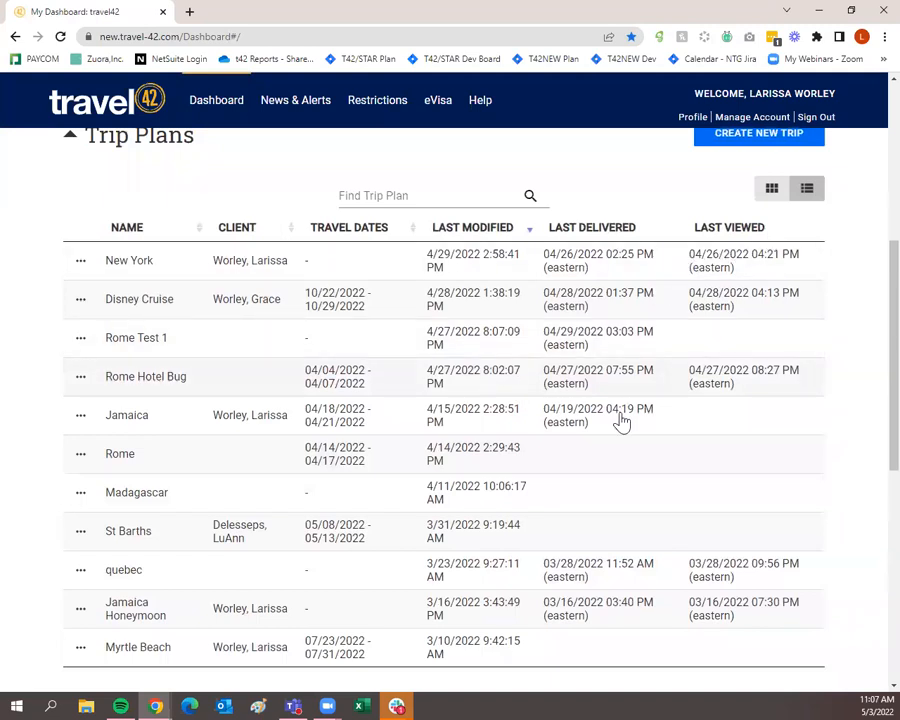
{"action": "scroll", "coordinate": [735, 555], "scroll_direction": "up", "scroll_amount": 4}
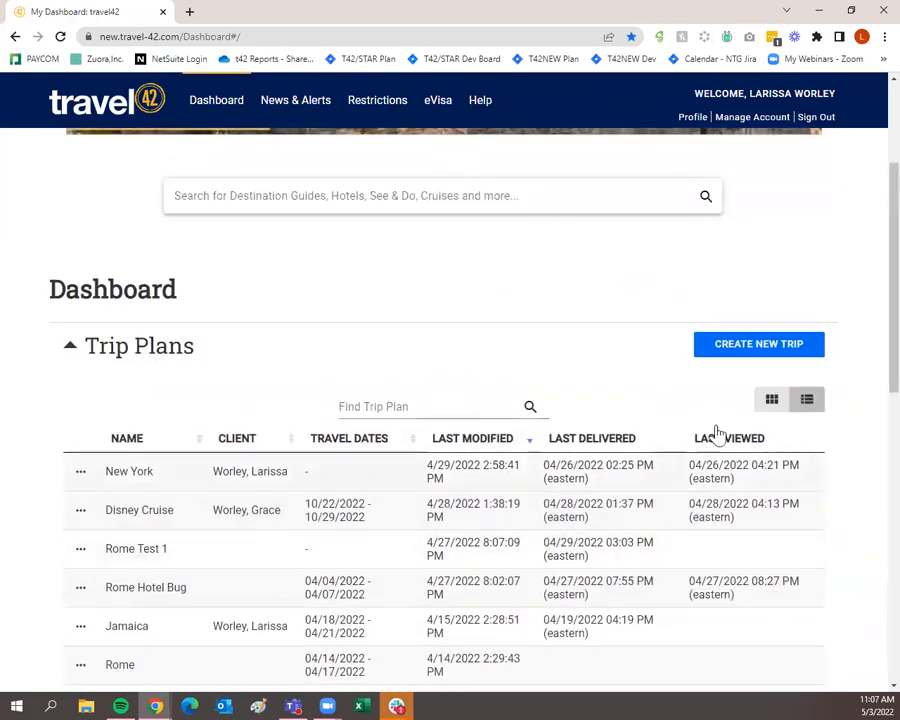
Step: Show the trip plans as image tiles and look over them
{"action": "left_click", "coordinate": [777, 410]}
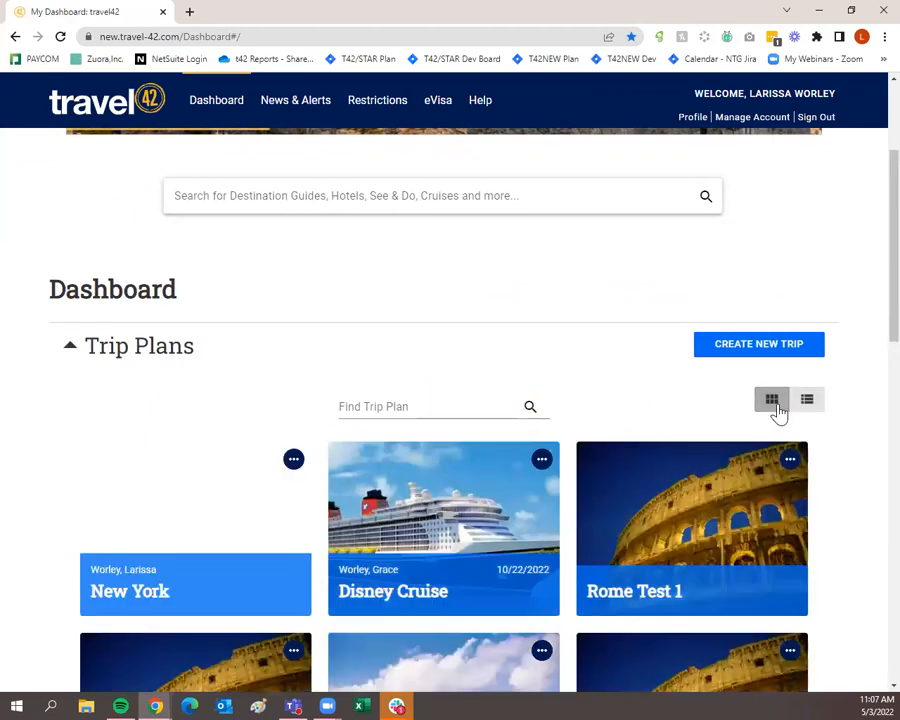
{"action": "scroll", "coordinate": [780, 414], "scroll_direction": "down", "scroll_amount": 2}
{"action": "scroll", "coordinate": [778, 412], "scroll_direction": "down", "scroll_amount": 1}
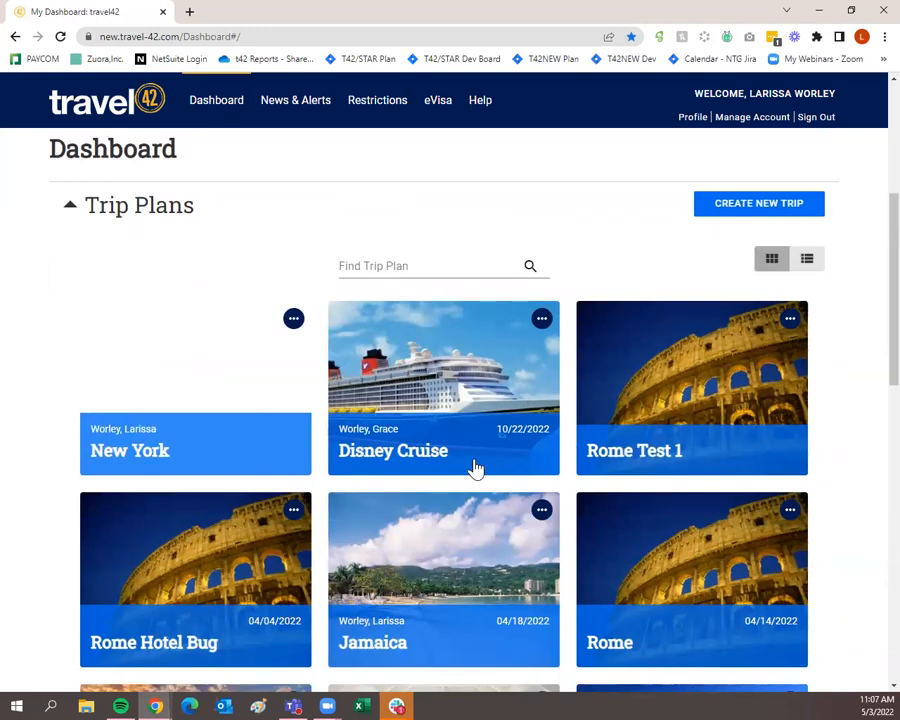
{"action": "scroll", "coordinate": [476, 469], "scroll_direction": "up", "scroll_amount": 1}
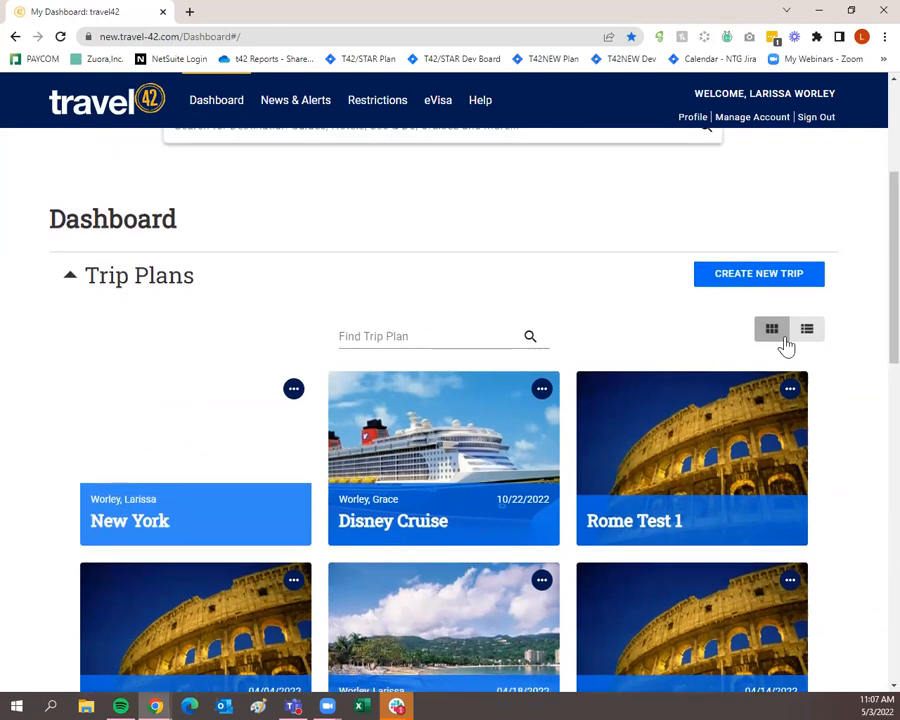
Step: Return the trip plans to list view and examine the actions available for the New York trip
{"action": "left_click", "coordinate": [808, 332]}
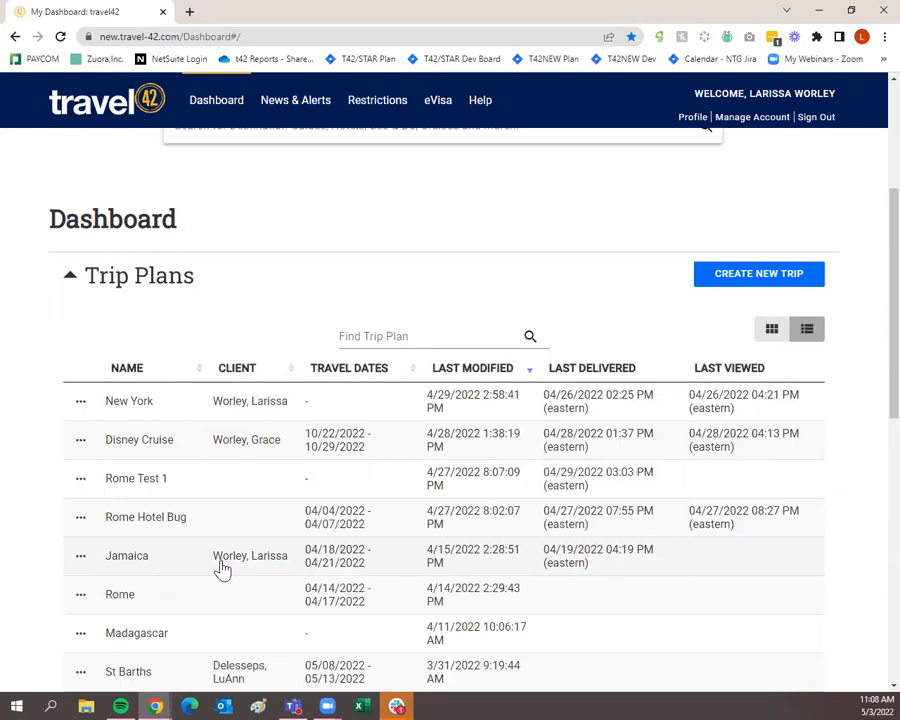
{"action": "left_click", "coordinate": [81, 404]}
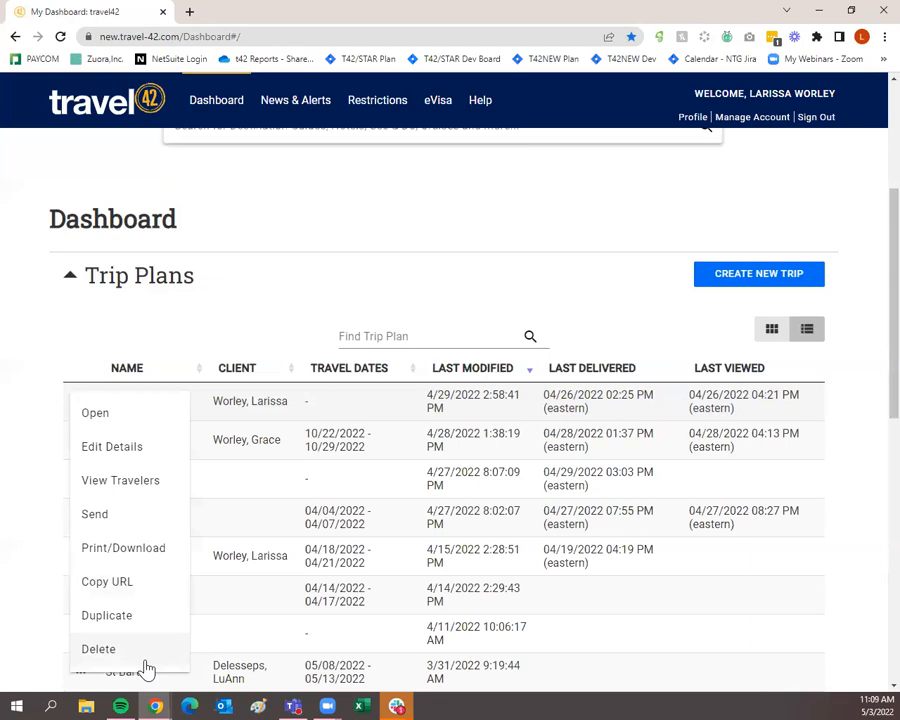
{"action": "left_click", "coordinate": [352, 232]}
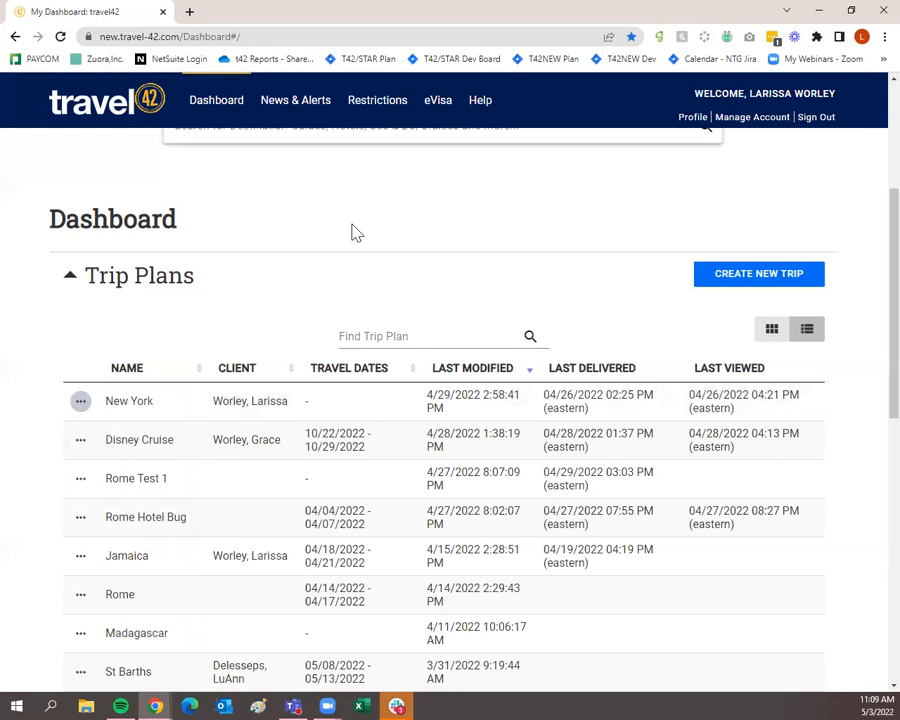
Step: Start a new trip plan and name it "Jamaica"
{"action": "left_click", "coordinate": [740, 285]}
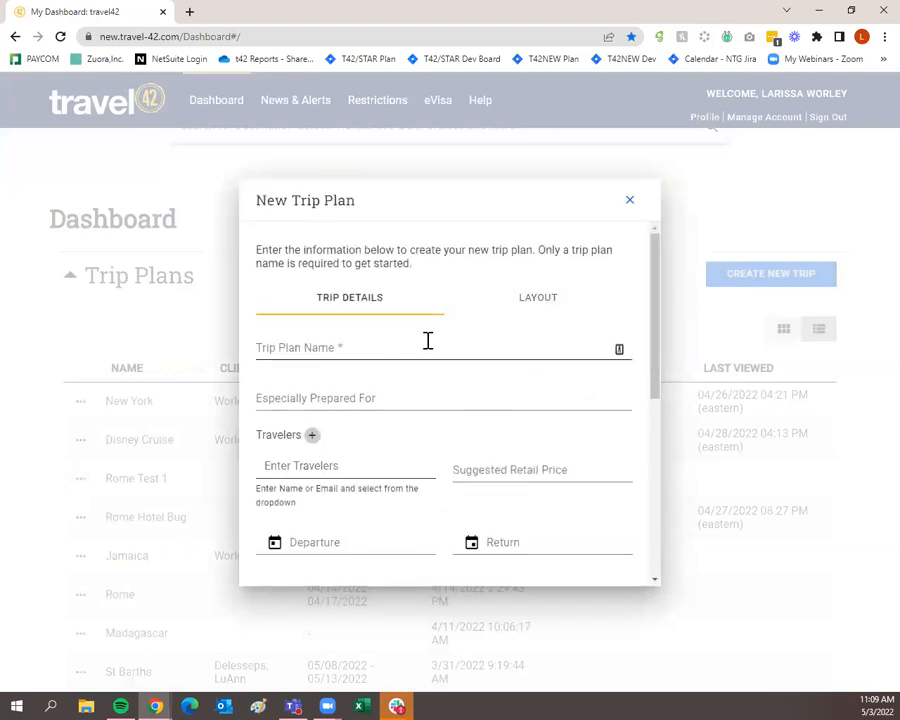
{"action": "left_click", "coordinate": [343, 348]}
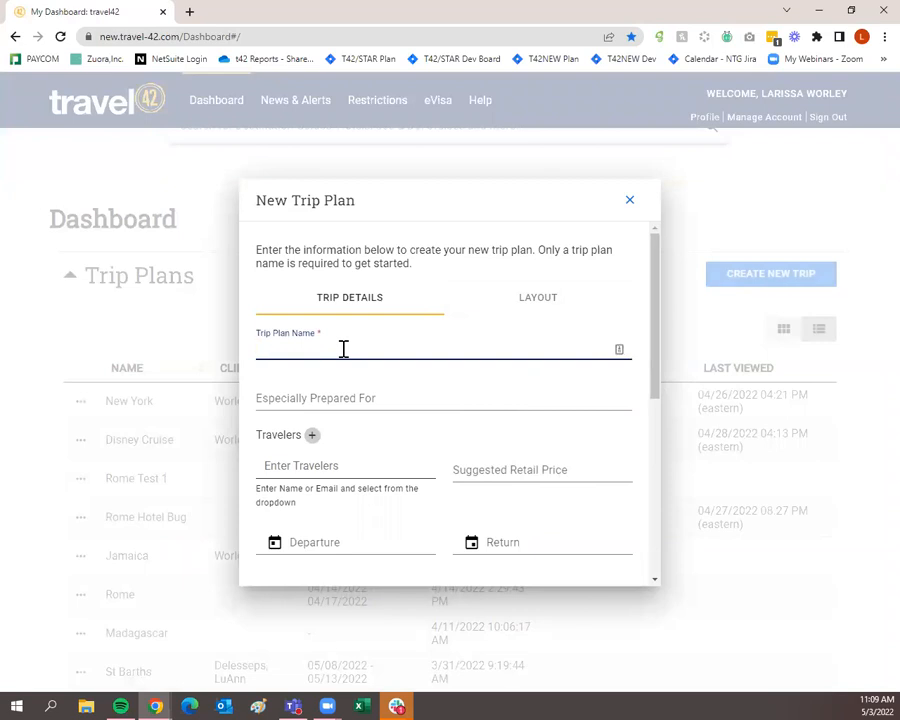
{"action": "type", "text": "Jamaica"}
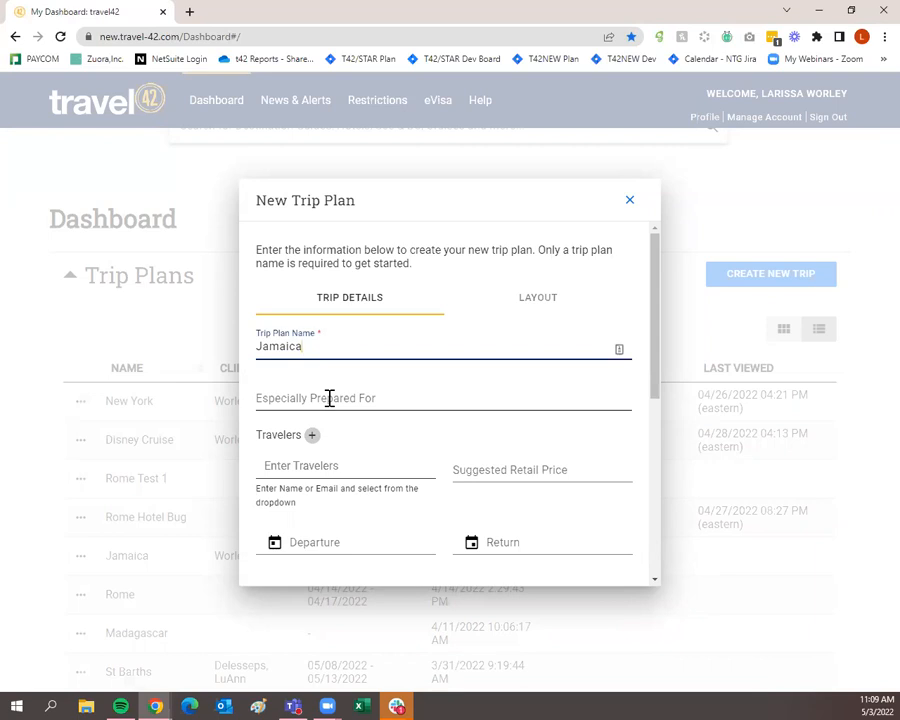
{"action": "left_click", "coordinate": [329, 398]}
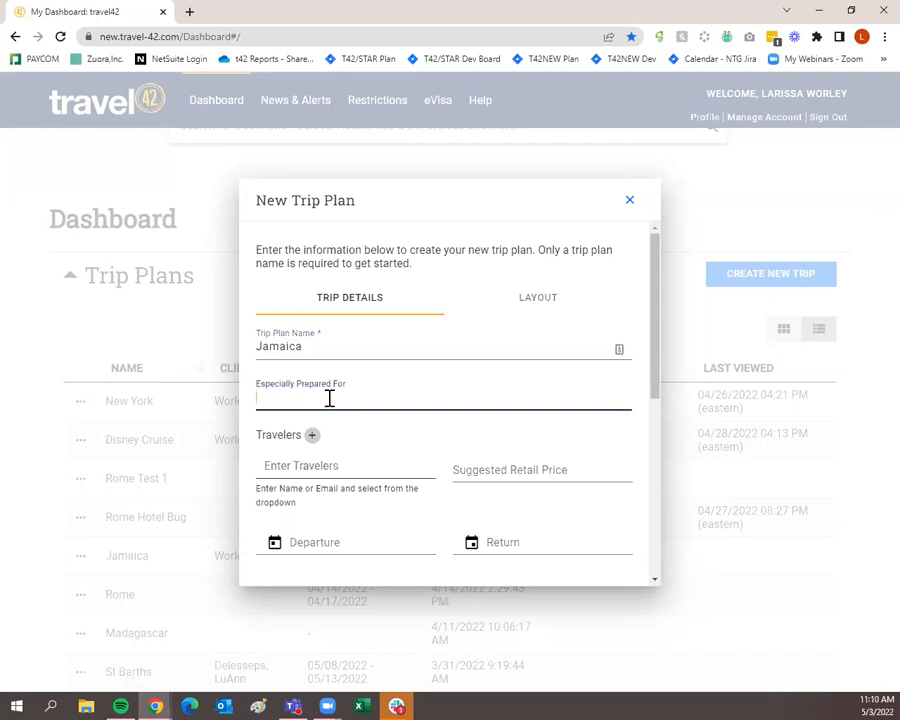
Step: Find the existing traveler by first name and add them to the new trip plan
{"action": "left_click", "coordinate": [325, 469]}
{"action": "type", "text": "larissa"}
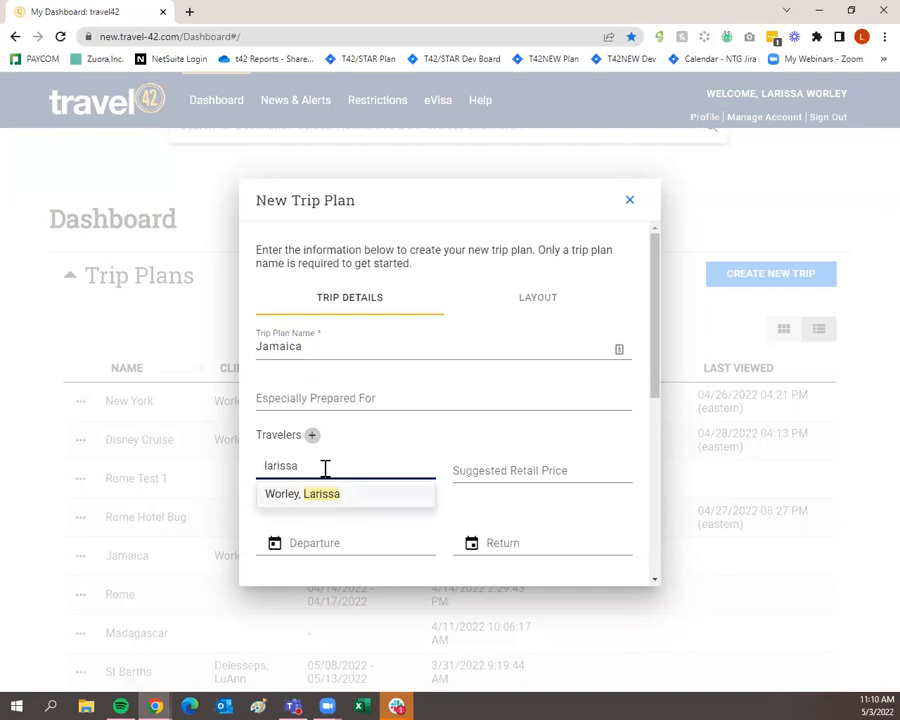
{"action": "left_click", "coordinate": [311, 490]}
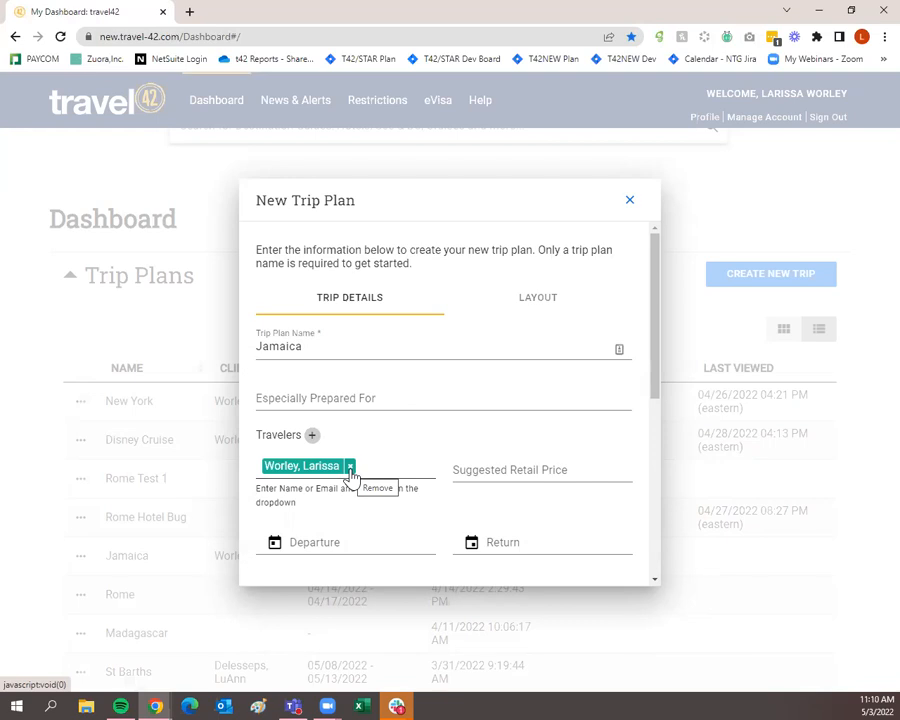
Step: Remove the traveler from the trip plan, and look over the new client form's required, additional and preferences fields before closing it
{"action": "left_click", "coordinate": [350, 467]}
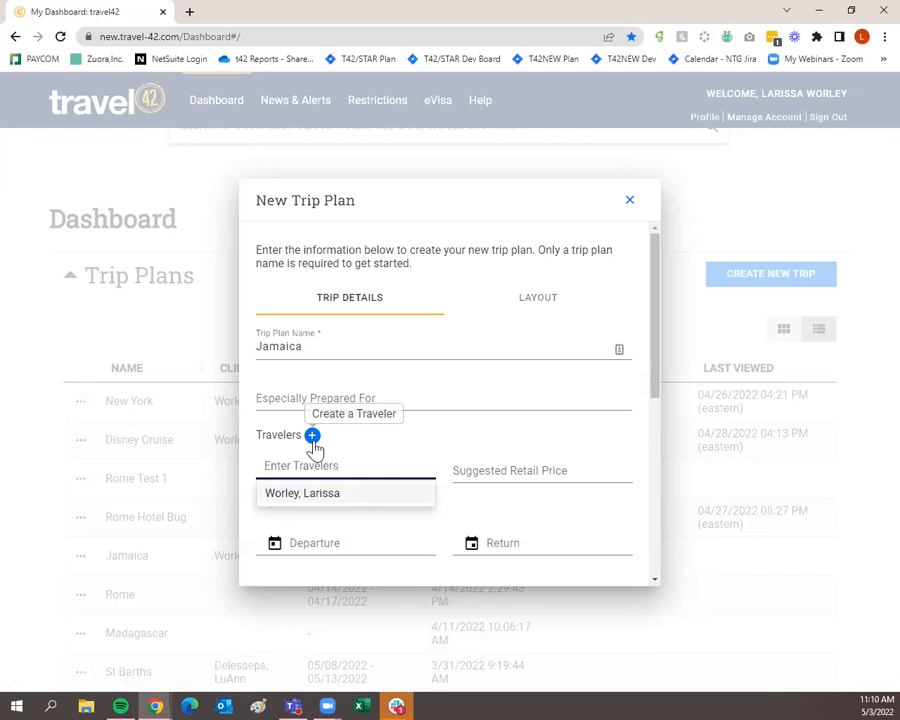
{"action": "left_click", "coordinate": [312, 437]}
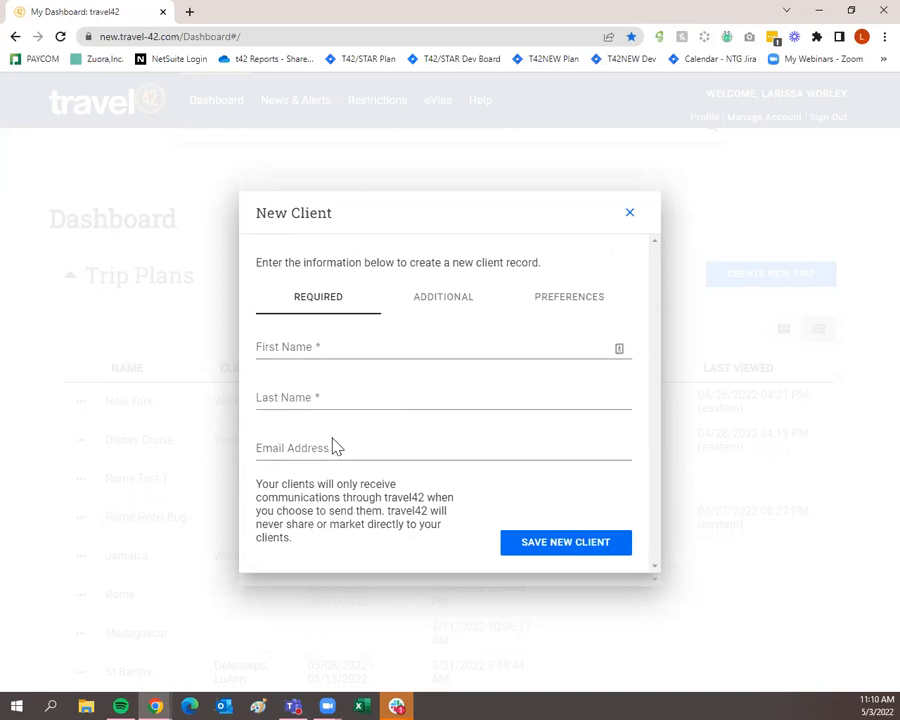
{"action": "left_click", "coordinate": [456, 308]}
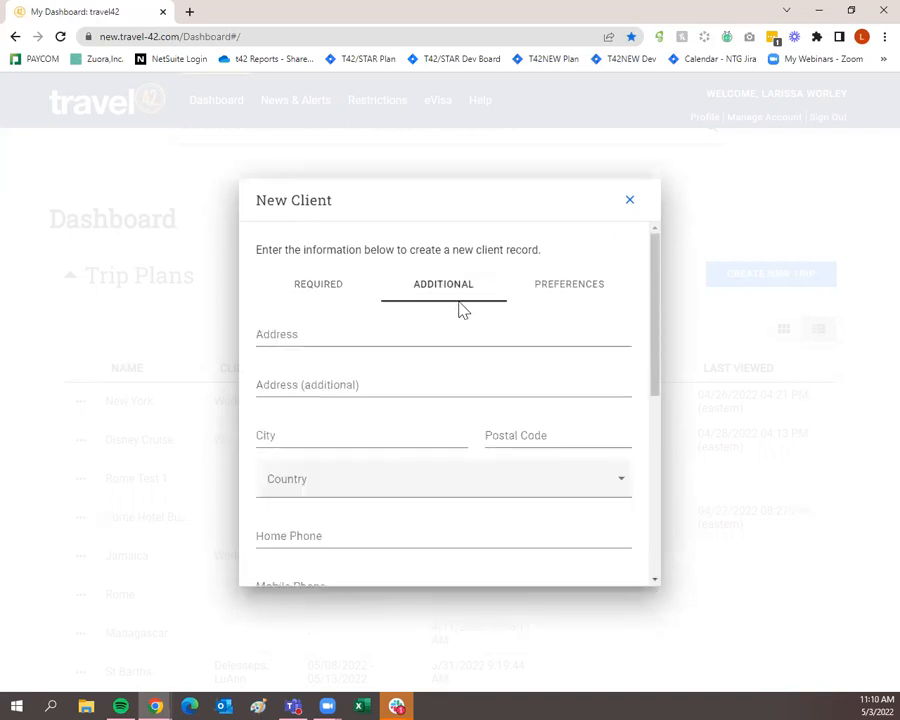
{"action": "left_click", "coordinate": [541, 290]}
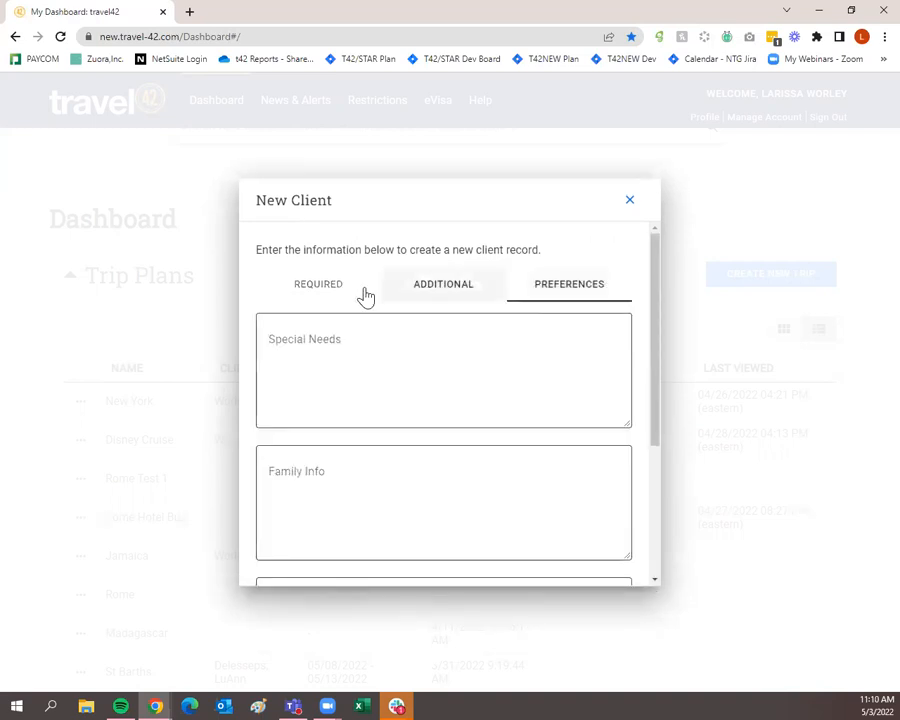
{"action": "left_click", "coordinate": [308, 286]}
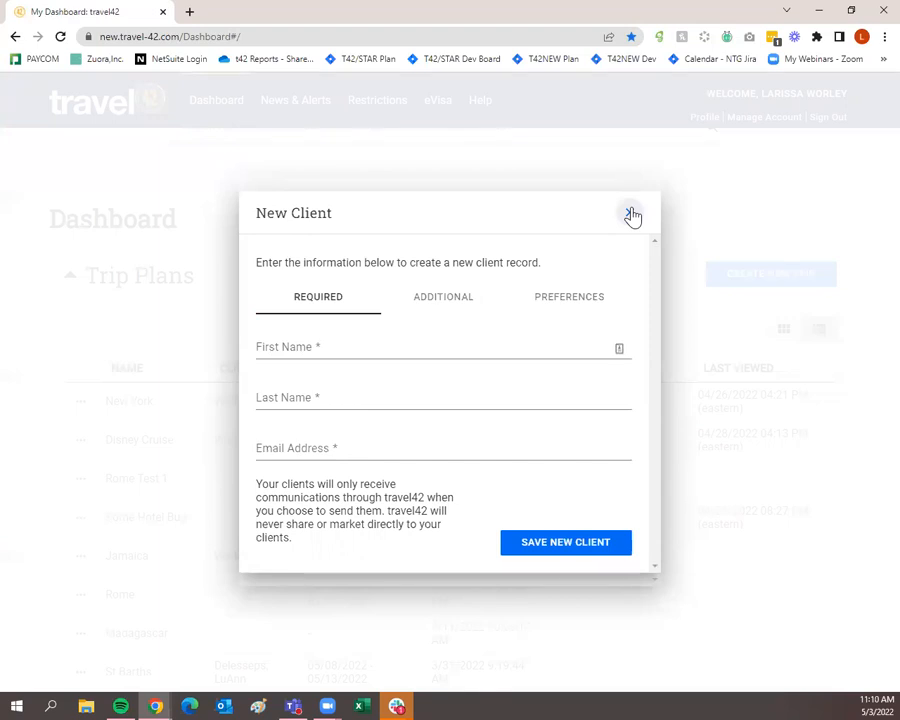
{"action": "left_click", "coordinate": [632, 216]}
Step: Look up the existing traveler by first name and add them back to the Jamaica trip plan
{"action": "left_click", "coordinate": [316, 466]}
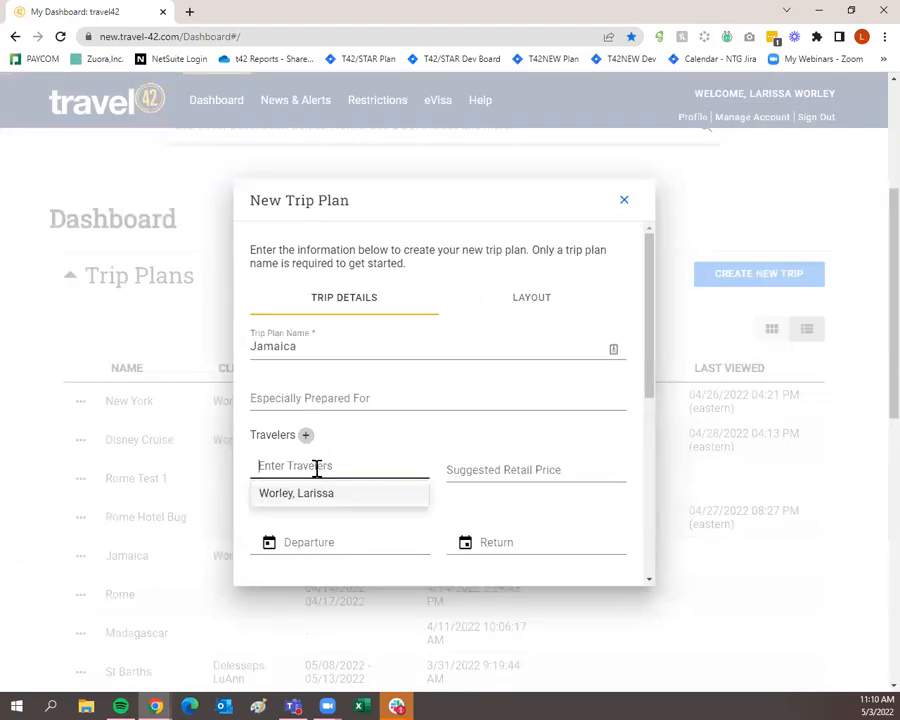
{"action": "type", "text": "larissa"}
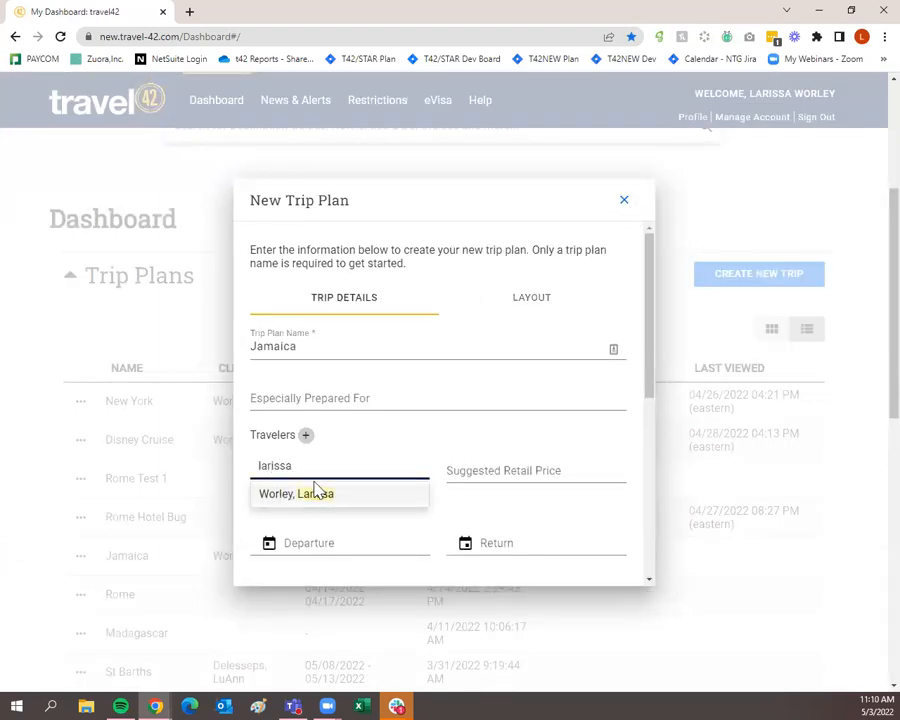
{"action": "left_click", "coordinate": [315, 492]}
Step: Enter a suggested retail price of 25.00 for the trip plan, and clear it again
{"action": "scroll", "coordinate": [484, 401], "scroll_direction": "down", "scroll_amount": 2}
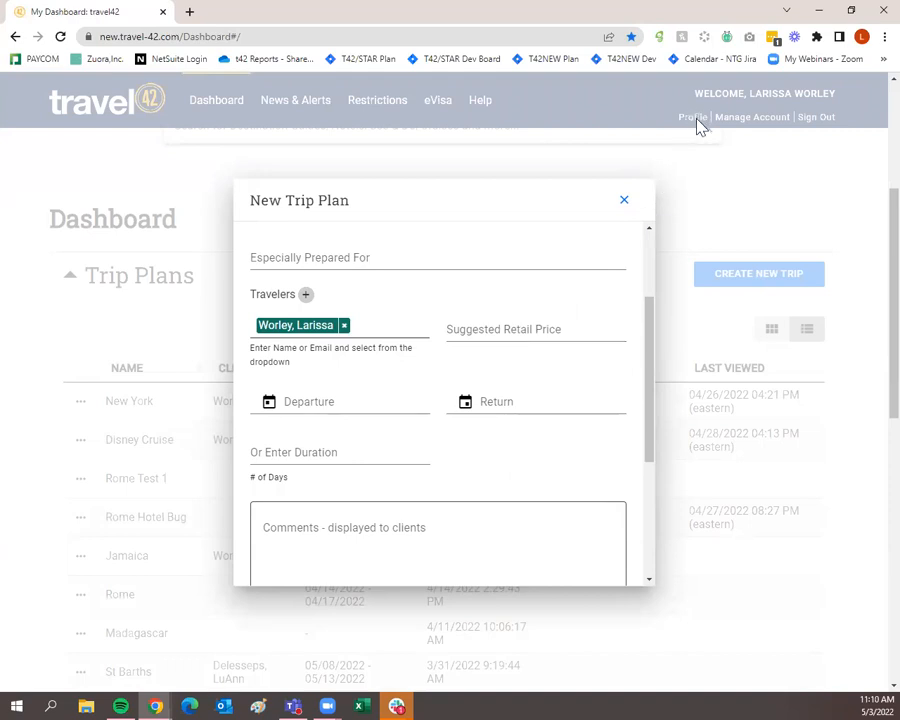
{"action": "left_click", "coordinate": [587, 324]}
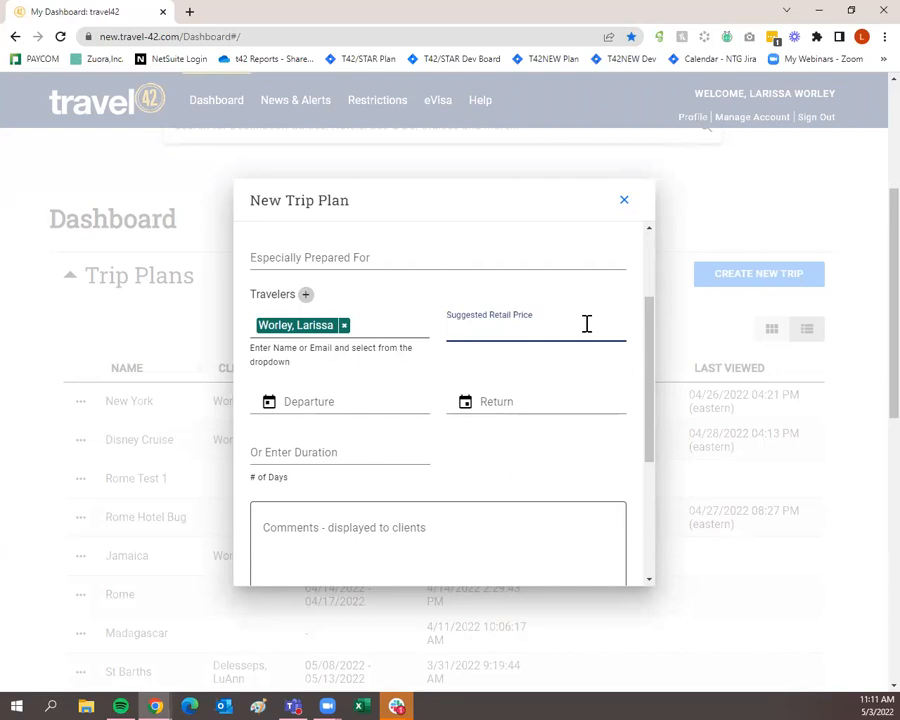
{"action": "type", "text": "25.00"}
{"action": "left_click_drag", "start_coordinate": [532, 328], "coordinate": [450, 331]}
{"action": "key", "text": "BackSpace"}
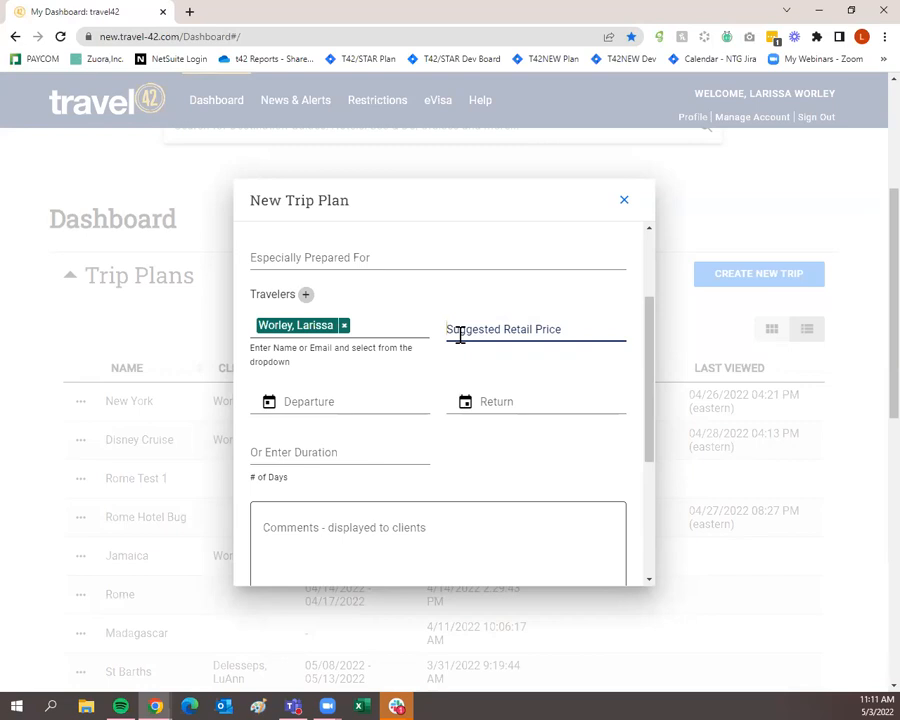
Step: Look over the date, duration, comments and trip notes fields, leave them empty, and continue to the trip plan's layout settings
{"action": "scroll", "coordinate": [446, 334], "scroll_direction": "down", "scroll_amount": 1}
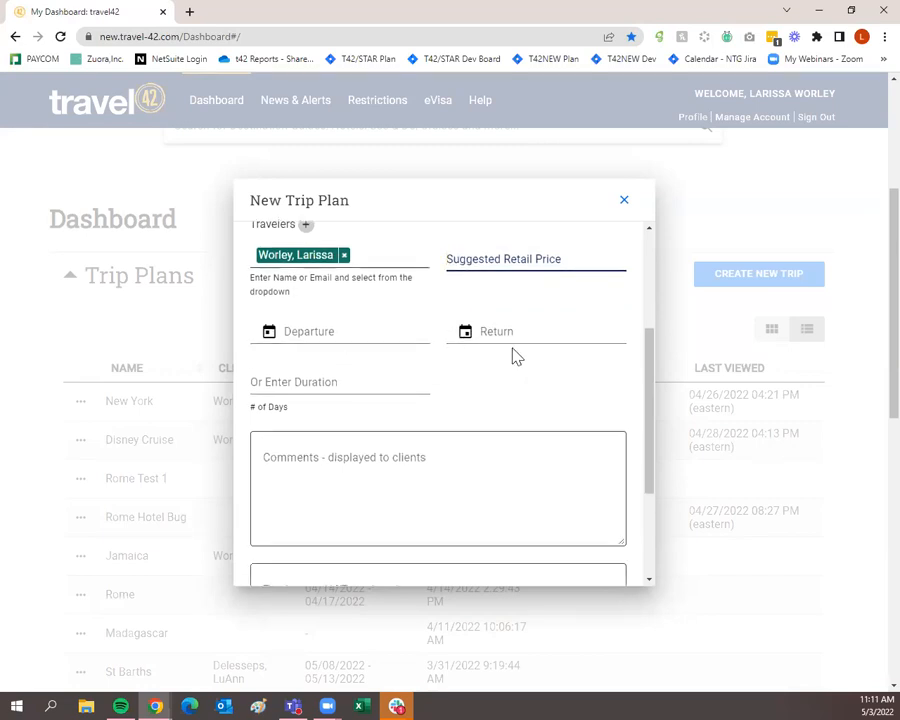
{"action": "scroll", "coordinate": [515, 355], "scroll_direction": "down", "scroll_amount": 1}
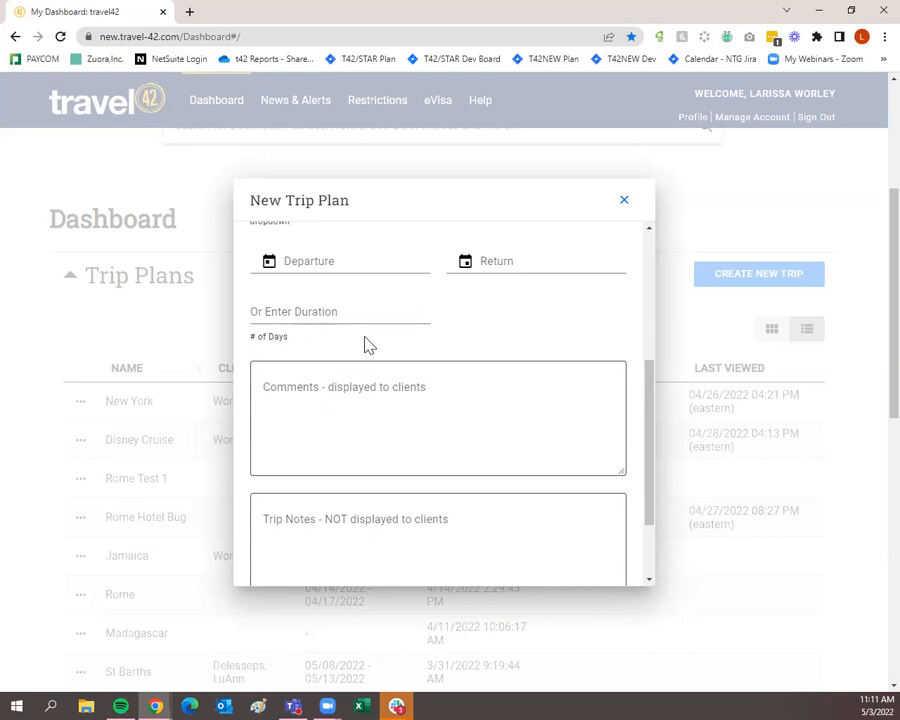
{"action": "scroll", "coordinate": [365, 360], "scroll_direction": "up", "scroll_amount": 5}
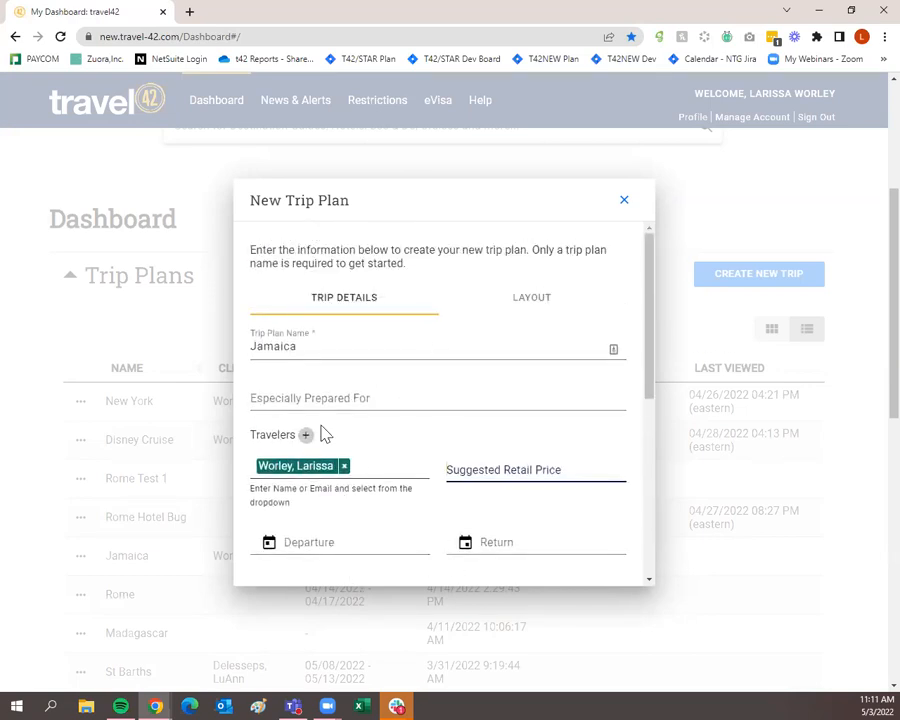
{"action": "scroll", "coordinate": [293, 347], "scroll_direction": "down", "scroll_amount": 4}
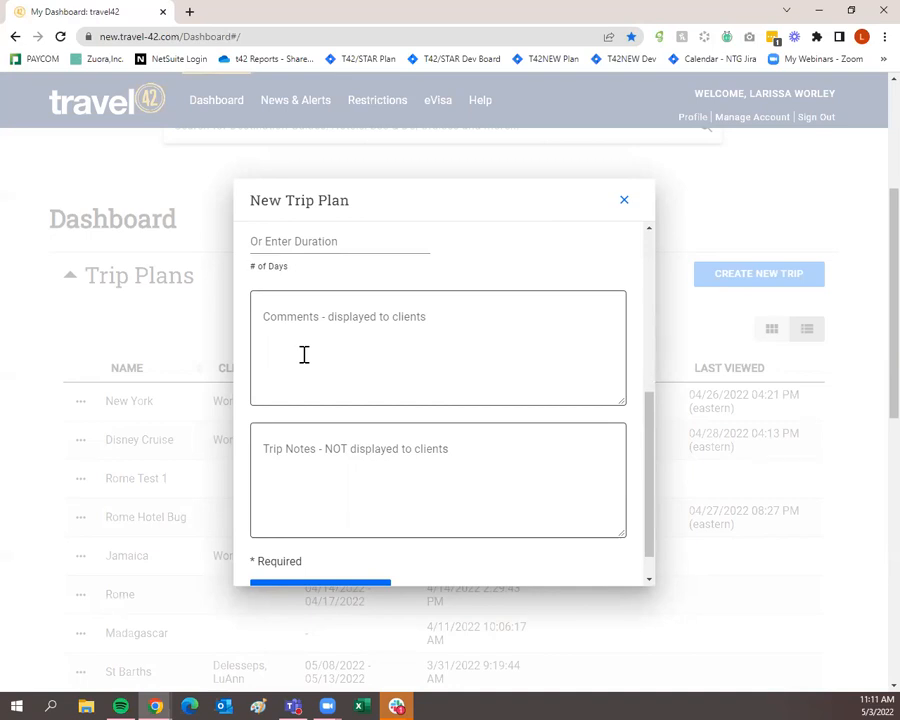
{"action": "scroll", "coordinate": [434, 336], "scroll_direction": "down", "scroll_amount": 1}
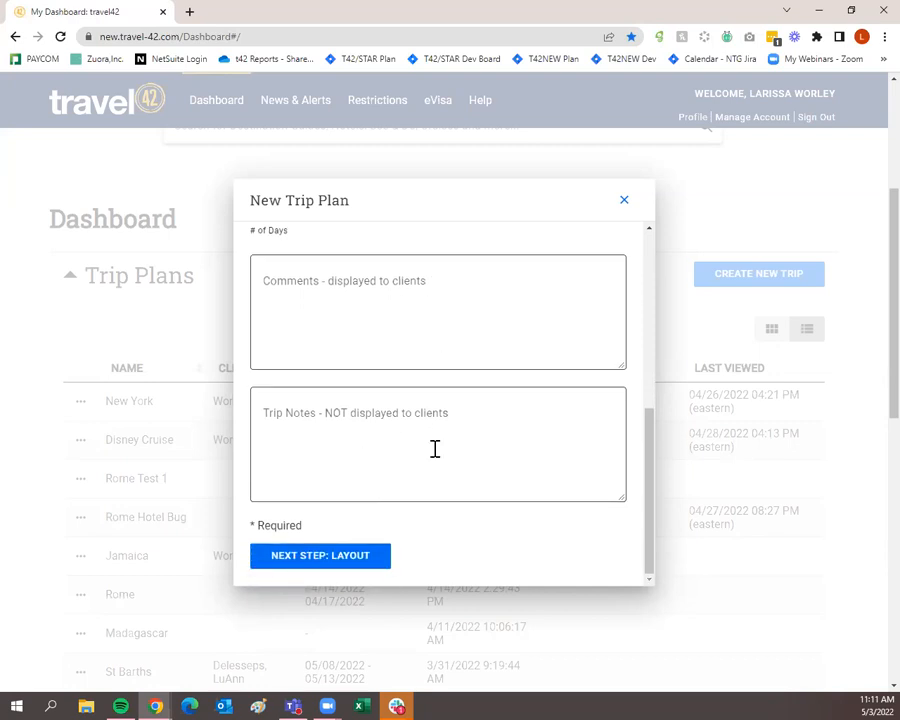
{"action": "left_click", "coordinate": [364, 559]}
{"action": "scroll", "coordinate": [470, 550], "scroll_direction": "up", "scroll_amount": 2}
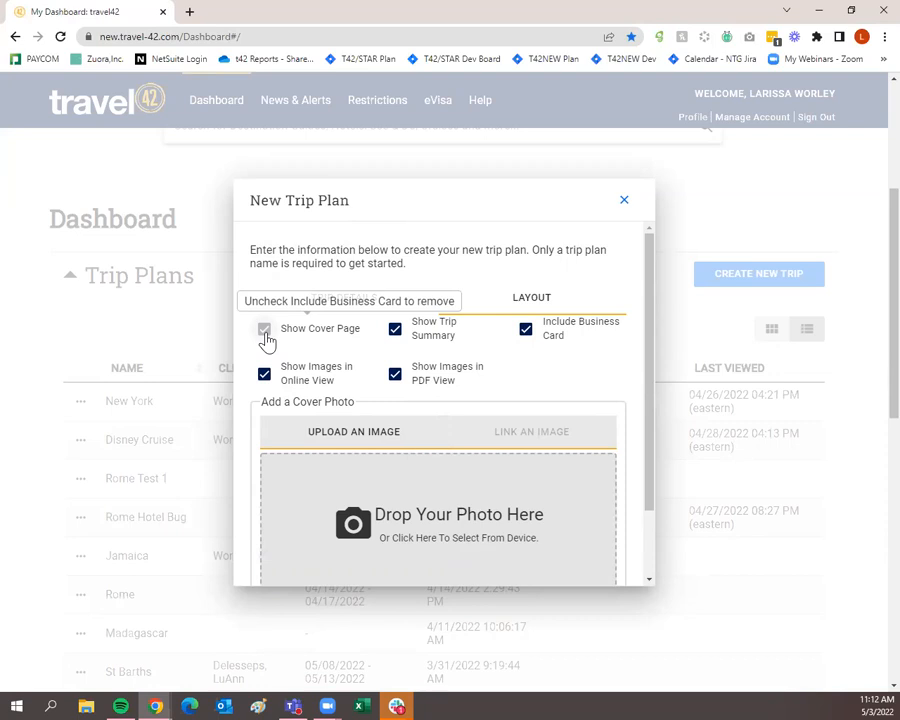
Step: Exclude the business card and cover page from the trip layout, and include both again
{"action": "left_click", "coordinate": [524, 334]}
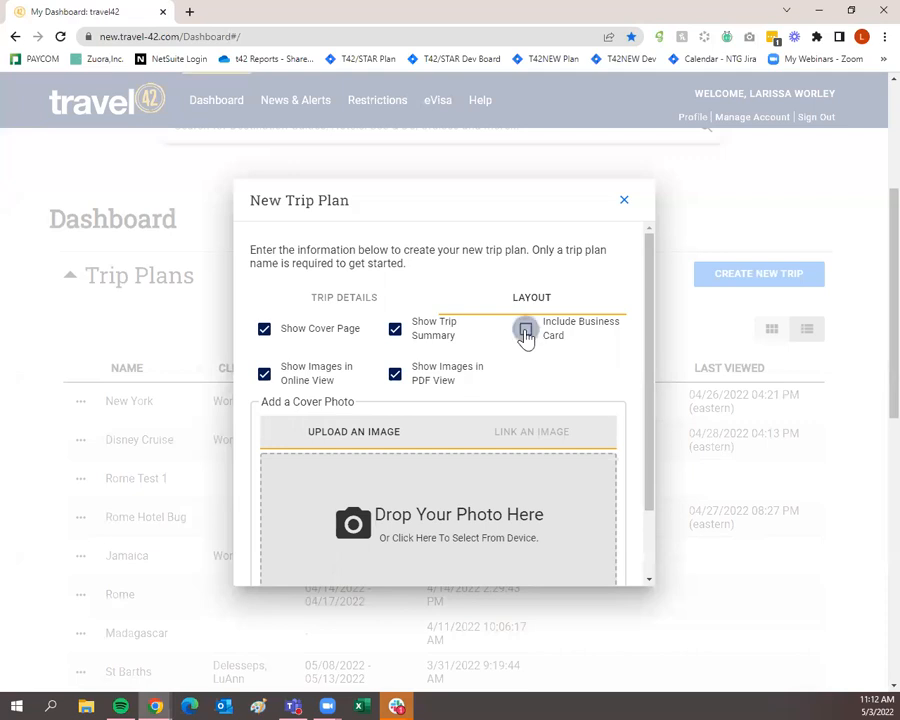
{"action": "left_click", "coordinate": [265, 336]}
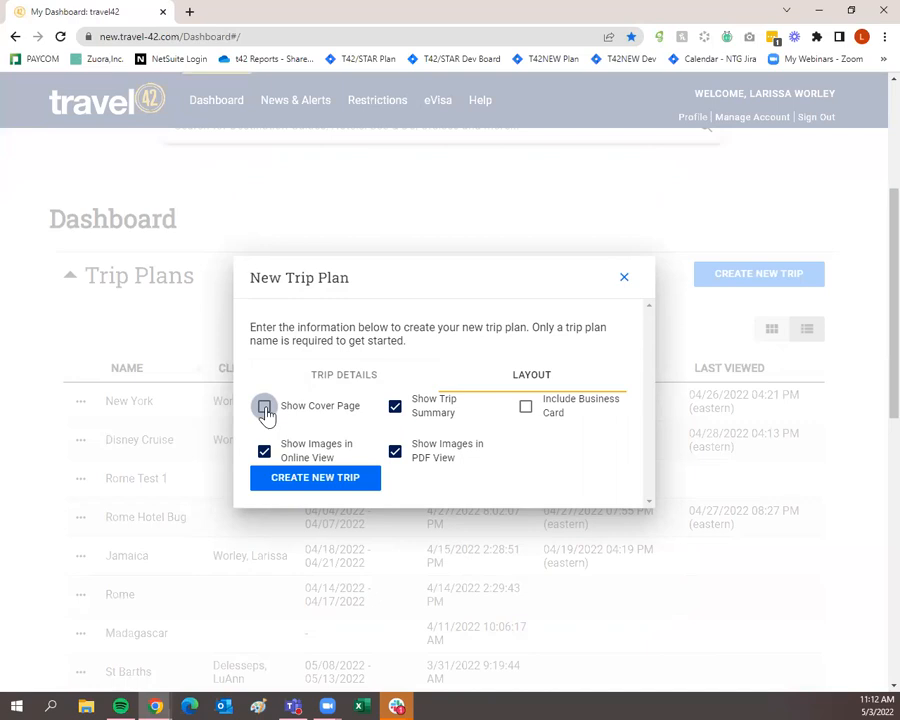
{"action": "left_click", "coordinate": [265, 408]}
{"action": "left_click", "coordinate": [525, 335]}
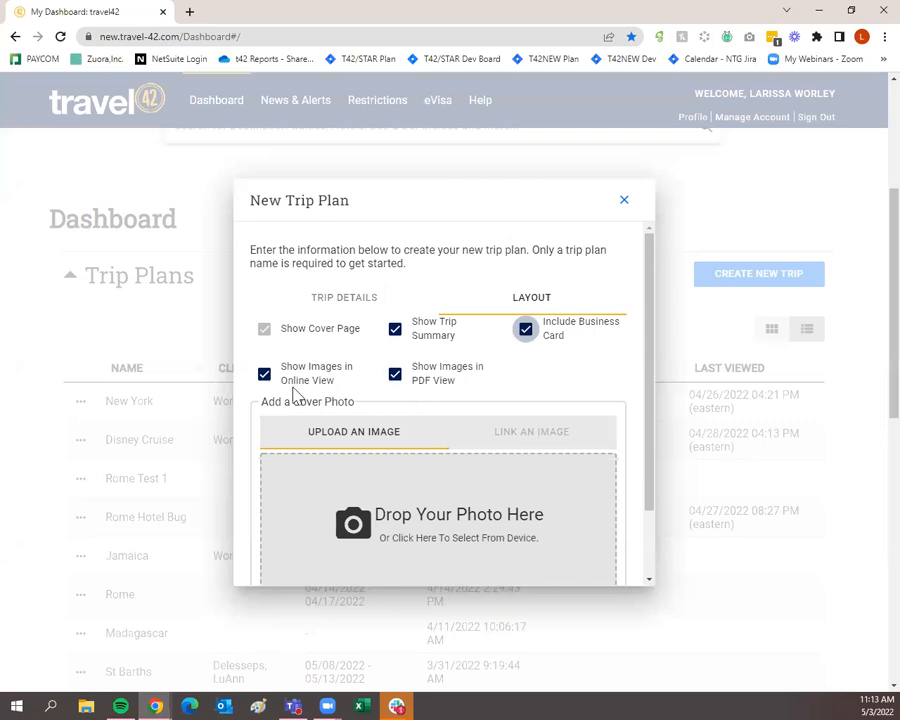
Step: Create the Jamaica trip without adding a cover photo
{"action": "scroll", "coordinate": [303, 393], "scroll_direction": "down", "scroll_amount": 1}
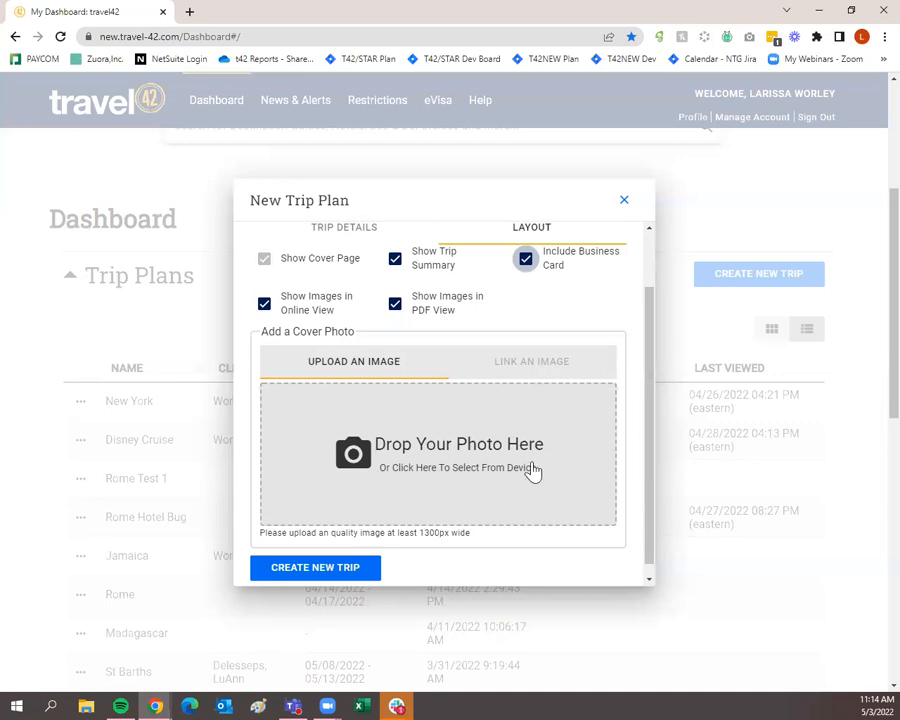
{"action": "left_click", "coordinate": [338, 577]}
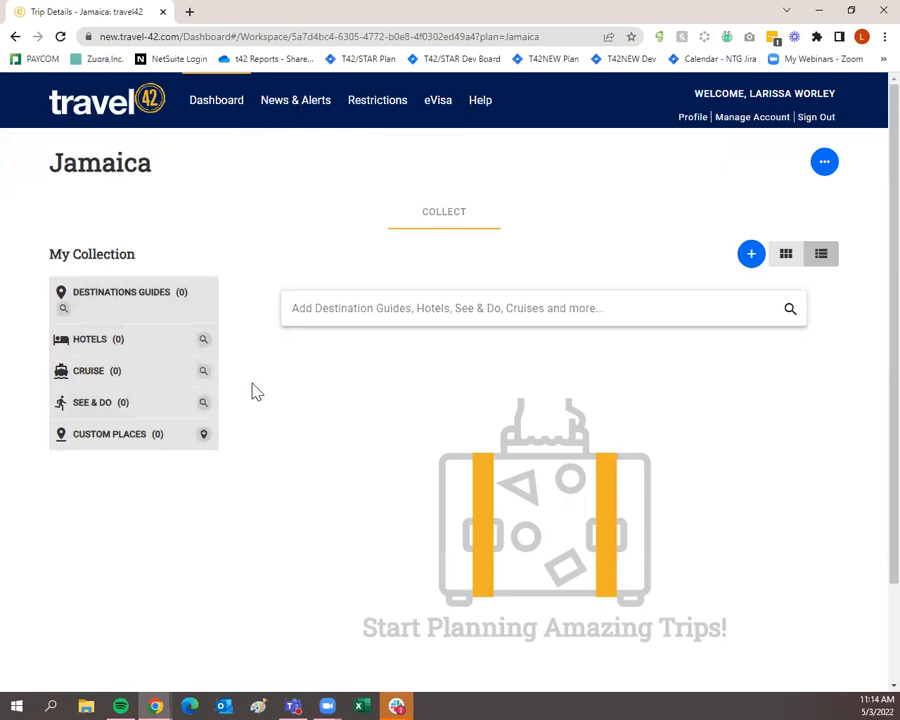
Step: Search for "jamaica" content within the trip, look through the suggestions, and show the full search results
{"action": "left_click", "coordinate": [329, 316]}
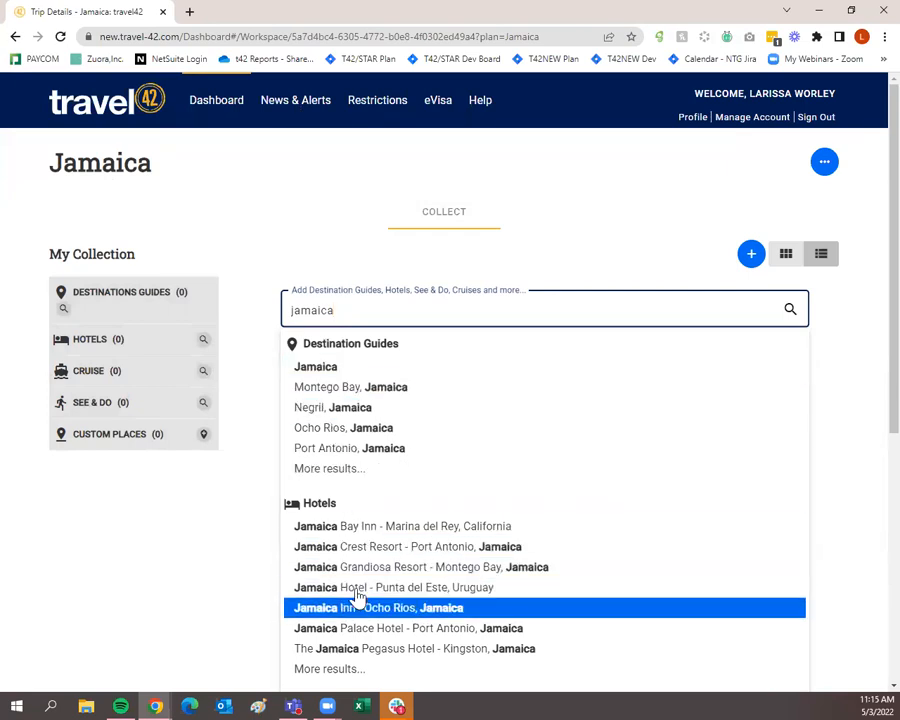
{"action": "scroll", "coordinate": [358, 585], "scroll_direction": "down", "scroll_amount": 3}
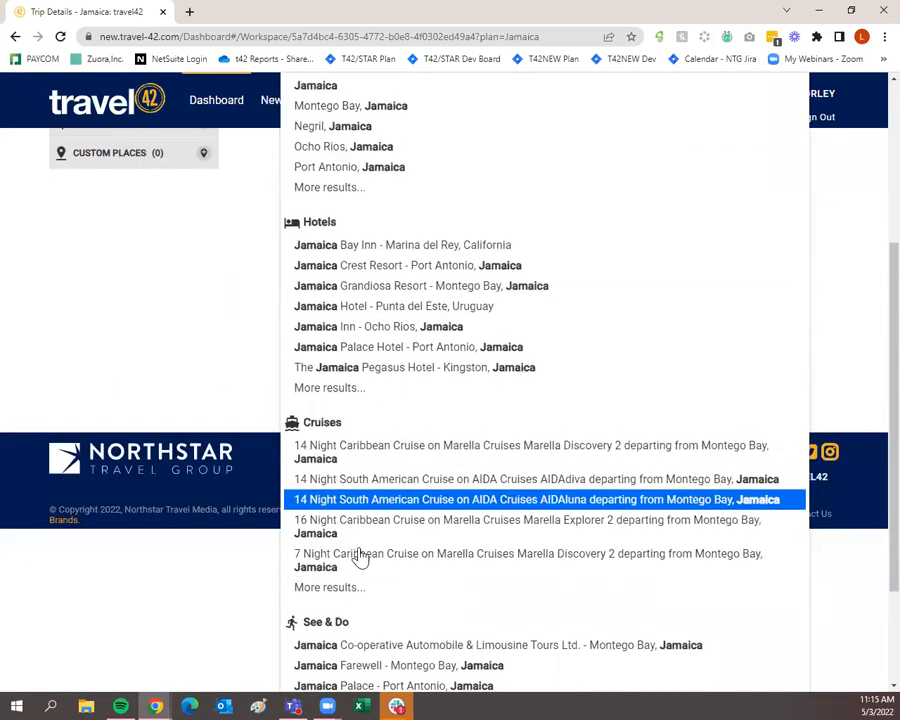
{"action": "scroll", "coordinate": [366, 622], "scroll_direction": "down", "scroll_amount": 2}
{"action": "scroll", "coordinate": [366, 625], "scroll_direction": "up", "scroll_amount": 5}
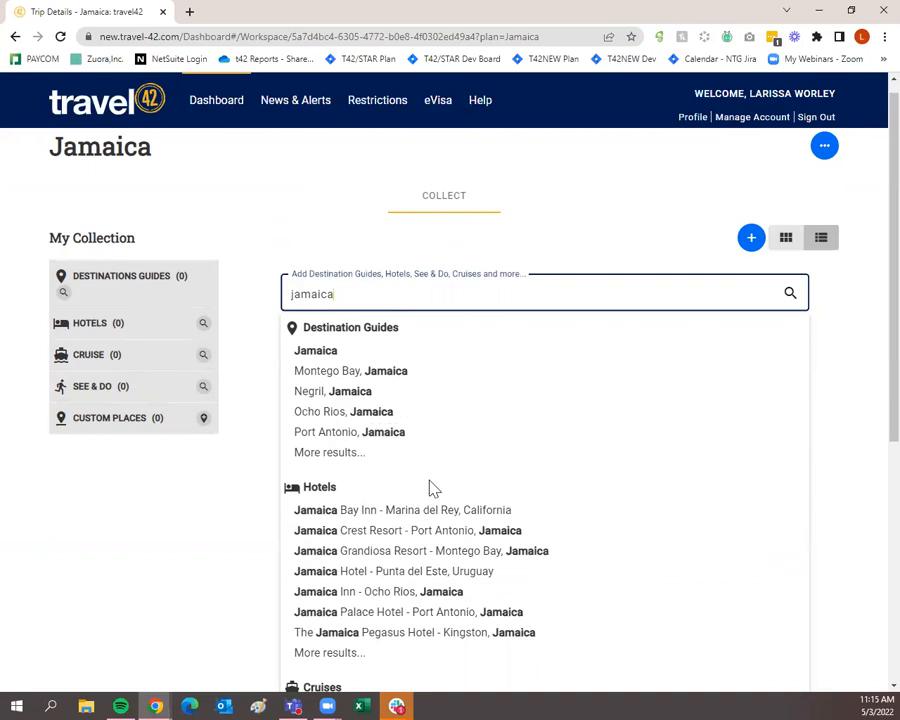
{"action": "left_click", "coordinate": [790, 296]}
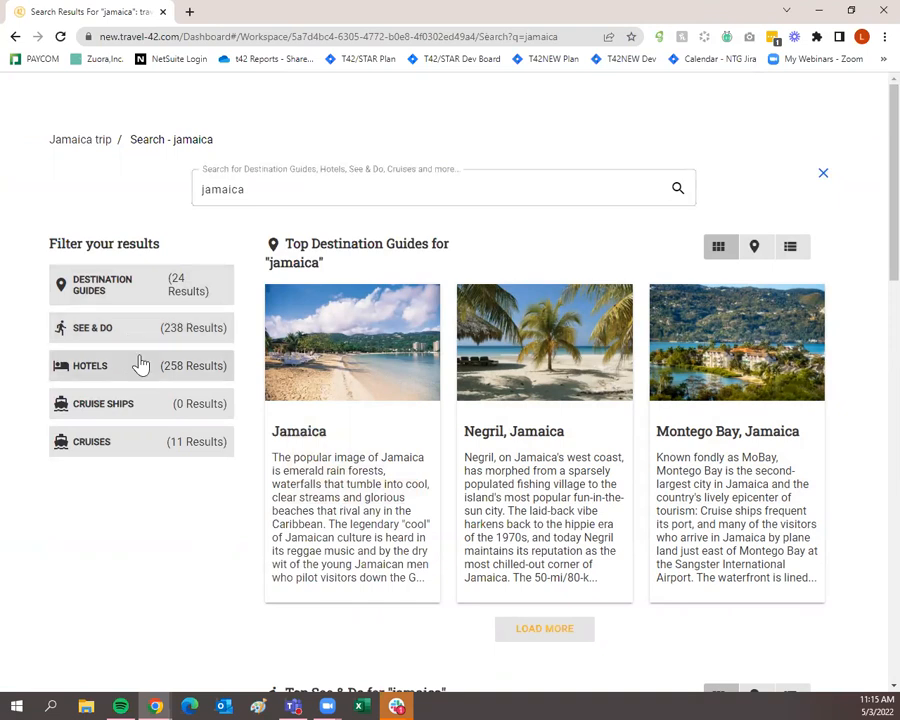
Step: Start adding the Jamaica destination guide from the search results to the trip
{"action": "mouse_move", "coordinate": [284, 392]}
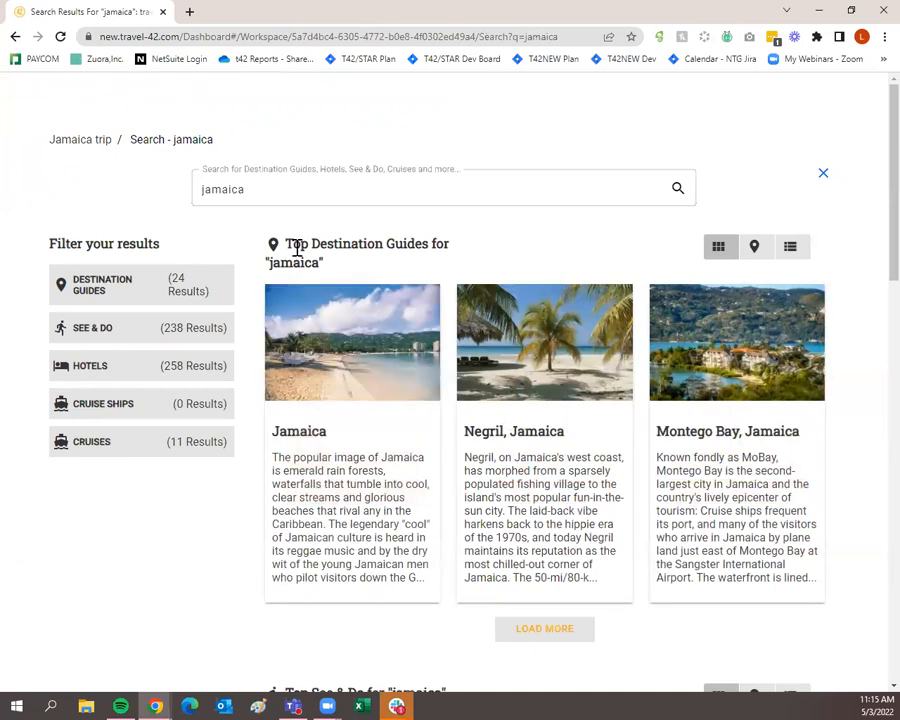
{"action": "mouse_move", "coordinate": [512, 405]}
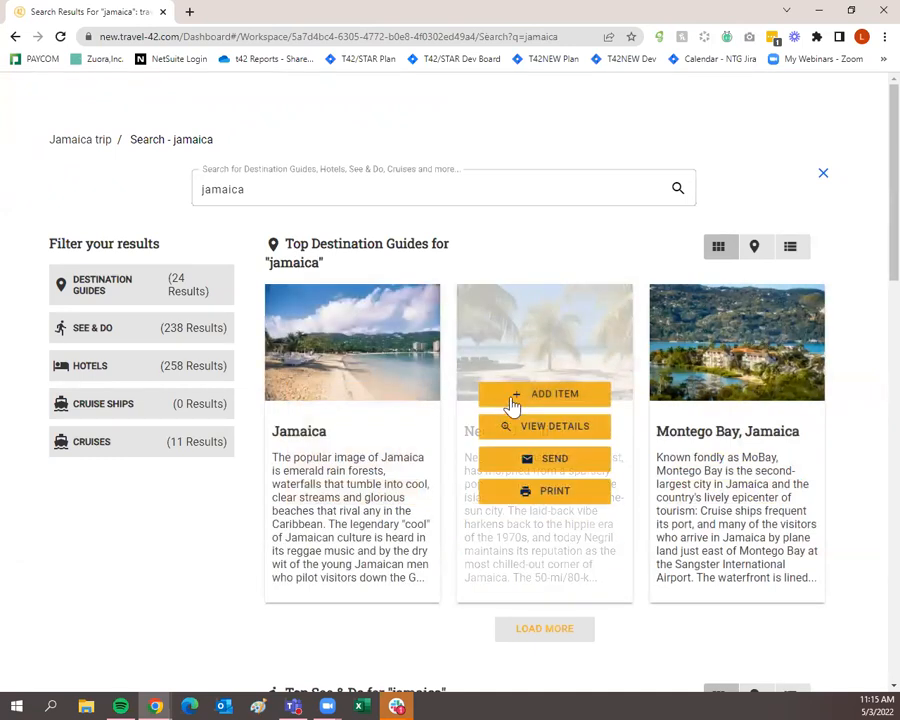
{"action": "mouse_move", "coordinate": [727, 405]}
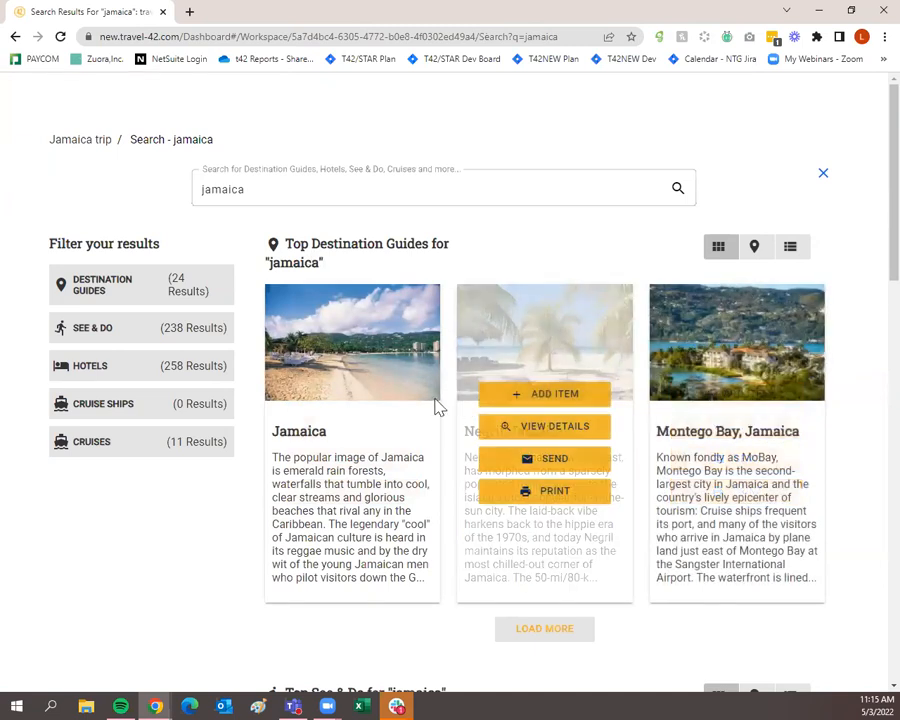
{"action": "left_click", "coordinate": [390, 401]}
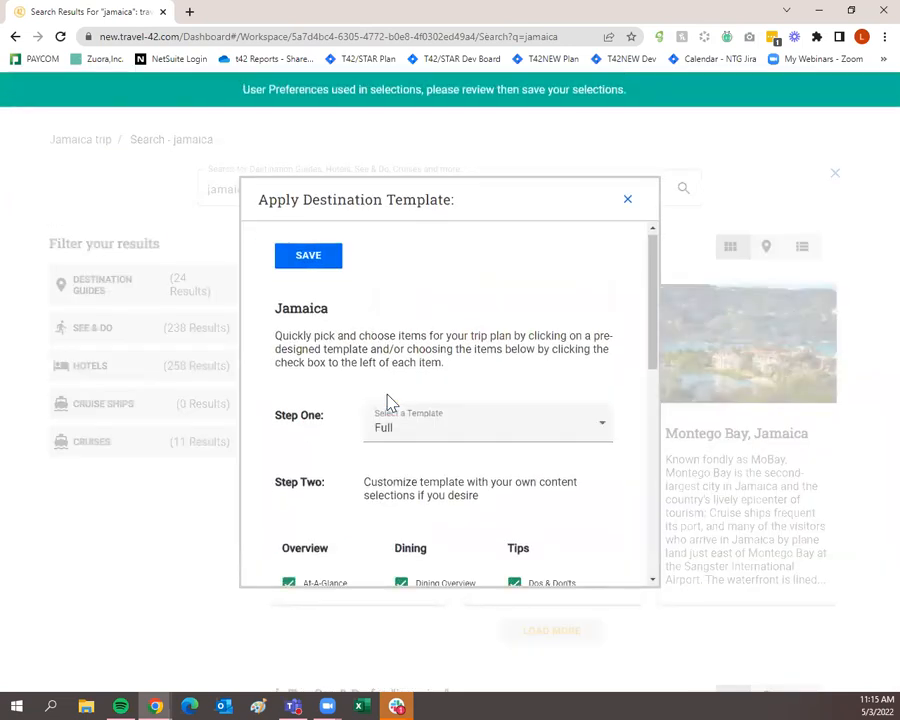
Step: Review the Full template's content selections and exclude History, Snapshot, Potpourri and Hotel Overview from the Jamaica guide
{"action": "scroll", "coordinate": [390, 401], "scroll_direction": "down", "scroll_amount": 3}
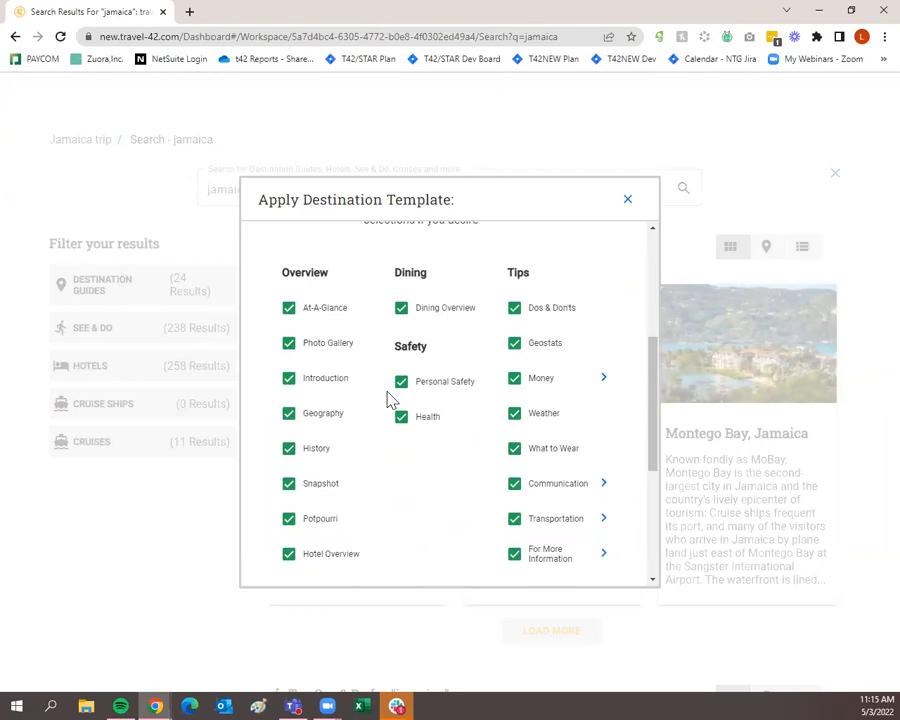
{"action": "scroll", "coordinate": [392, 401], "scroll_direction": "up", "scroll_amount": 3}
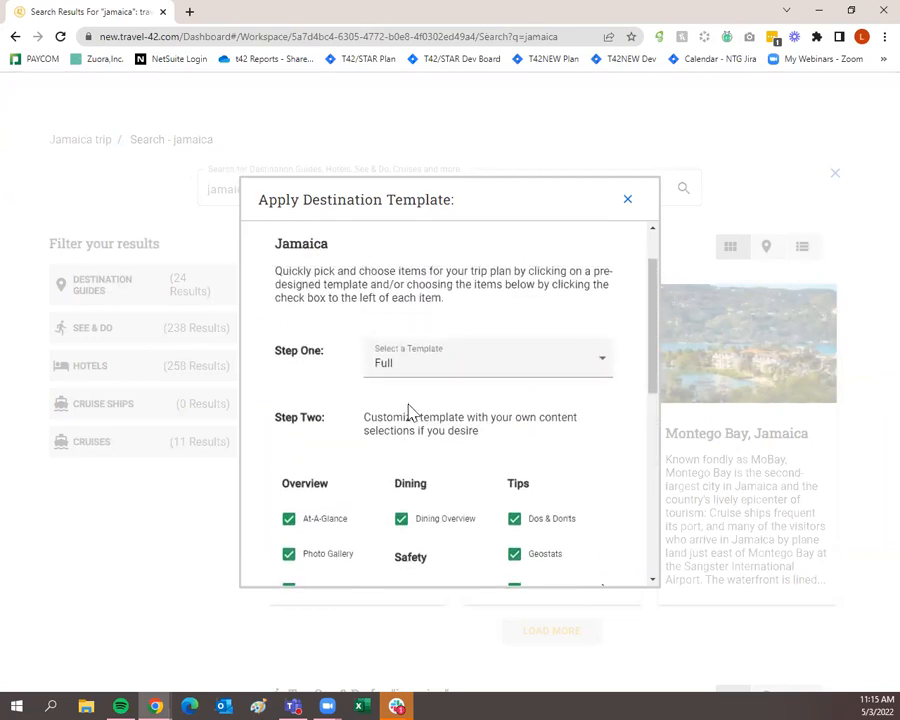
{"action": "scroll", "coordinate": [418, 402], "scroll_direction": "down", "scroll_amount": 3}
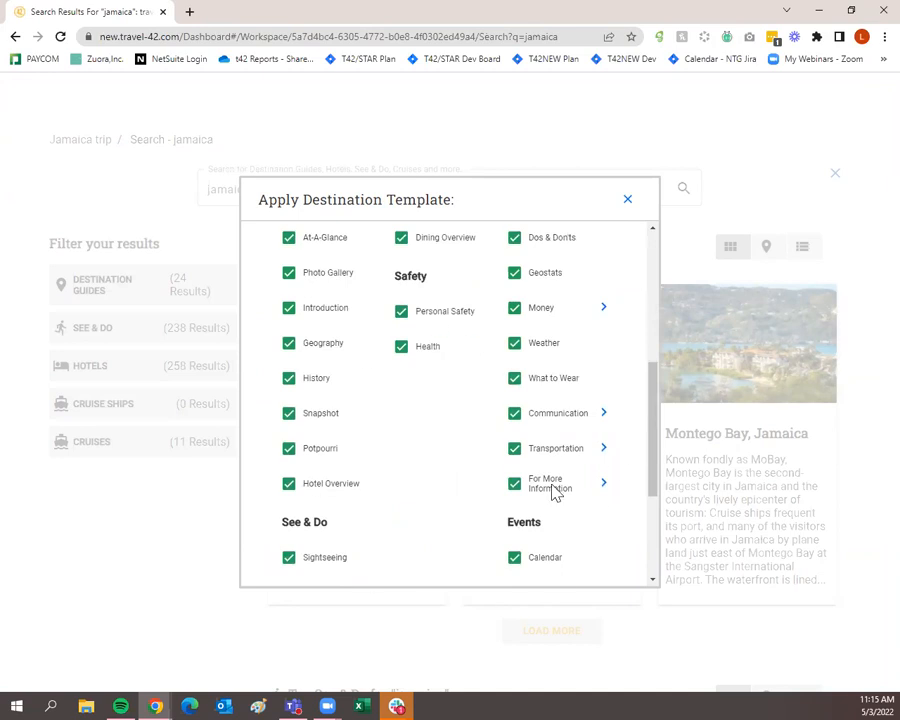
{"action": "scroll", "coordinate": [555, 492], "scroll_direction": "up", "scroll_amount": 4}
{"action": "scroll", "coordinate": [554, 491], "scroll_direction": "down", "scroll_amount": 2}
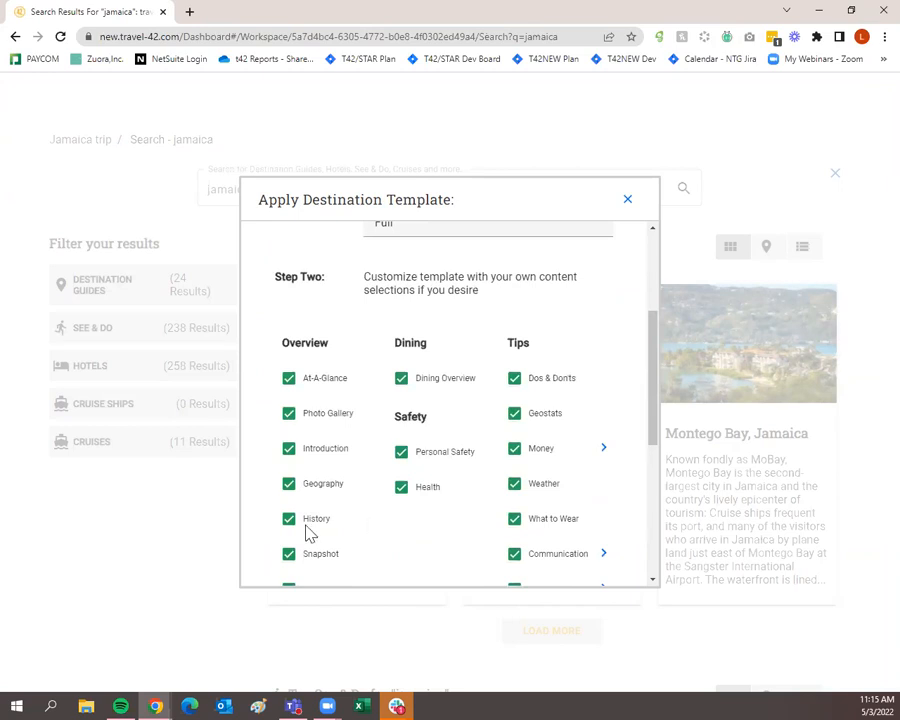
{"action": "scroll", "coordinate": [308, 533], "scroll_direction": "down", "scroll_amount": 3}
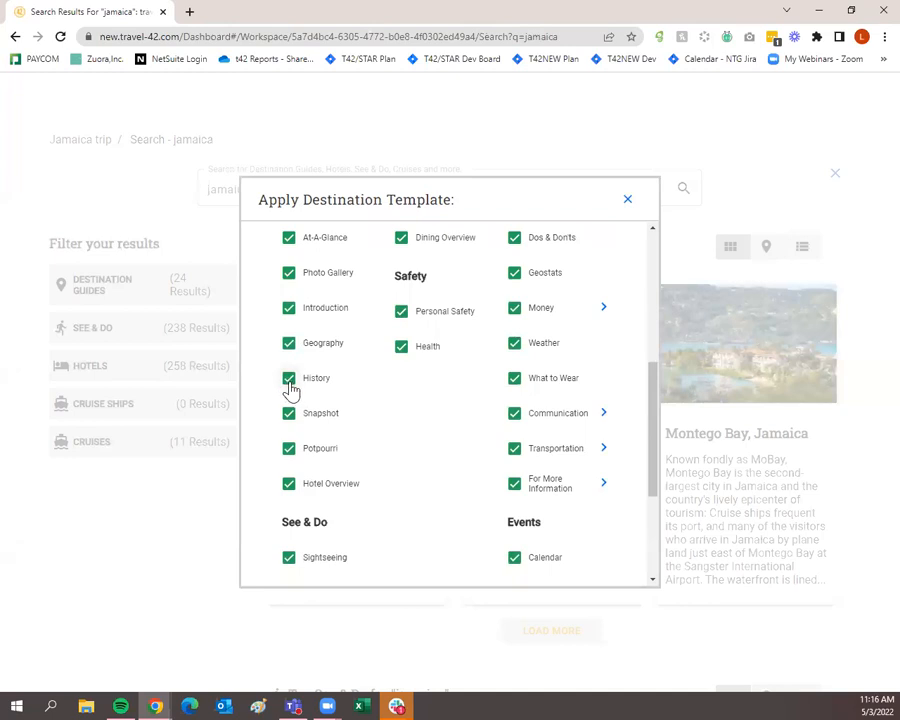
{"action": "left_click", "coordinate": [290, 386]}
{"action": "left_click", "coordinate": [286, 420]}
{"action": "left_click", "coordinate": [285, 450]}
{"action": "left_click", "coordinate": [289, 486]}
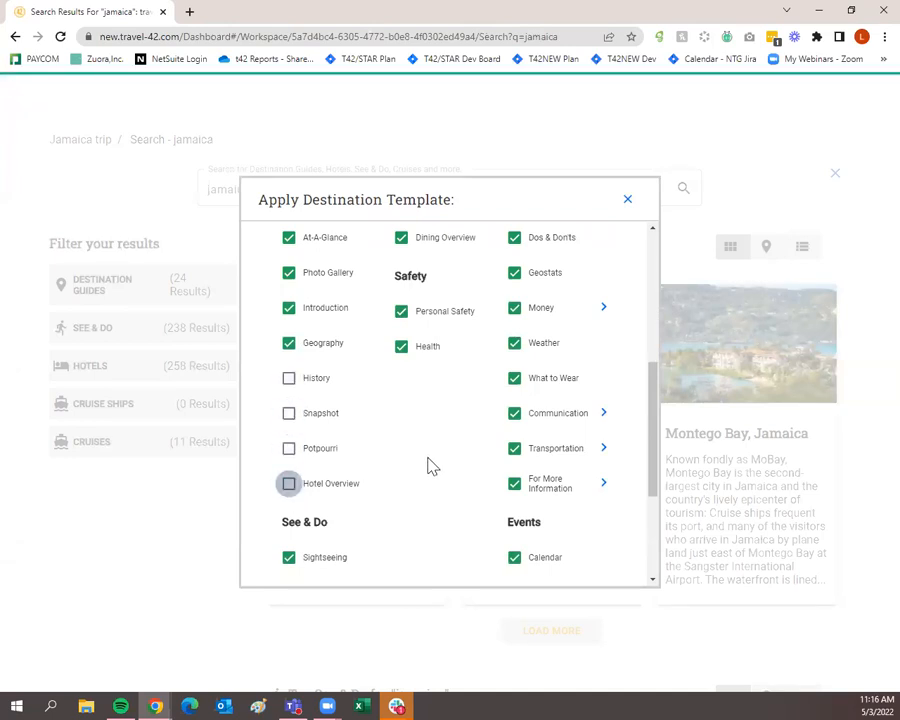
Step: Include History, Snapshot, Potpourri and Hotel Overview in the Jamaica guide's content selections again
{"action": "scroll", "coordinate": [428, 468], "scroll_direction": "up", "scroll_amount": 1}
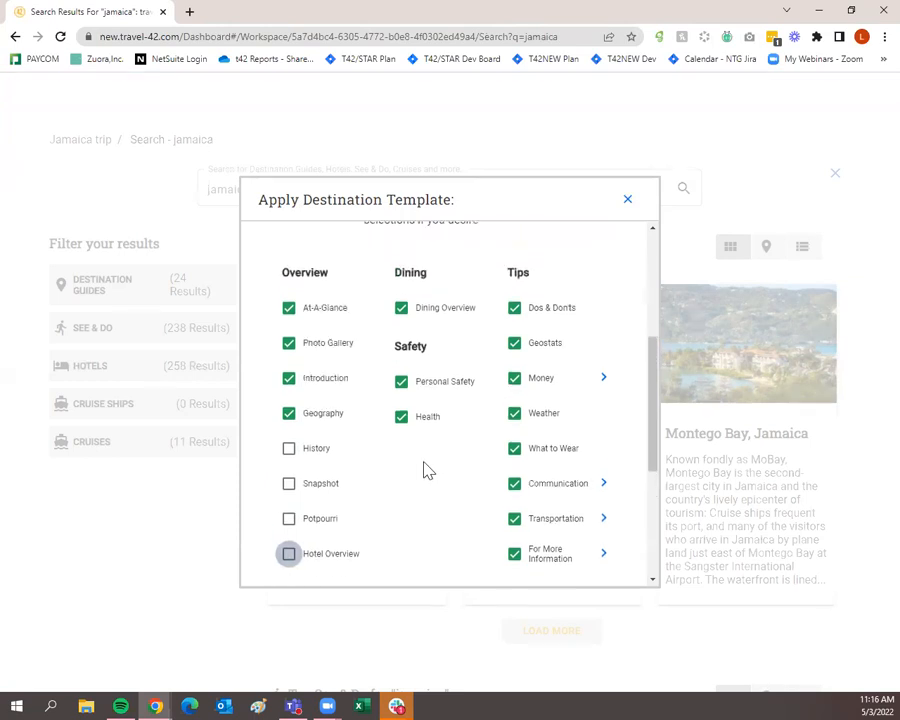
{"action": "left_click", "coordinate": [288, 449]}
{"action": "left_click", "coordinate": [290, 490]}
{"action": "left_click", "coordinate": [290, 520]}
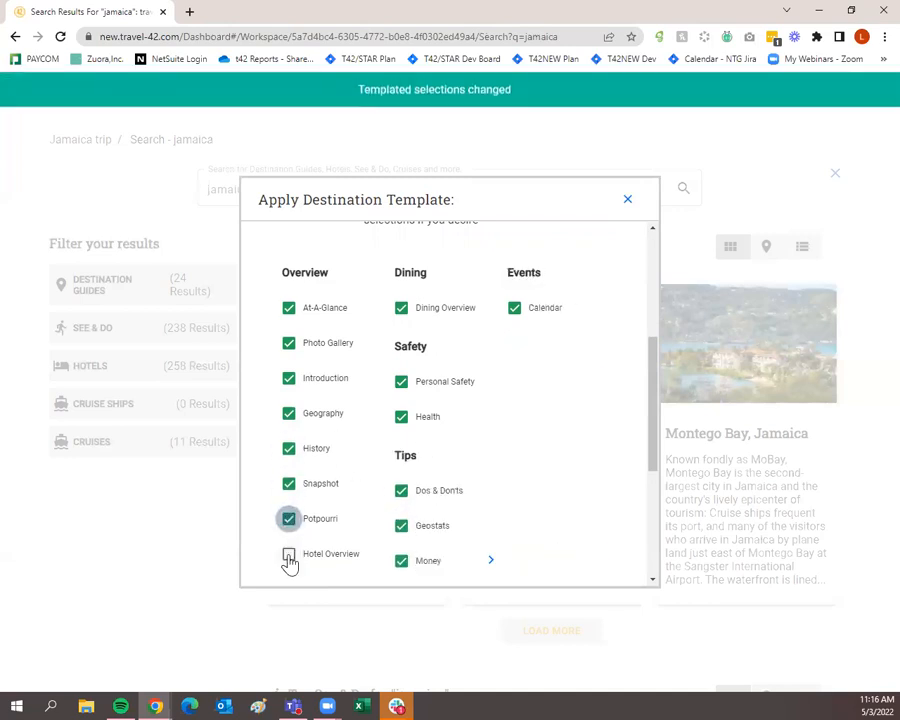
{"action": "left_click", "coordinate": [288, 556]}
Step: Try the Business template on the Jamaica guide, review its content selections, and switch to the Cruise template
{"action": "scroll", "coordinate": [442, 416], "scroll_direction": "down", "scroll_amount": 1}
{"action": "scroll", "coordinate": [442, 420], "scroll_direction": "up", "scroll_amount": 3}
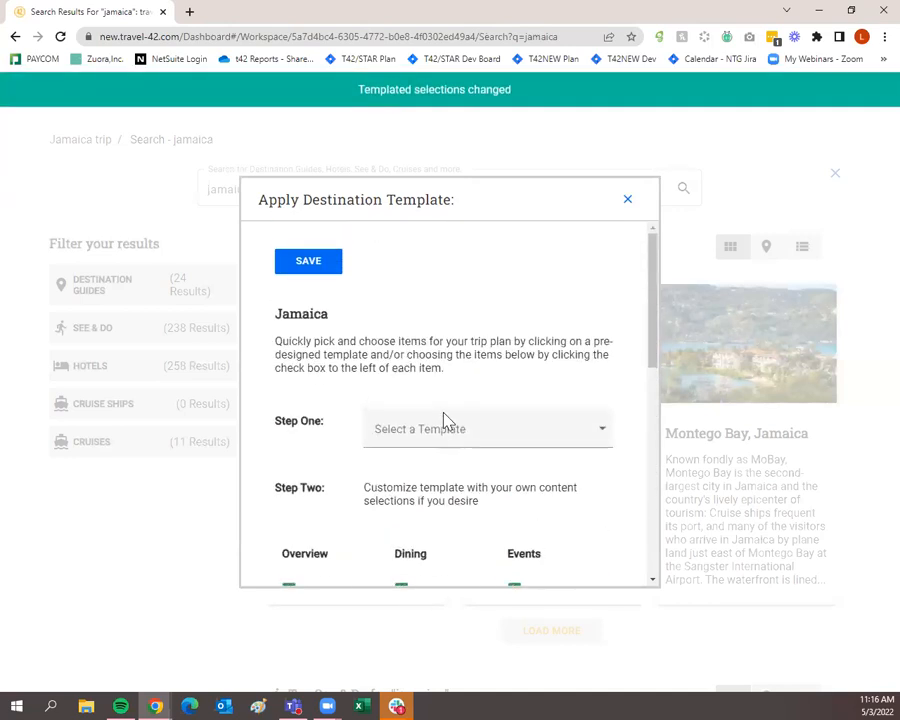
{"action": "left_click", "coordinate": [450, 440]}
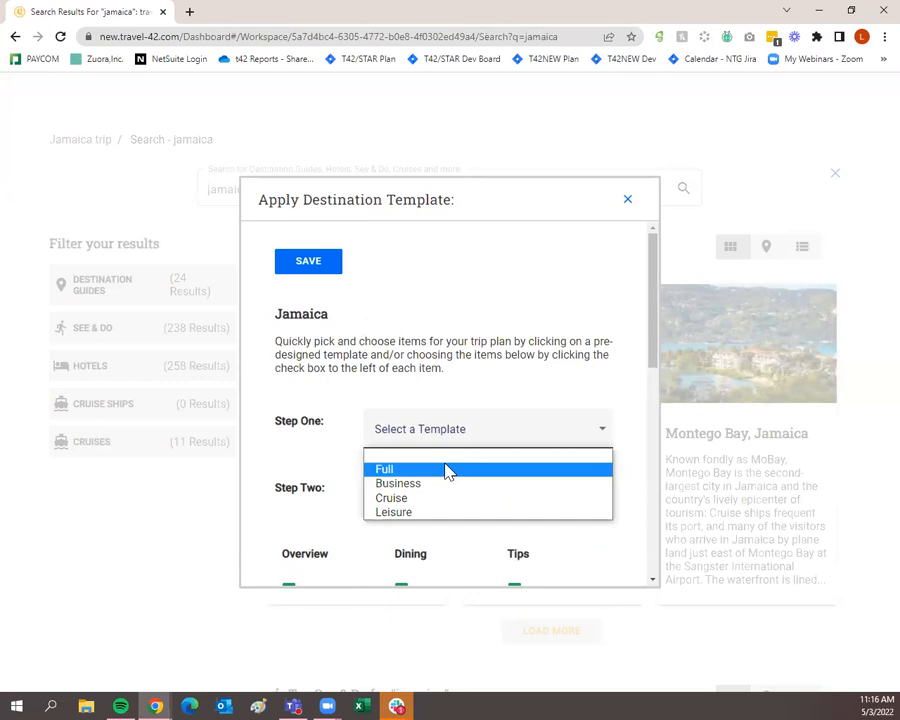
{"action": "left_click", "coordinate": [449, 485]}
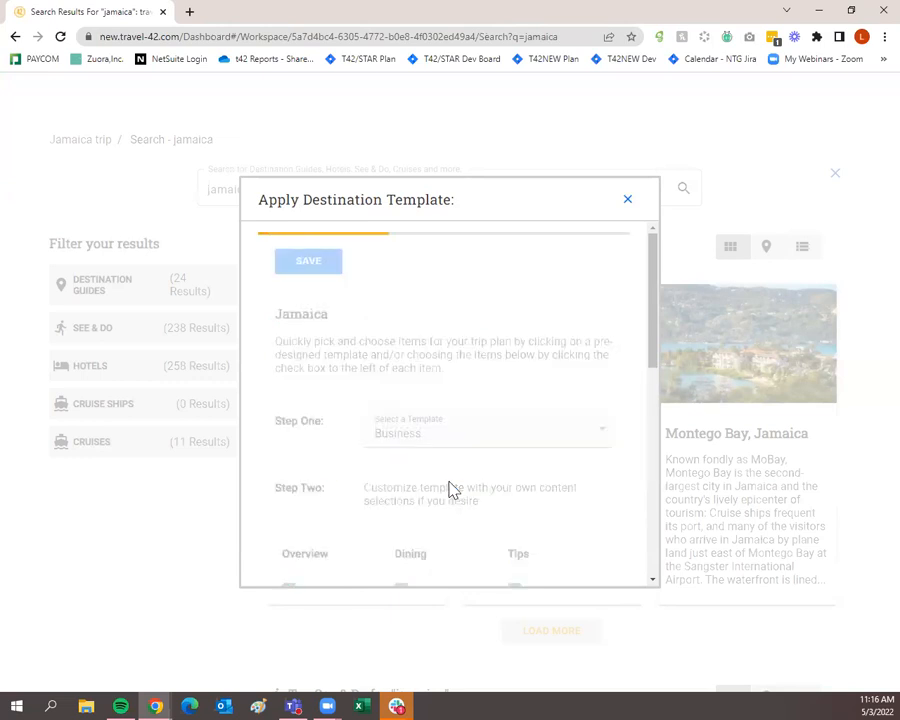
{"action": "scroll", "coordinate": [472, 465], "scroll_direction": "down", "scroll_amount": 5}
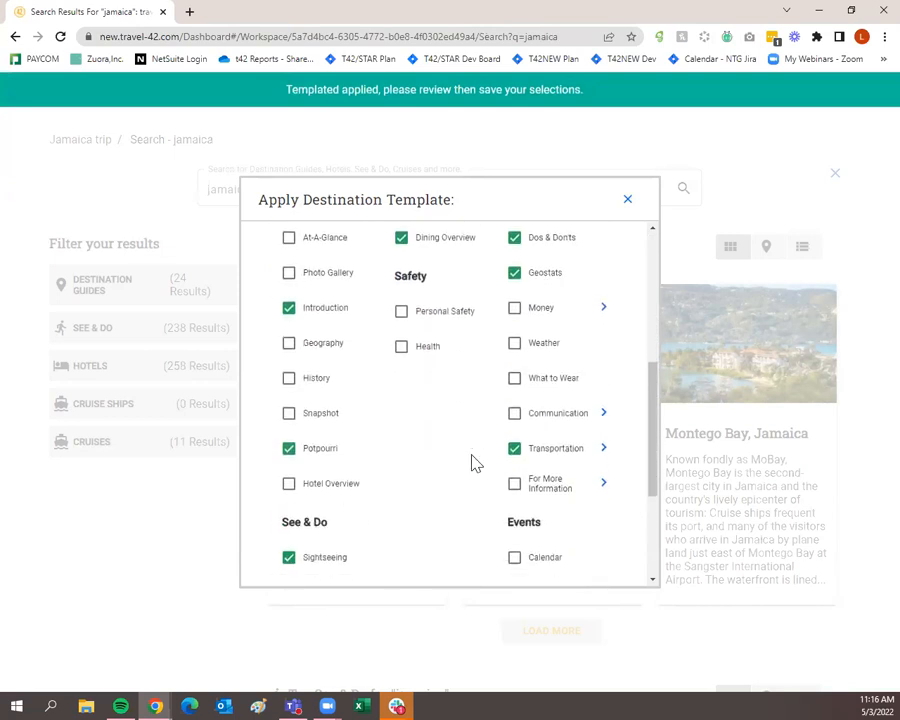
{"action": "scroll", "coordinate": [472, 462], "scroll_direction": "down", "scroll_amount": 1}
{"action": "scroll", "coordinate": [470, 458], "scroll_direction": "up", "scroll_amount": 5}
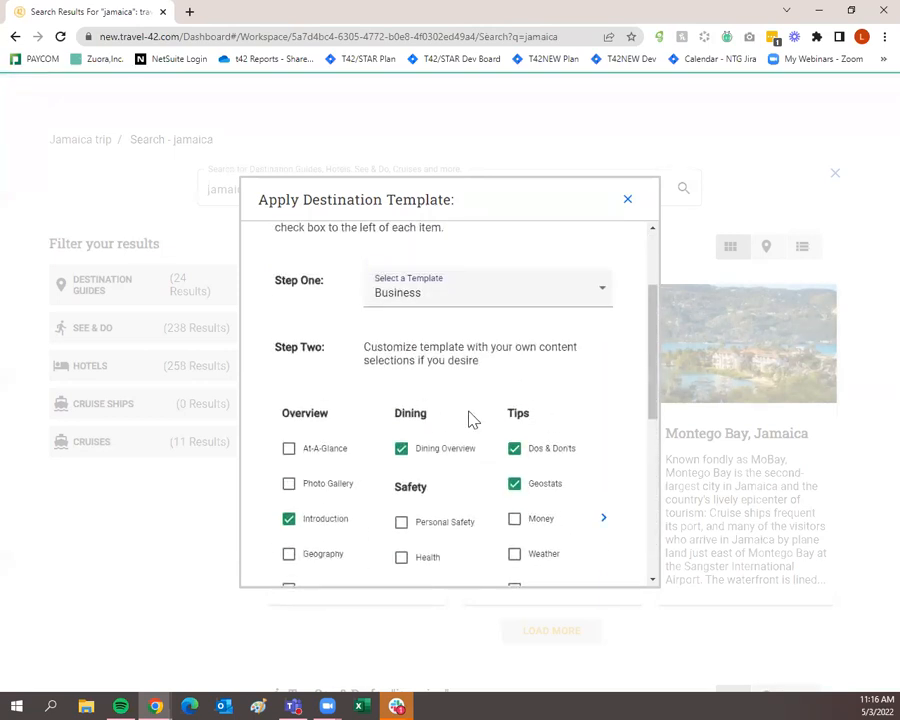
{"action": "left_click", "coordinate": [484, 298]}
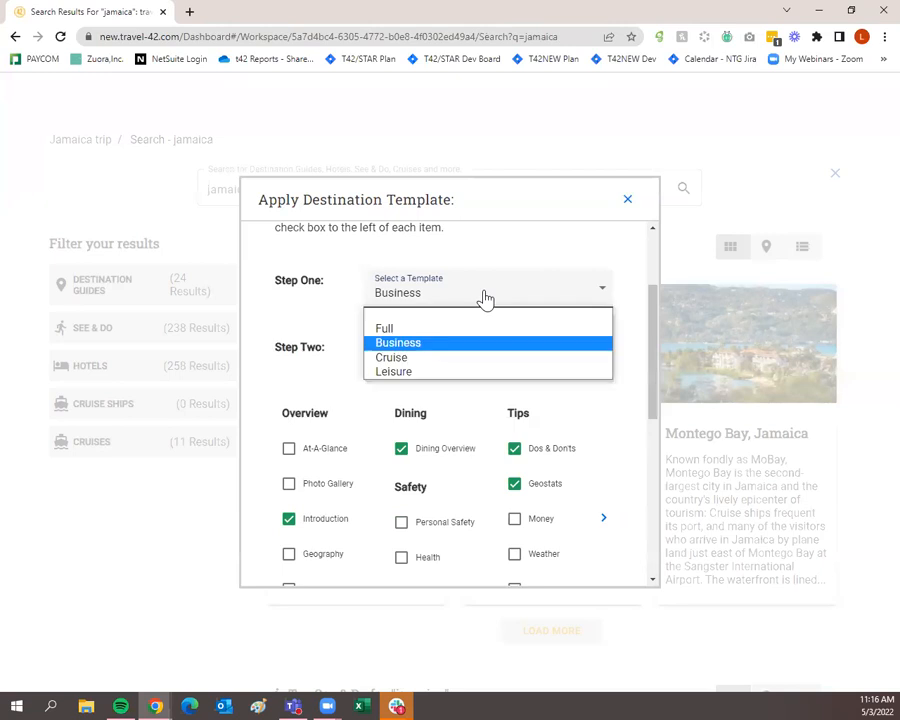
{"action": "left_click", "coordinate": [458, 360]}
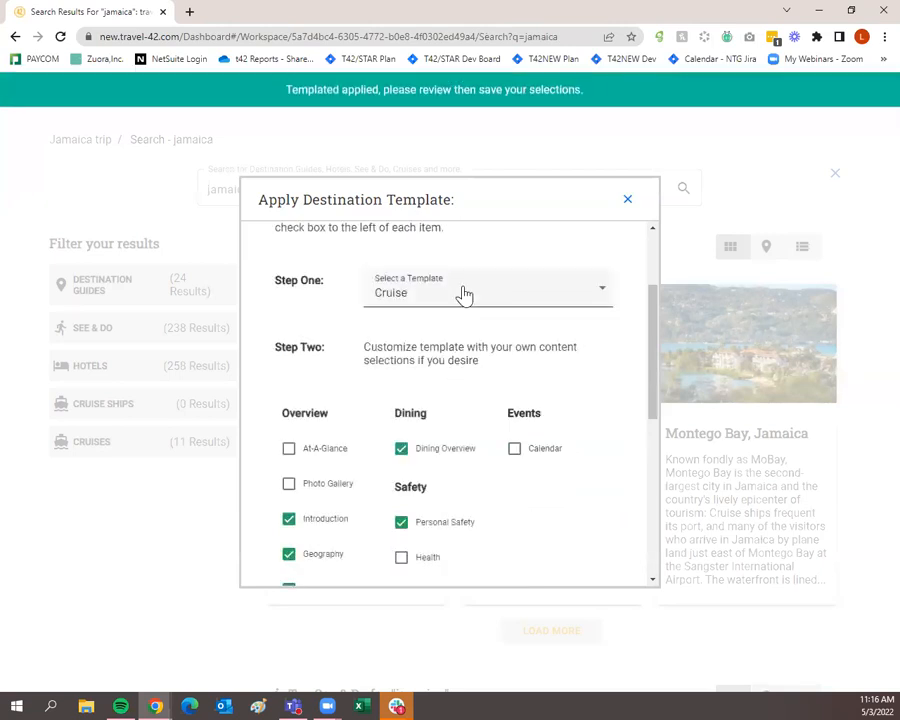
Step: Apply the Leisure template to the Jamaica guide and review which content sections it includes
{"action": "left_click", "coordinate": [464, 293]}
{"action": "left_click", "coordinate": [428, 370]}
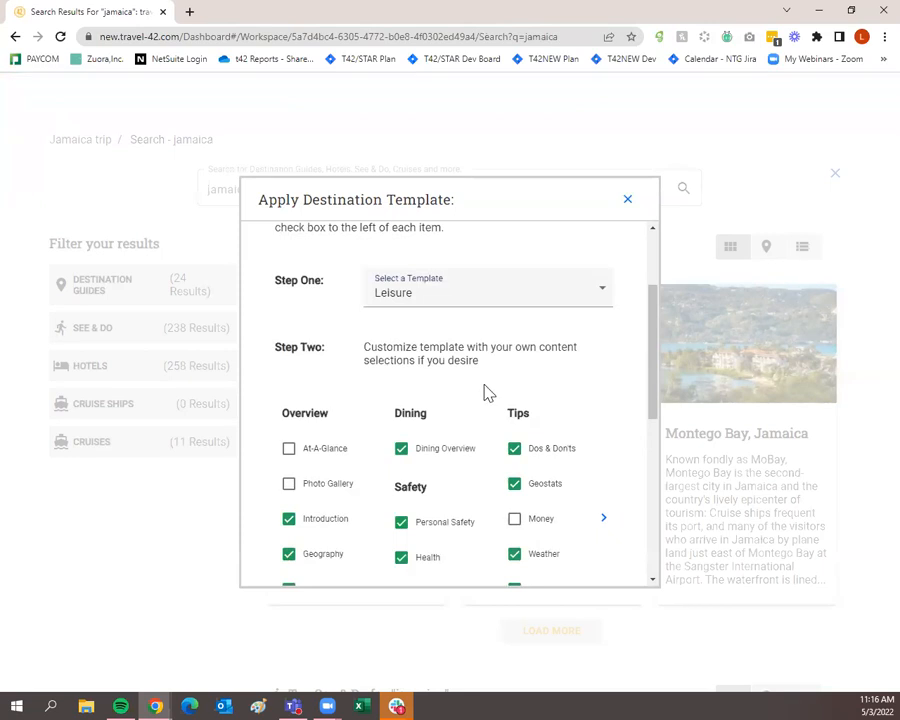
{"action": "scroll", "coordinate": [490, 380], "scroll_direction": "down", "scroll_amount": 5}
{"action": "scroll", "coordinate": [490, 382], "scroll_direction": "up", "scroll_amount": 5}
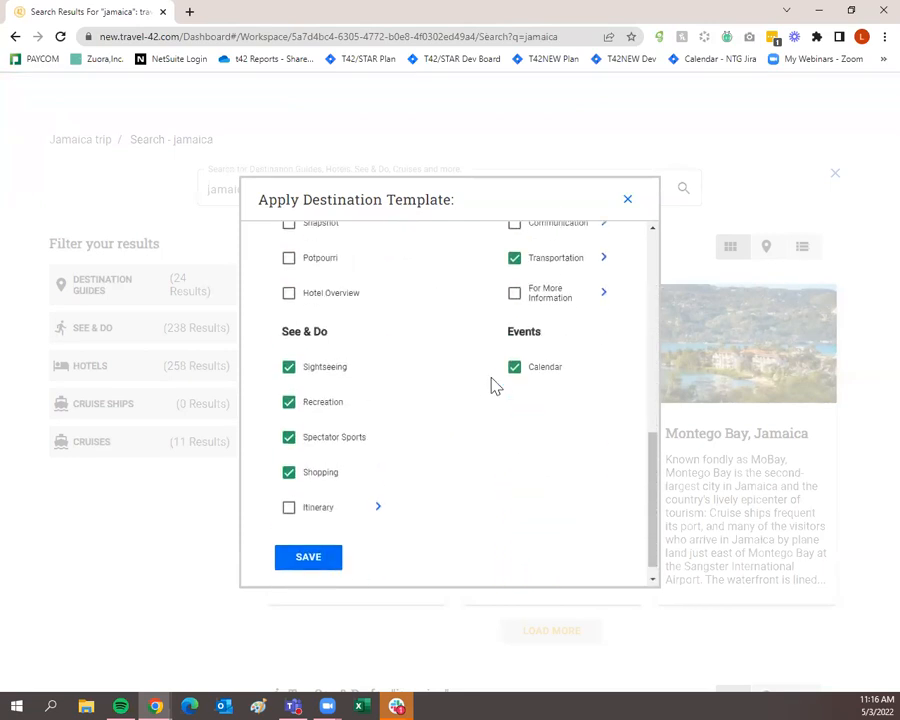
{"action": "scroll", "coordinate": [458, 384], "scroll_direction": "down", "scroll_amount": 2}
{"action": "scroll", "coordinate": [460, 386], "scroll_direction": "up", "scroll_amount": 4}
{"action": "scroll", "coordinate": [463, 388], "scroll_direction": "down", "scroll_amount": 1}
{"action": "scroll", "coordinate": [460, 386], "scroll_direction": "down", "scroll_amount": 5}
{"action": "scroll", "coordinate": [420, 440], "scroll_direction": "up", "scroll_amount": 3}
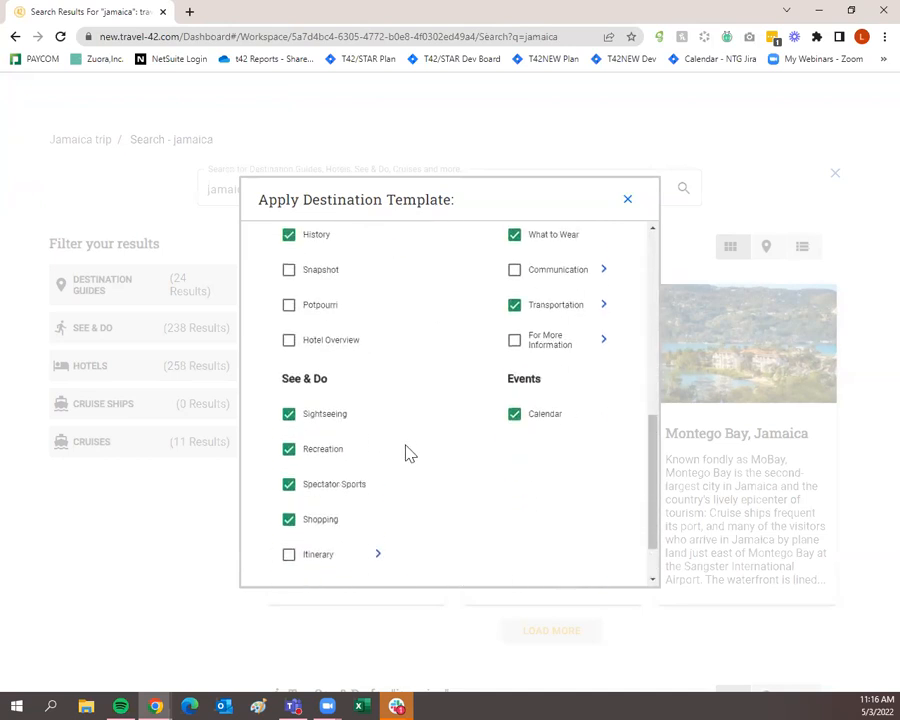
{"action": "scroll", "coordinate": [410, 459], "scroll_direction": "up", "scroll_amount": 3}
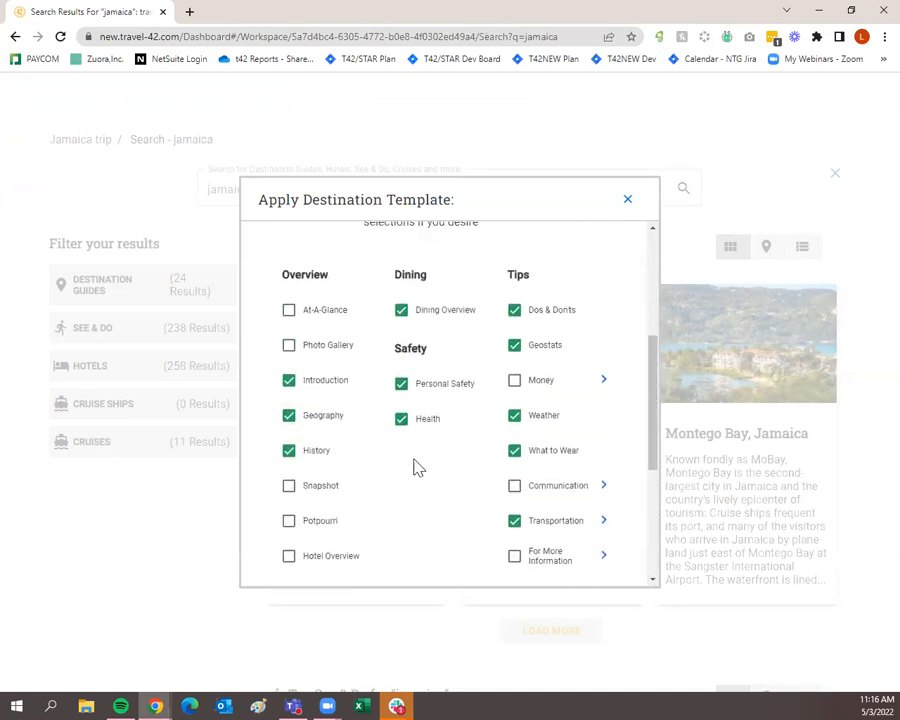
Step: Check the sub-items included under Money and Communication, and save the Leisure selections to add the Jamaica guide to the trip
{"action": "left_click", "coordinate": [604, 381]}
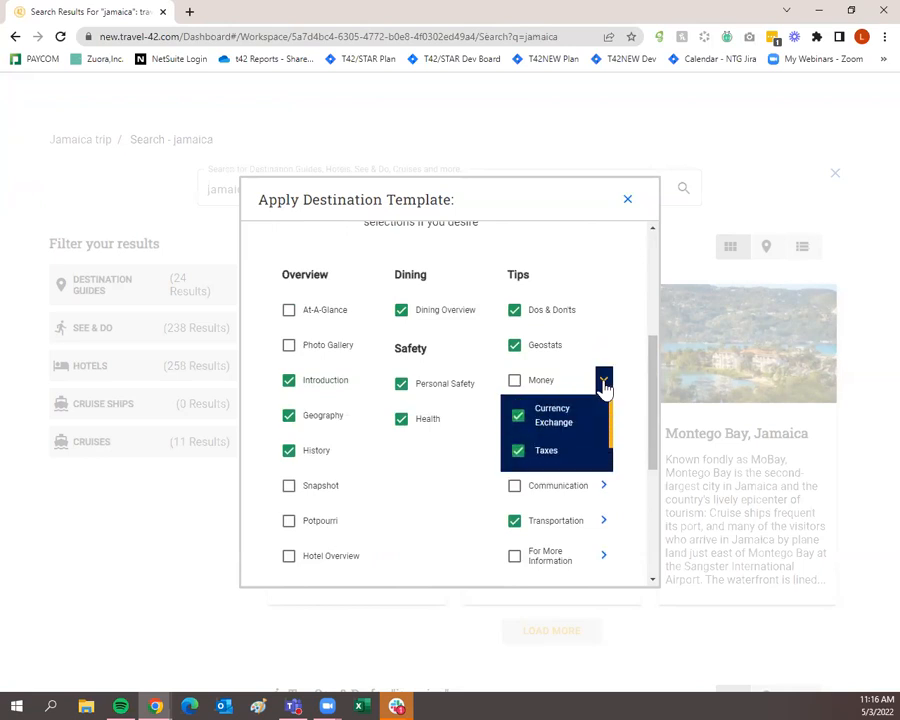
{"action": "left_click", "coordinate": [604, 385]}
{"action": "left_click", "coordinate": [603, 486]}
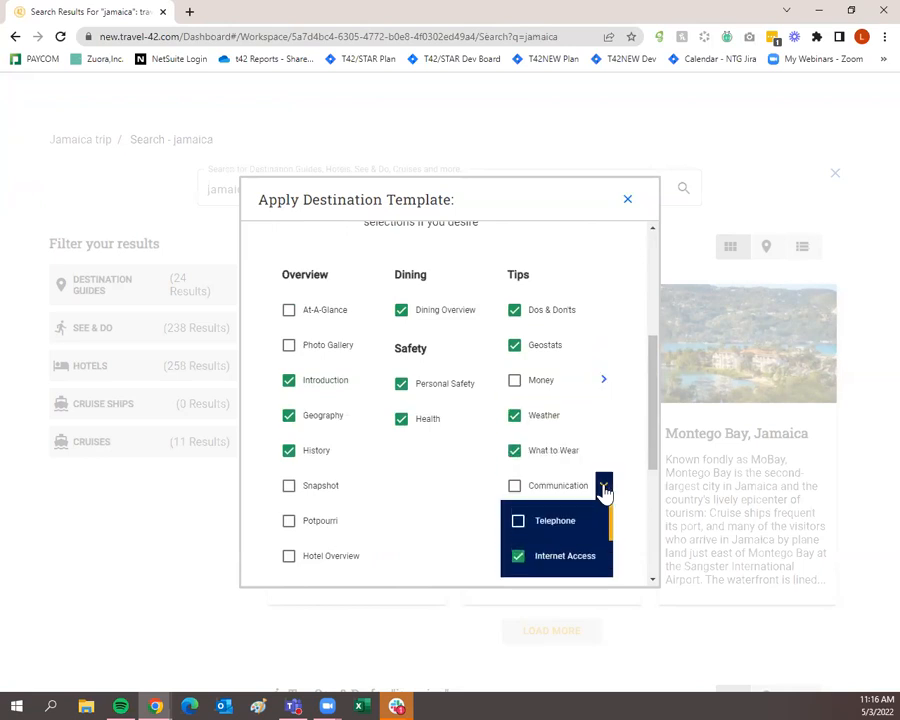
{"action": "left_click", "coordinate": [603, 487]}
{"action": "scroll", "coordinate": [410, 376], "scroll_direction": "up", "scroll_amount": 3}
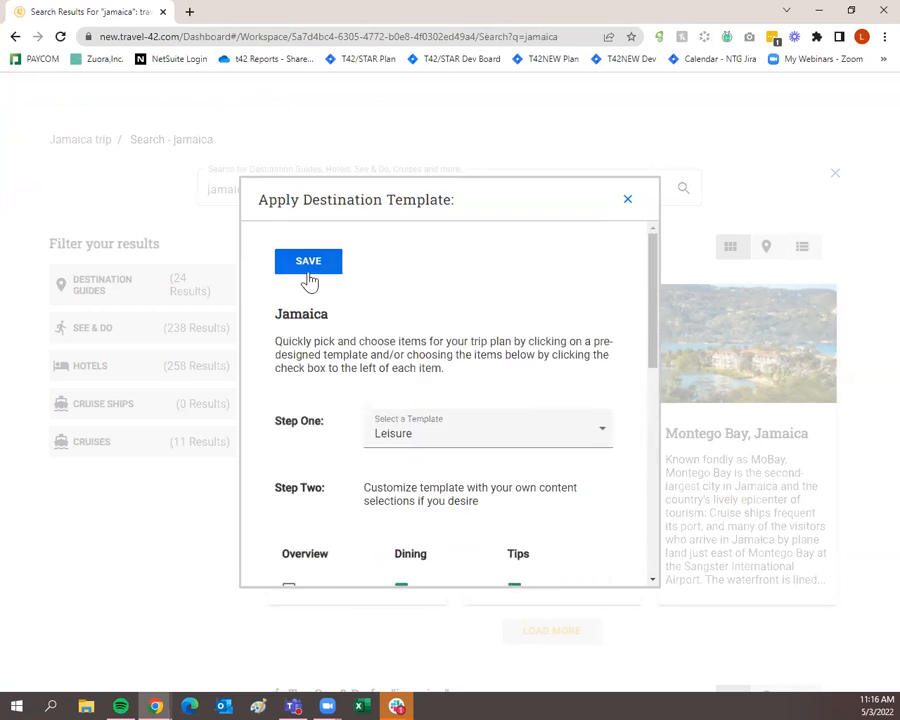
{"action": "left_click", "coordinate": [308, 268]}
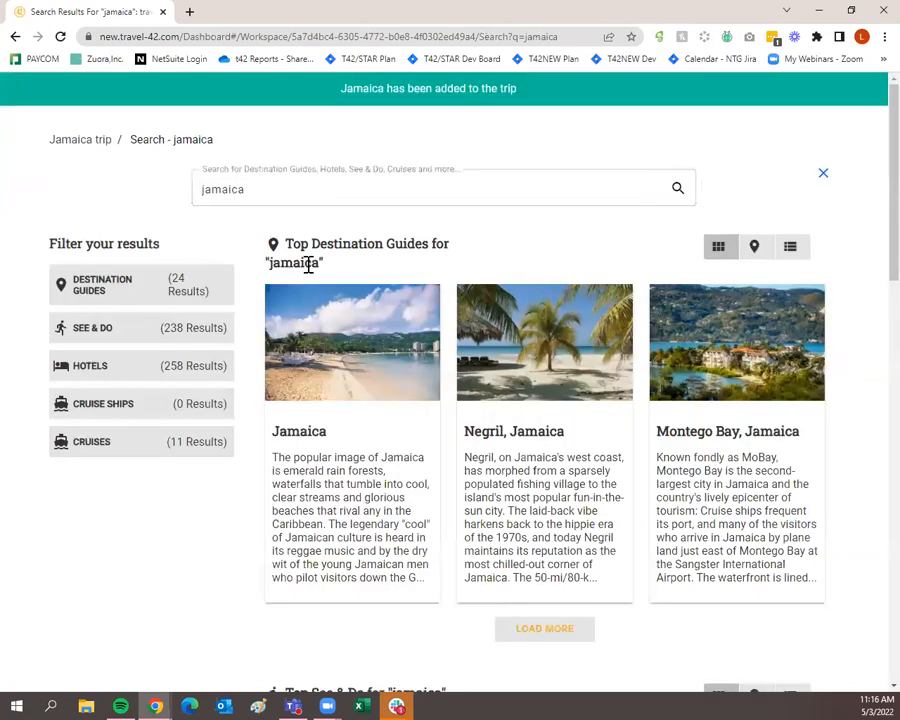
Step: Load more Jamaica destination guides in the search results and open the details of Ocho Rios, Jamaica
{"action": "mouse_move", "coordinate": [341, 326]}
{"action": "mouse_move", "coordinate": [481, 325]}
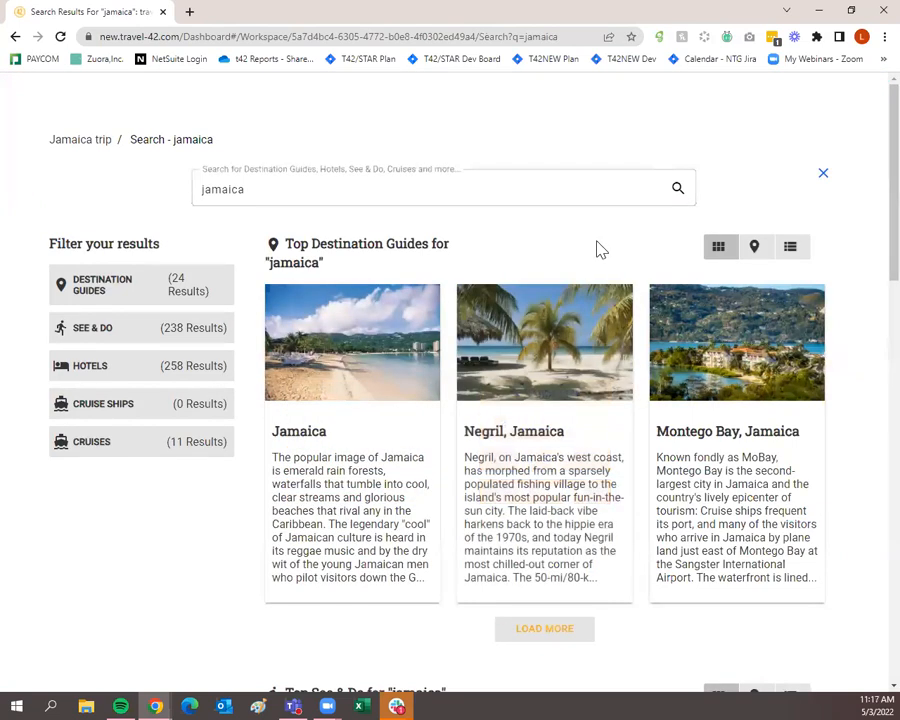
{"action": "scroll", "coordinate": [640, 330], "scroll_direction": "down", "scroll_amount": 2}
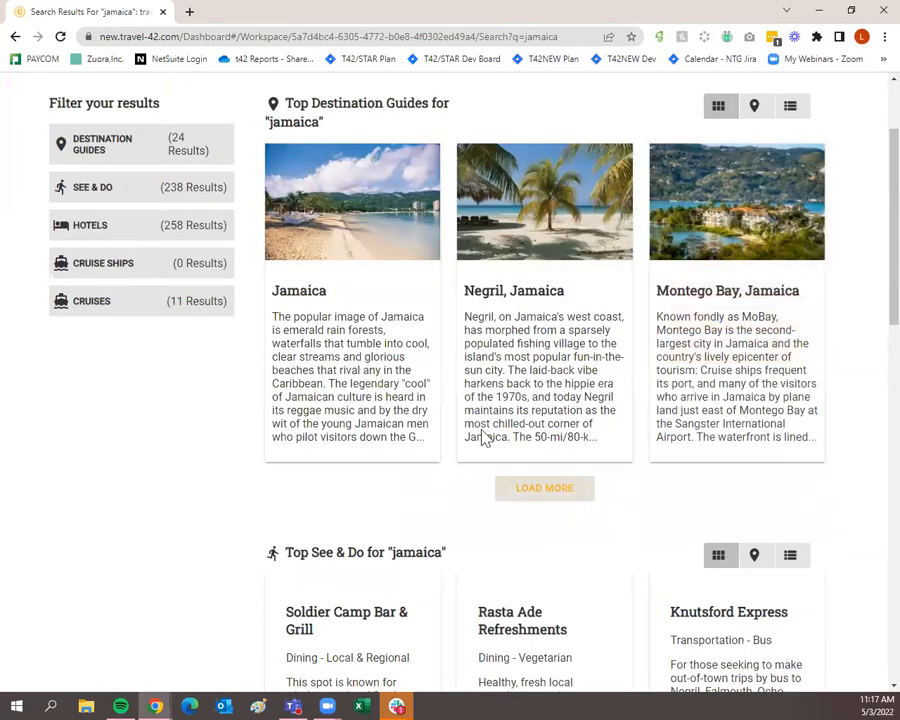
{"action": "left_click", "coordinate": [507, 494]}
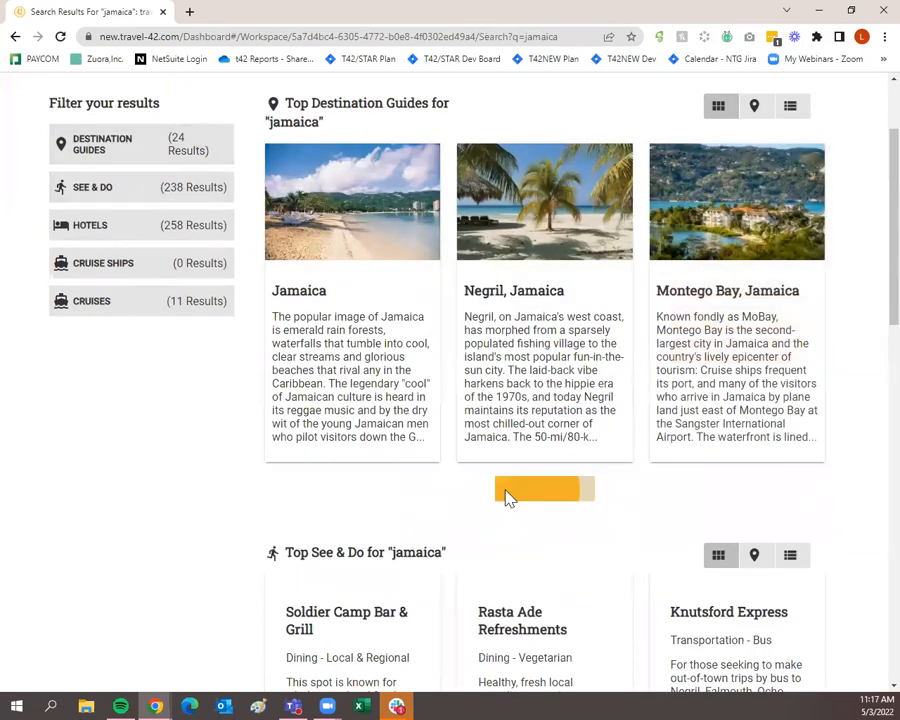
{"action": "scroll", "coordinate": [230, 482], "scroll_direction": "down", "scroll_amount": 1}
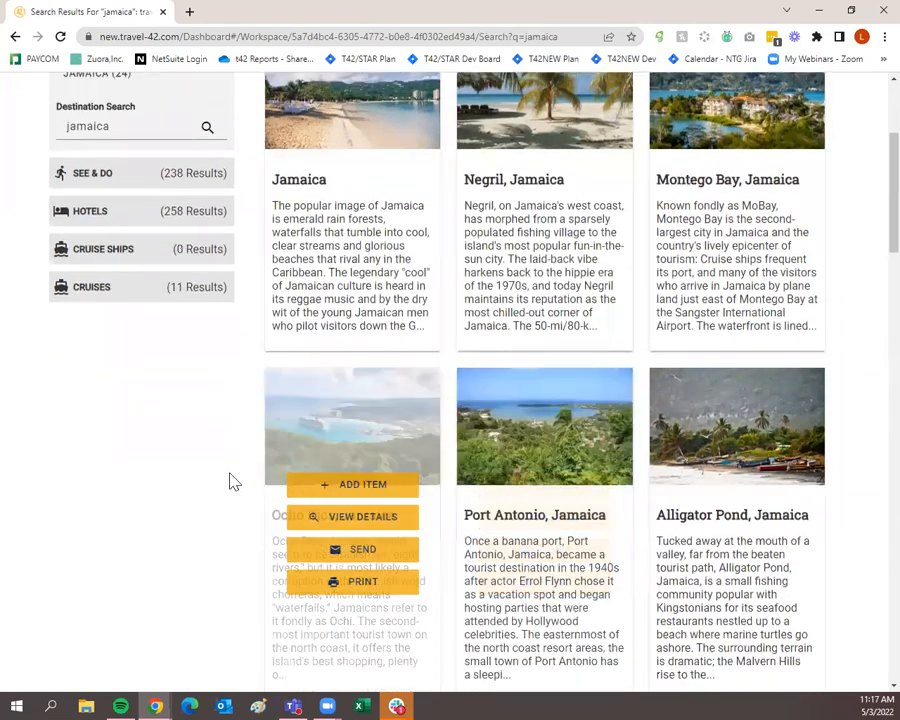
{"action": "scroll", "coordinate": [166, 477], "scroll_direction": "down", "scroll_amount": 1}
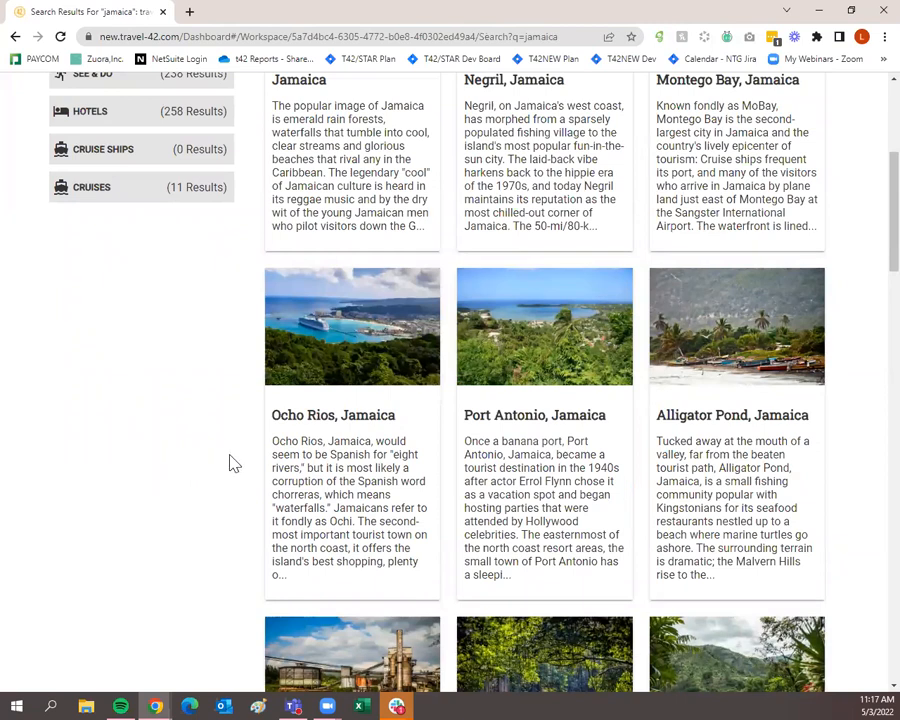
{"action": "mouse_move", "coordinate": [311, 468]}
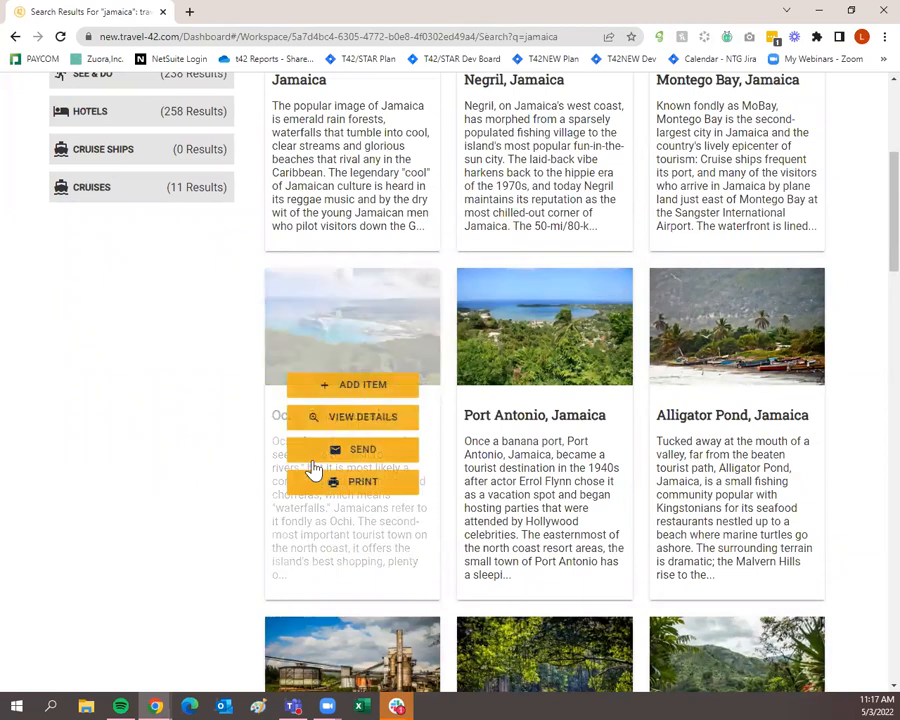
{"action": "left_click", "coordinate": [388, 420]}
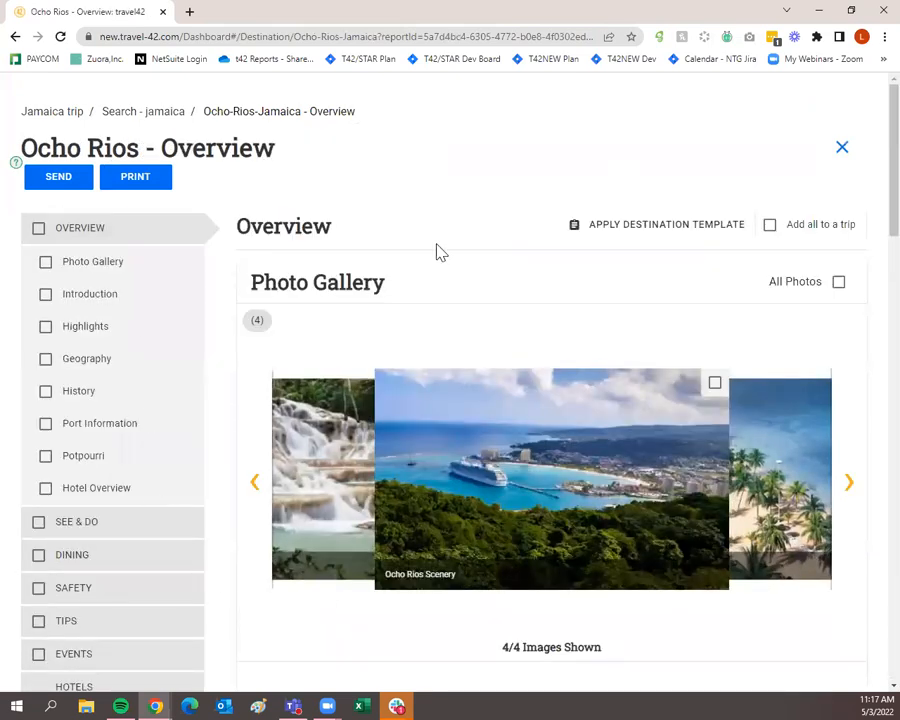
Step: Look through the Ocho Rios overview page, including its photo gallery, introduction and selectable content sections
{"action": "scroll", "coordinate": [538, 405], "scroll_direction": "down", "scroll_amount": 1}
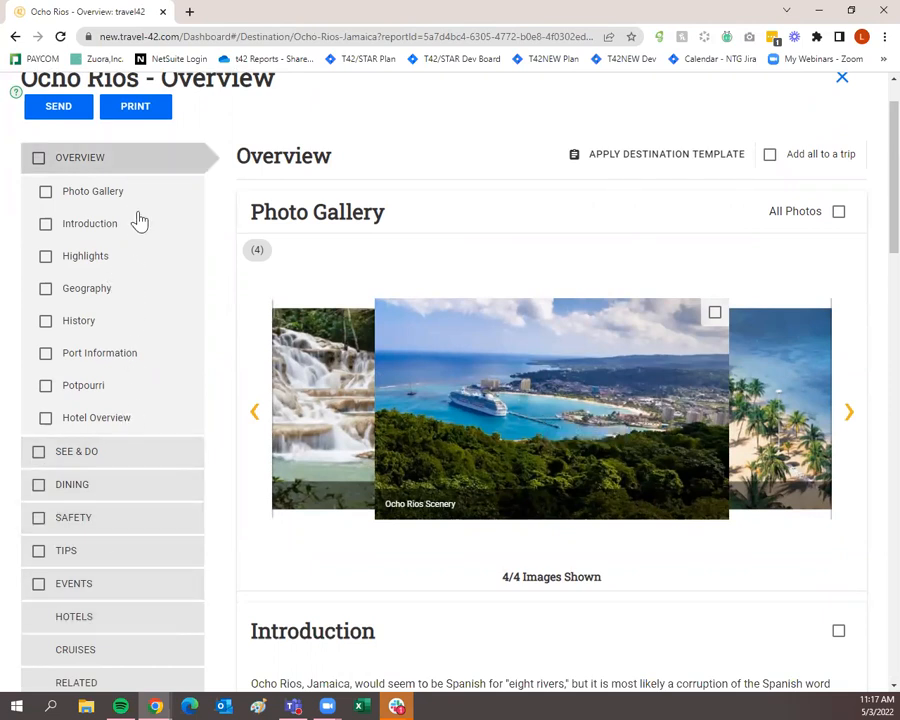
{"action": "scroll", "coordinate": [853, 343], "scroll_direction": "down", "scroll_amount": 3}
{"action": "scroll", "coordinate": [845, 400], "scroll_direction": "down", "scroll_amount": 4}
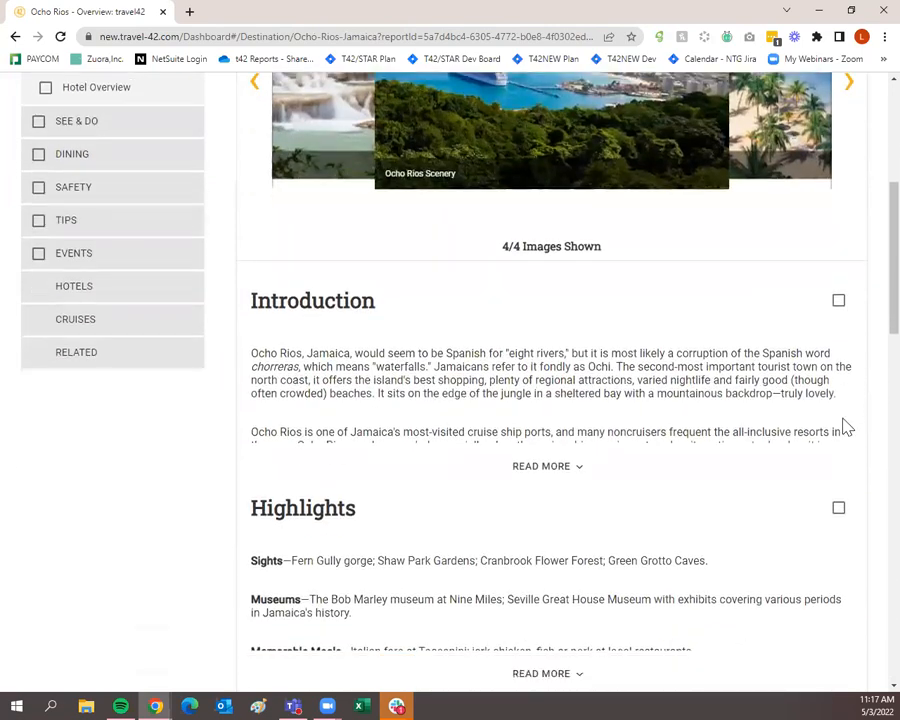
{"action": "scroll", "coordinate": [830, 435], "scroll_direction": "up", "scroll_amount": 6}
{"action": "scroll", "coordinate": [812, 435], "scroll_direction": "up", "scroll_amount": 3}
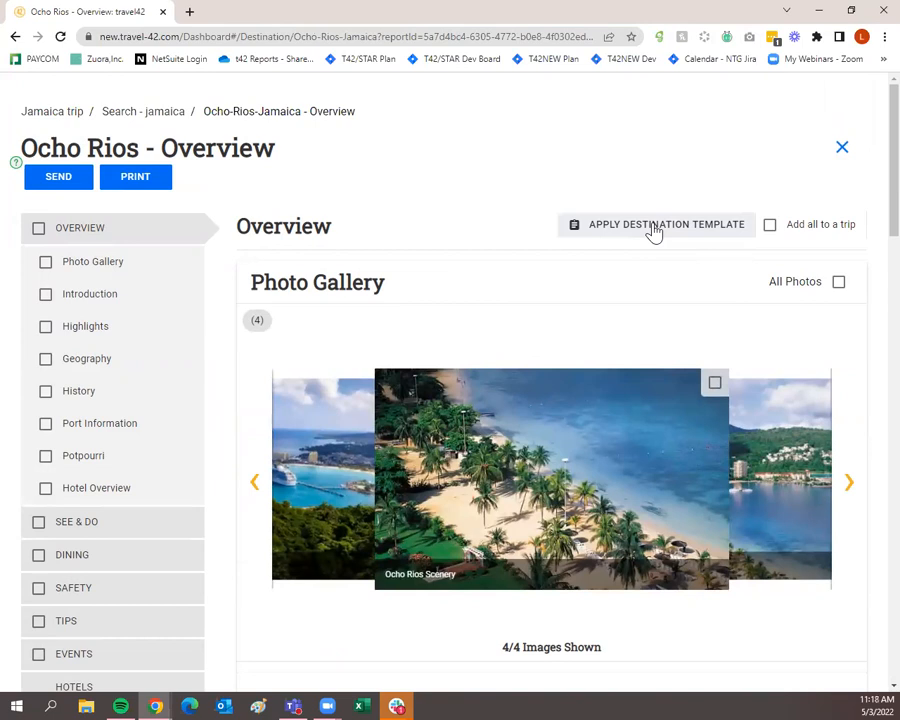
Step: Review the destination template selections for Ocho Rios and close them without saving
{"action": "left_click", "coordinate": [654, 229]}
{"action": "scroll", "coordinate": [558, 360], "scroll_direction": "down", "scroll_amount": 3}
{"action": "scroll", "coordinate": [540, 380], "scroll_direction": "down", "scroll_amount": 1}
{"action": "scroll", "coordinate": [535, 378], "scroll_direction": "up", "scroll_amount": 3}
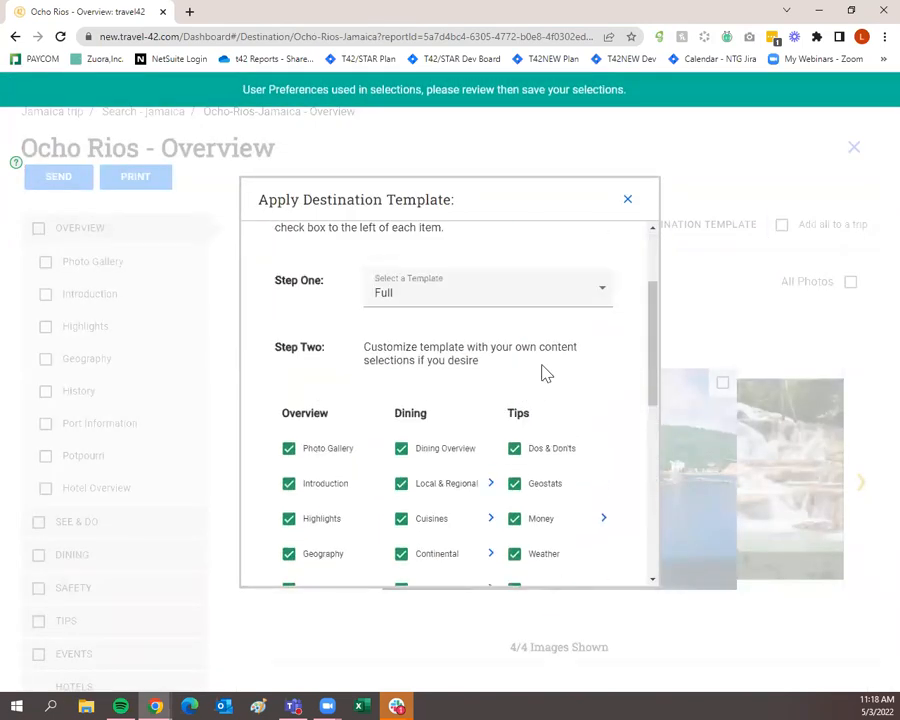
{"action": "left_click", "coordinate": [627, 202]}
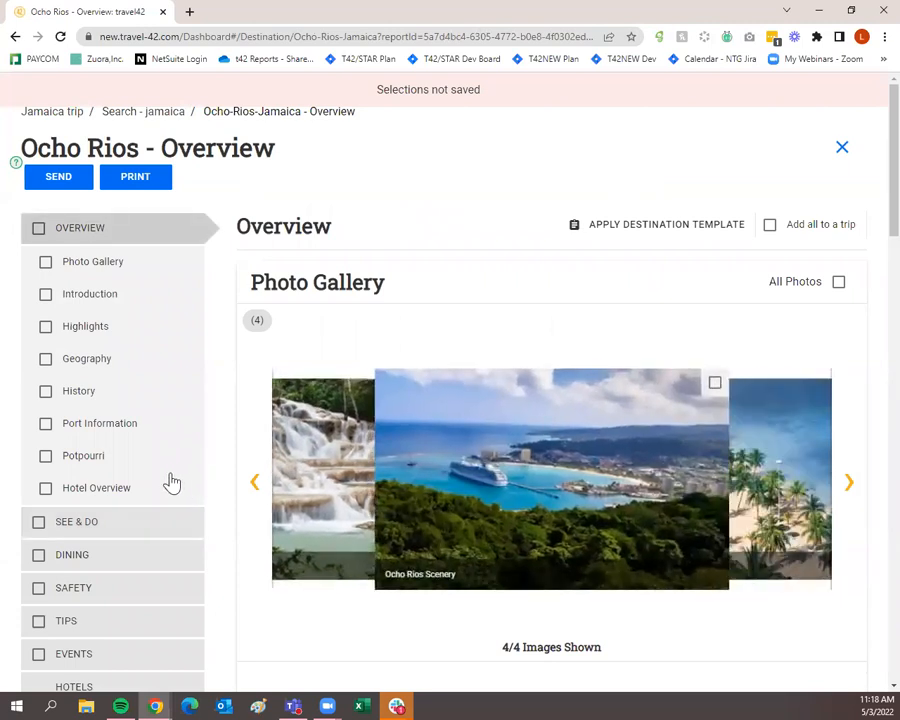
Step: Add the Ocho Rios Photo Gallery and Introduction to the trip, expanding the full Introduction text
{"action": "left_click", "coordinate": [46, 263]}
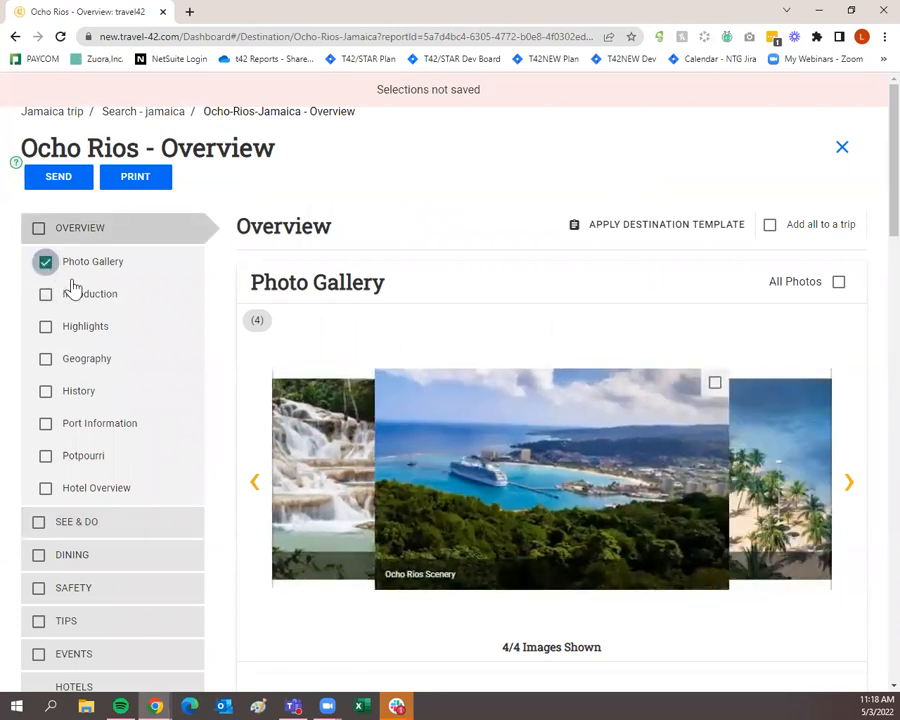
{"action": "scroll", "coordinate": [110, 300], "scroll_direction": "down", "scroll_amount": 5}
{"action": "left_click", "coordinate": [484, 451]}
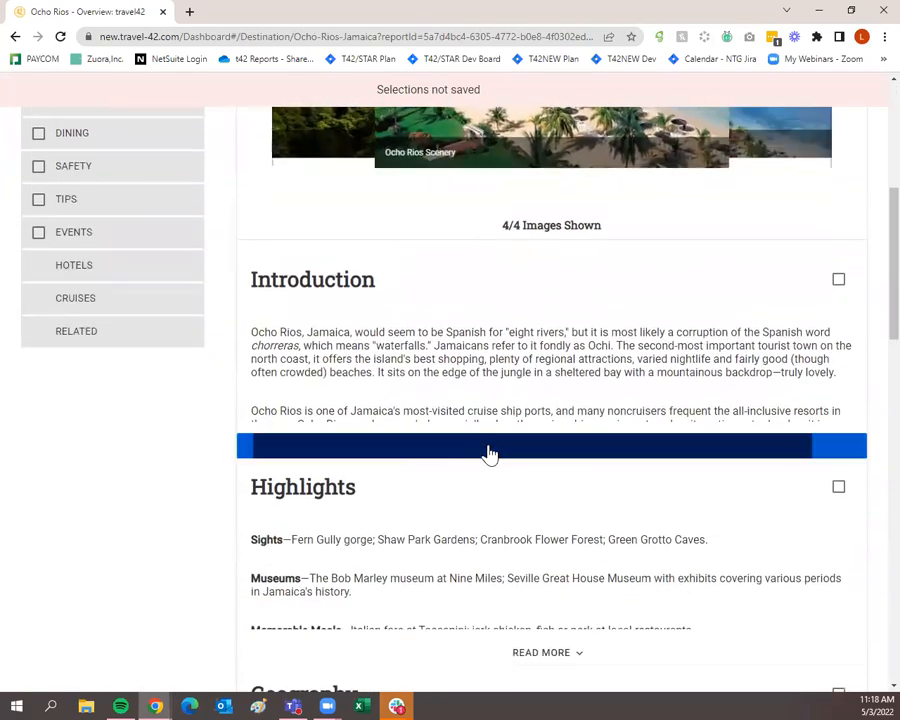
{"action": "scroll", "coordinate": [558, 400], "scroll_direction": "down", "scroll_amount": 1}
{"action": "left_click", "coordinate": [838, 241]}
Step: Expand the full Highlights text and add the Ocho Rios Highlights and Geography sections to the trip
{"action": "scroll", "coordinate": [834, 240], "scroll_direction": "down", "scroll_amount": 4}
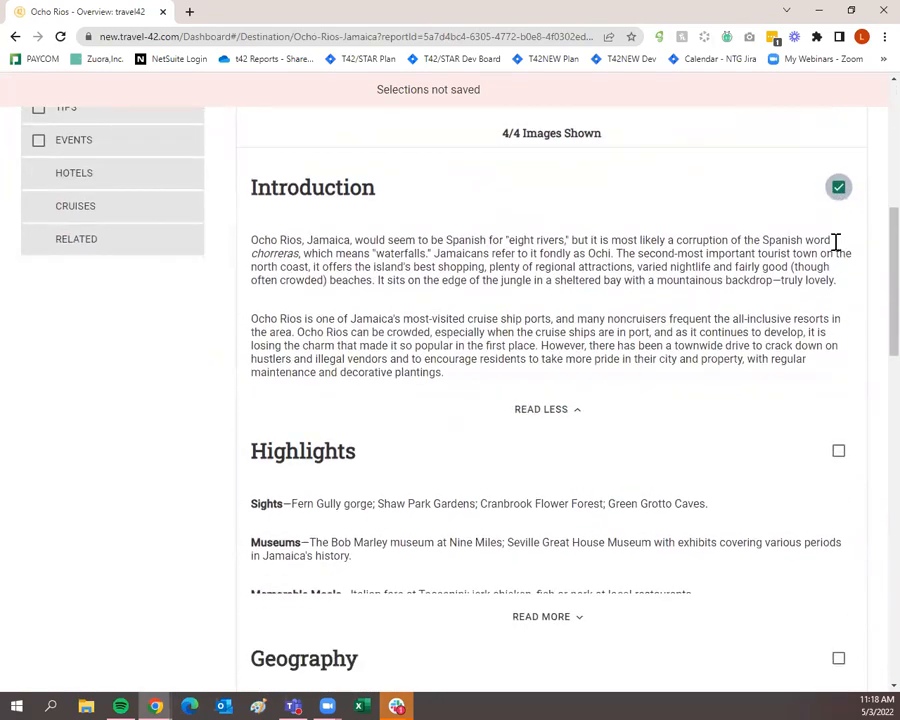
{"action": "left_click", "coordinate": [556, 460]}
{"action": "scroll", "coordinate": [400, 350], "scroll_direction": "down", "scroll_amount": 1}
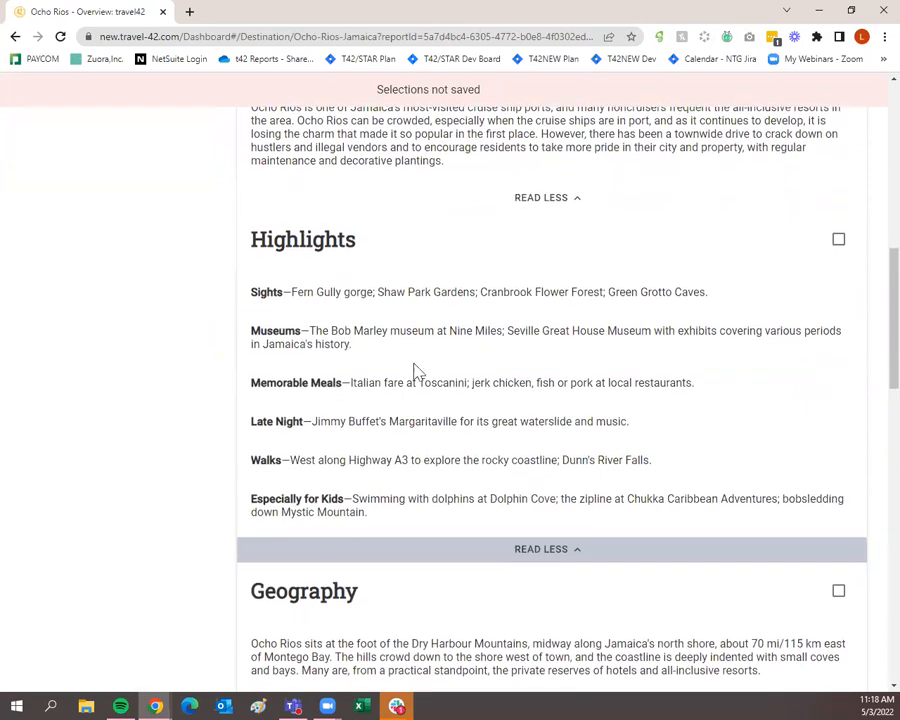
{"action": "left_click", "coordinate": [841, 242]}
{"action": "scroll", "coordinate": [843, 250], "scroll_direction": "down", "scroll_amount": 2}
{"action": "scroll", "coordinate": [745, 358], "scroll_direction": "down", "scroll_amount": 1}
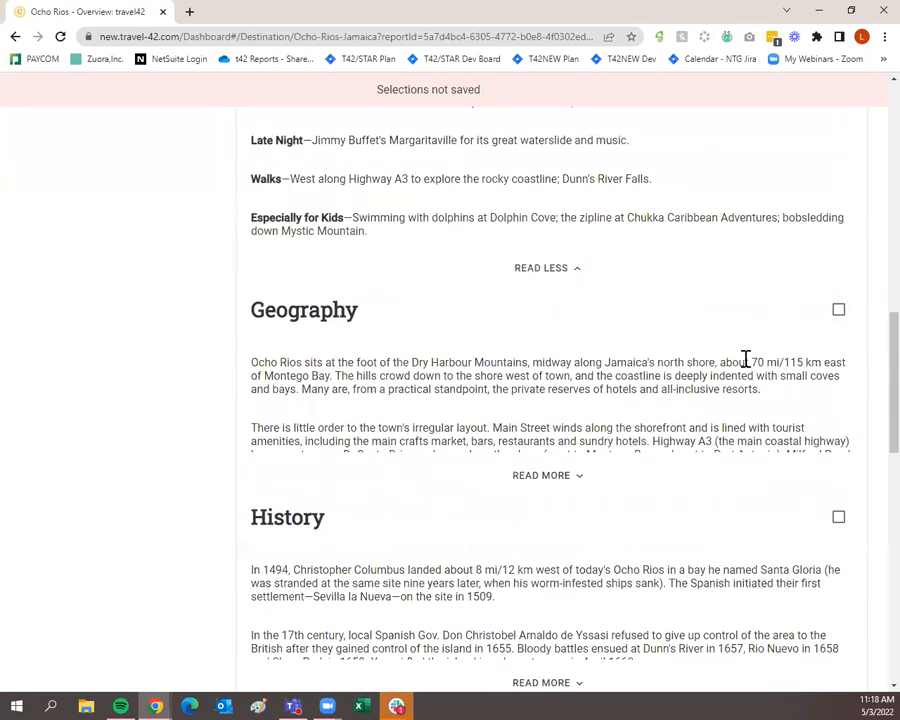
{"action": "left_click", "coordinate": [838, 310]}
{"action": "scroll", "coordinate": [827, 345], "scroll_direction": "down", "scroll_amount": 2}
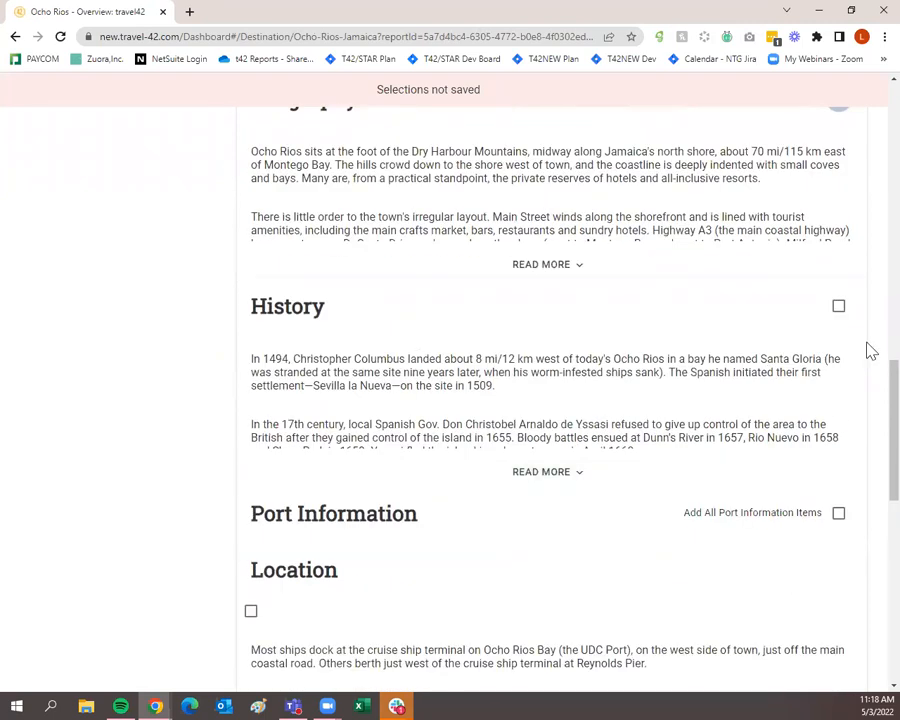
Step: Add the Ocho Rios Potpourri and Hotel Overview sections to the trip, expanding the full Potpourri text
{"action": "scroll", "coordinate": [670, 442], "scroll_direction": "down", "scroll_amount": 3}
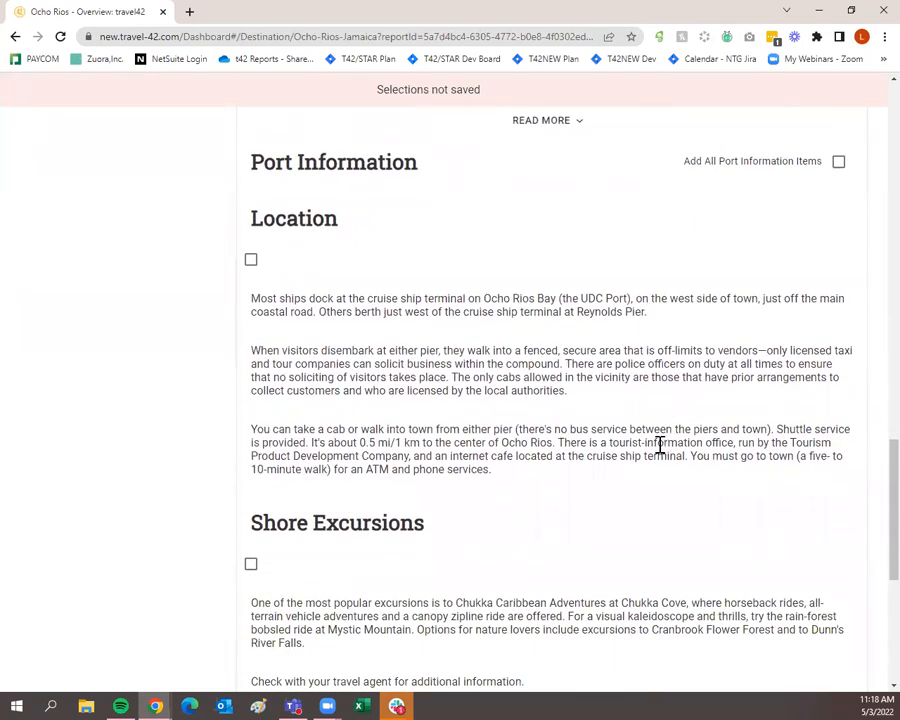
{"action": "scroll", "coordinate": [550, 365], "scroll_direction": "down", "scroll_amount": 3}
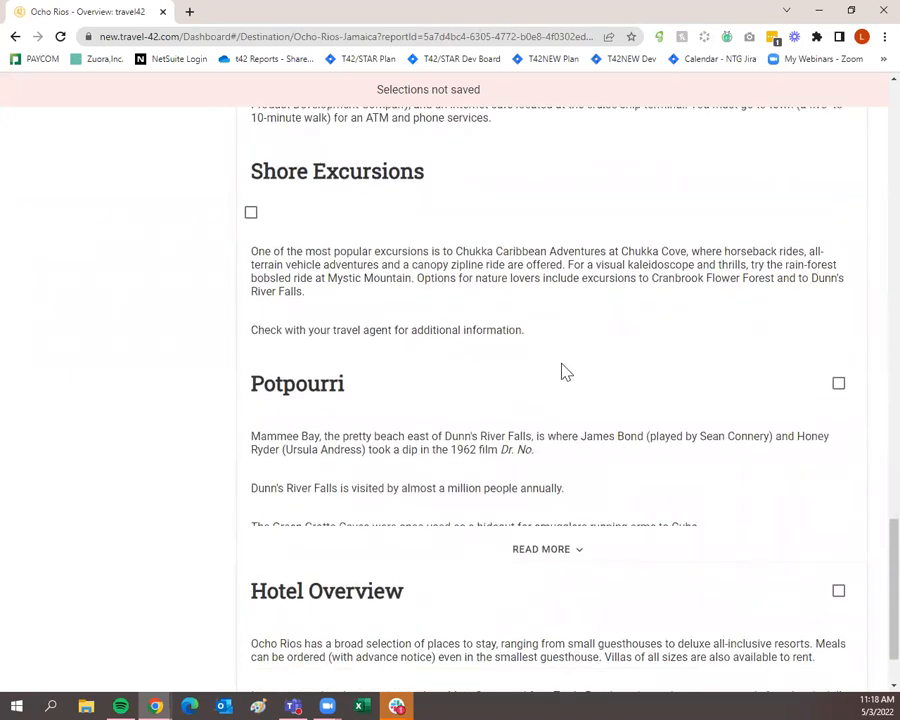
{"action": "scroll", "coordinate": [505, 300], "scroll_direction": "down", "scroll_amount": 2}
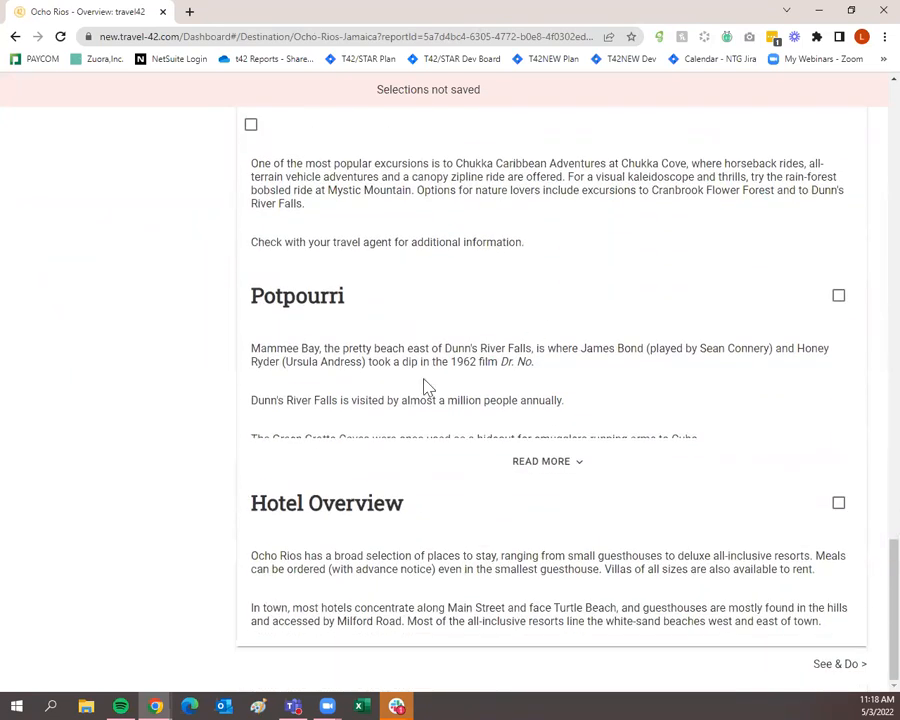
{"action": "left_click", "coordinate": [838, 298]}
{"action": "left_click", "coordinate": [518, 462]}
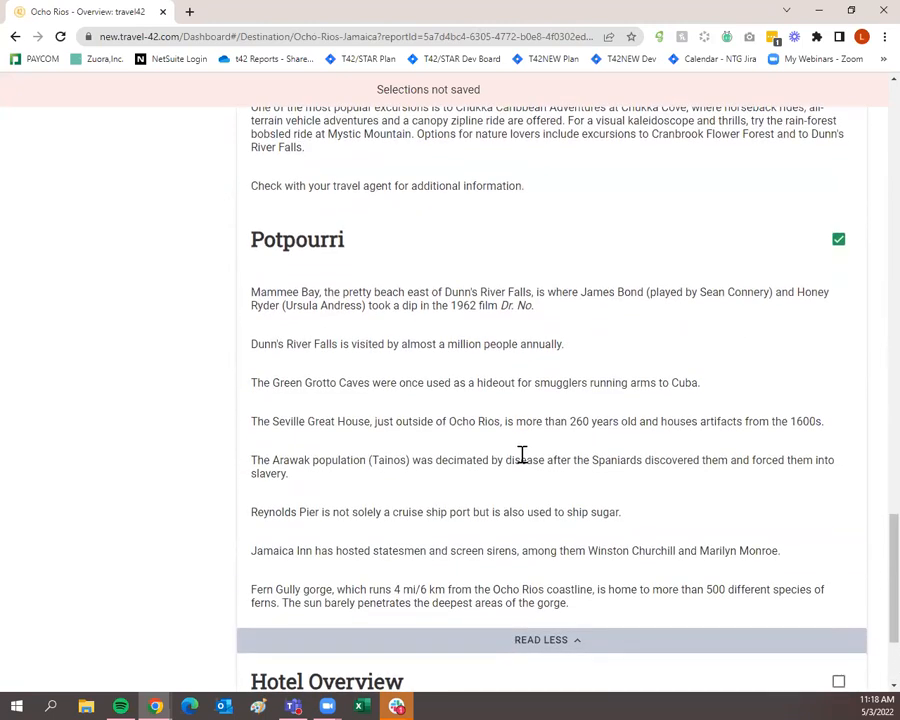
{"action": "scroll", "coordinate": [548, 421], "scroll_direction": "down", "scroll_amount": 3}
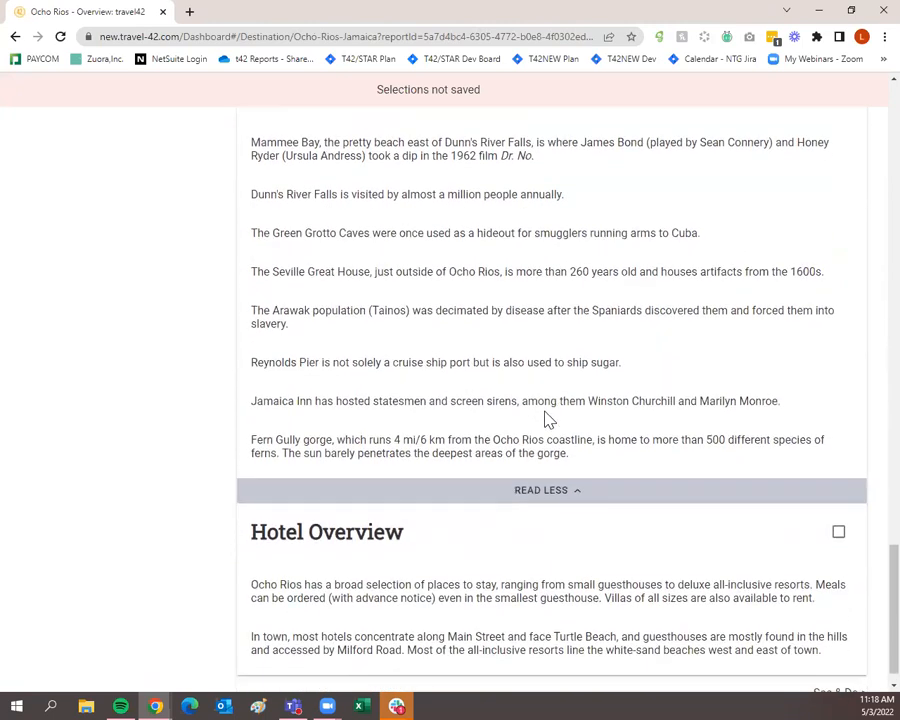
{"action": "left_click", "coordinate": [838, 505]}
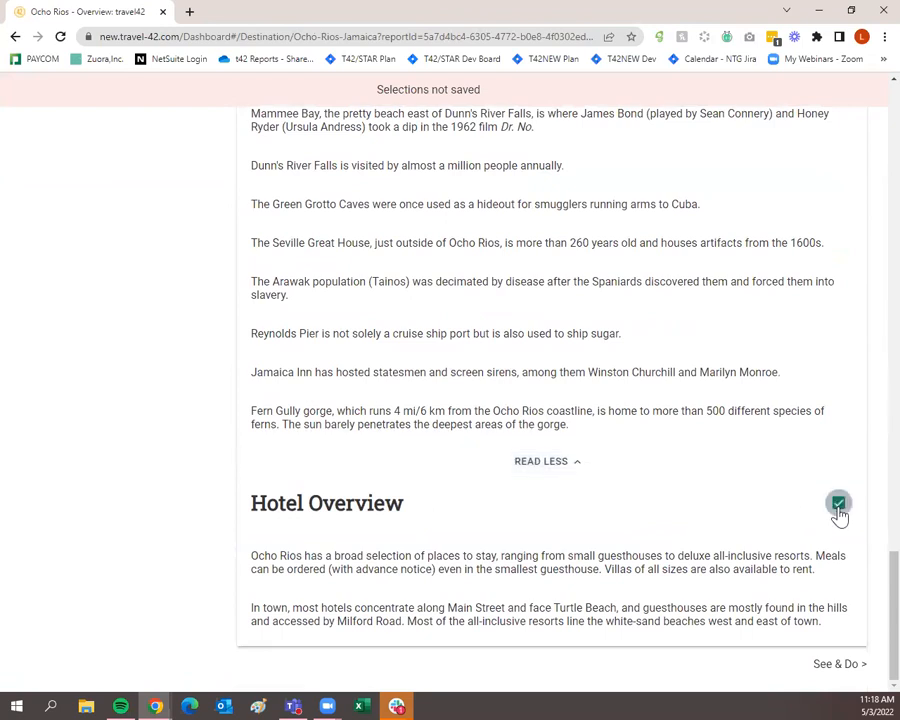
Step: Open the Ocho Rios See & Do page and add all Sightseeing items to the trip
{"action": "left_click", "coordinate": [830, 672]}
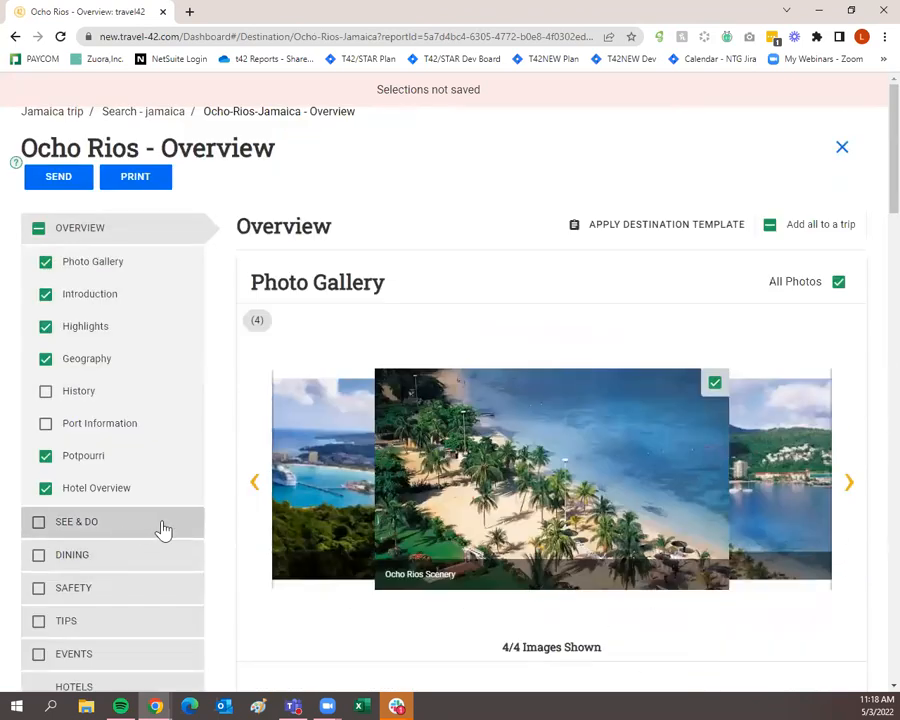
{"action": "left_click", "coordinate": [179, 530]}
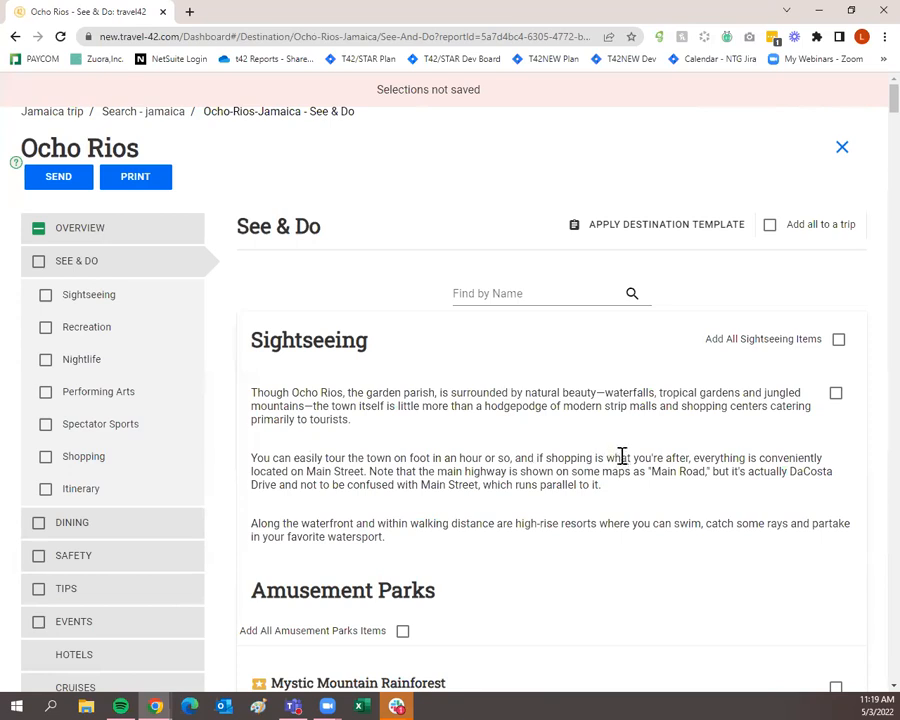
{"action": "scroll", "coordinate": [638, 465], "scroll_direction": "down", "scroll_amount": 5}
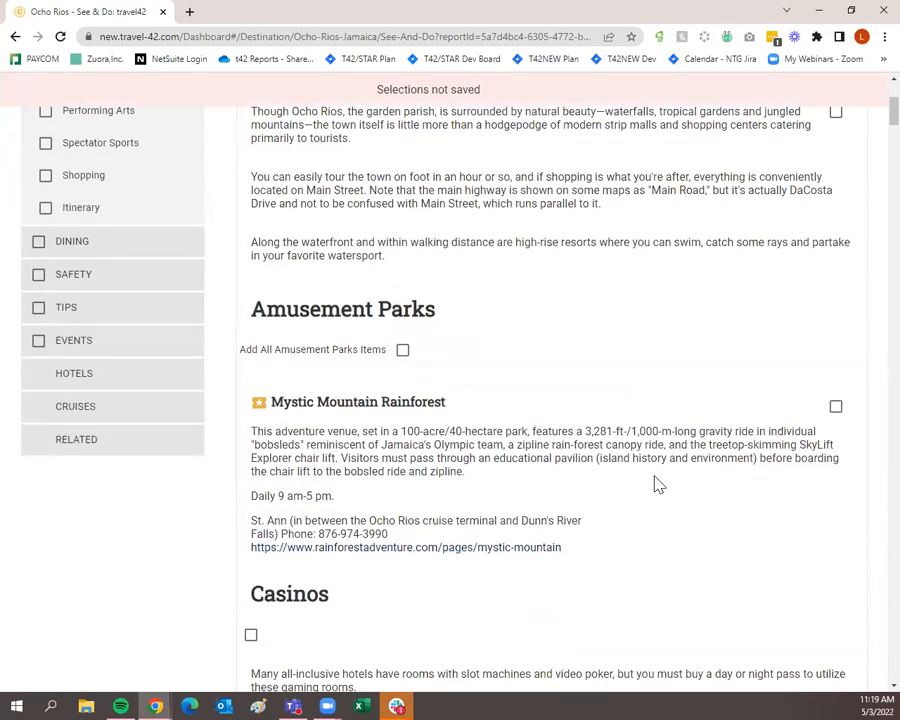
{"action": "scroll", "coordinate": [660, 484], "scroll_direction": "up", "scroll_amount": 4}
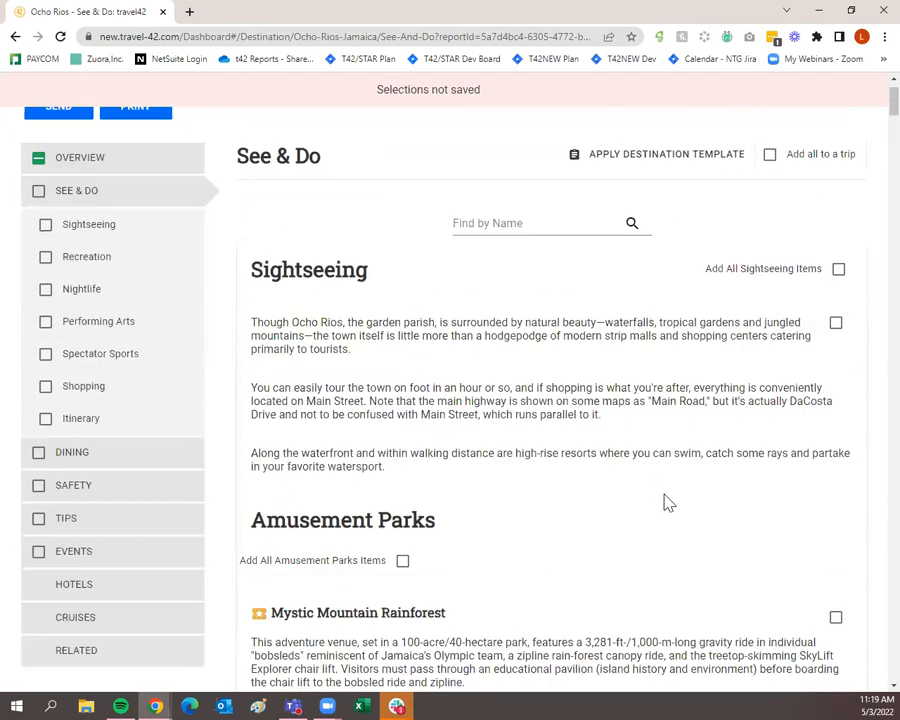
{"action": "left_click", "coordinate": [839, 272]}
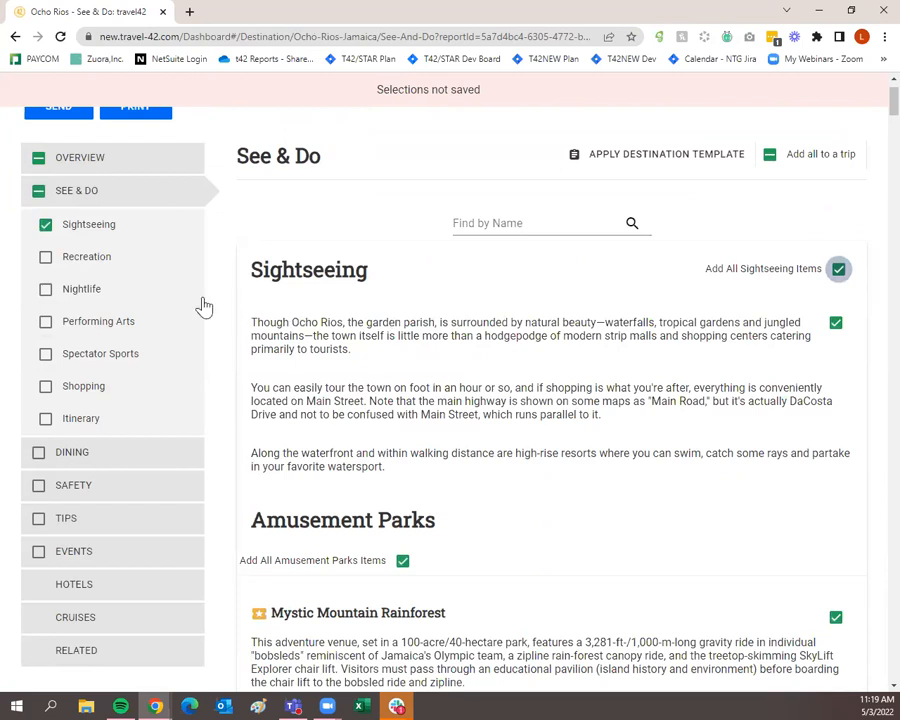
Step: Add the Recreation, Nightlife, Performing Arts and Shopping categories of See & Do to the trip
{"action": "left_click", "coordinate": [45, 262]}
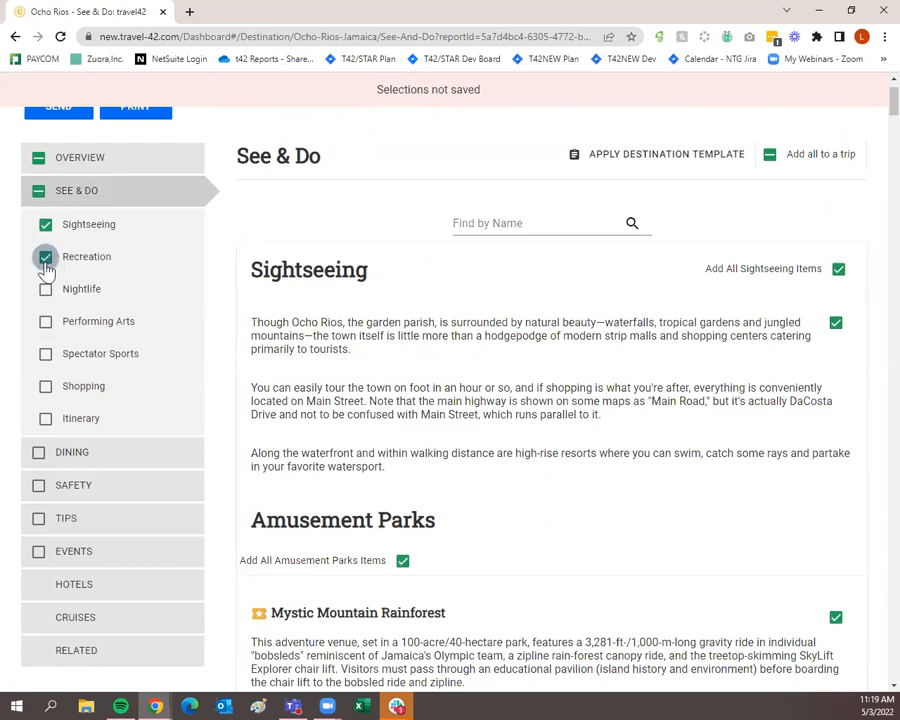
{"action": "left_click", "coordinate": [45, 292]}
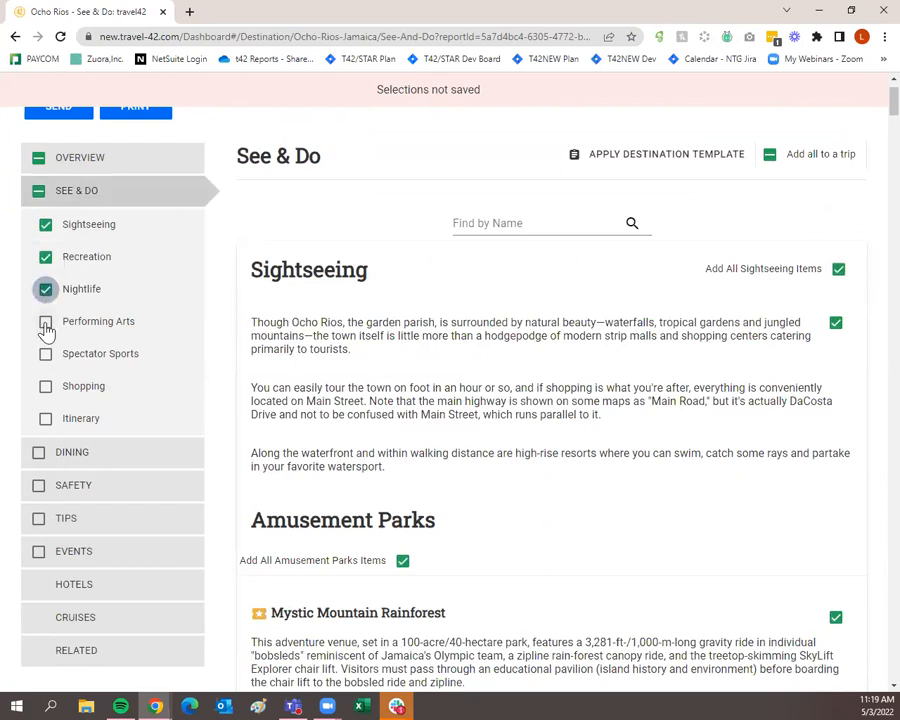
{"action": "left_click", "coordinate": [46, 322]}
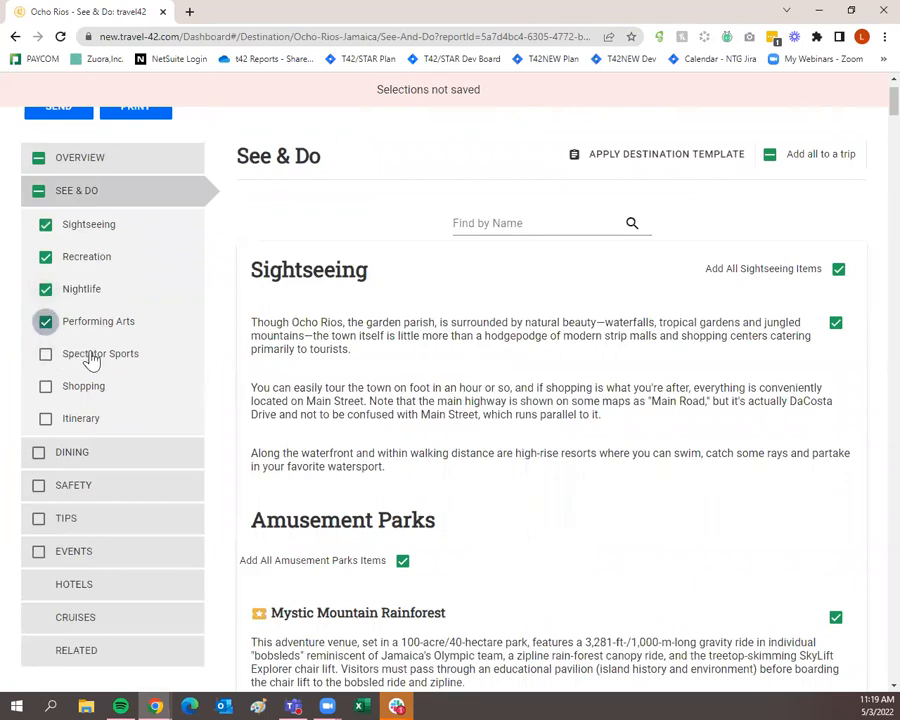
{"action": "left_click", "coordinate": [45, 386]}
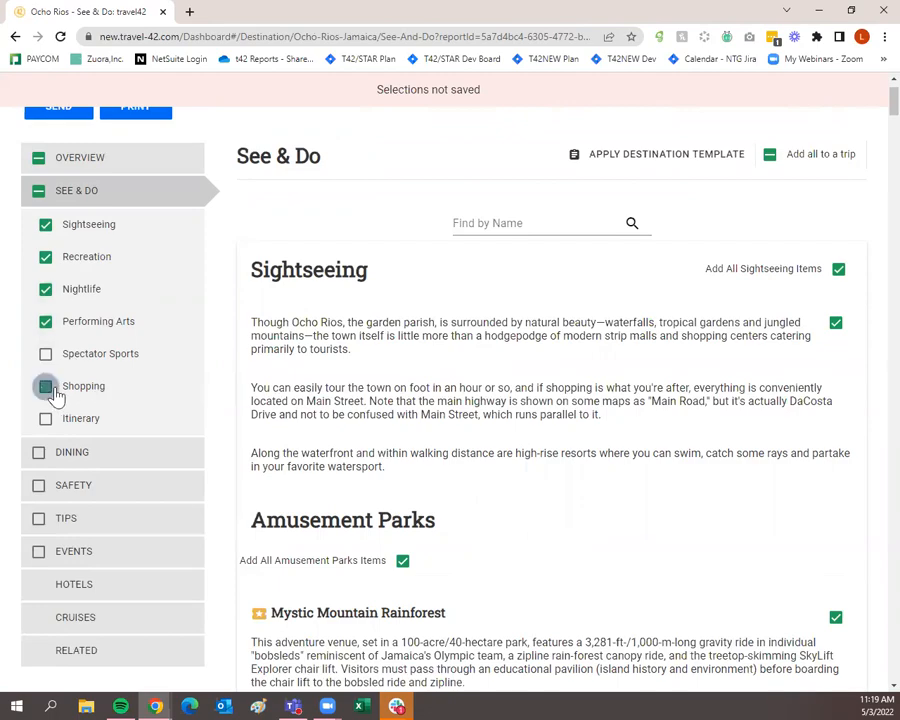
Step: Look through the See & Do listings from Sightseeing to the Itinerary day plans and Local Tours
{"action": "scroll", "coordinate": [340, 438], "scroll_direction": "down", "scroll_amount": 10}
{"action": "scroll", "coordinate": [400, 437], "scroll_direction": "down", "scroll_amount": 20}
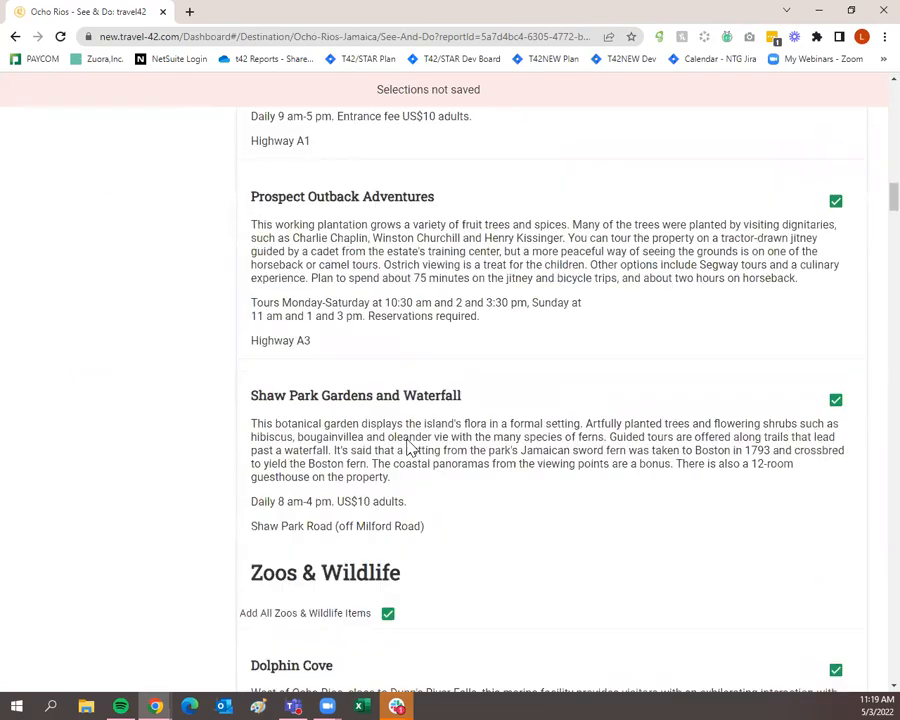
{"action": "scroll", "coordinate": [408, 445], "scroll_direction": "down", "scroll_amount": 20}
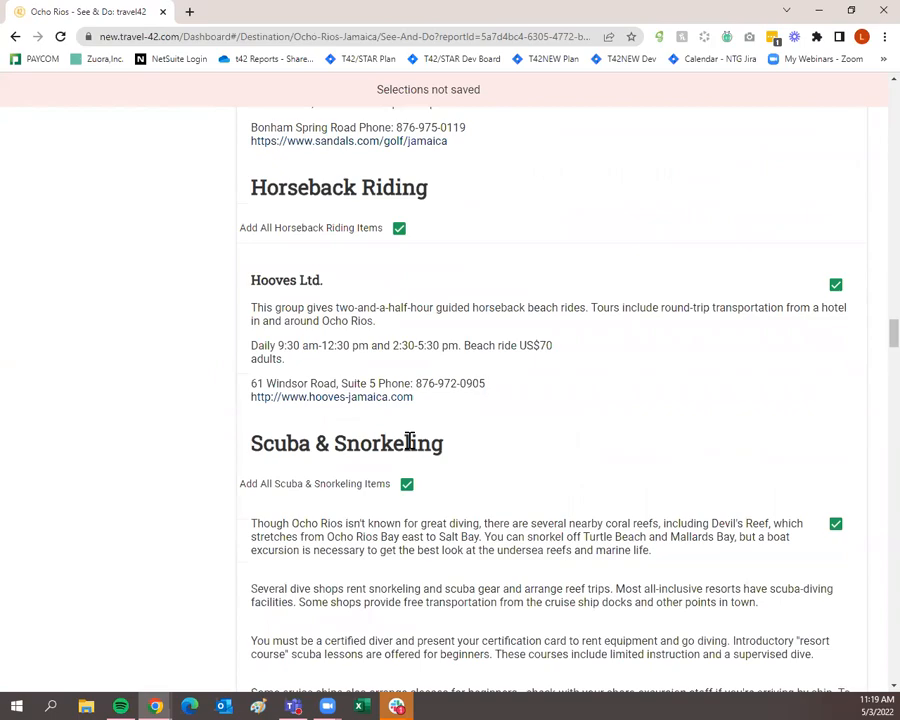
{"action": "scroll", "coordinate": [412, 441], "scroll_direction": "down", "scroll_amount": 20}
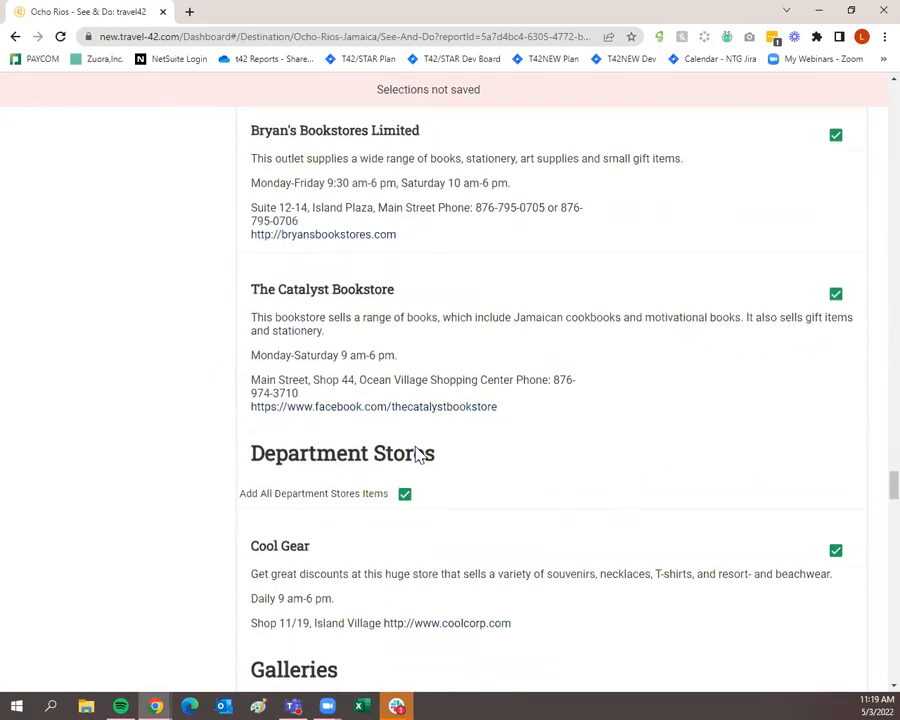
{"action": "scroll", "coordinate": [431, 471], "scroll_direction": "down", "scroll_amount": 20}
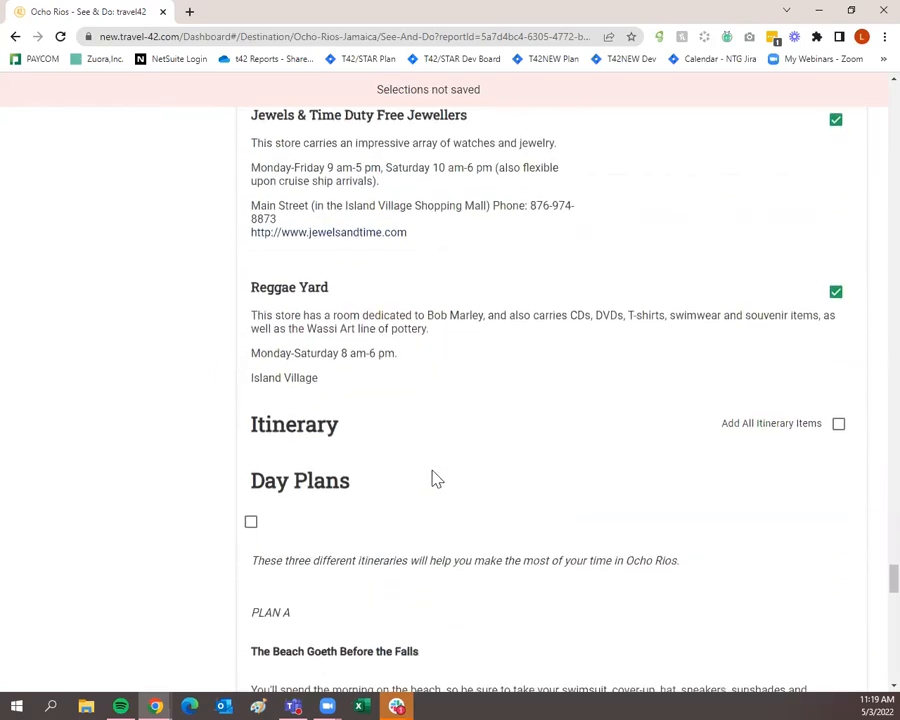
{"action": "scroll", "coordinate": [435, 475], "scroll_direction": "down", "scroll_amount": 1}
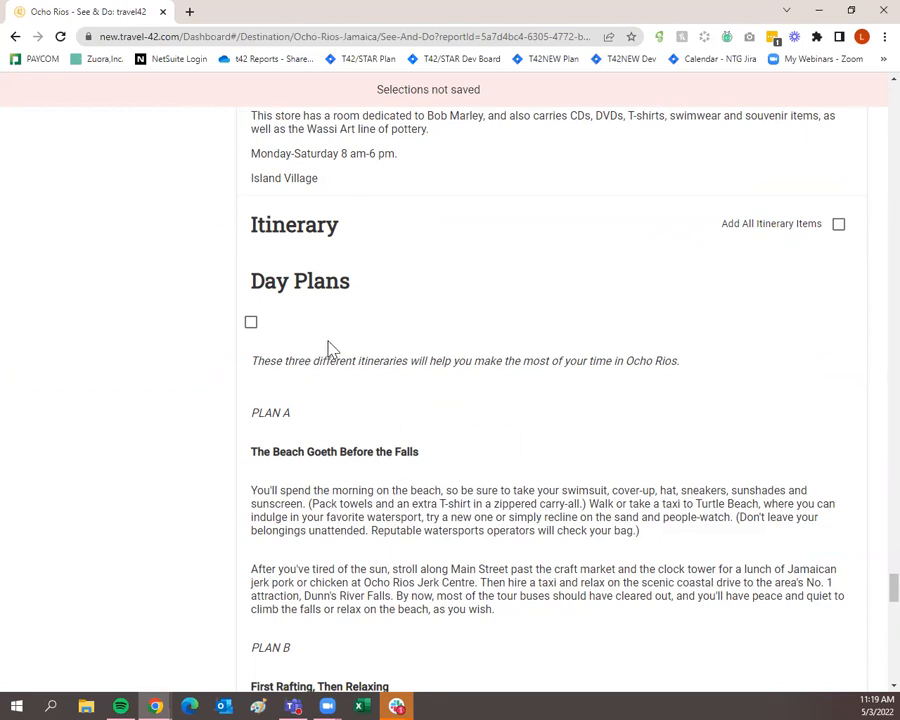
{"action": "scroll", "coordinate": [330, 350], "scroll_direction": "down", "scroll_amount": 3}
{"action": "scroll", "coordinate": [490, 395], "scroll_direction": "down", "scroll_amount": 10}
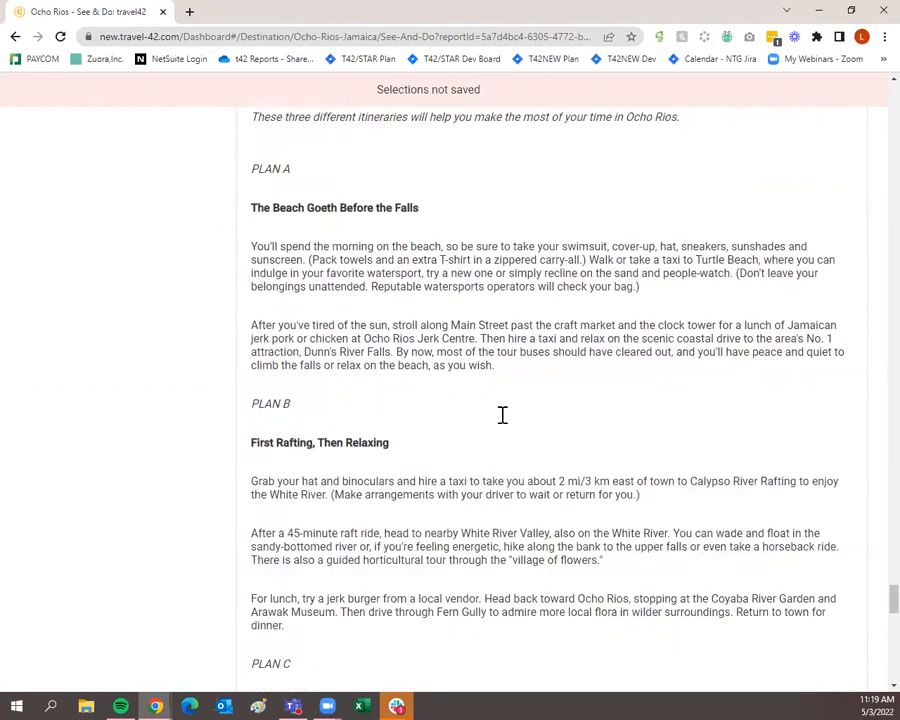
{"action": "scroll", "coordinate": [506, 406], "scroll_direction": "down", "scroll_amount": 11}
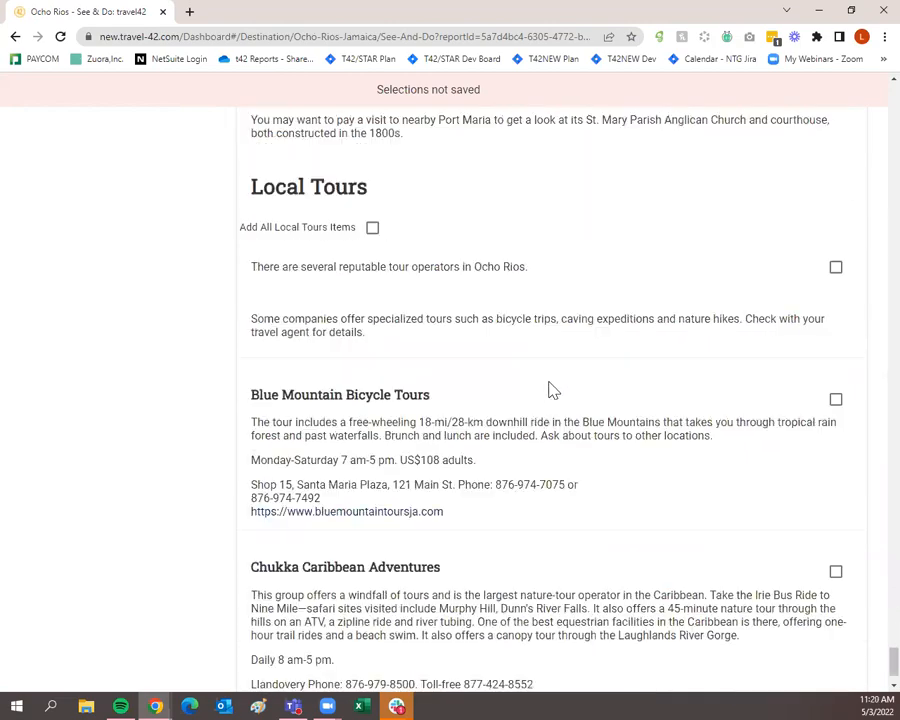
{"action": "scroll", "coordinate": [552, 386], "scroll_direction": "down", "scroll_amount": 1}
Step: Add the Day Trips and Day Plans from the Ocho Rios Itinerary section to the trip
{"action": "scroll", "coordinate": [556, 384], "scroll_direction": "up", "scroll_amount": 8}
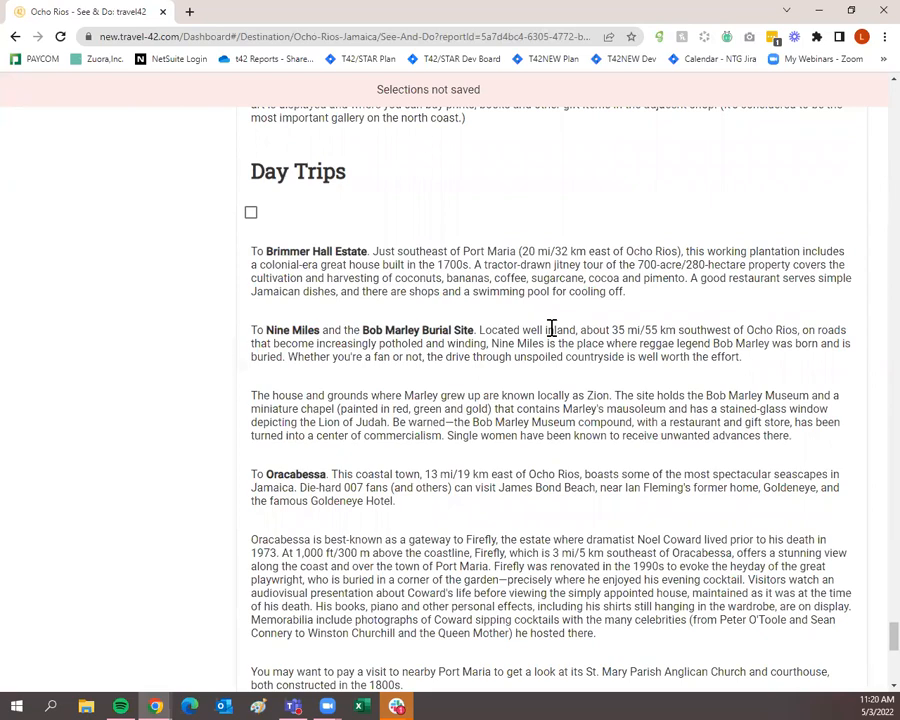
{"action": "scroll", "coordinate": [218, 383], "scroll_direction": "up", "scroll_amount": 1}
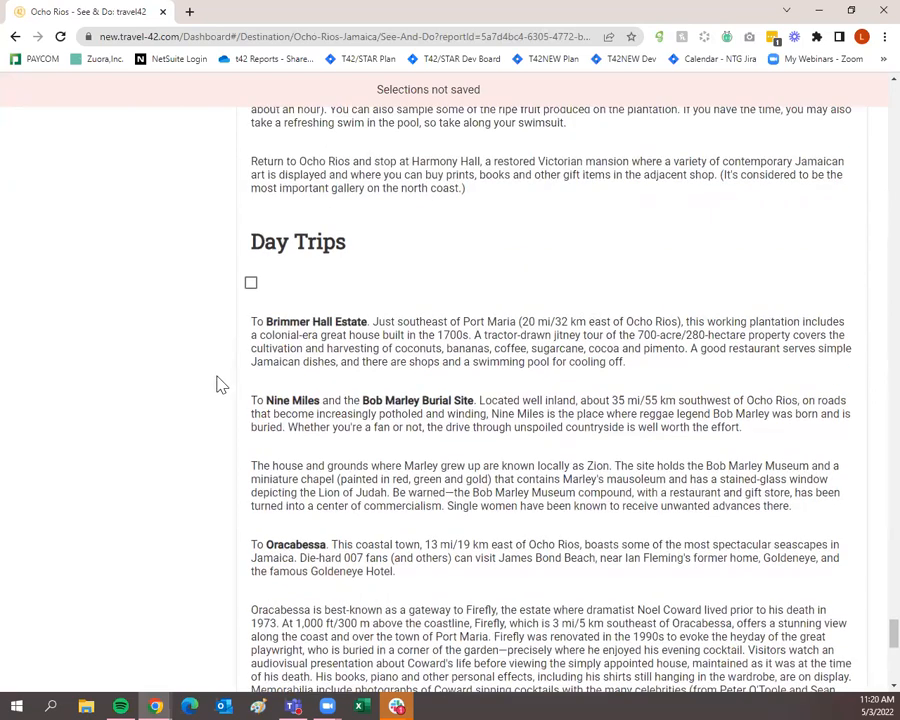
{"action": "left_click", "coordinate": [251, 284]}
{"action": "scroll", "coordinate": [380, 354], "scroll_direction": "up", "scroll_amount": 13}
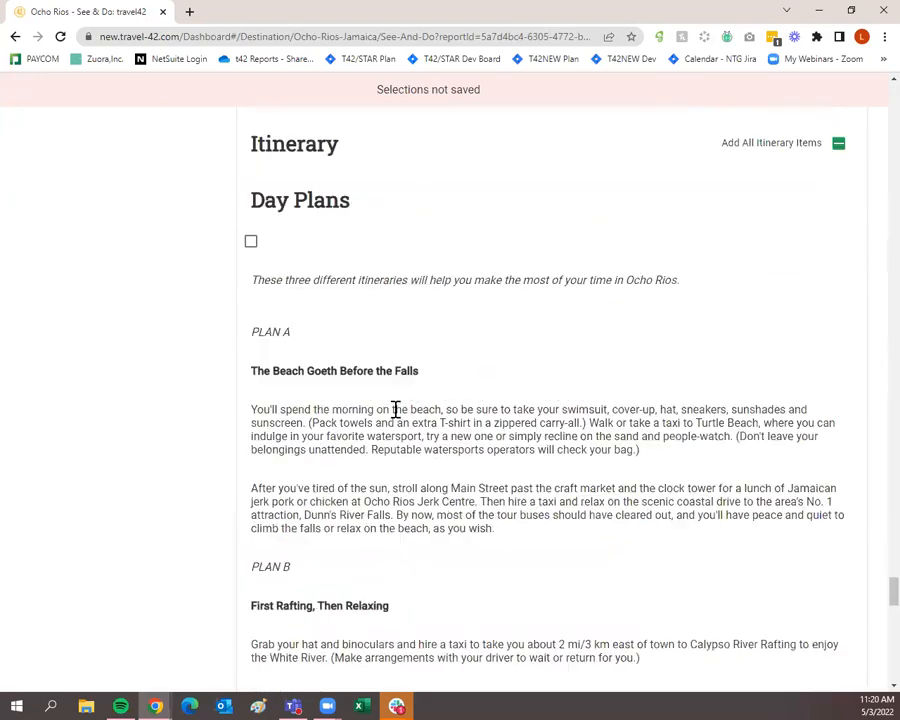
{"action": "scroll", "coordinate": [220, 320], "scroll_direction": "up", "scroll_amount": 1}
{"action": "left_click", "coordinate": [251, 311]}
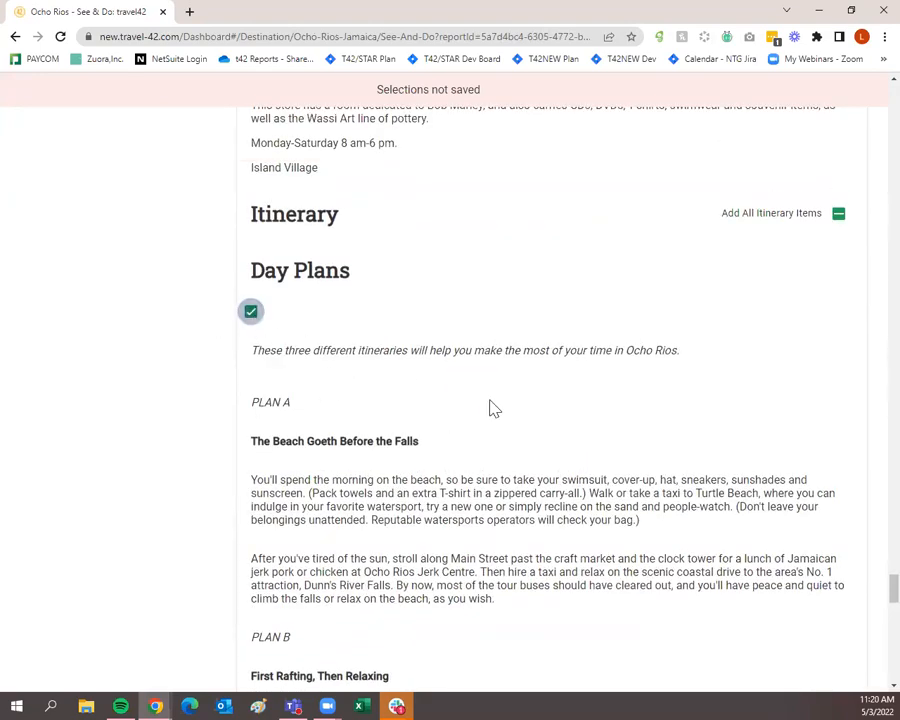
Step: Add Chukka Caribbean Adventures from the Local Tours listings to the trip
{"action": "scroll", "coordinate": [646, 426], "scroll_direction": "down", "scroll_amount": 13}
{"action": "scroll", "coordinate": [464, 450], "scroll_direction": "up", "scroll_amount": 1}
{"action": "scroll", "coordinate": [420, 478], "scroll_direction": "down", "scroll_amount": 3}
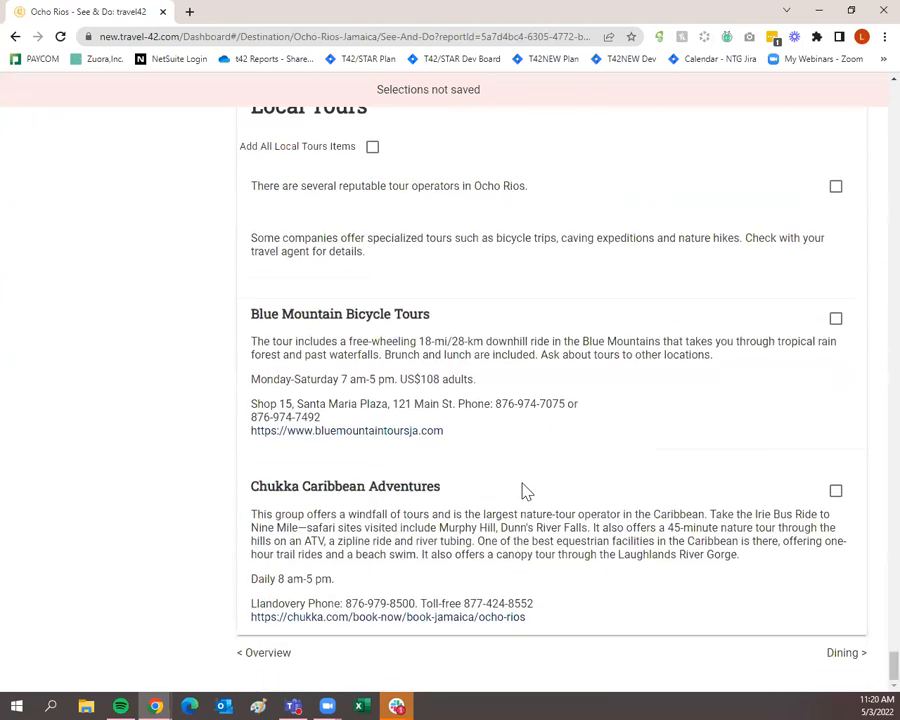
{"action": "left_click", "coordinate": [835, 491]}
Step: Look over the Ocho Rios Dining page and return to the search results for "jamaica"
{"action": "left_click", "coordinate": [843, 656]}
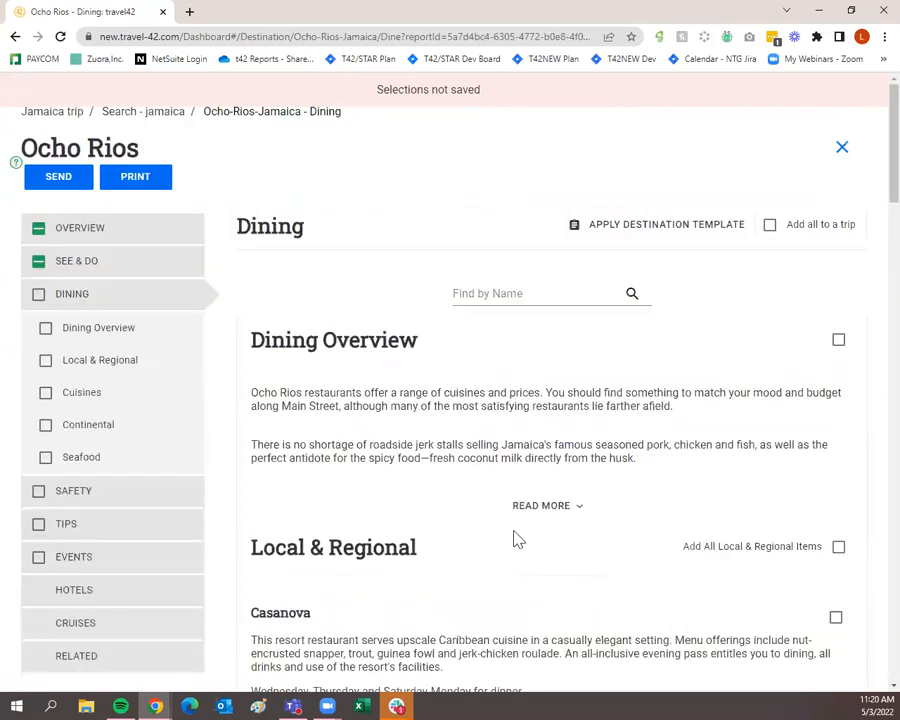
{"action": "scroll", "coordinate": [514, 532], "scroll_direction": "down", "scroll_amount": 1}
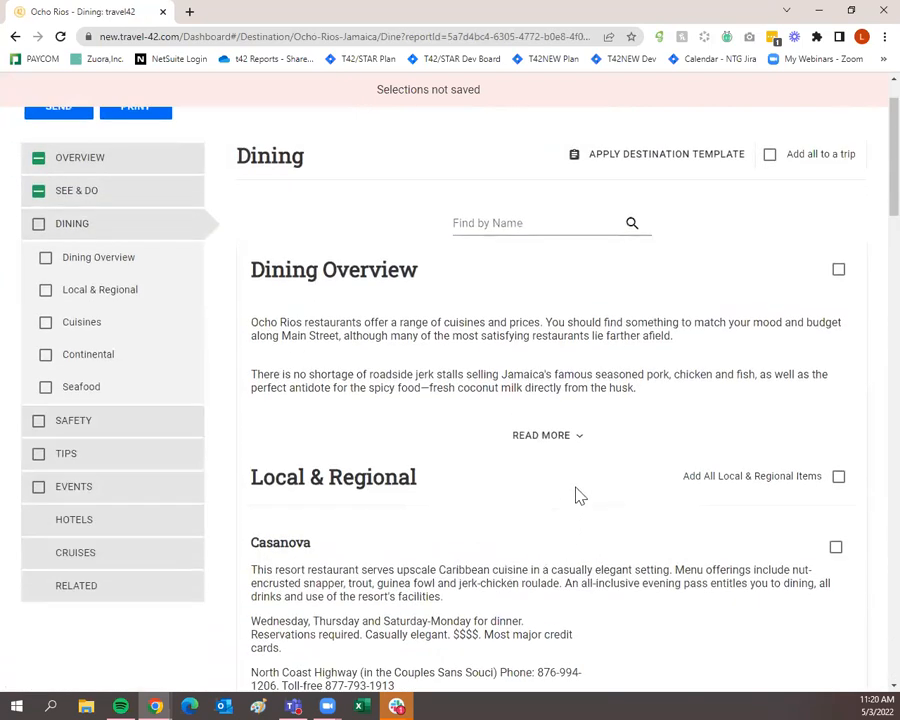
{"action": "scroll", "coordinate": [415, 350], "scroll_direction": "down", "scroll_amount": 1}
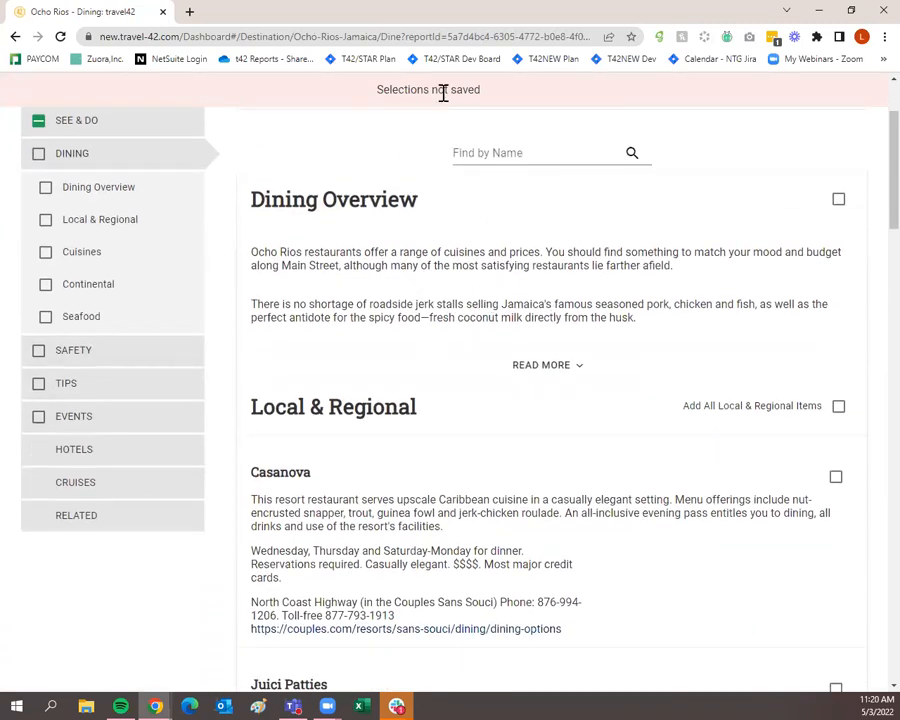
{"action": "scroll", "coordinate": [380, 247], "scroll_direction": "up", "scroll_amount": 2}
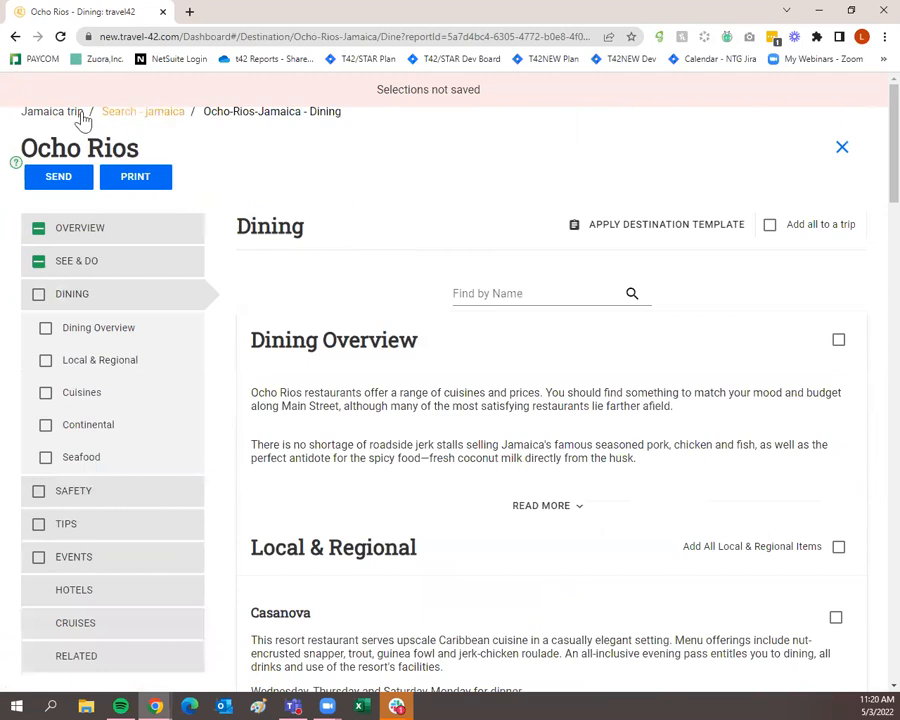
{"action": "left_click", "coordinate": [147, 114]}
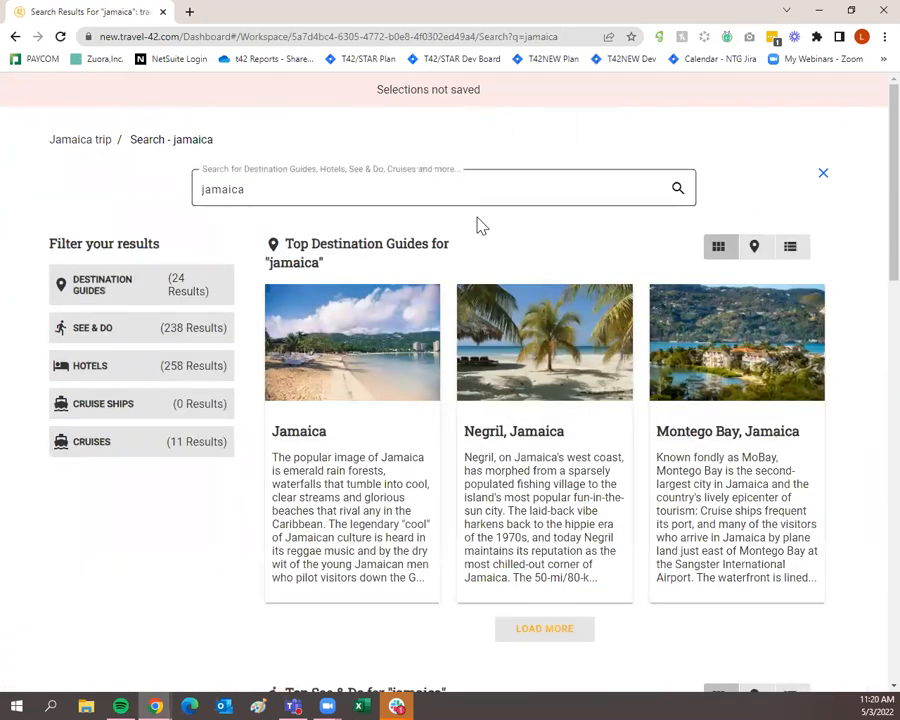
{"action": "mouse_move", "coordinate": [353, 358]}
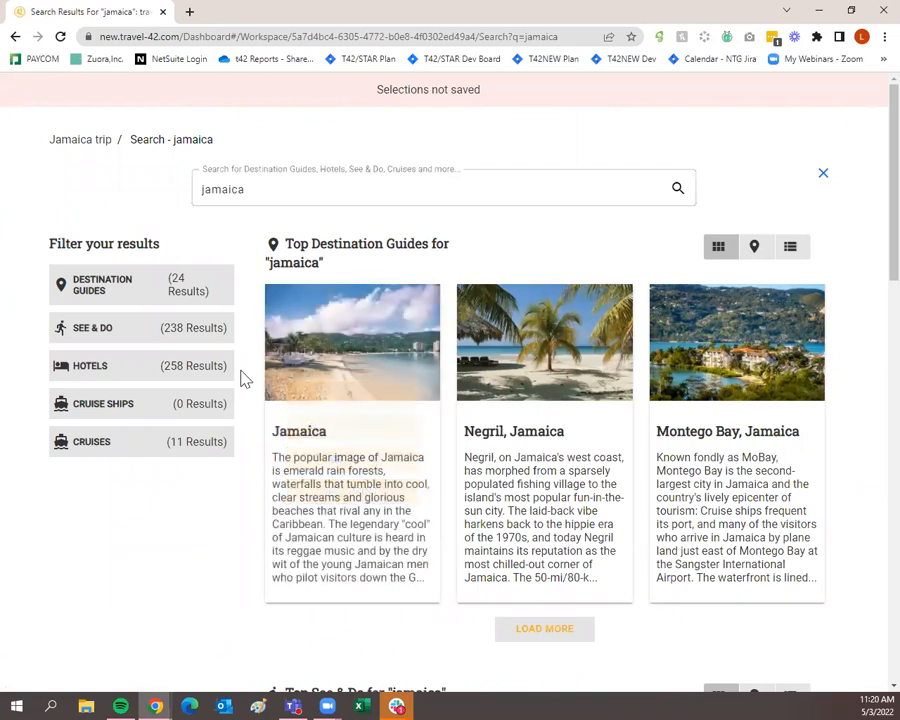
Step: Open the browser's full browsing history page
{"action": "left_click", "coordinate": [884, 36]}
{"action": "mouse_move", "coordinate": [760, 114]}
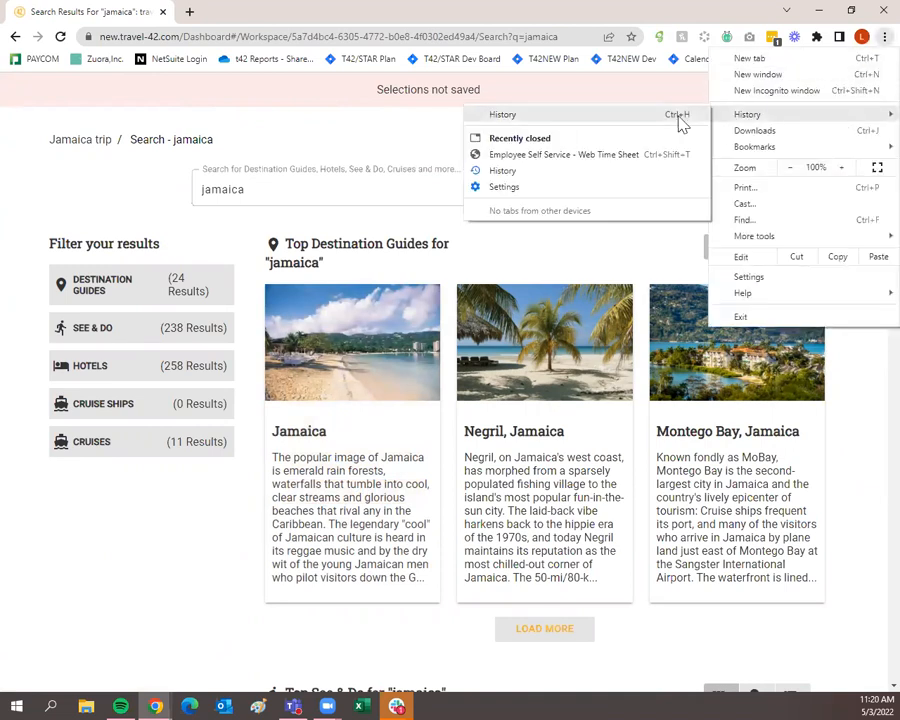
{"action": "left_click", "coordinate": [594, 117]}
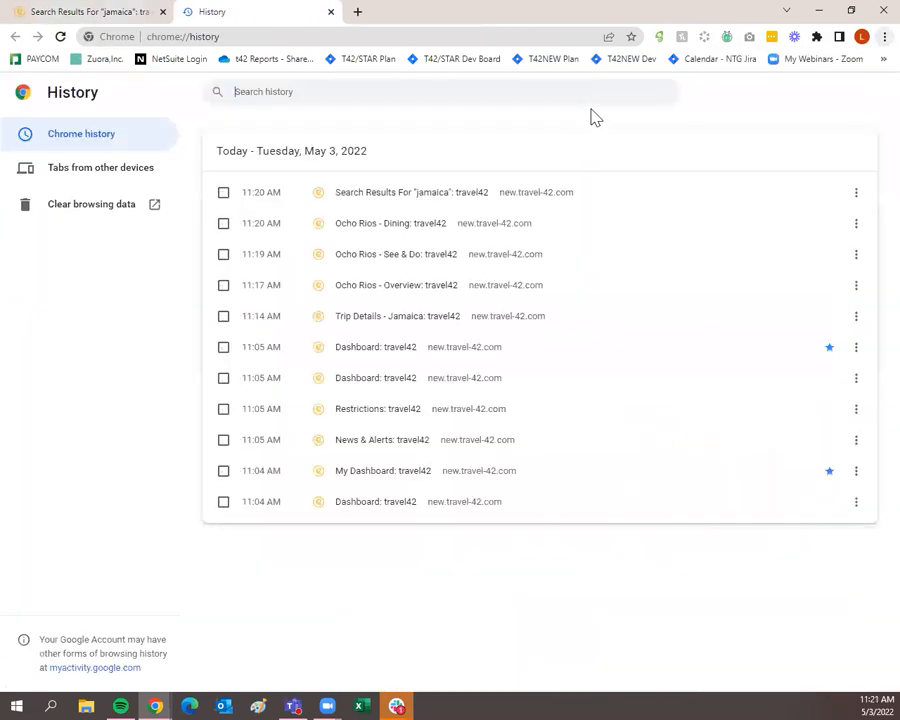
Step: Clear the browser's all-time browsing history, cookies and cached files, and return to the travel42 search results
{"action": "left_click", "coordinate": [104, 200]}
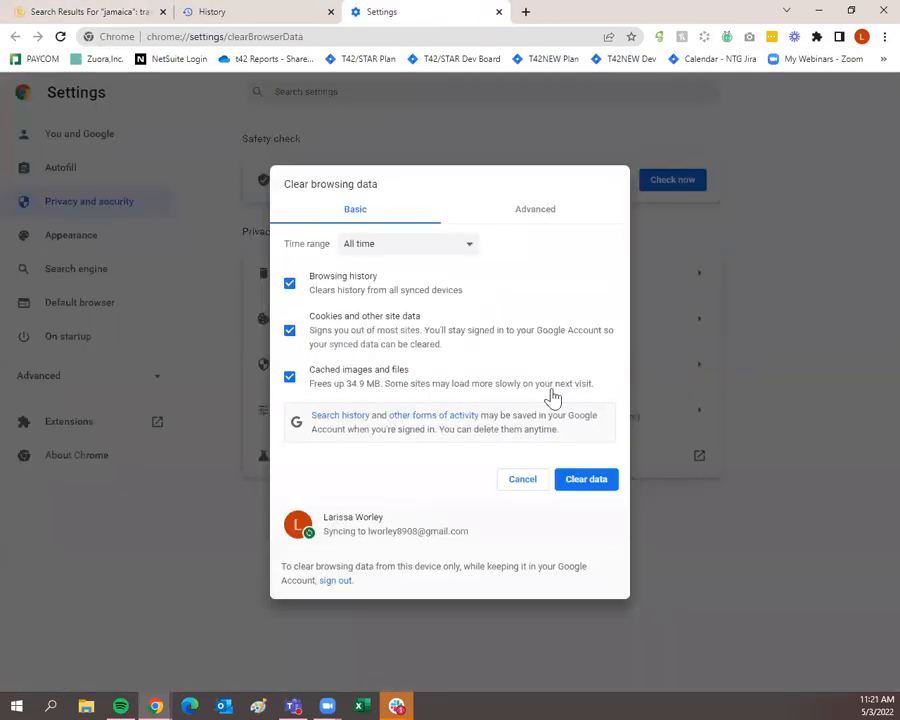
{"action": "left_click", "coordinate": [587, 481]}
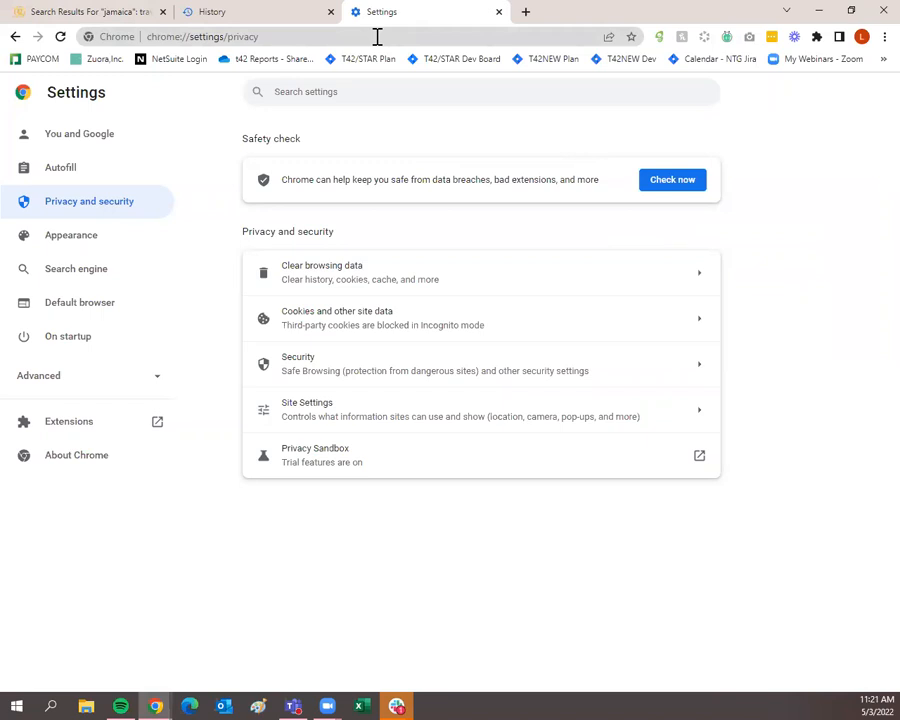
{"action": "left_click", "coordinate": [97, 18]}
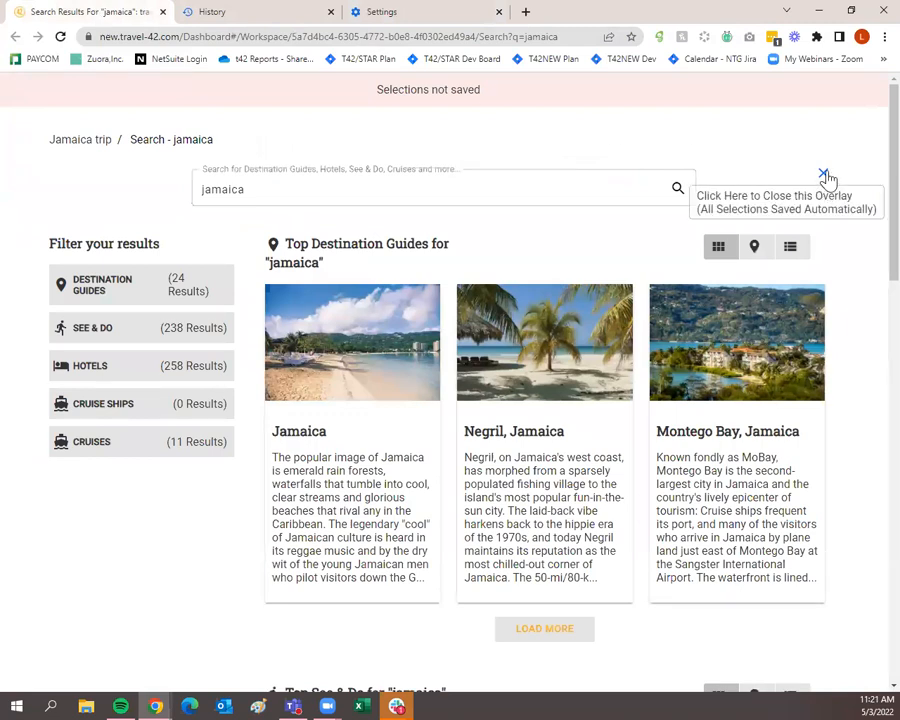
Step: Close the search overlay, sign out of travel42, and sign back in with the account username and password
{"action": "left_click", "coordinate": [826, 178]}
{"action": "left_click", "coordinate": [820, 121]}
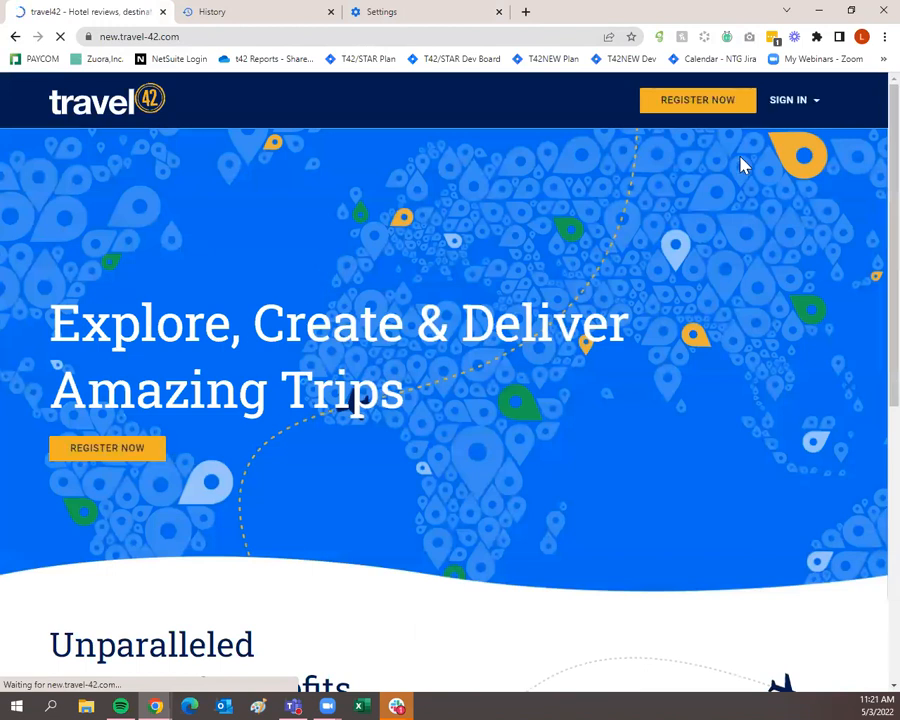
{"action": "left_click", "coordinate": [808, 101]}
{"action": "left_click", "coordinate": [715, 177]}
{"action": "left_click", "coordinate": [753, 224]}
{"action": "left_click", "coordinate": [781, 287]}
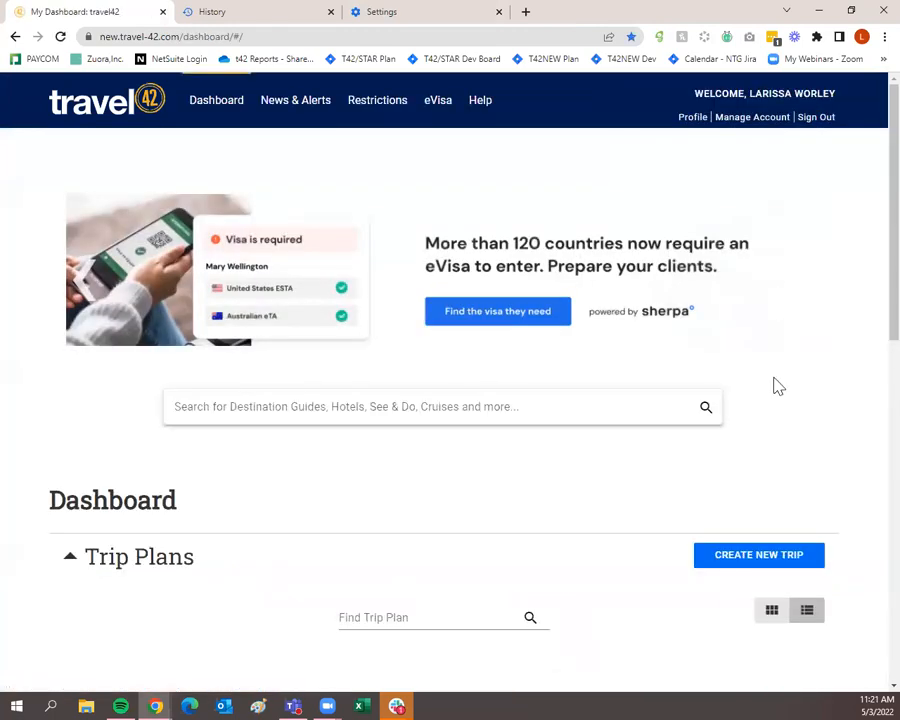
Step: Open the most recently modified Jamaica trip plan and bring up its Ocho Rios, Jamaica destination guide
{"action": "scroll", "coordinate": [778, 386], "scroll_direction": "down", "scroll_amount": 3}
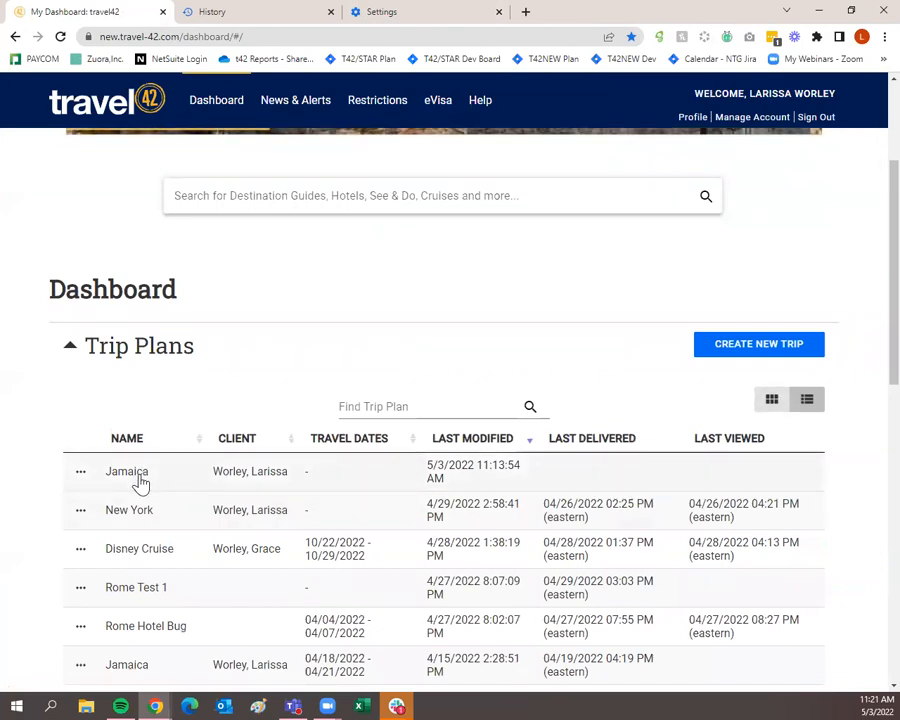
{"action": "left_click", "coordinate": [82, 474]}
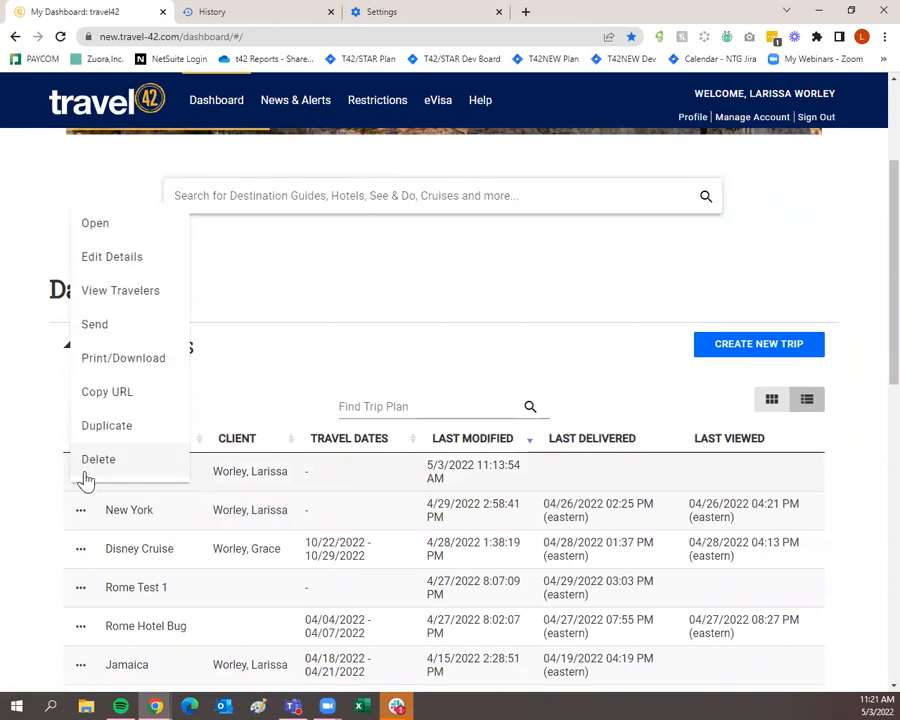
{"action": "left_click", "coordinate": [125, 230]}
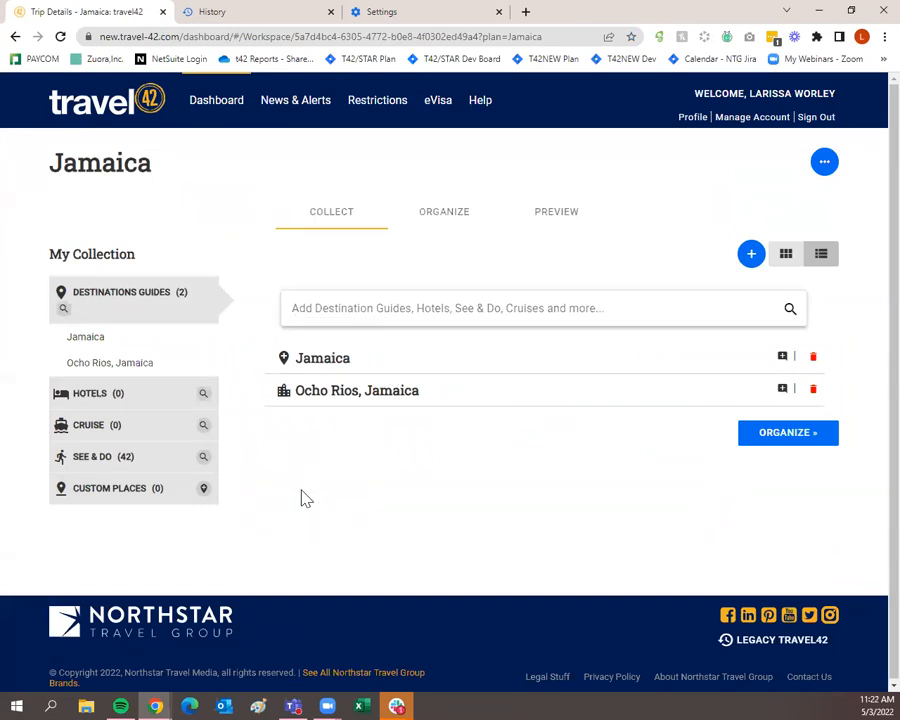
{"action": "left_click", "coordinate": [358, 397]}
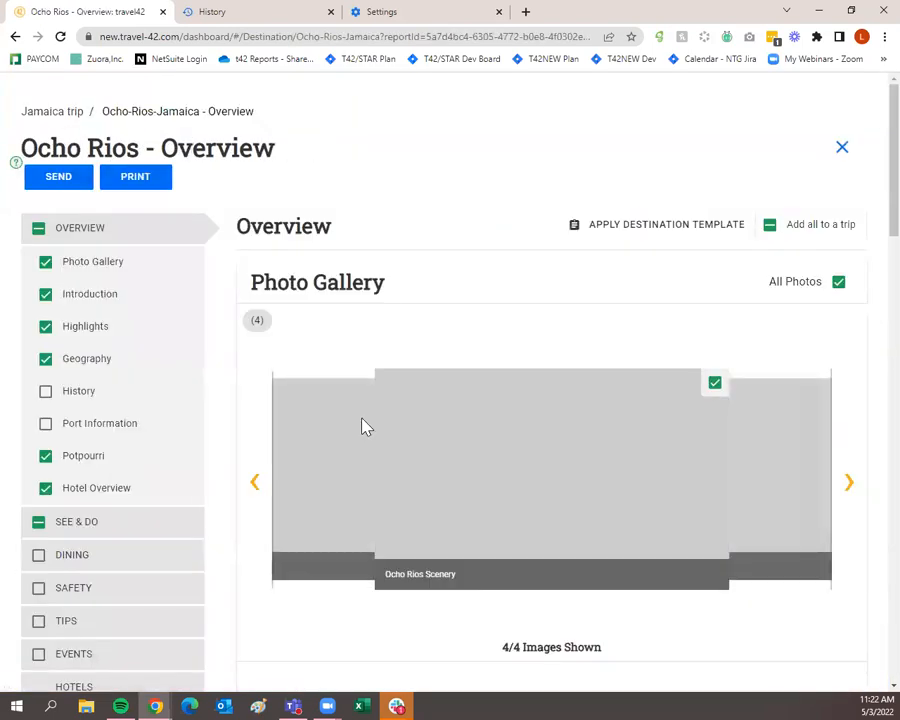
Step: Add all Local & Regional restaurants from the Ocho Rios Dining section to the trip
{"action": "scroll", "coordinate": [638, 460], "scroll_direction": "down", "scroll_amount": 3}
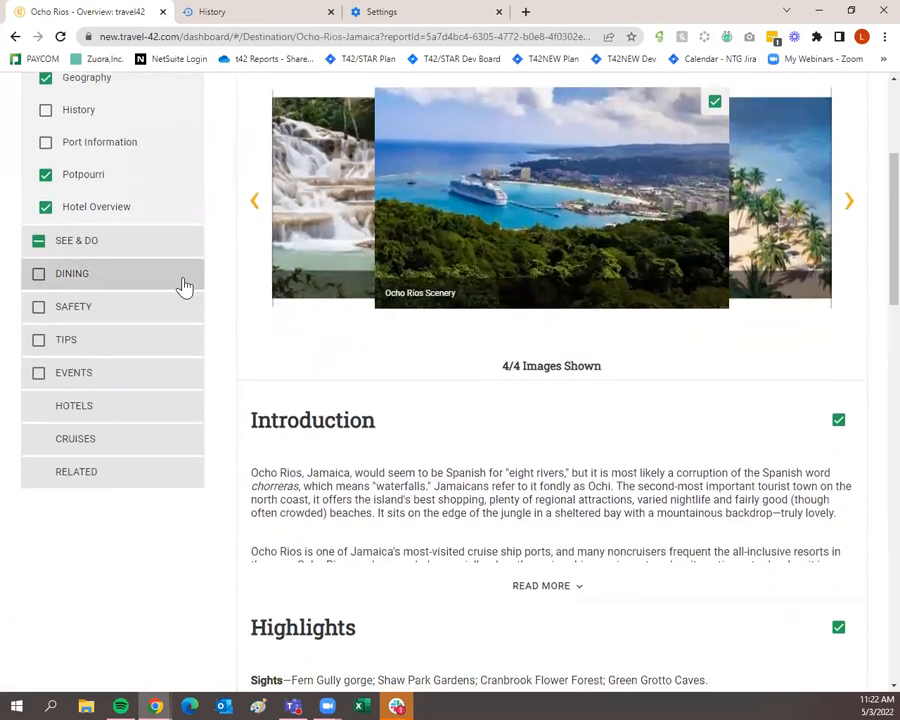
{"action": "left_click", "coordinate": [184, 284]}
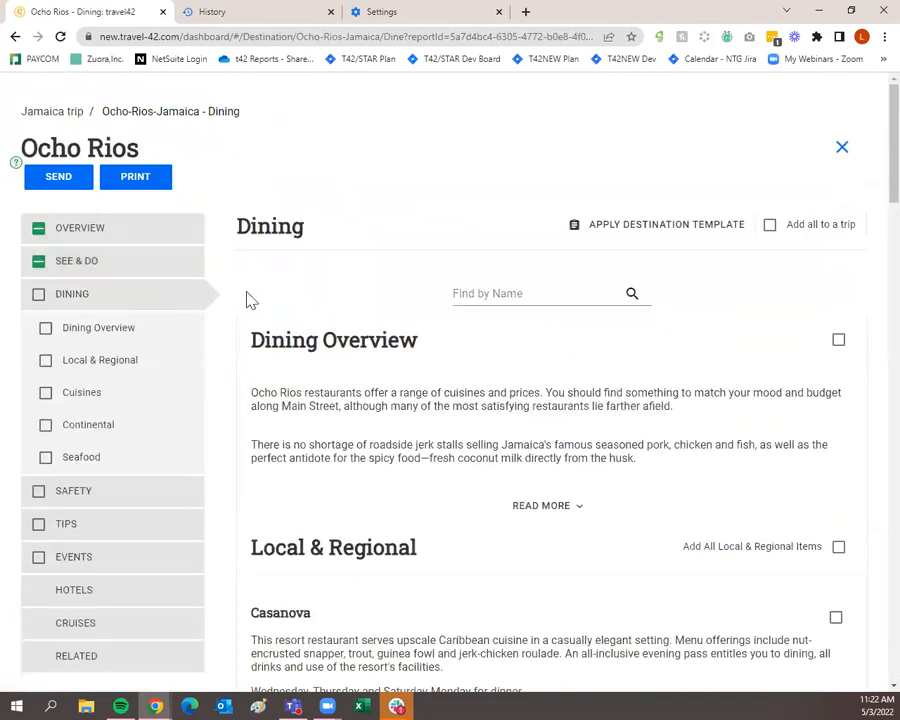
{"action": "left_click", "coordinate": [838, 270]}
{"action": "scroll", "coordinate": [840, 285], "scroll_direction": "down", "scroll_amount": 2}
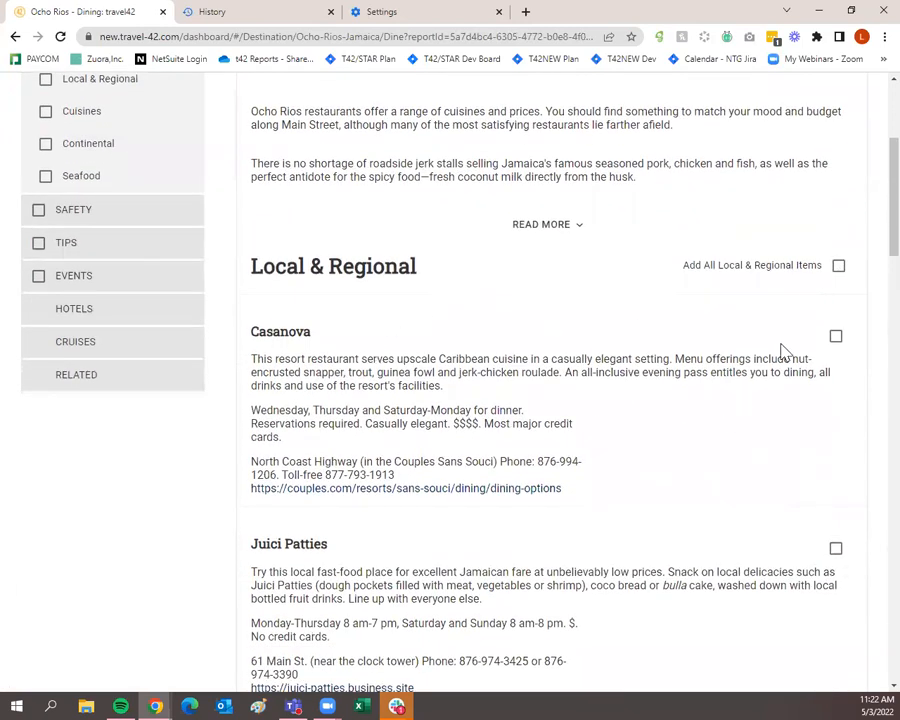
{"action": "left_click", "coordinate": [838, 268]}
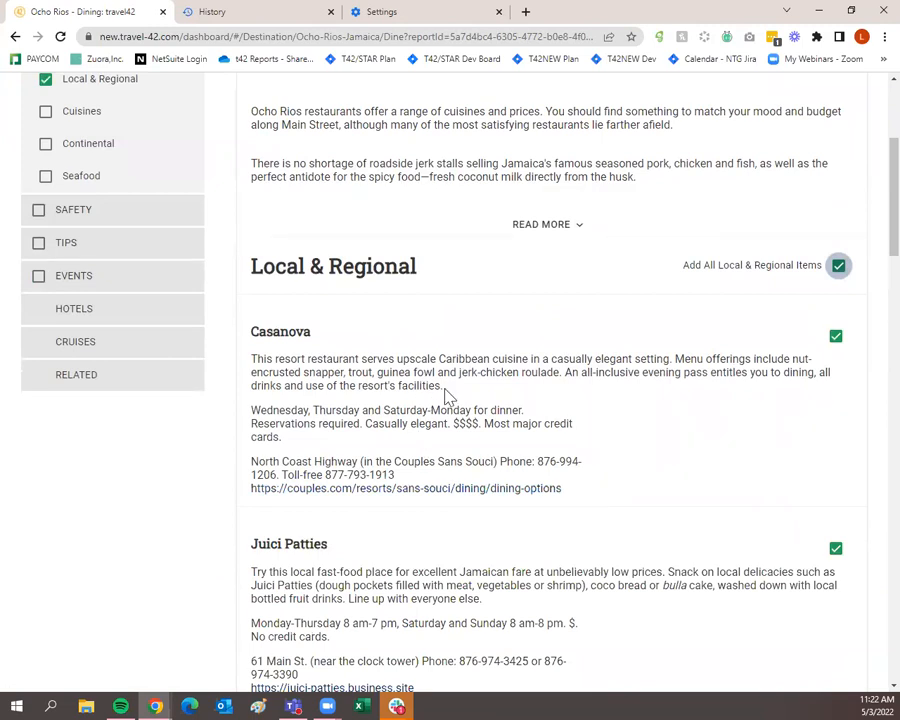
Step: Add Spring Garden Seafood & Steak House from the Seafood listings to the trip
{"action": "scroll", "coordinate": [446, 420], "scroll_direction": "down", "scroll_amount": 6}
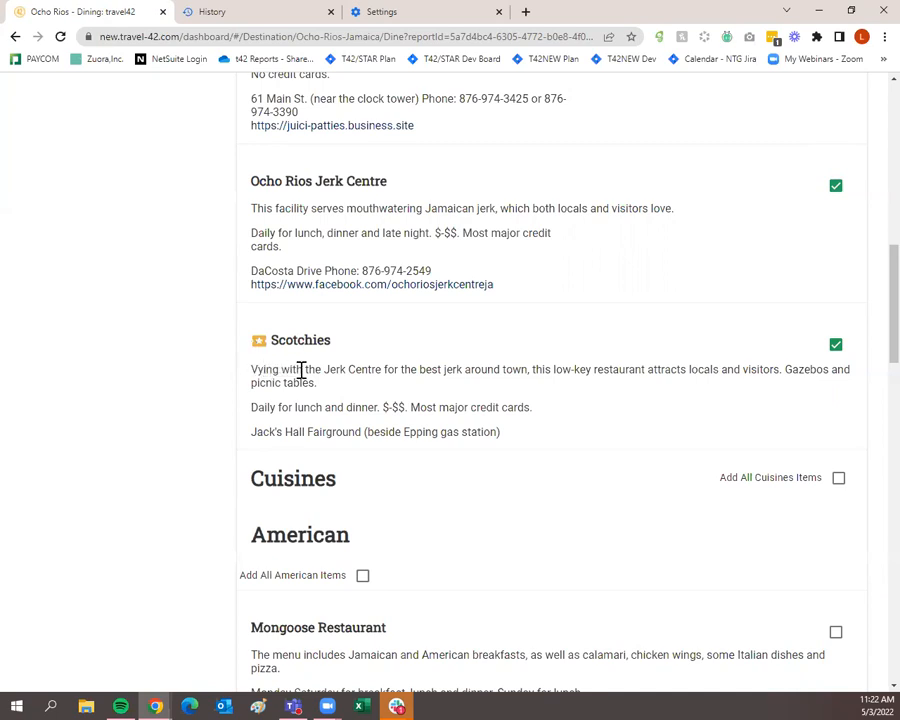
{"action": "scroll", "coordinate": [300, 374], "scroll_direction": "down", "scroll_amount": 4}
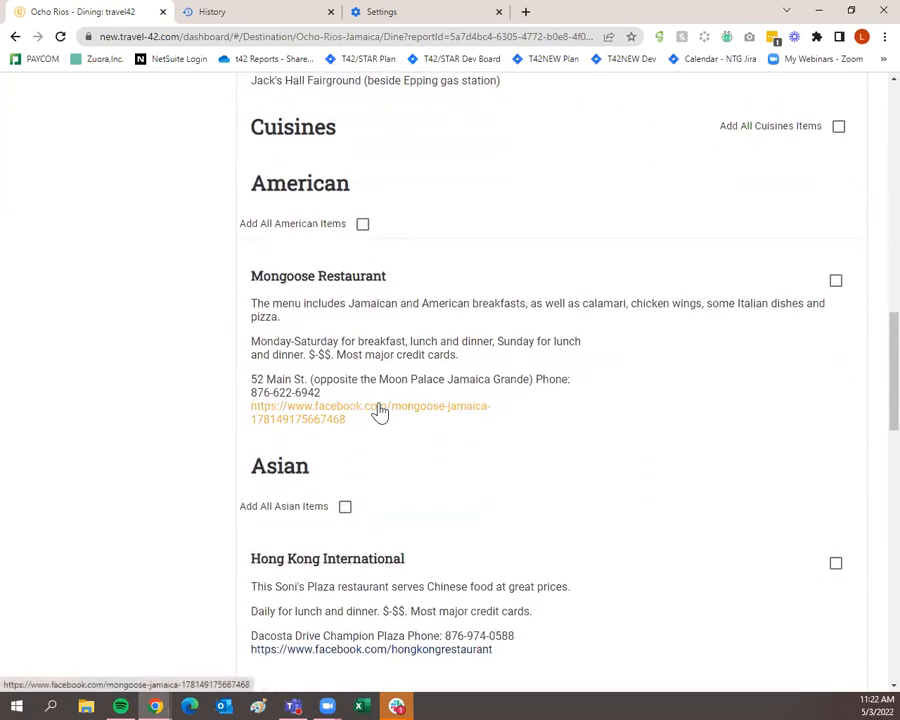
{"action": "scroll", "coordinate": [586, 437], "scroll_direction": "down", "scroll_amount": 1}
{"action": "scroll", "coordinate": [590, 438], "scroll_direction": "down", "scroll_amount": 10}
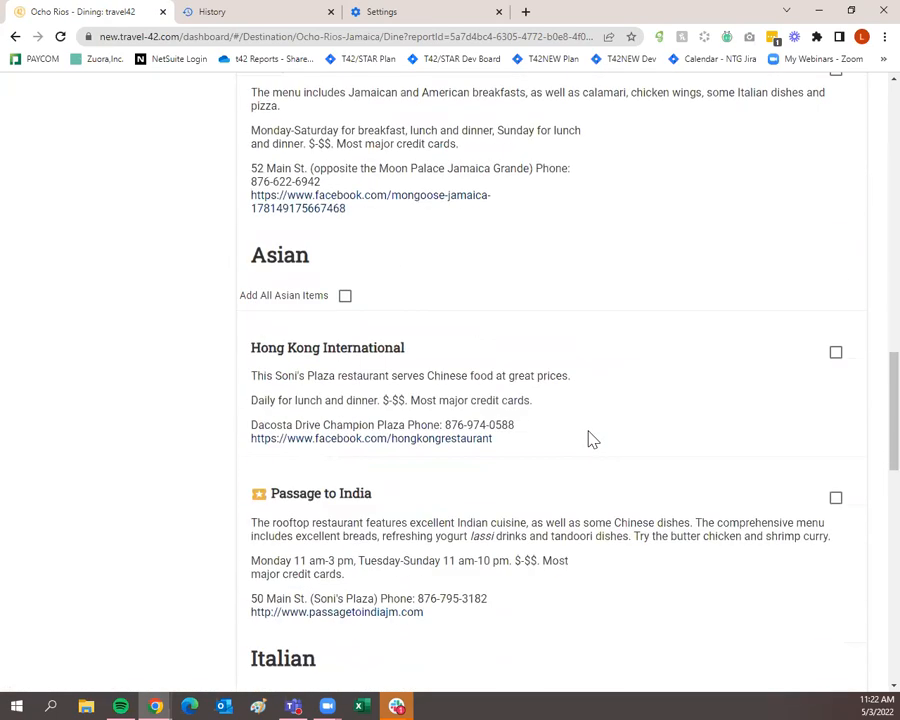
{"action": "scroll", "coordinate": [590, 438], "scroll_direction": "down", "scroll_amount": 2}
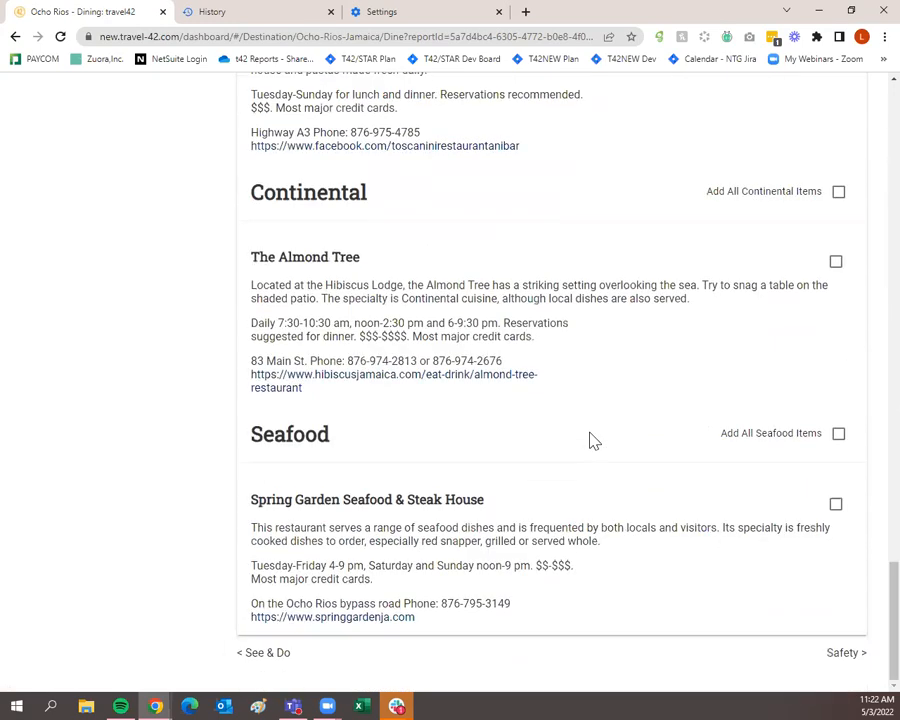
{"action": "left_click", "coordinate": [833, 506]}
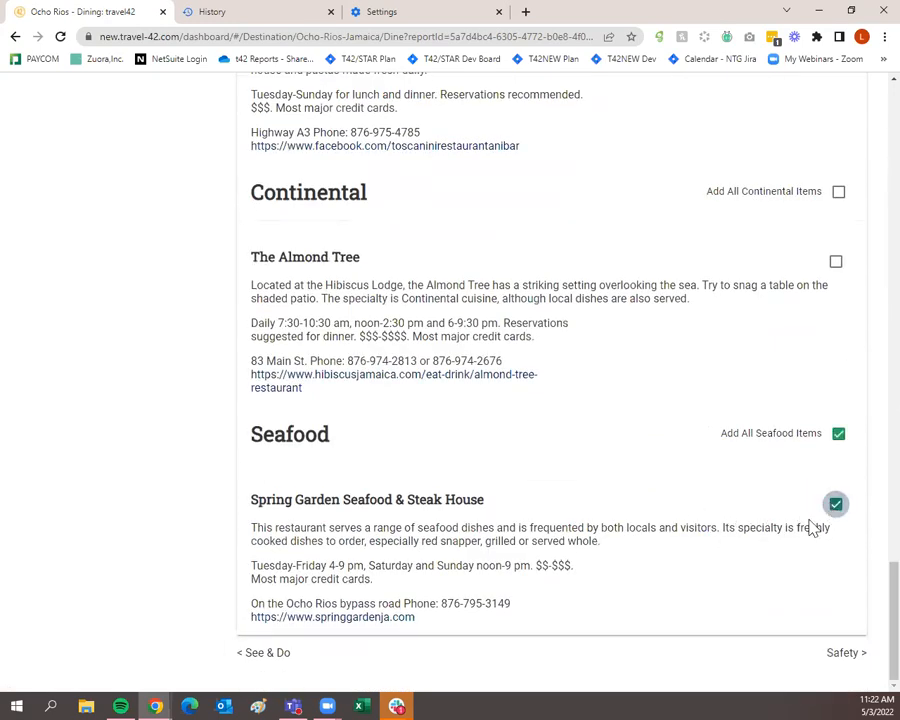
Step: Add the entire Ocho Rios Safety section to the trip
{"action": "left_click", "coordinate": [842, 655]}
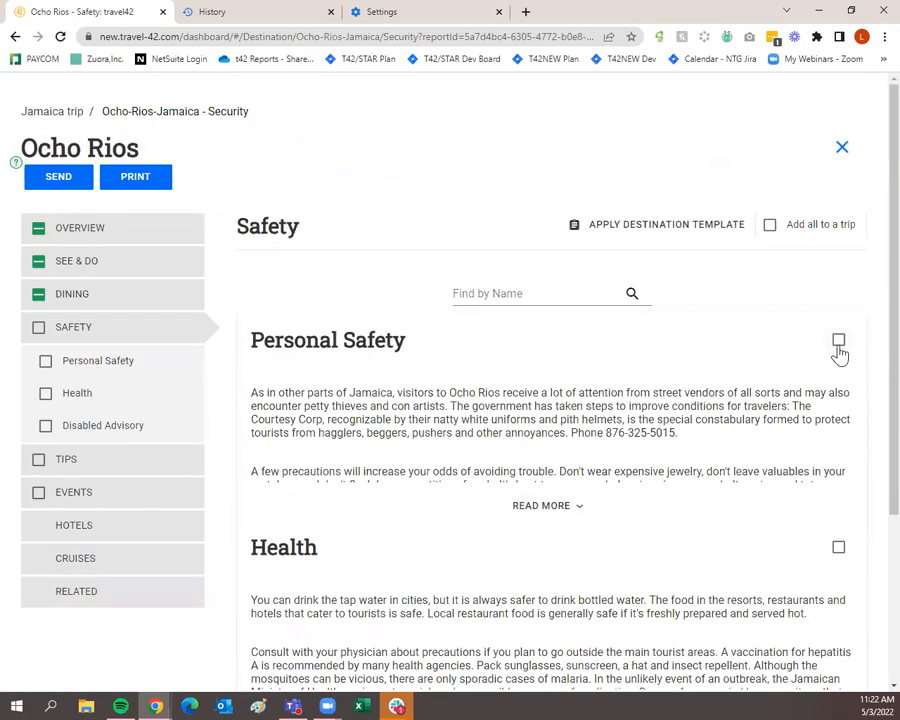
{"action": "left_click", "coordinate": [38, 328]}
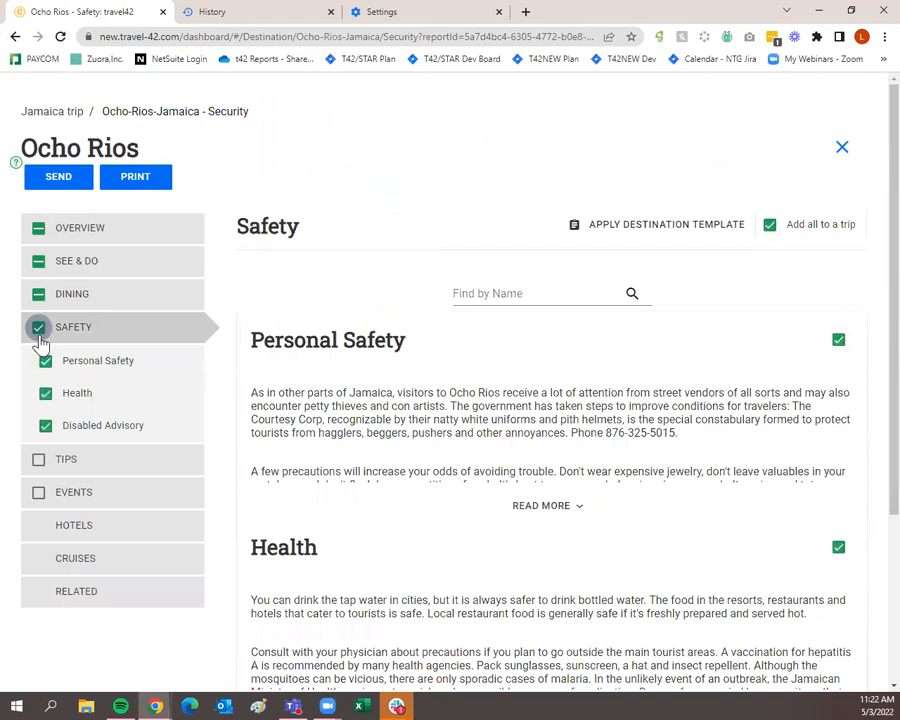
Step: Expand the Dos & Don'ts and Geostats entries in the Ocho Rios Tips section and add both to the trip
{"action": "left_click", "coordinate": [170, 475]}
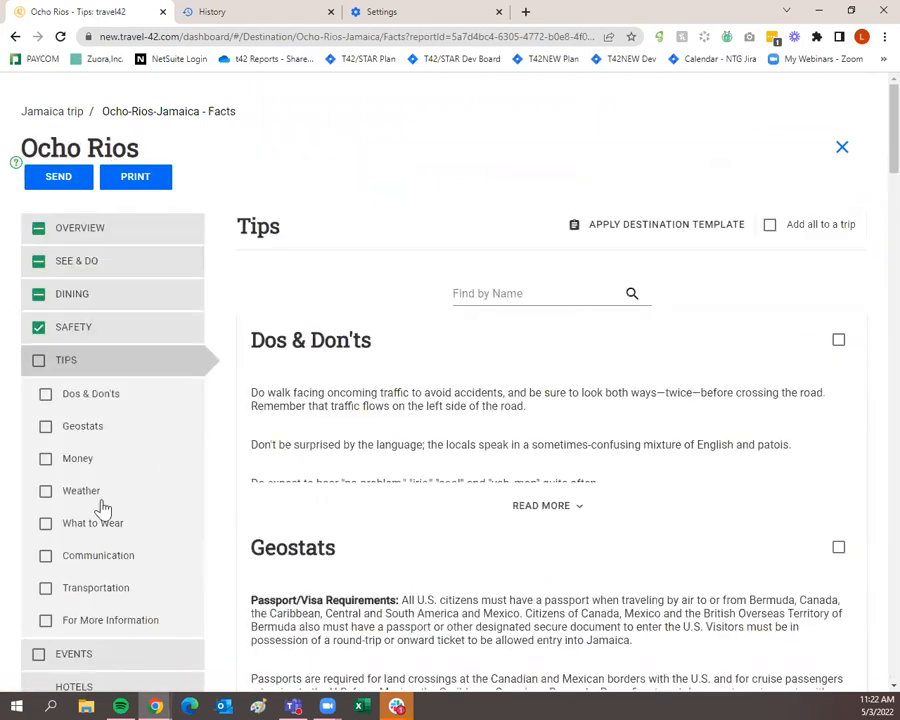
{"action": "left_click", "coordinate": [522, 518]}
{"action": "scroll", "coordinate": [485, 387], "scroll_direction": "down", "scroll_amount": 1}
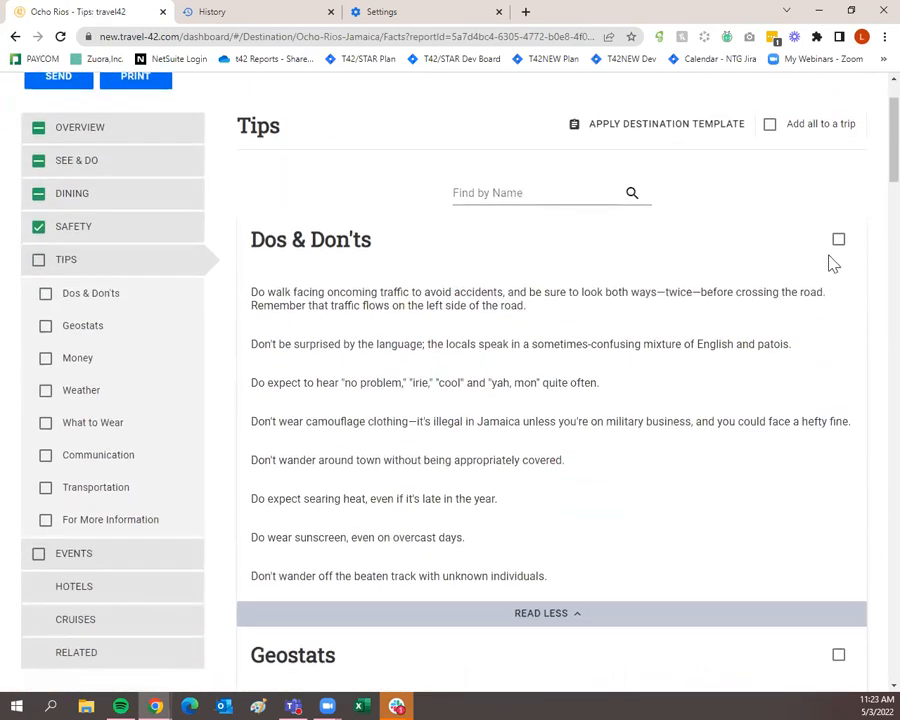
{"action": "left_click", "coordinate": [839, 240]}
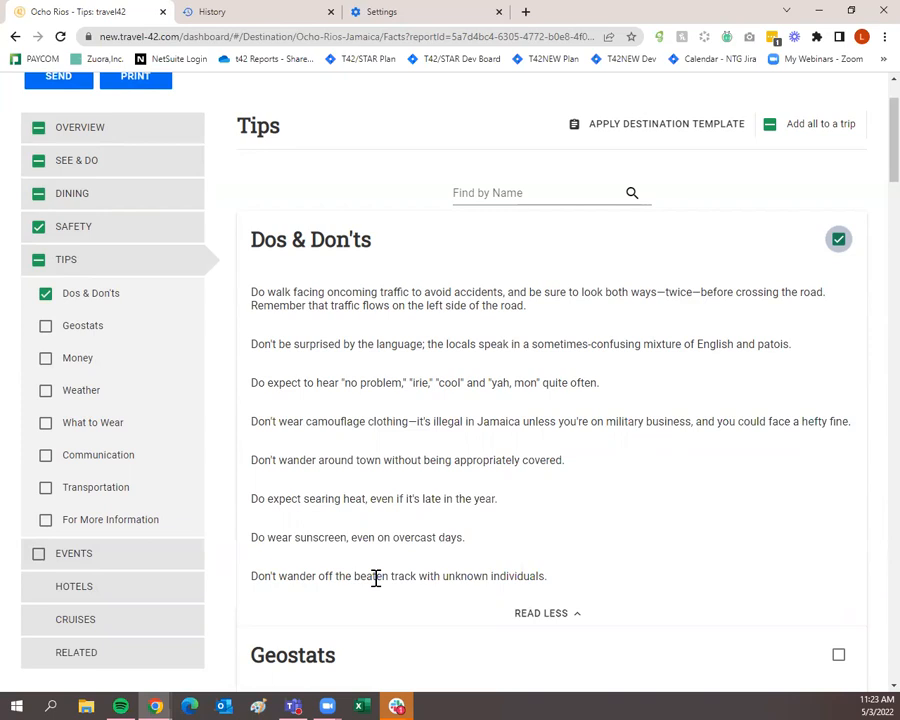
{"action": "scroll", "coordinate": [376, 577], "scroll_direction": "down", "scroll_amount": 4}
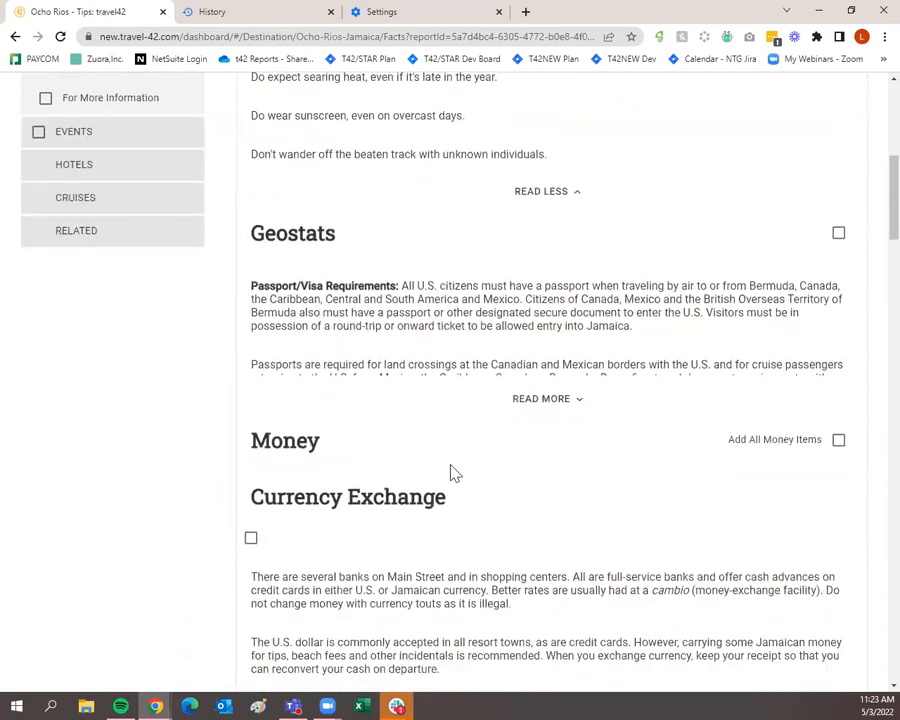
{"action": "left_click", "coordinate": [497, 404]}
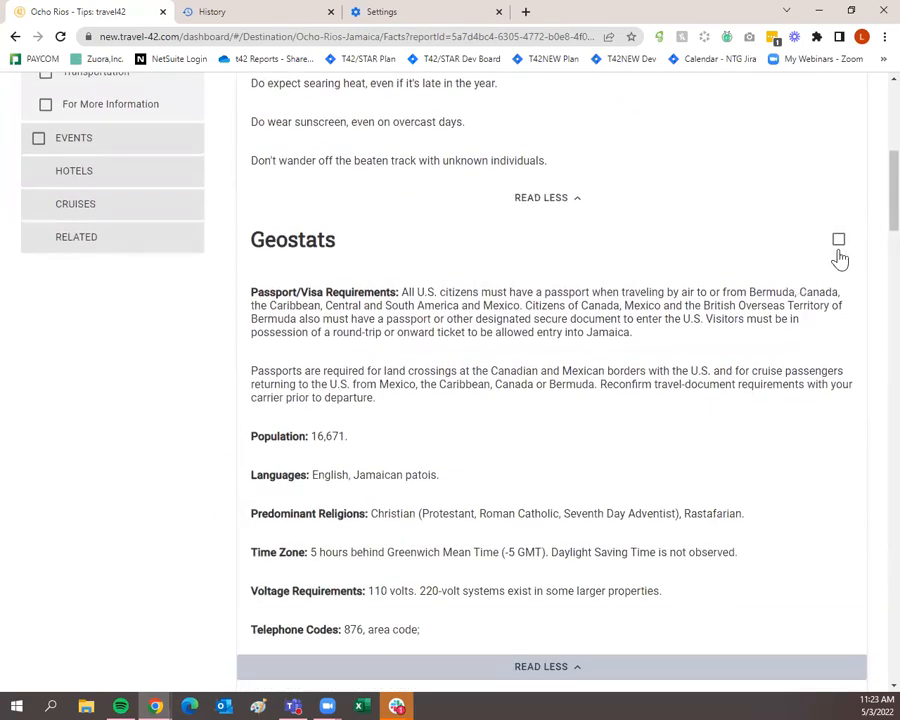
{"action": "left_click", "coordinate": [840, 244]}
Step: Add the Money, Weather and What to Wear tips for Ocho Rios to the trip
{"action": "scroll", "coordinate": [802, 343], "scroll_direction": "down", "scroll_amount": 6}
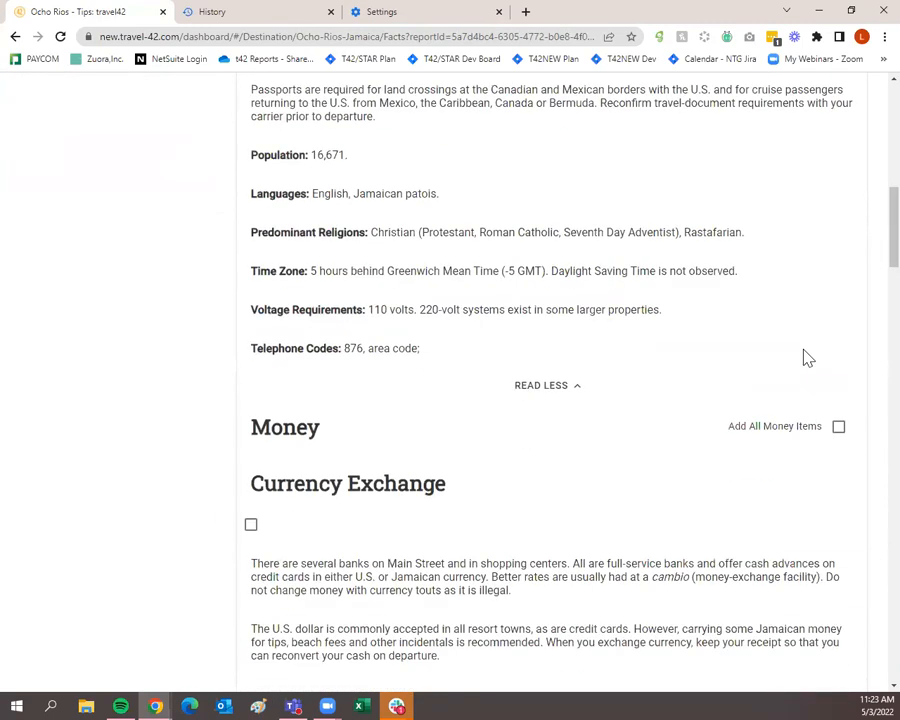
{"action": "scroll", "coordinate": [703, 483], "scroll_direction": "up", "scroll_amount": 5}
{"action": "scroll", "coordinate": [704, 485], "scroll_direction": "up", "scroll_amount": 4}
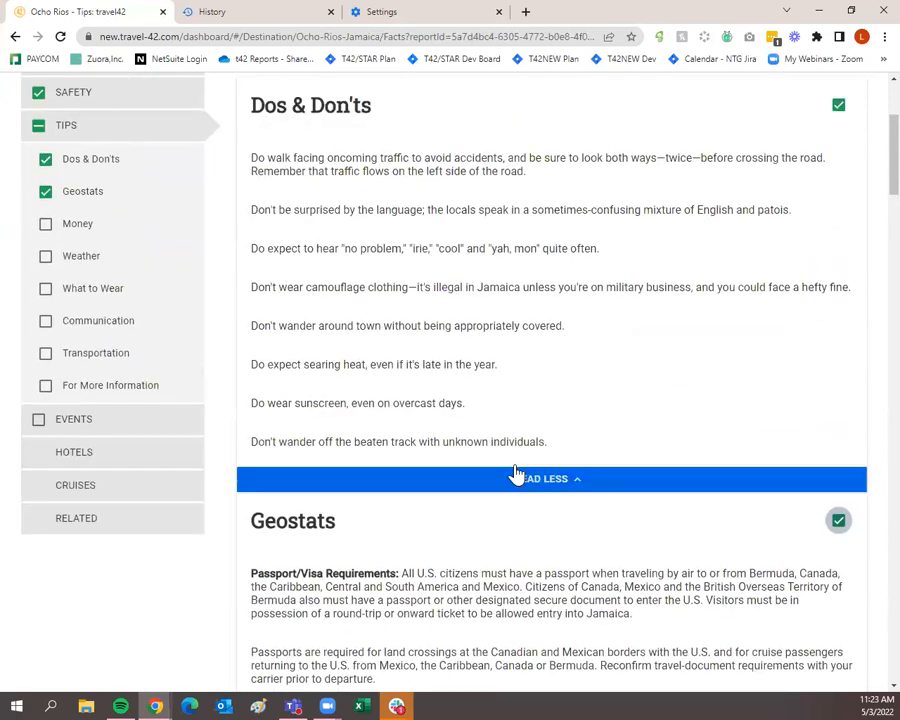
{"action": "left_click", "coordinate": [46, 225]}
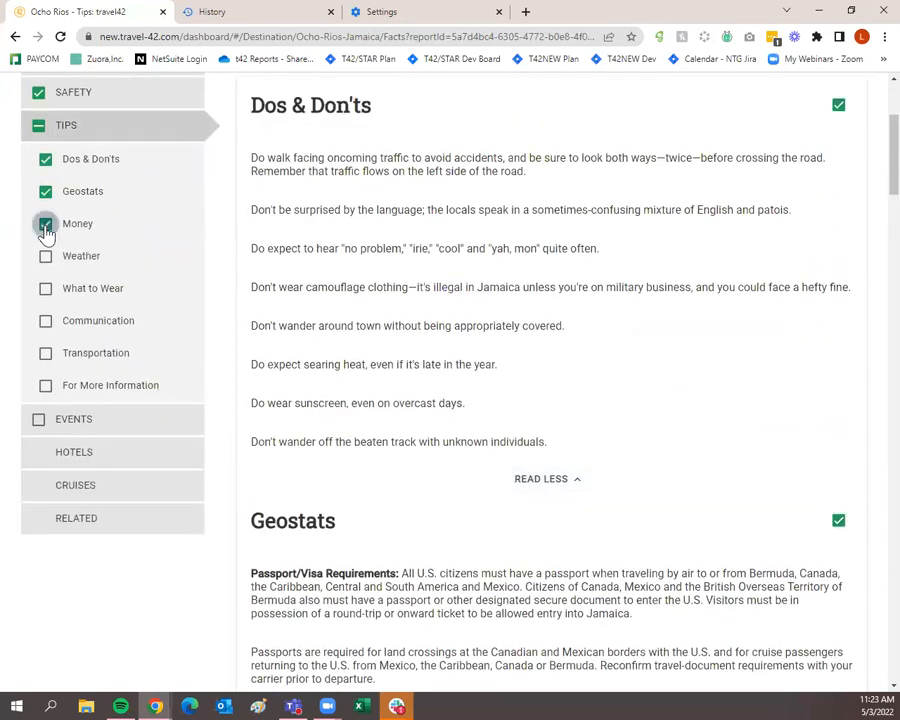
{"action": "left_click", "coordinate": [45, 257]}
{"action": "left_click", "coordinate": [45, 288]}
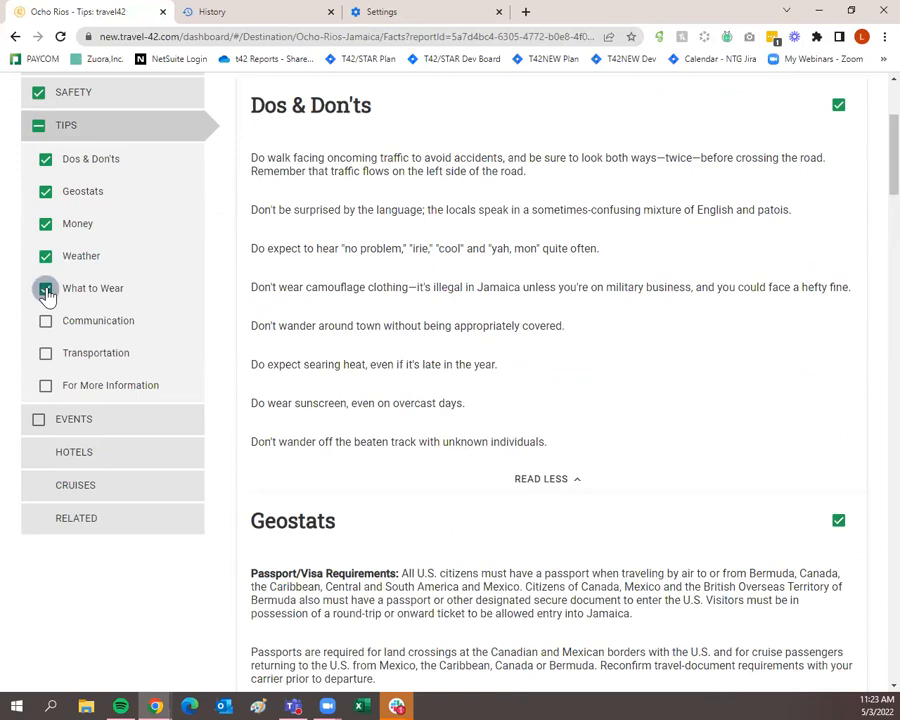
Step: Add the Telephone entry from the Communication tips to the trip
{"action": "scroll", "coordinate": [328, 371], "scroll_direction": "down", "scroll_amount": 5}
{"action": "scroll", "coordinate": [434, 408], "scroll_direction": "down", "scroll_amount": 15}
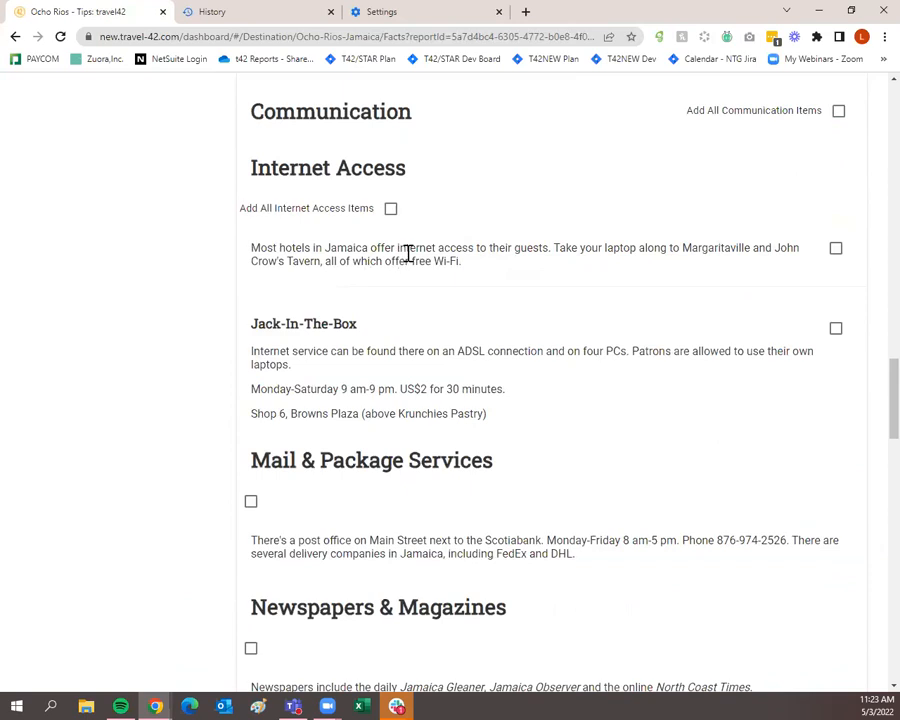
{"action": "scroll", "coordinate": [552, 372], "scroll_direction": "down", "scroll_amount": 2}
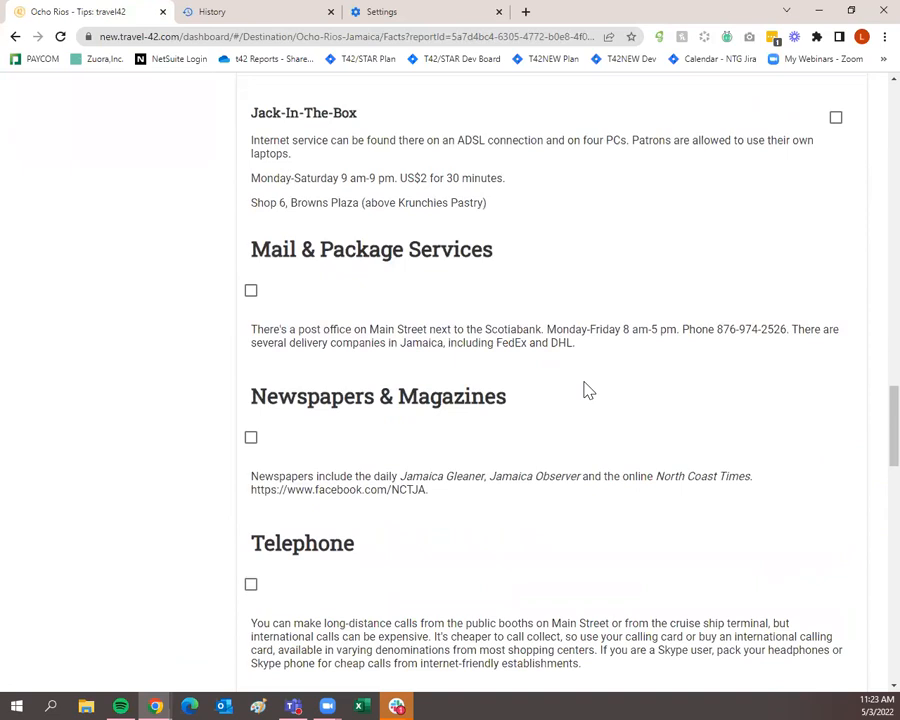
{"action": "scroll", "coordinate": [597, 406], "scroll_direction": "down", "scroll_amount": 3}
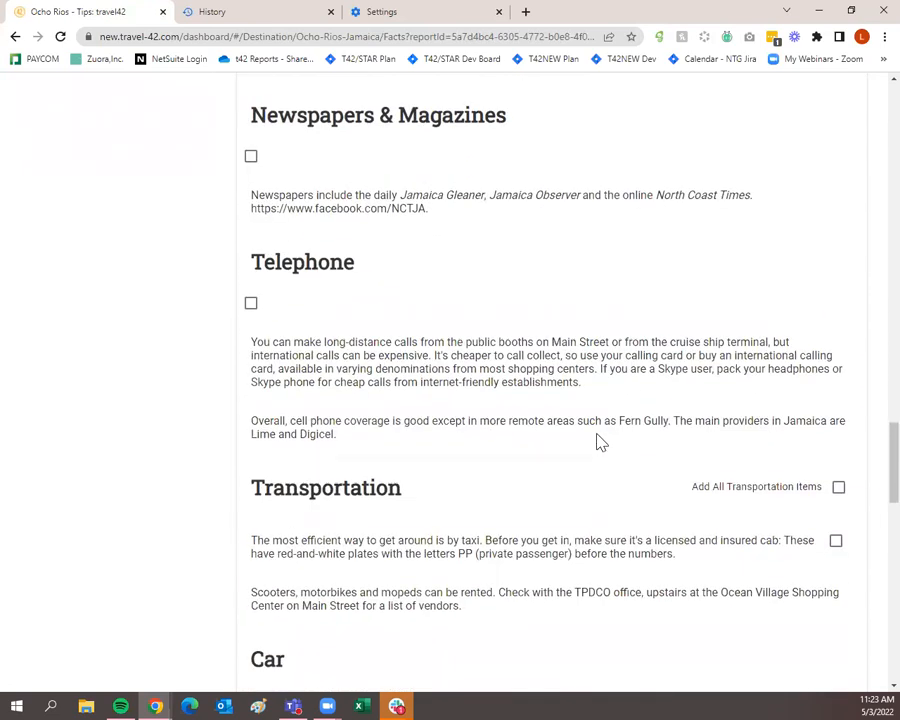
{"action": "left_click", "coordinate": [251, 303]}
Step: Add all Transportation items to the trip and look over the Tourist Offices listed under For More Information
{"action": "scroll", "coordinate": [380, 380], "scroll_direction": "down", "scroll_amount": 3}
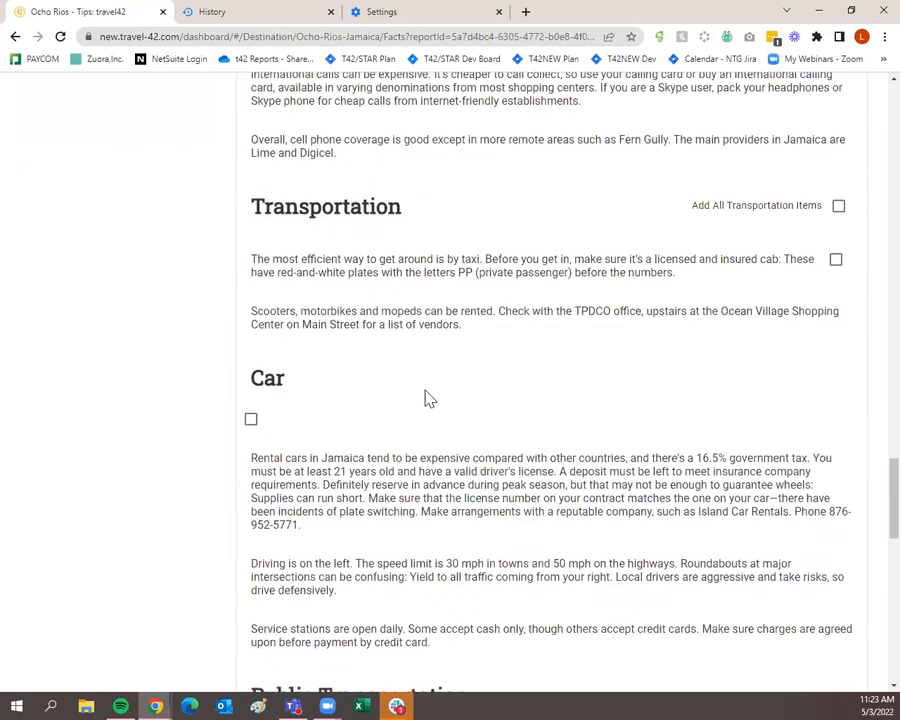
{"action": "left_click", "coordinate": [839, 208]}
{"action": "scroll", "coordinate": [774, 358], "scroll_direction": "down", "scroll_amount": 7}
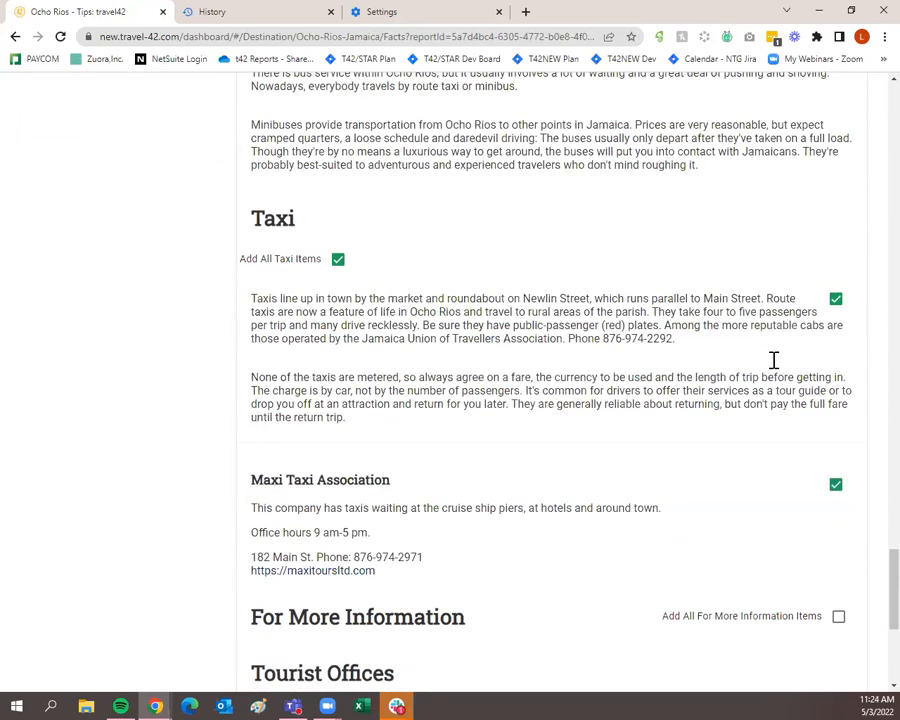
{"action": "scroll", "coordinate": [774, 360], "scroll_direction": "down", "scroll_amount": 4}
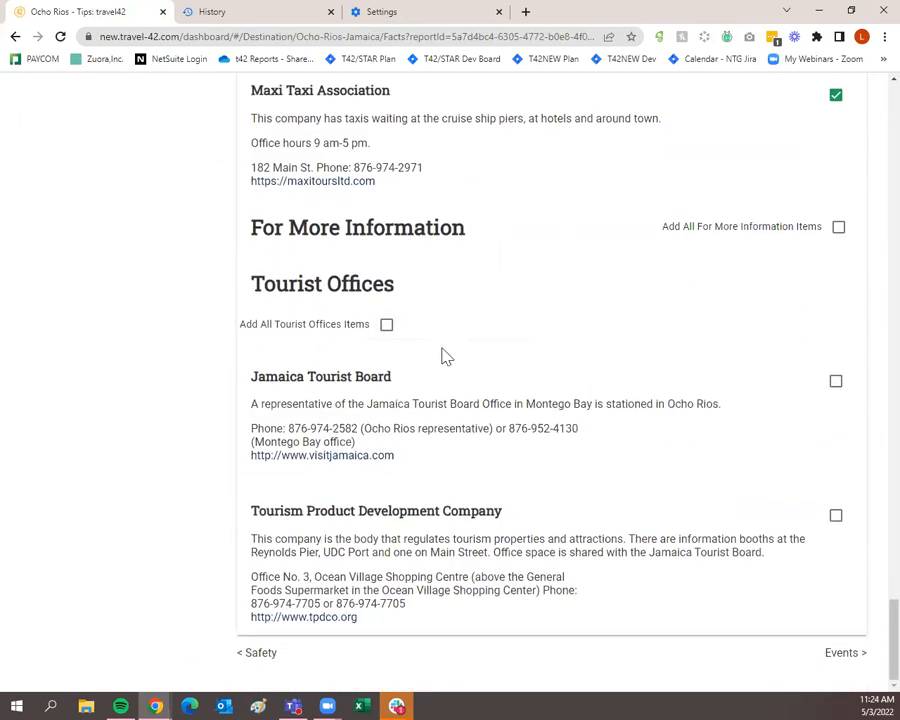
Step: Add all Tourist Offices items from the Tips section and the Events overview for Ocho Rios to the trip
{"action": "left_click", "coordinate": [387, 328]}
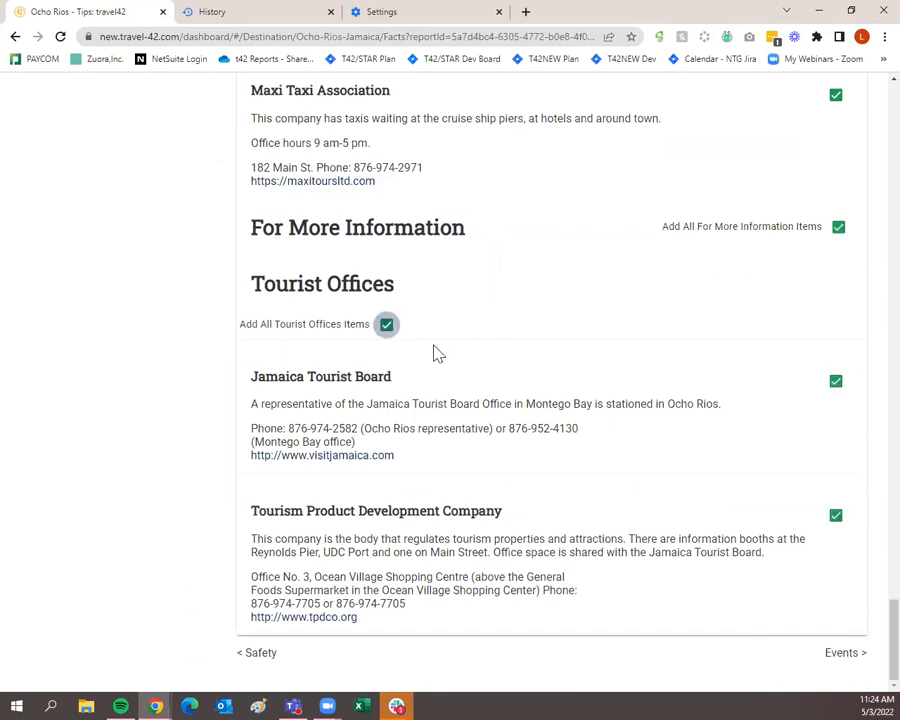
{"action": "left_click", "coordinate": [845, 653]}
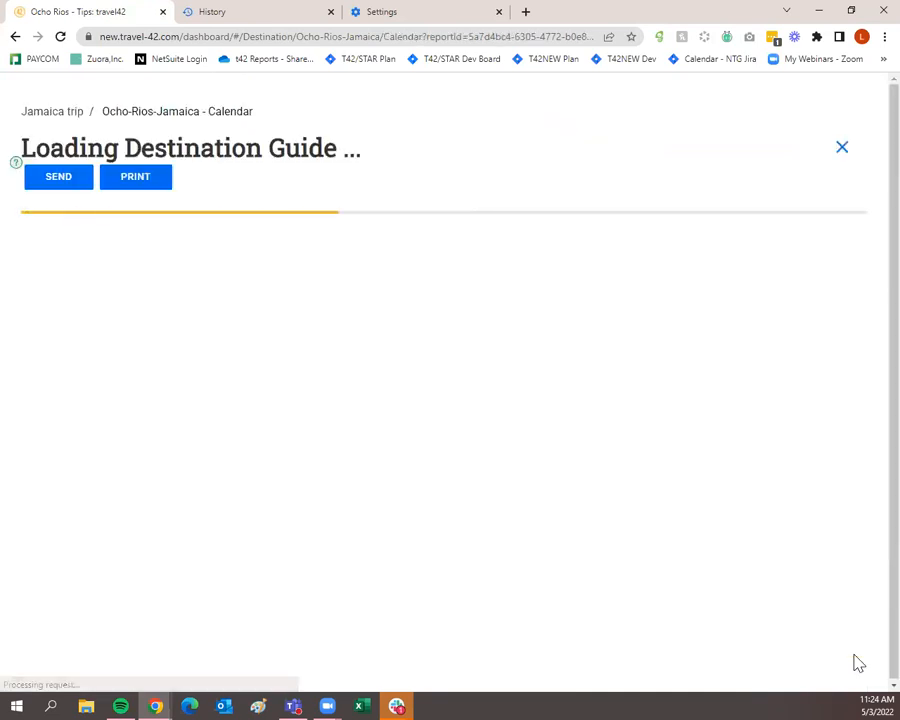
{"action": "left_click", "coordinate": [838, 289]}
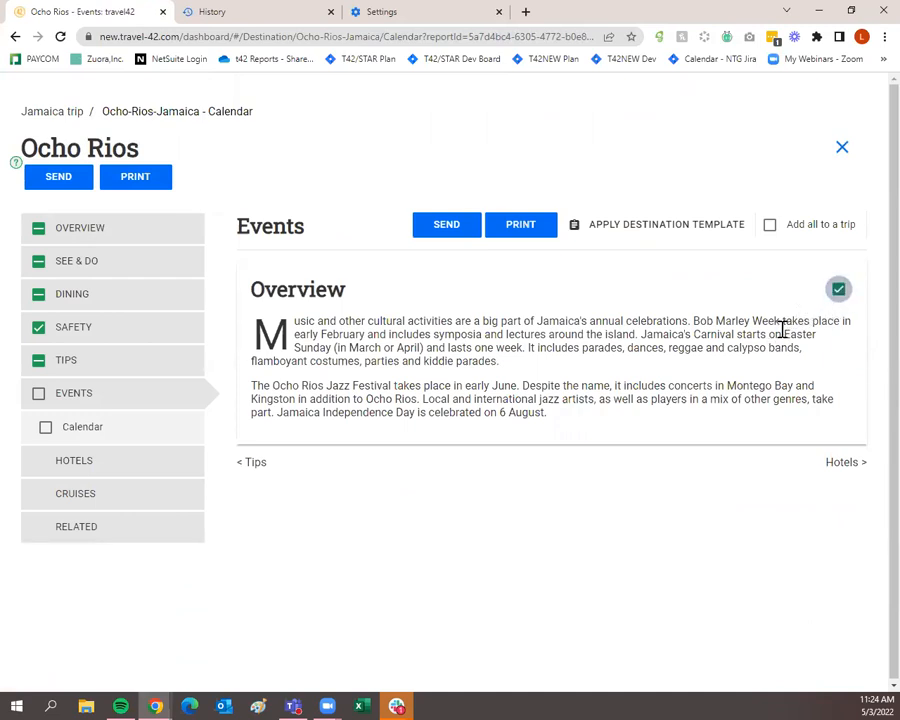
Step: Look over the Ocho Rios hotels in map view and list view, returning to the photo grid
{"action": "left_click", "coordinate": [166, 470]}
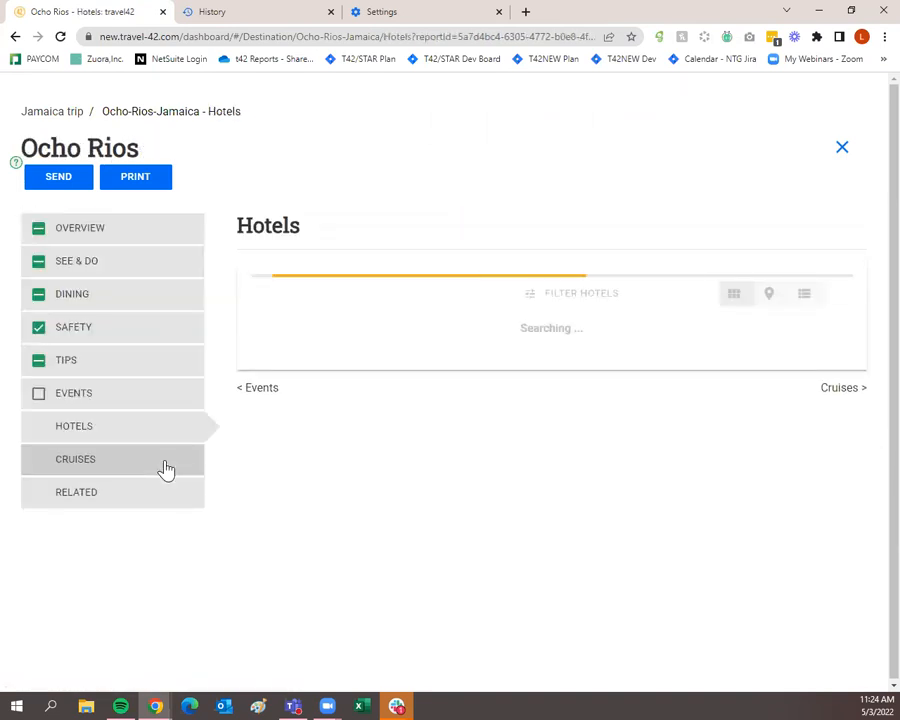
{"action": "scroll", "coordinate": [211, 457], "scroll_direction": "down", "scroll_amount": 2}
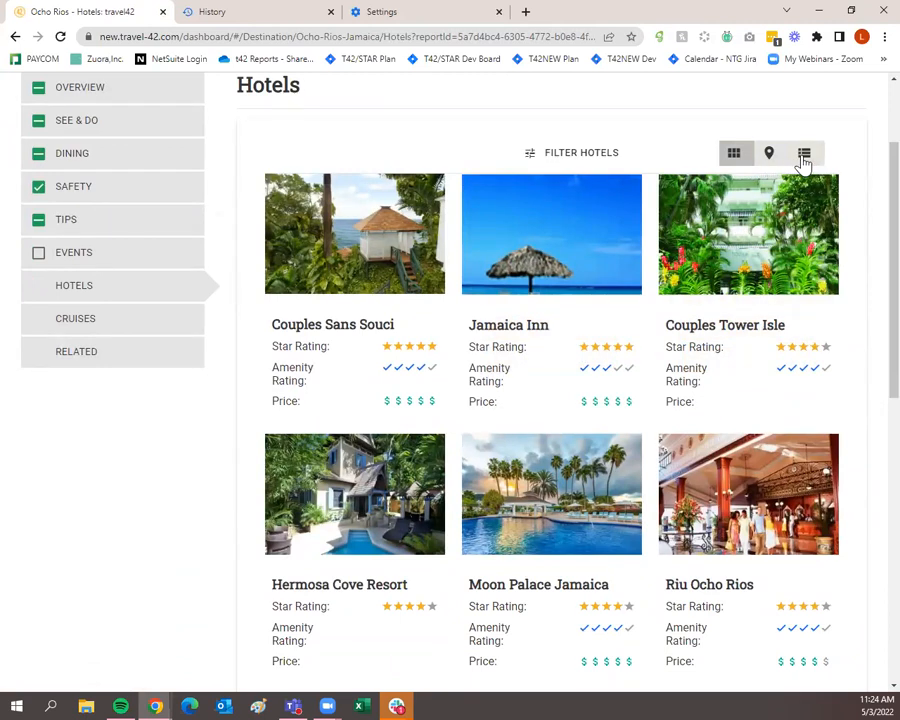
{"action": "left_click", "coordinate": [771, 157]}
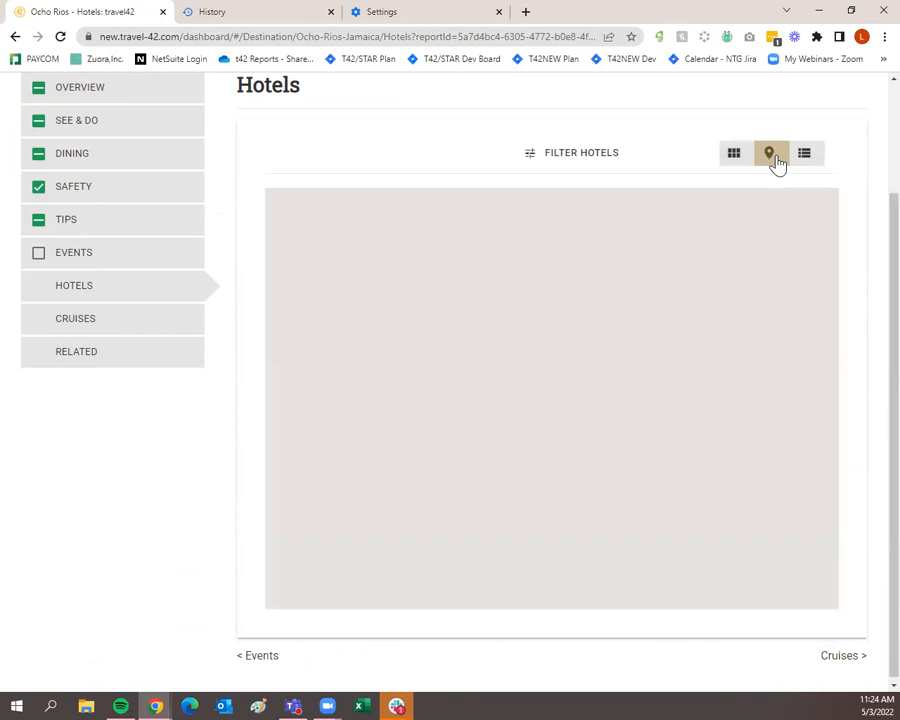
{"action": "left_click", "coordinate": [817, 551]}
{"action": "left_click", "coordinate": [818, 556]}
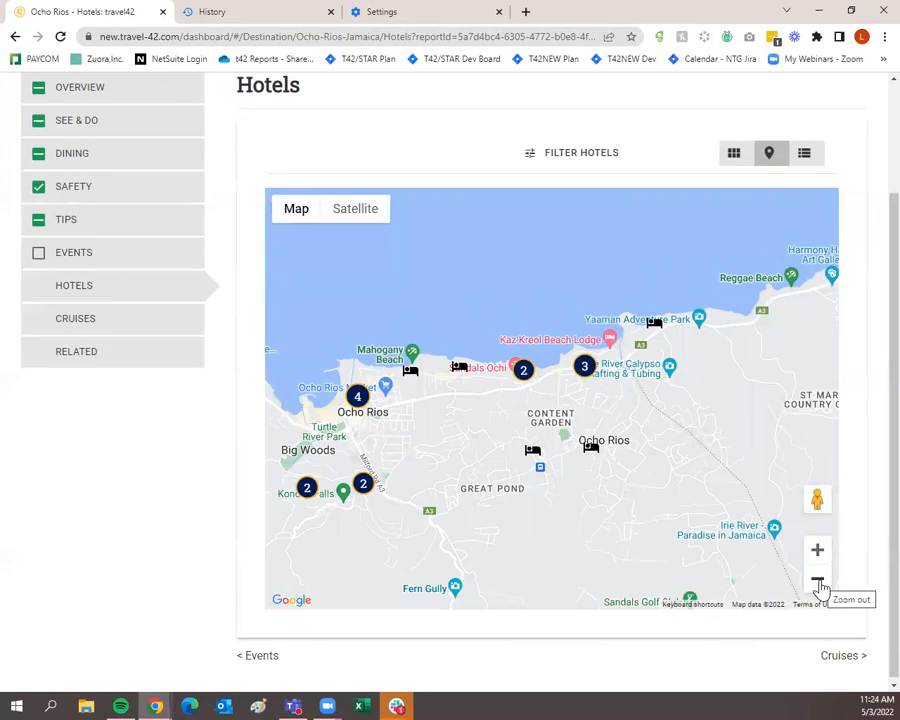
{"action": "left_click", "coordinate": [802, 157]}
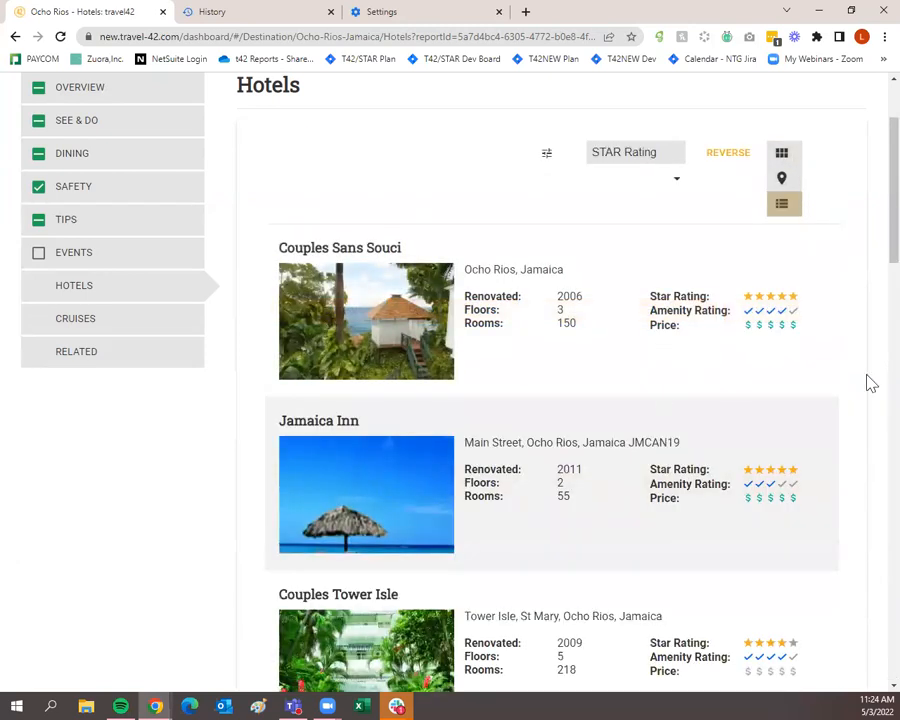
{"action": "left_click", "coordinate": [783, 153]}
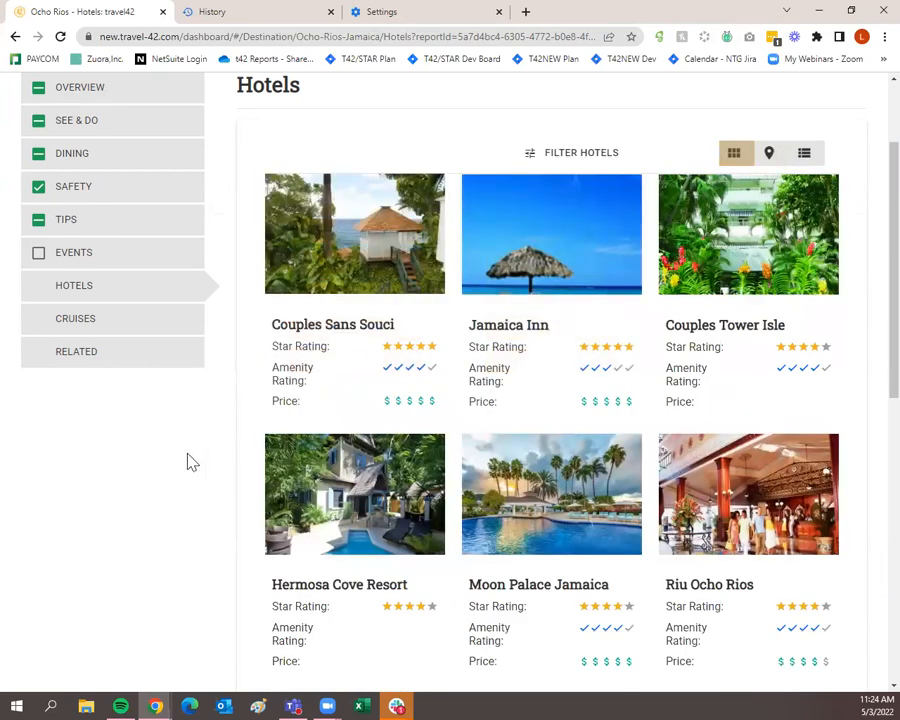
Step: Add the Couples Sans Souci hotel to the trip and open the details of Jamaica Inn
{"action": "mouse_move", "coordinate": [310, 340]}
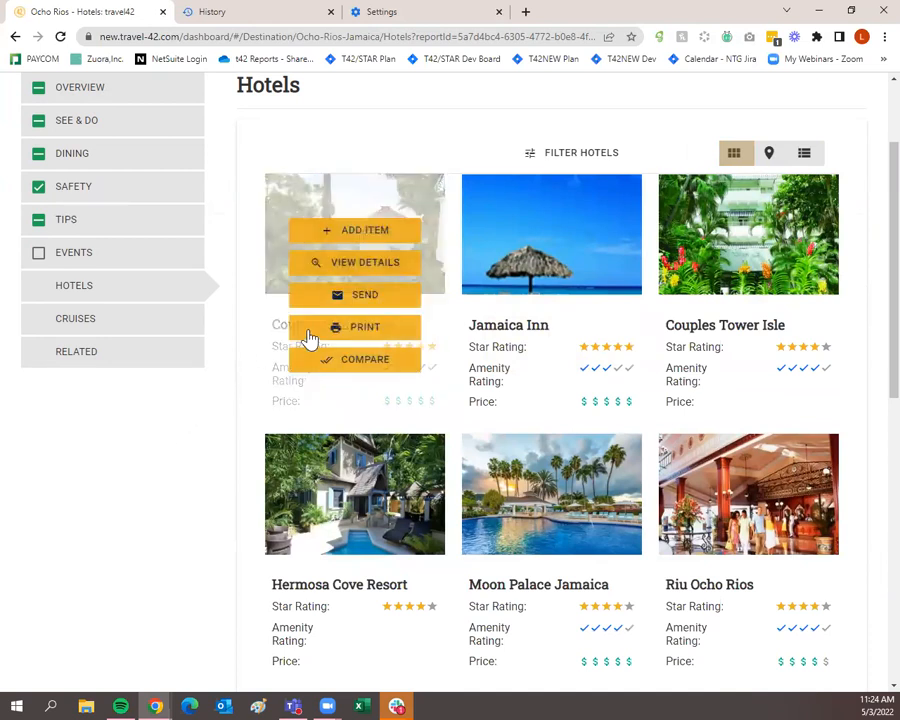
{"action": "left_click", "coordinate": [365, 232]}
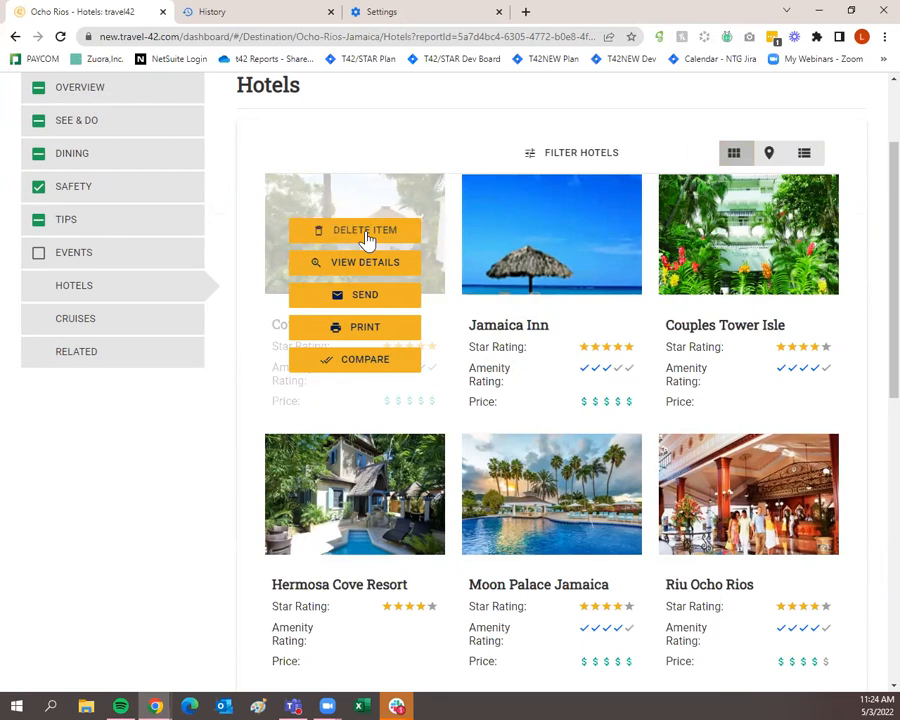
{"action": "mouse_move", "coordinate": [563, 259]}
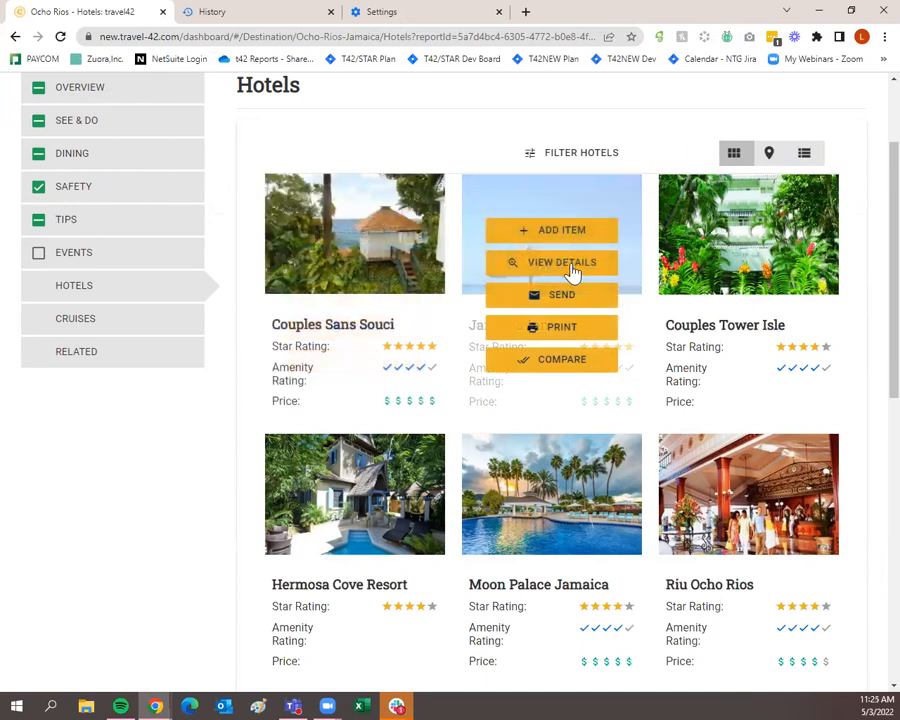
{"action": "left_click", "coordinate": [562, 263]}
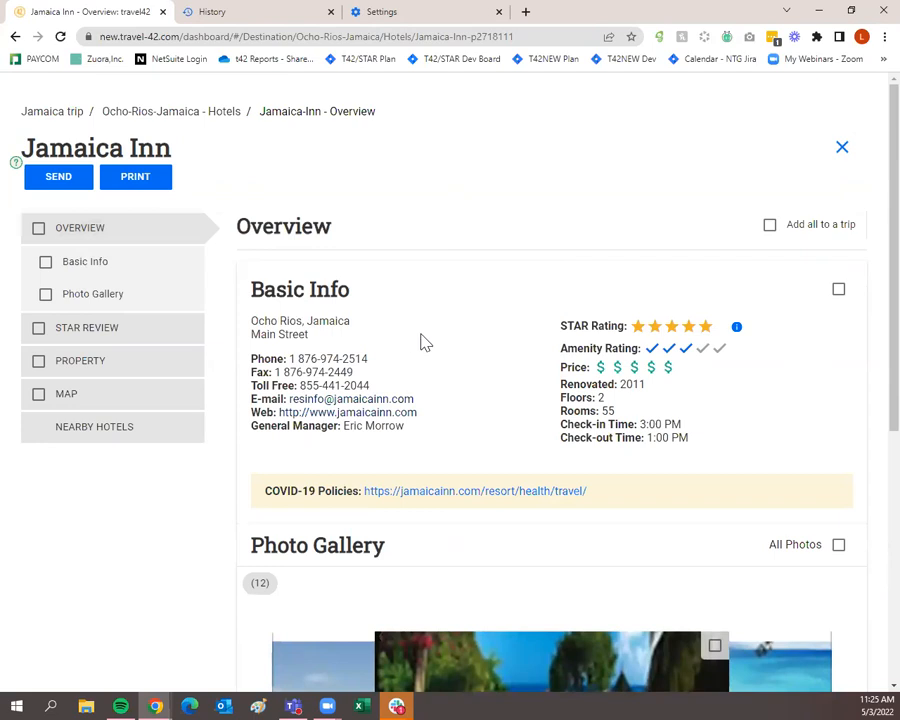
Step: Review the Jamaica Inn overview and add its Basic Info and Photo Gallery to the trip
{"action": "scroll", "coordinate": [489, 350], "scroll_direction": "down", "scroll_amount": 1}
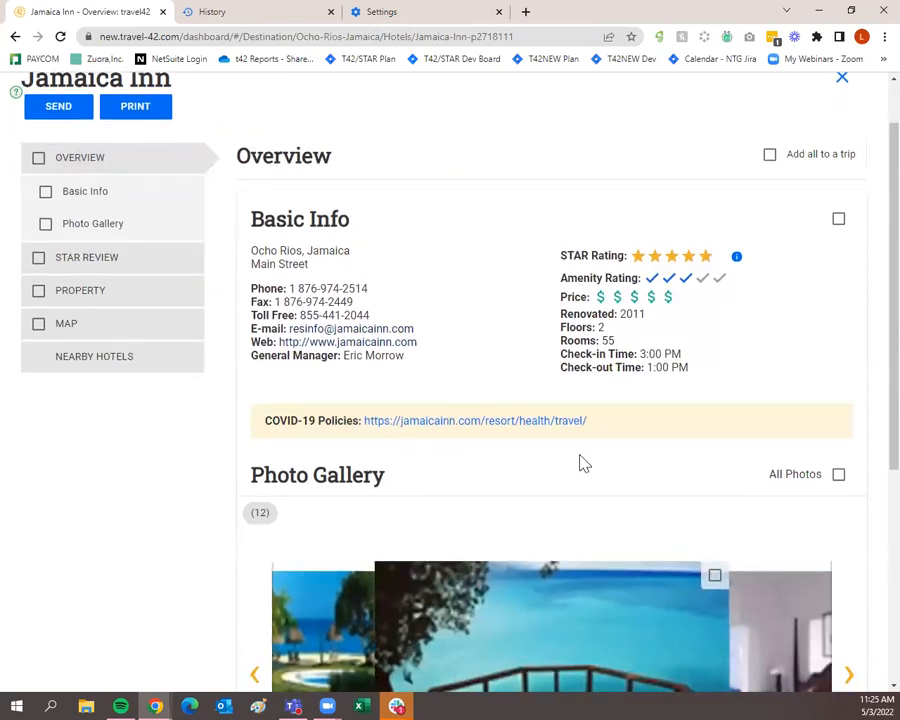
{"action": "scroll", "coordinate": [584, 463], "scroll_direction": "down", "scroll_amount": 5}
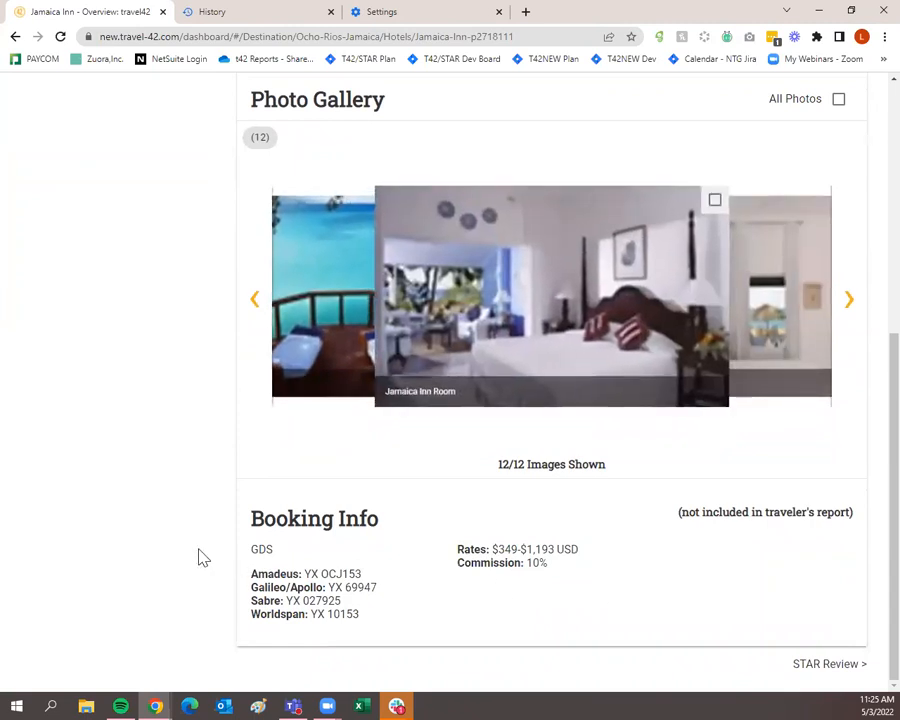
{"action": "scroll", "coordinate": [198, 555], "scroll_direction": "up", "scroll_amount": 4}
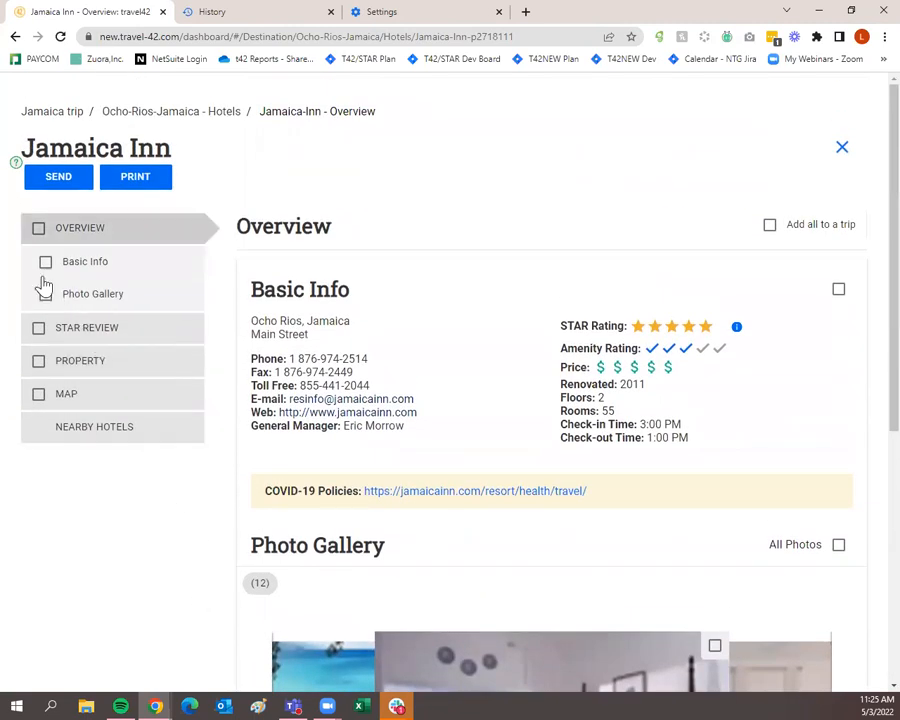
{"action": "left_click", "coordinate": [45, 264]}
{"action": "left_click", "coordinate": [45, 294]}
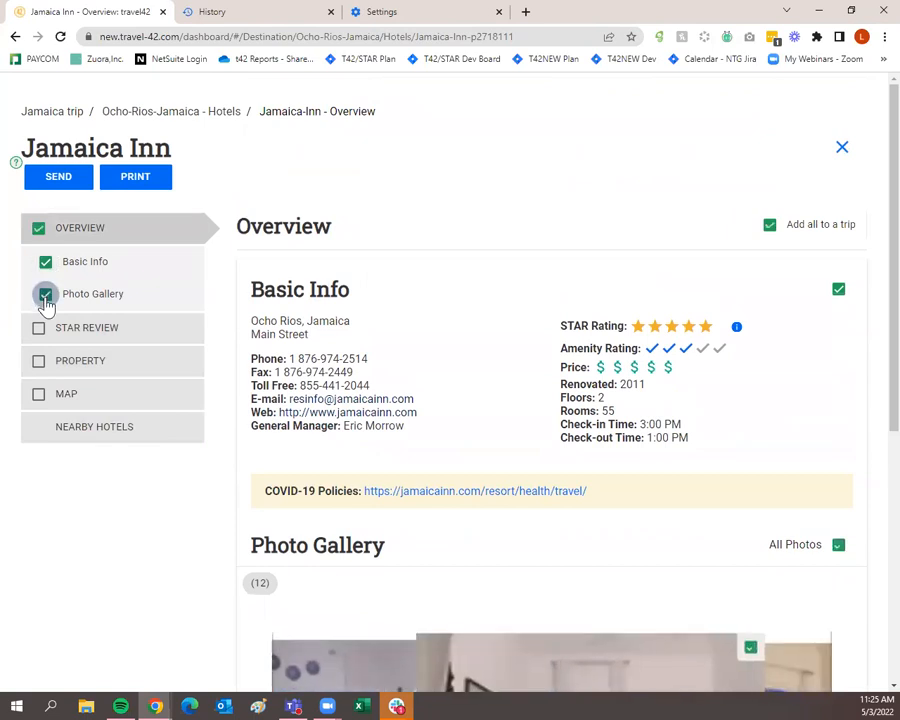
Step: Read through Jamaica Inn's STAR Review and add the review to the trip
{"action": "left_click", "coordinate": [185, 340]}
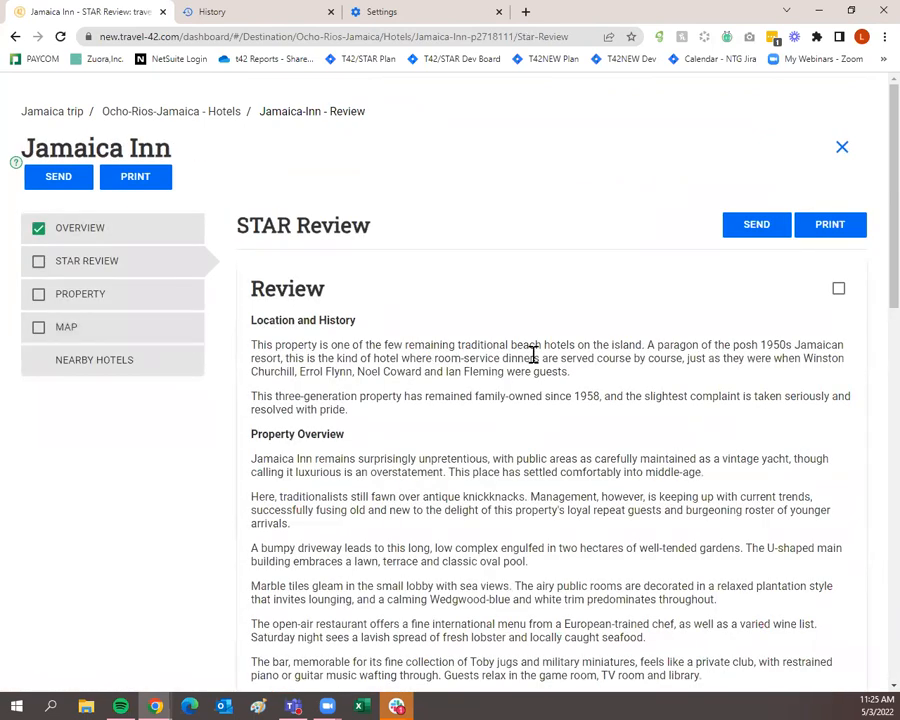
{"action": "scroll", "coordinate": [538, 355], "scroll_direction": "down", "scroll_amount": 3}
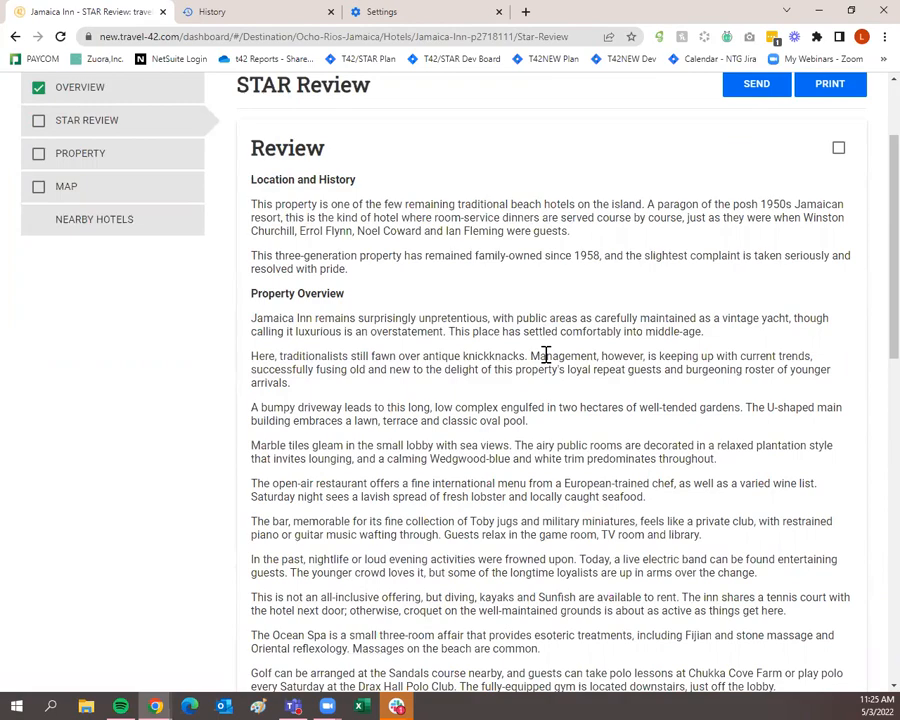
{"action": "scroll", "coordinate": [456, 300], "scroll_direction": "down", "scroll_amount": 1}
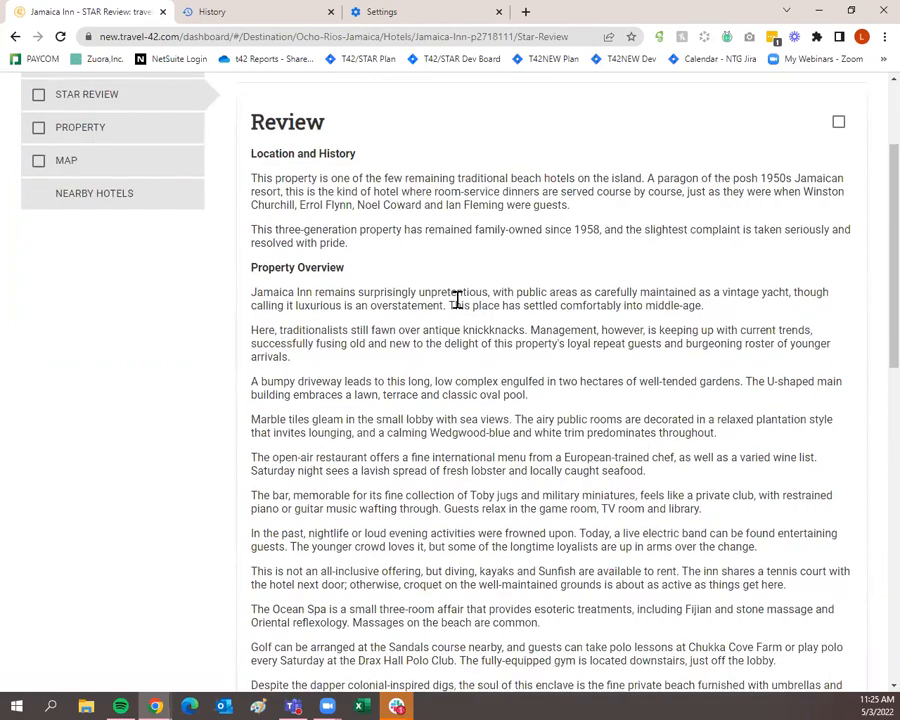
{"action": "scroll", "coordinate": [456, 298], "scroll_direction": "down", "scroll_amount": 2}
{"action": "scroll", "coordinate": [462, 320], "scroll_direction": "down", "scroll_amount": 4}
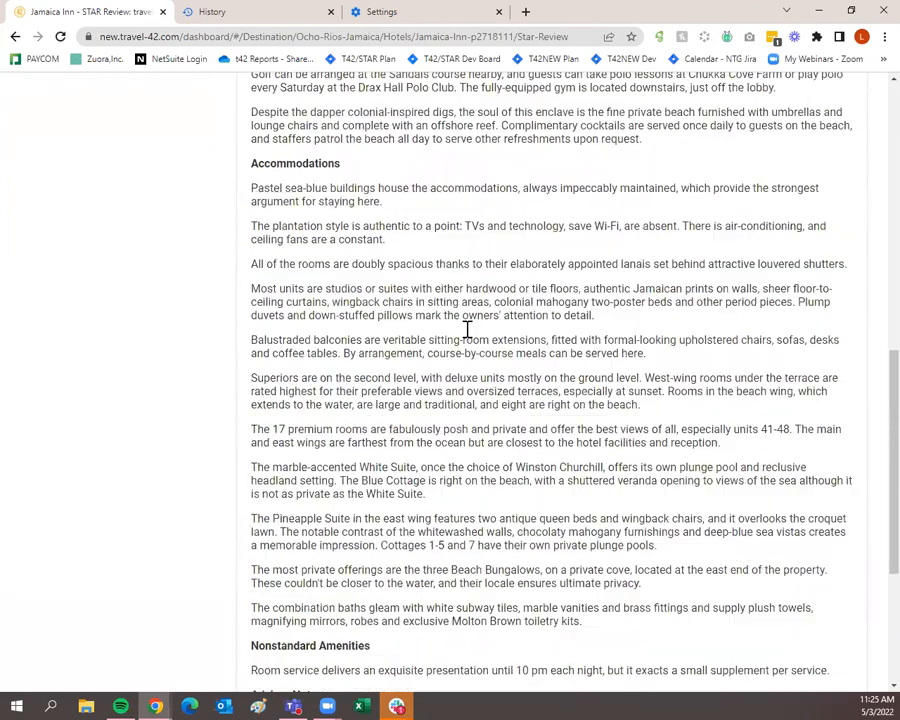
{"action": "scroll", "coordinate": [466, 330], "scroll_direction": "down", "scroll_amount": 3}
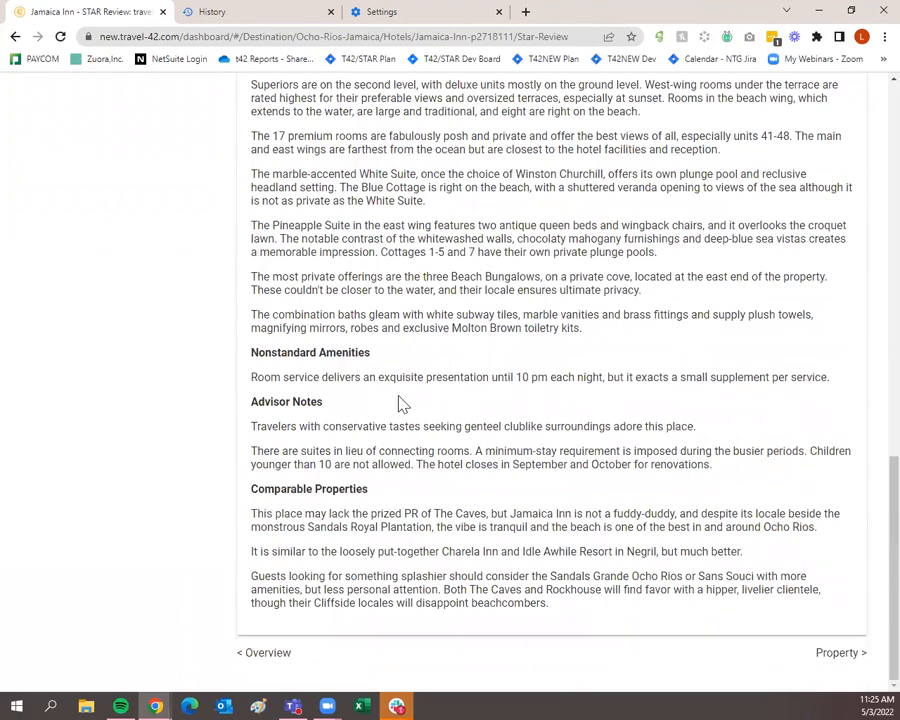
{"action": "scroll", "coordinate": [610, 528], "scroll_direction": "up", "scroll_amount": 1}
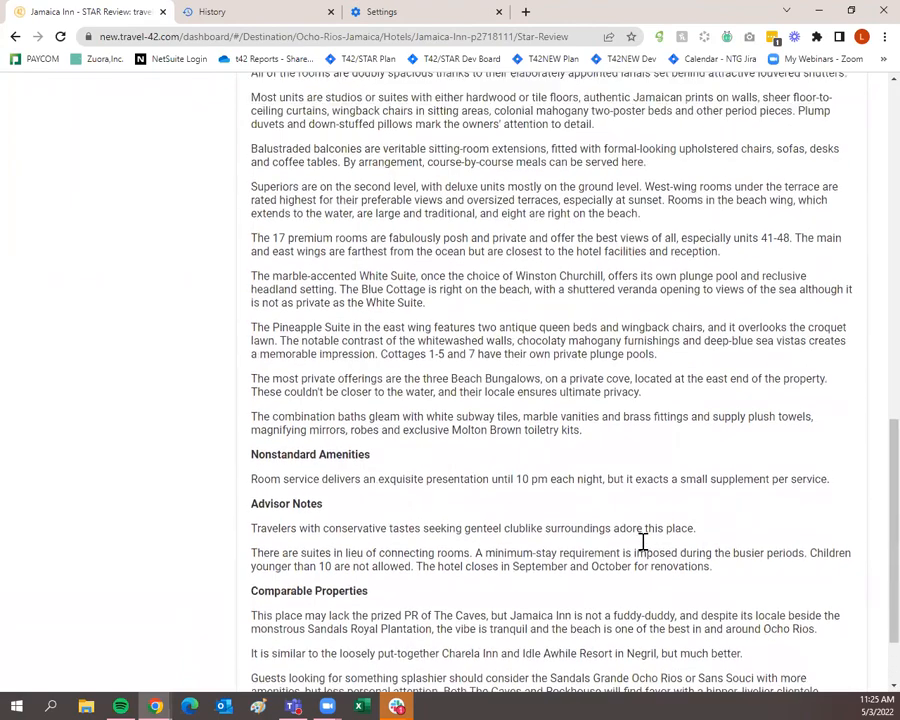
{"action": "scroll", "coordinate": [650, 543], "scroll_direction": "up", "scroll_amount": 15}
{"action": "left_click", "coordinate": [839, 289]}
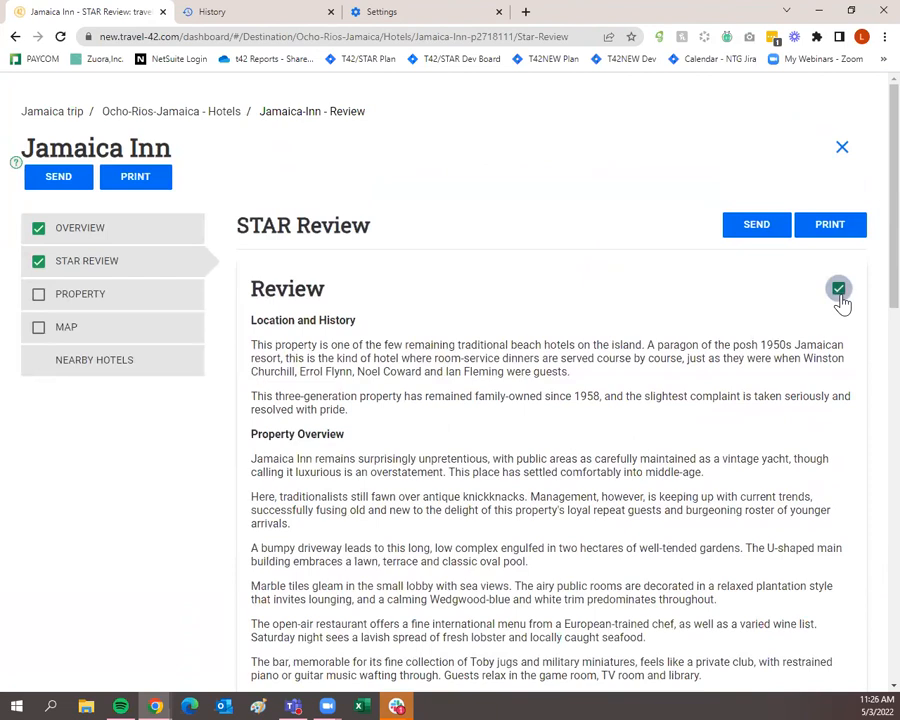
Step: Look through Jamaica Inn's Property information and add Room Amenities and Hotel Facilities to the trip
{"action": "left_click", "coordinate": [173, 304]}
{"action": "scroll", "coordinate": [474, 384], "scroll_direction": "down", "scroll_amount": 1}
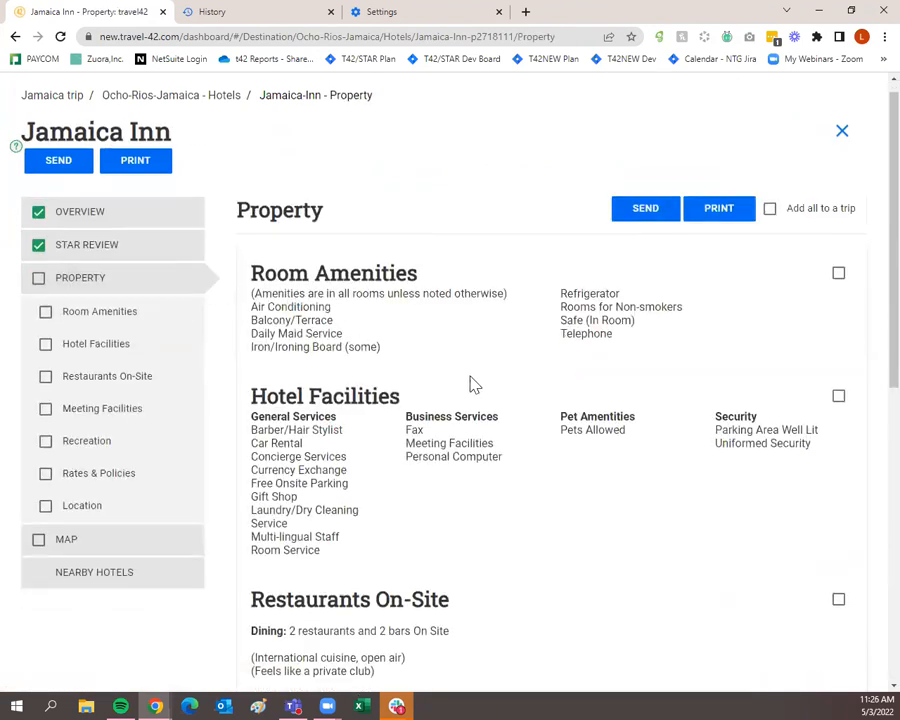
{"action": "scroll", "coordinate": [474, 384], "scroll_direction": "down", "scroll_amount": 5}
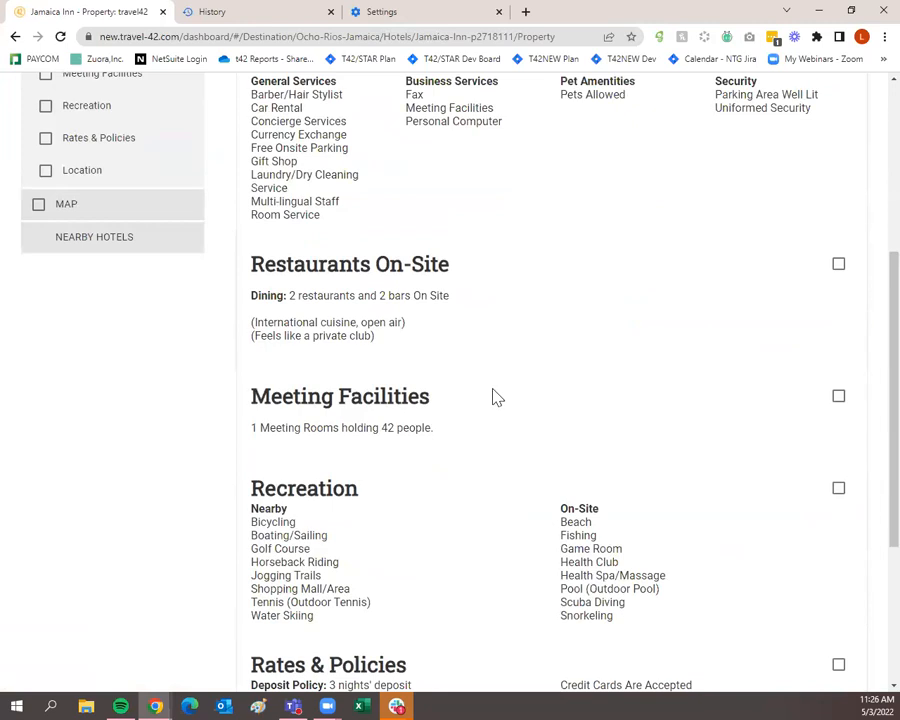
{"action": "scroll", "coordinate": [480, 380], "scroll_direction": "down", "scroll_amount": 1}
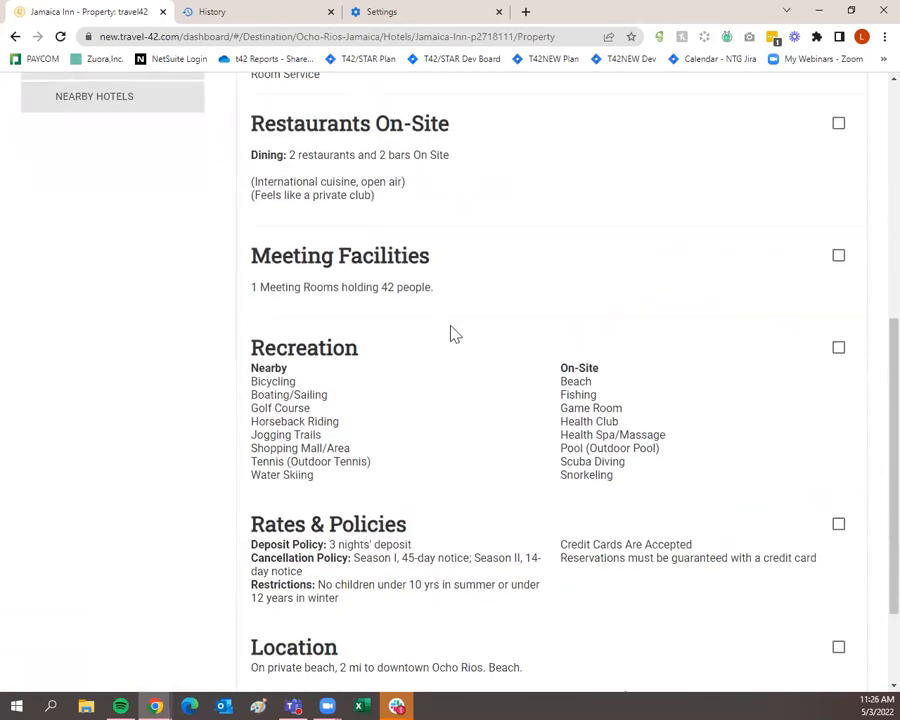
{"action": "scroll", "coordinate": [452, 332], "scroll_direction": "down", "scroll_amount": 1}
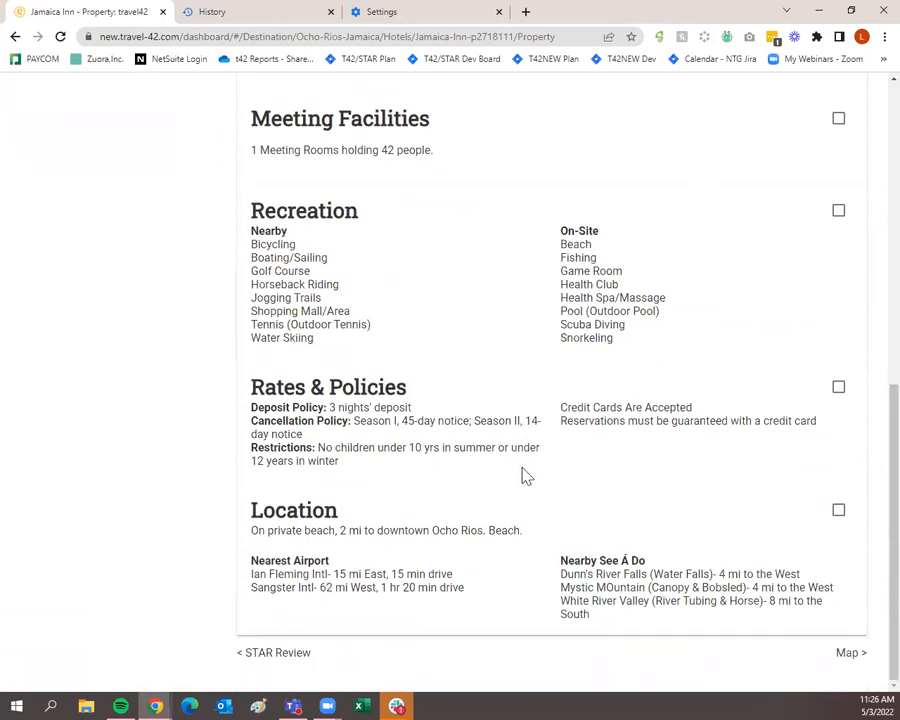
{"action": "scroll", "coordinate": [600, 622], "scroll_direction": "up", "scroll_amount": 4}
{"action": "scroll", "coordinate": [604, 625], "scroll_direction": "up", "scroll_amount": 1}
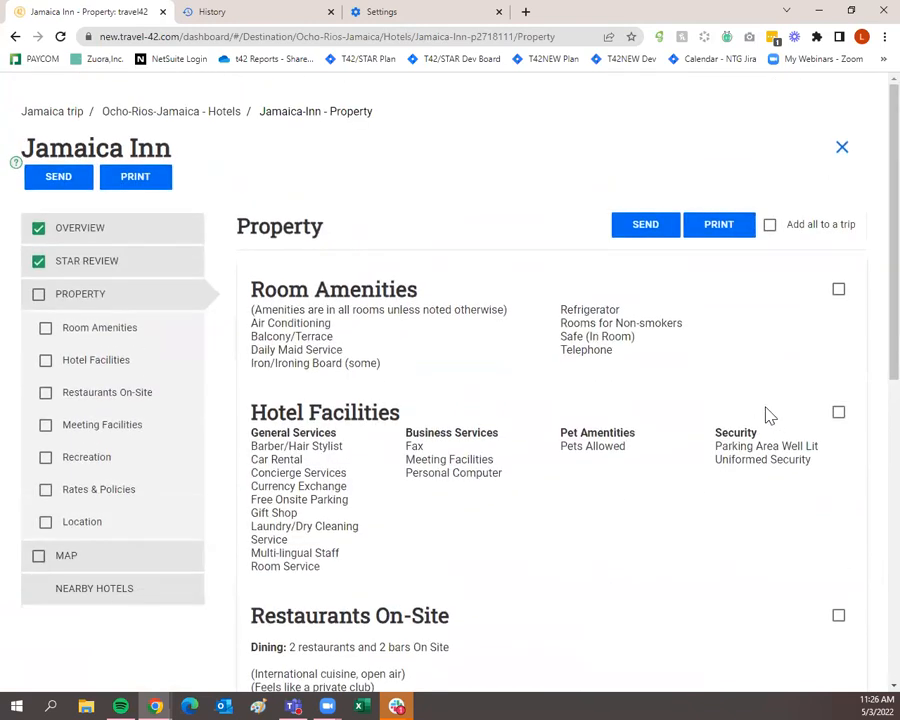
{"action": "left_click", "coordinate": [838, 289]}
{"action": "left_click", "coordinate": [838, 412]}
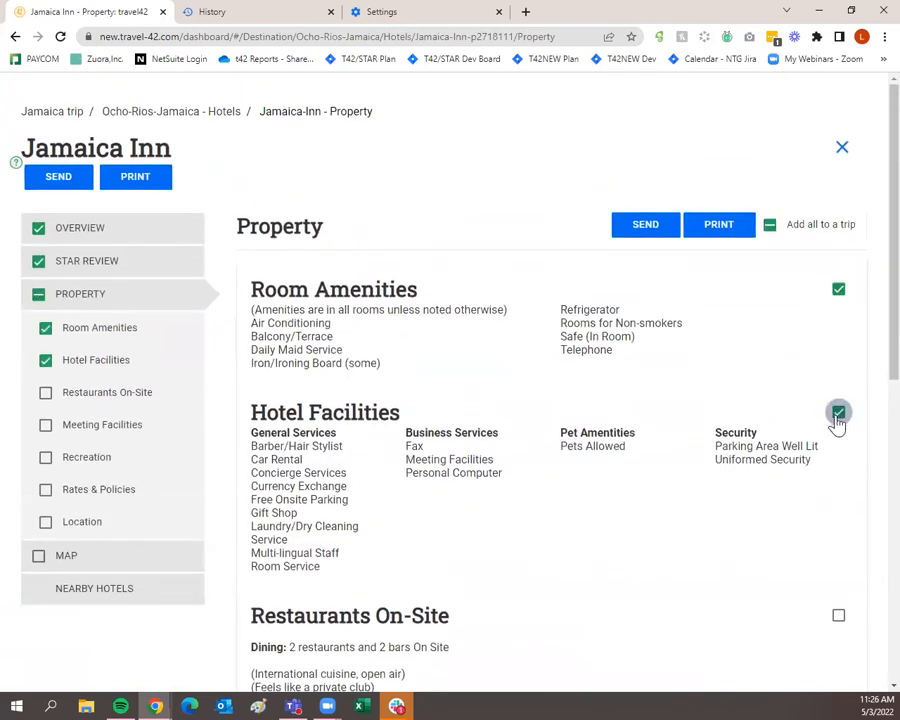
Step: Add Jamaica Inn's Restaurants On-Site, Recreation and Location sections to the trip
{"action": "scroll", "coordinate": [834, 424], "scroll_direction": "down", "scroll_amount": 2}
{"action": "left_click", "coordinate": [834, 404]}
{"action": "scroll", "coordinate": [316, 392], "scroll_direction": "down", "scroll_amount": 2}
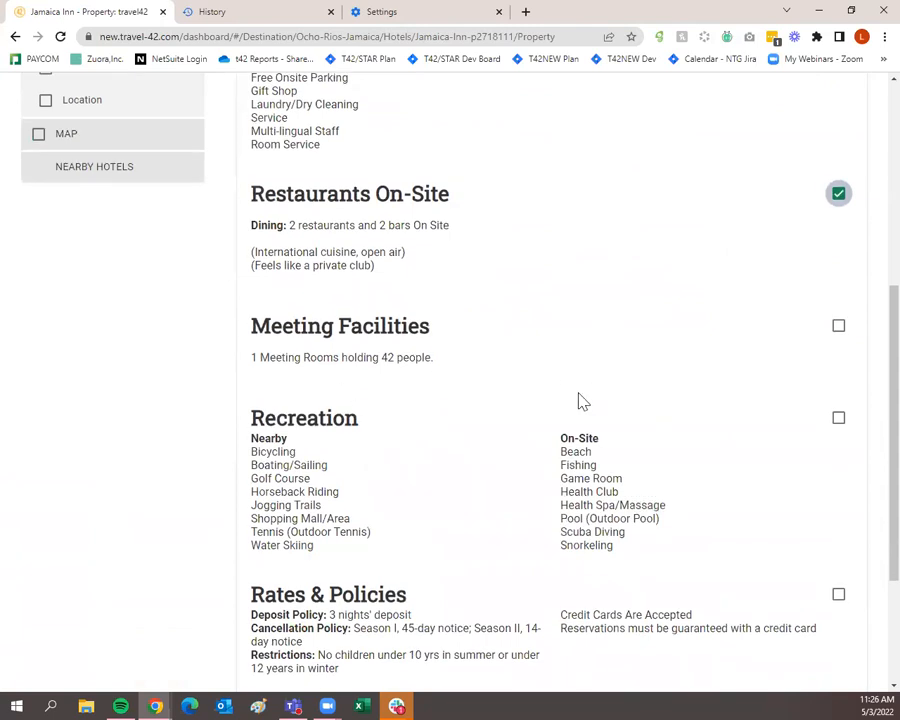
{"action": "scroll", "coordinate": [600, 402], "scroll_direction": "down", "scroll_amount": 1}
{"action": "left_click", "coordinate": [838, 350]}
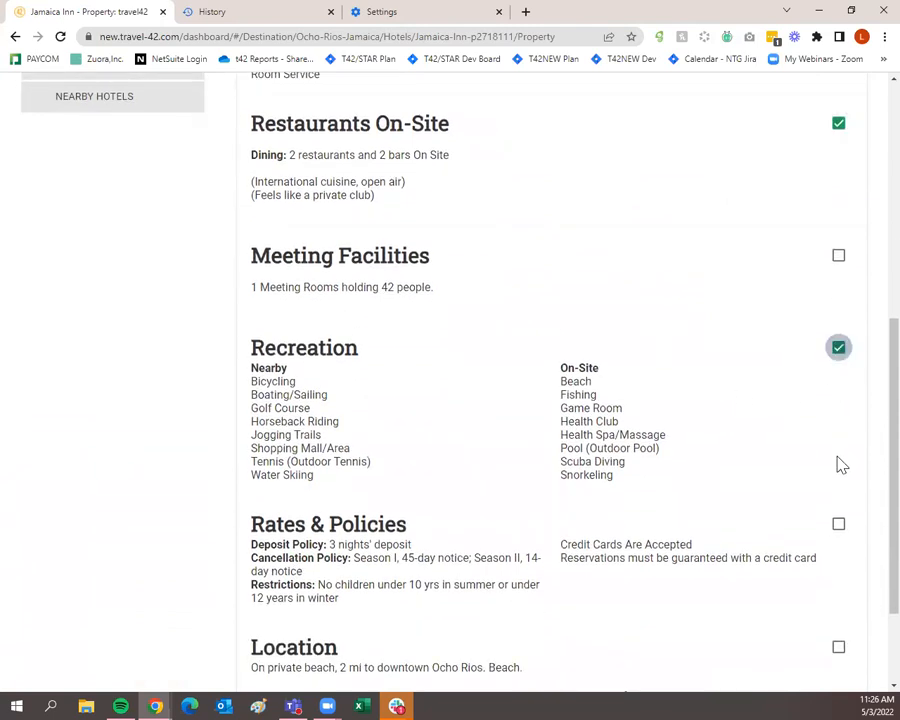
{"action": "scroll", "coordinate": [825, 470], "scroll_direction": "down", "scroll_amount": 2}
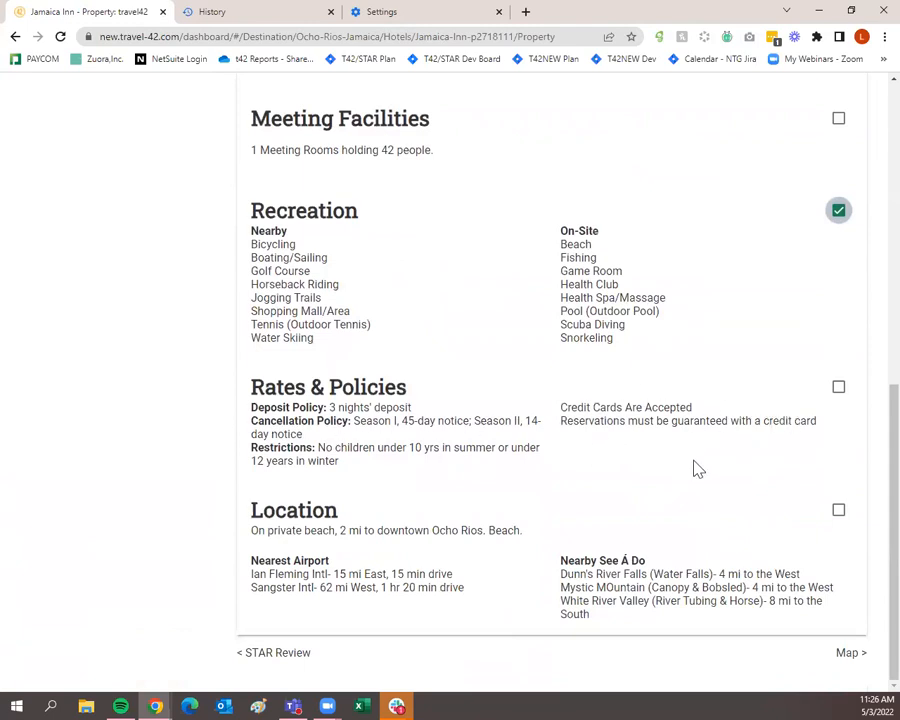
{"action": "left_click", "coordinate": [838, 511]}
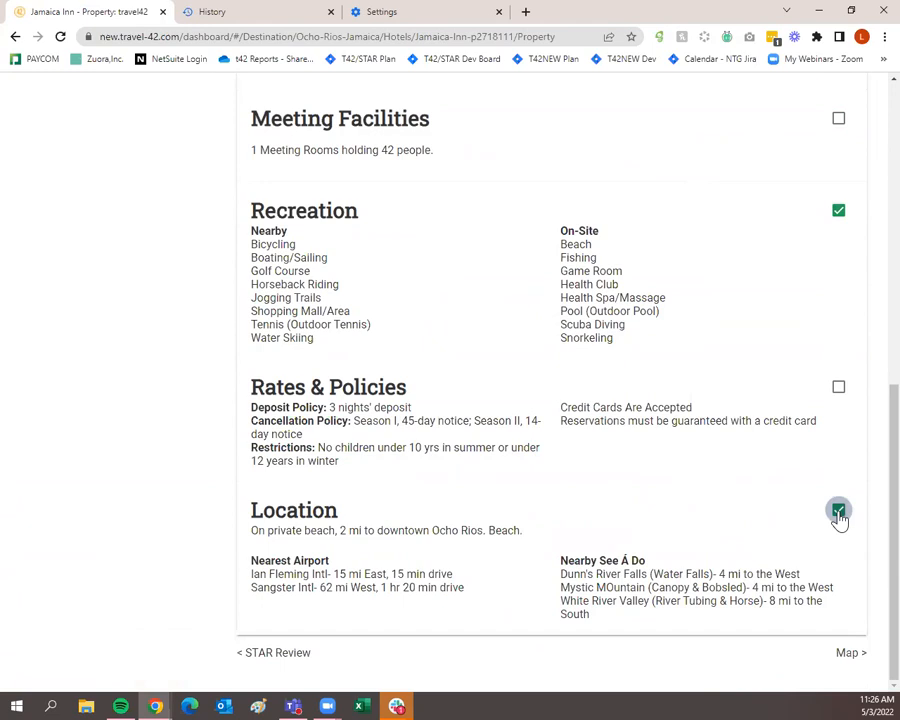
{"action": "scroll", "coordinate": [556, 464], "scroll_direction": "up", "scroll_amount": 6}
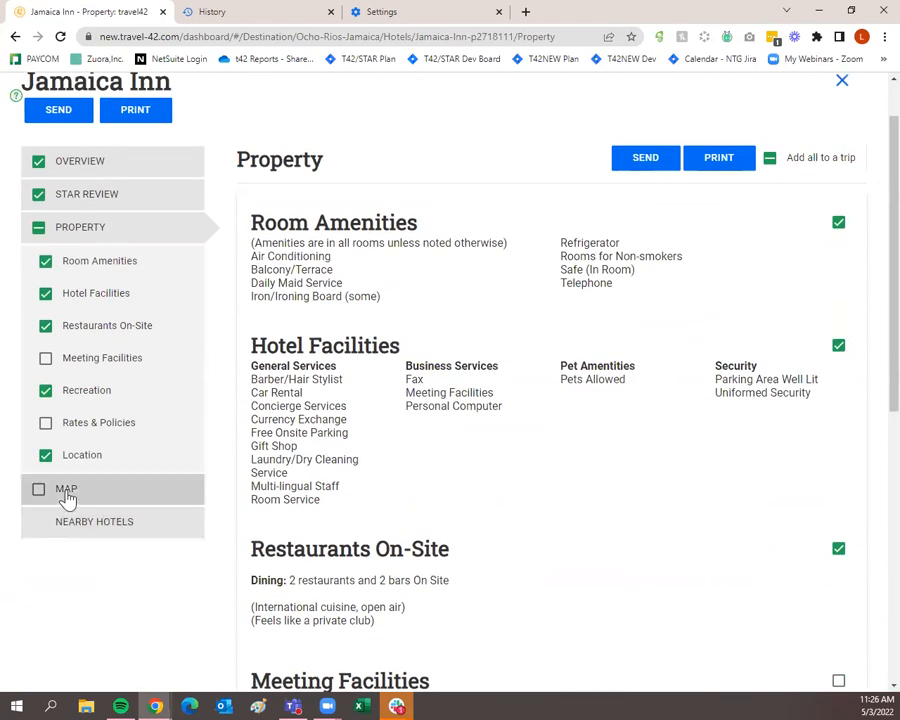
Step: Add Jamaica Inn's Map to the trip and return to the Ocho Rios hotel list
{"action": "left_click", "coordinate": [37, 492]}
{"action": "scroll", "coordinate": [390, 482], "scroll_direction": "up", "scroll_amount": 1}
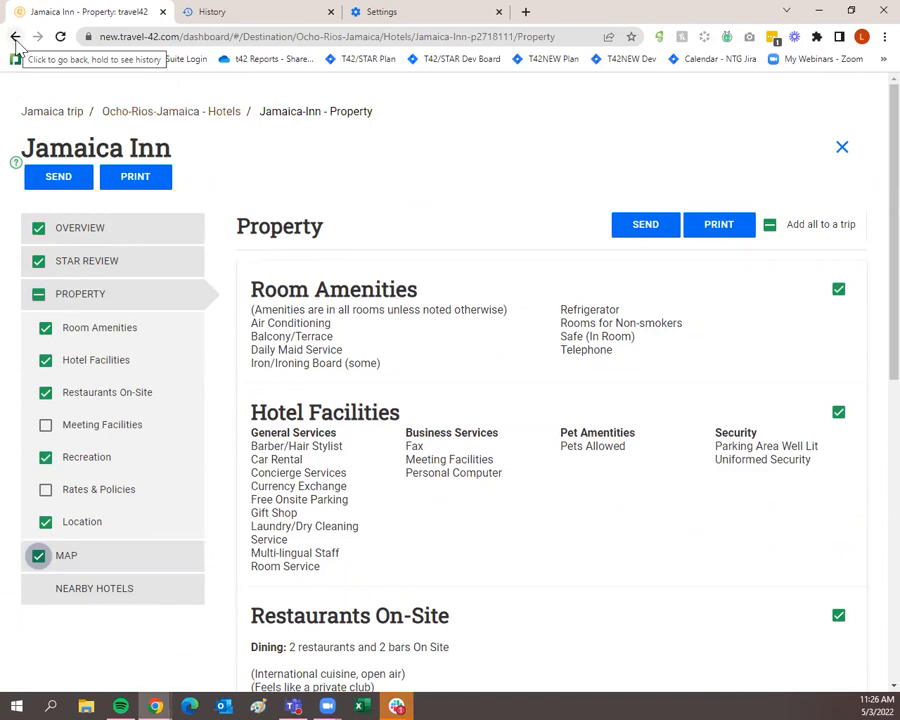
{"action": "left_click", "coordinate": [156, 116]}
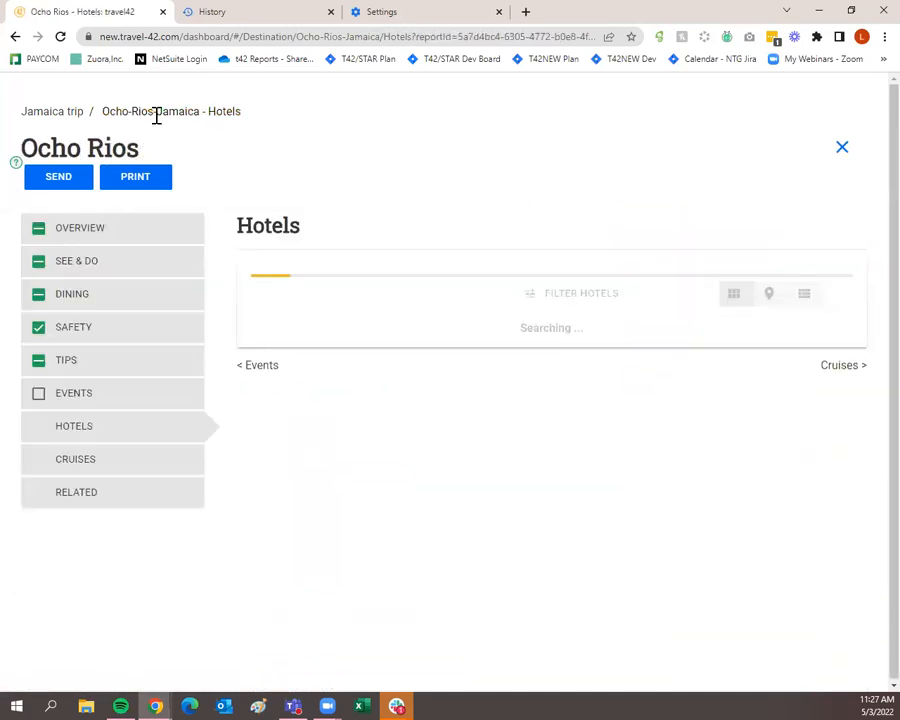
Step: Browse the Ocho Rios hotels and add Couples Tower Isle to the trip
{"action": "scroll", "coordinate": [520, 370], "scroll_direction": "down", "scroll_amount": 2}
{"action": "mouse_move", "coordinate": [348, 426]}
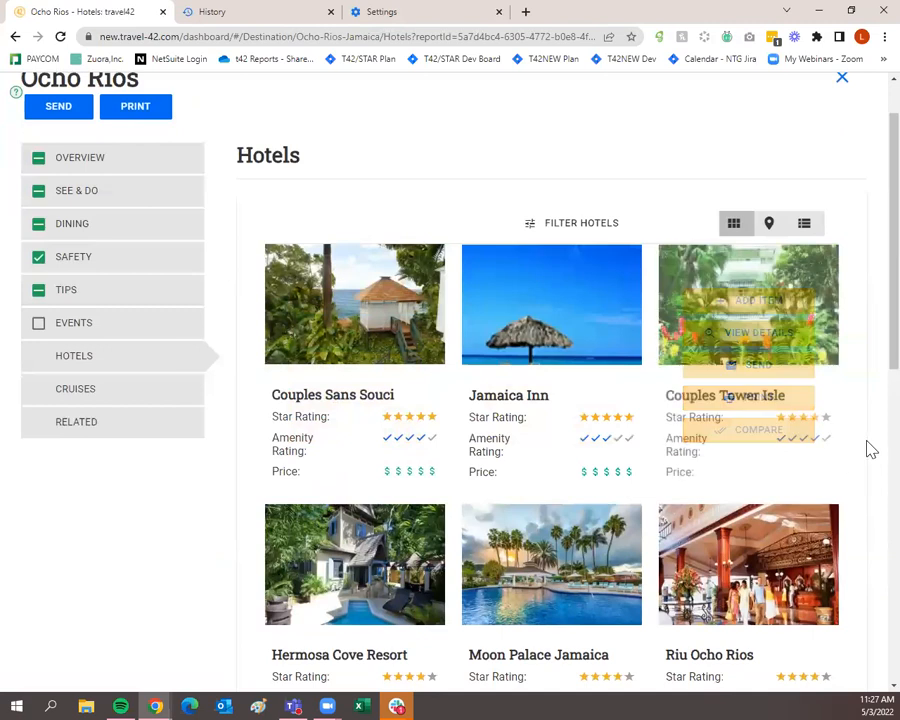
{"action": "scroll", "coordinate": [870, 448], "scroll_direction": "down", "scroll_amount": 2}
{"action": "scroll", "coordinate": [870, 450], "scroll_direction": "down", "scroll_amount": 2}
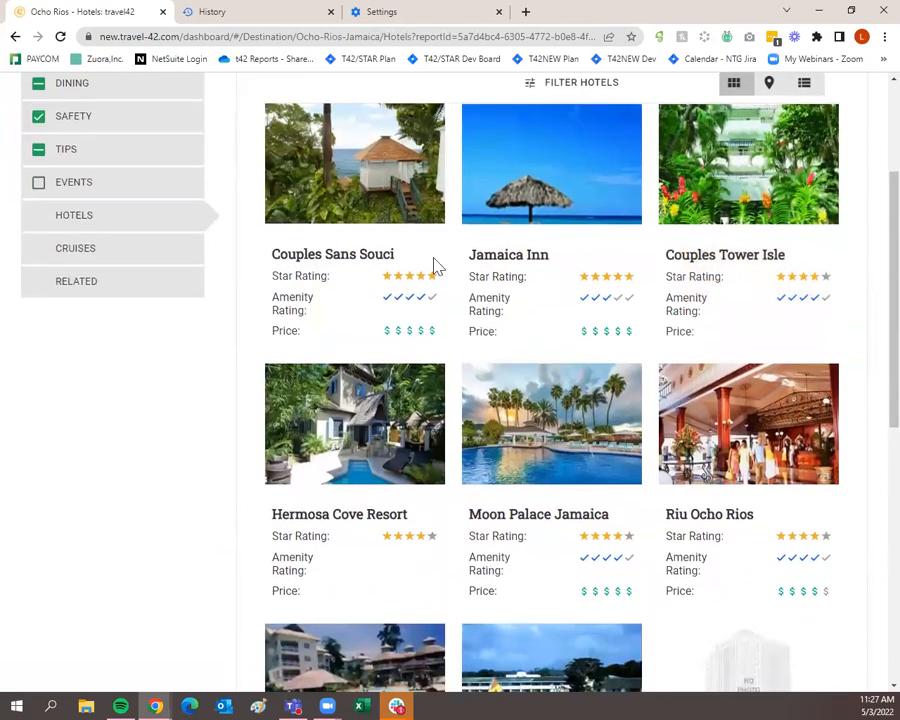
{"action": "mouse_move", "coordinate": [717, 326]}
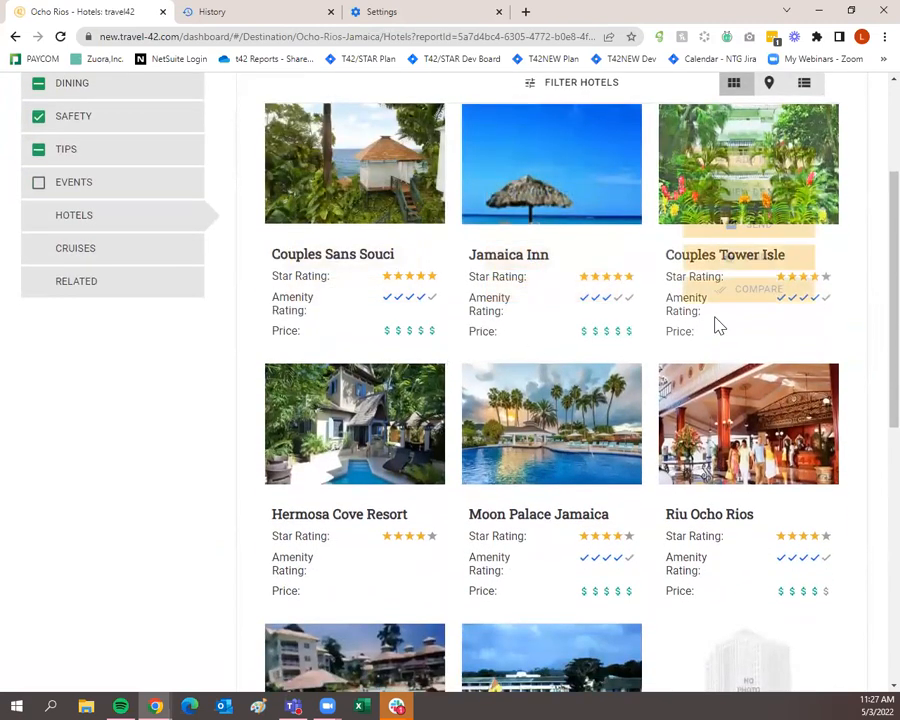
{"action": "scroll", "coordinate": [720, 330], "scroll_direction": "up", "scroll_amount": 2}
{"action": "left_click", "coordinate": [797, 236]}
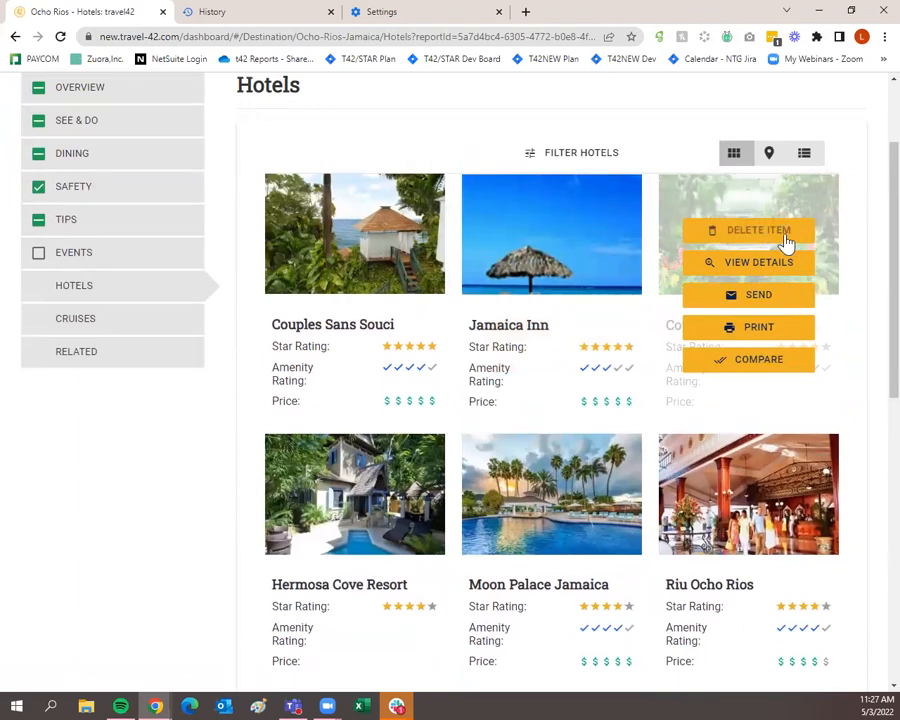
Step: Examine the hotel filter options, including ratings, search type, preferences, location and property type, without applying any
{"action": "scroll", "coordinate": [210, 470], "scroll_direction": "down", "scroll_amount": 2}
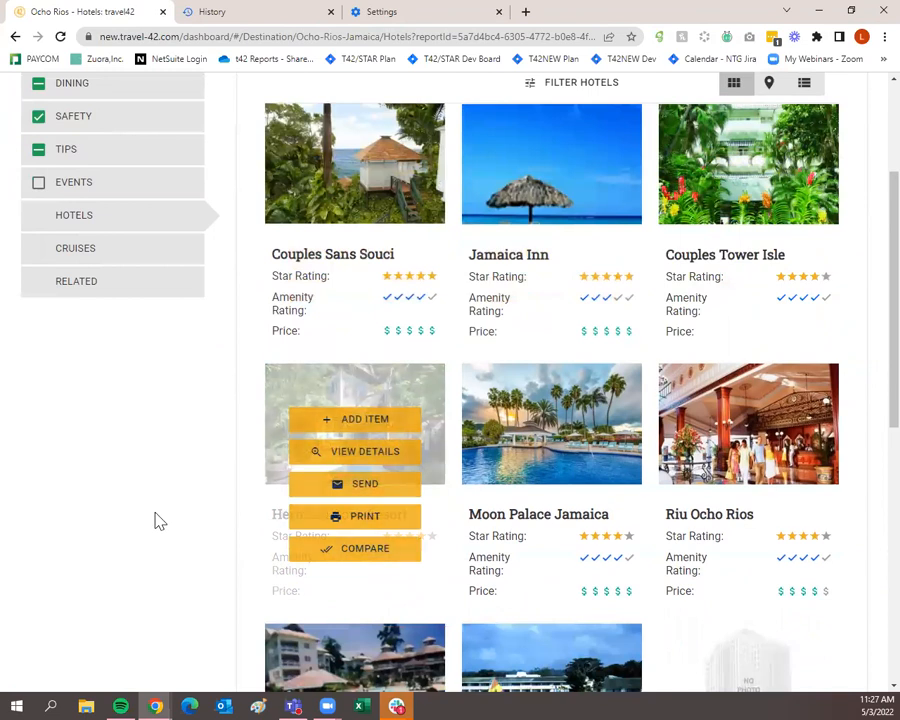
{"action": "scroll", "coordinate": [155, 520], "scroll_direction": "up", "scroll_amount": 2}
{"action": "scroll", "coordinate": [155, 520], "scroll_direction": "up", "scroll_amount": 1}
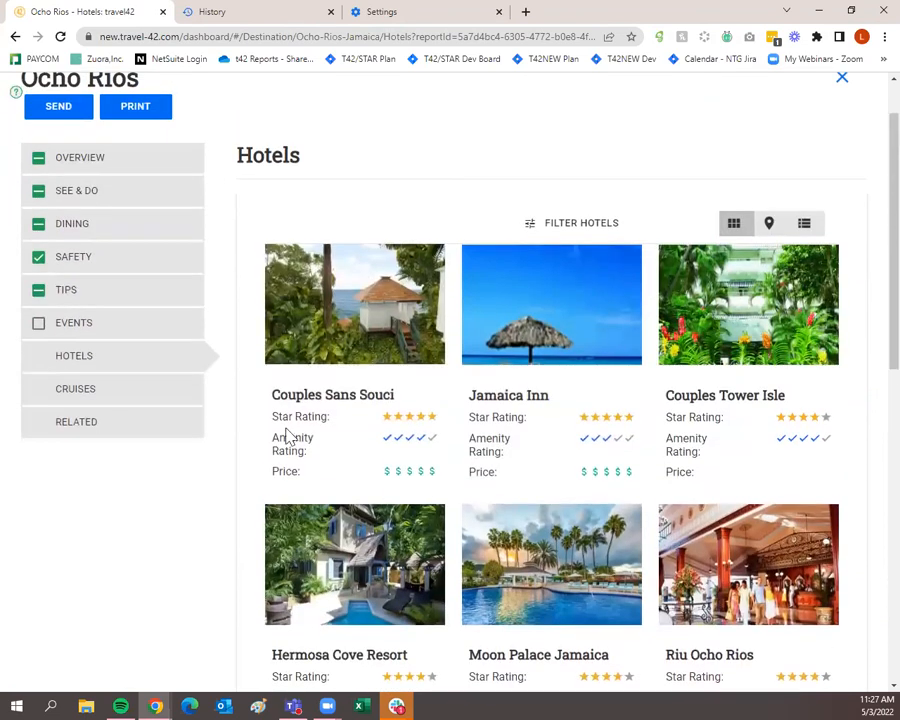
{"action": "left_click", "coordinate": [579, 230]}
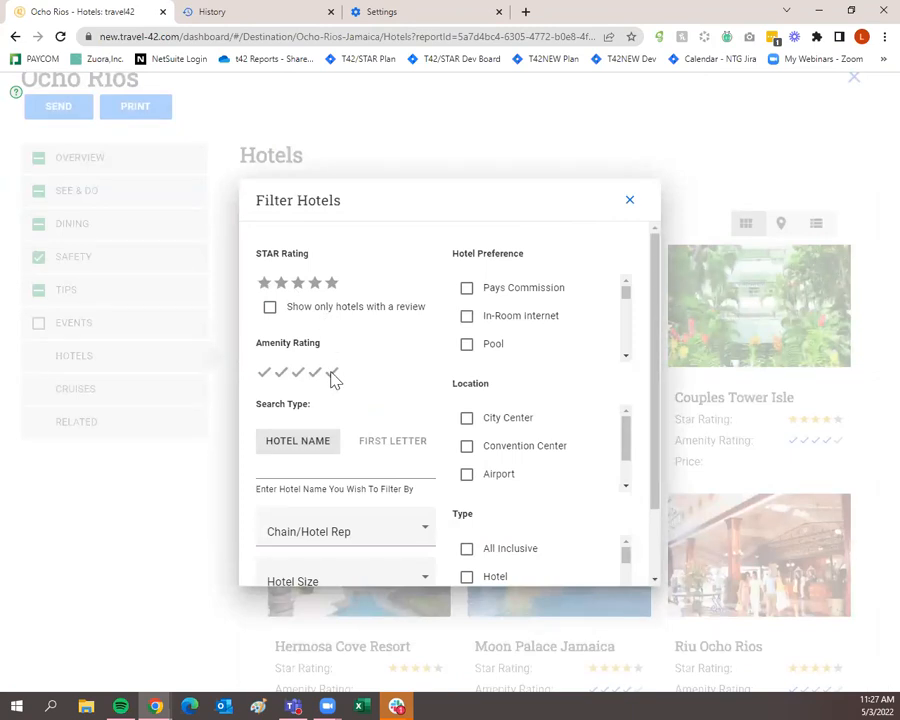
{"action": "scroll", "coordinate": [344, 382], "scroll_direction": "down", "scroll_amount": 2}
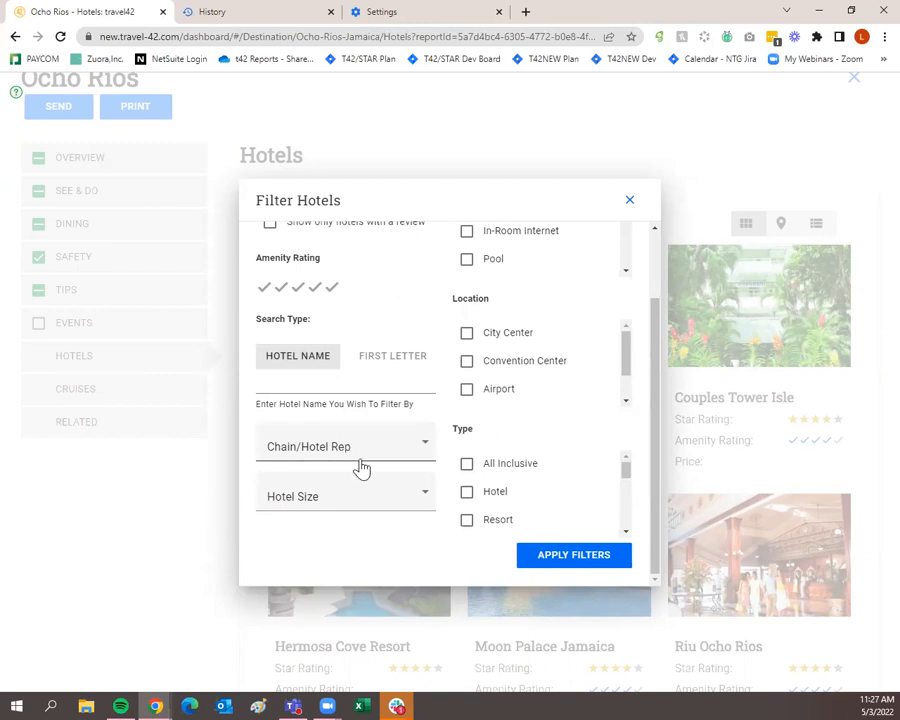
{"action": "scroll", "coordinate": [528, 446], "scroll_direction": "up", "scroll_amount": 3}
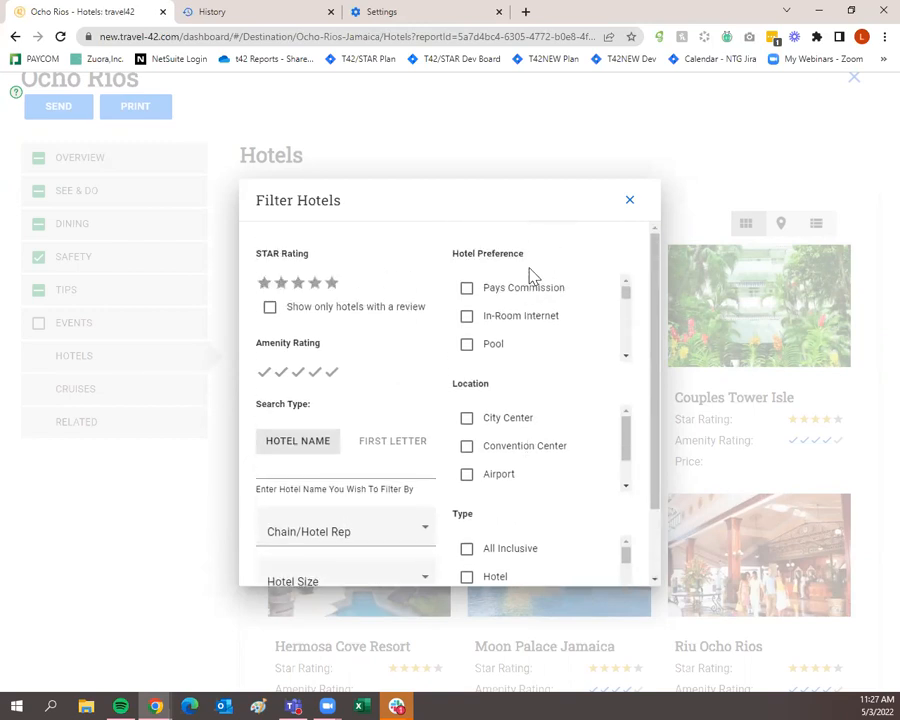
{"action": "scroll", "coordinate": [432, 341], "scroll_direction": "down", "scroll_amount": 3}
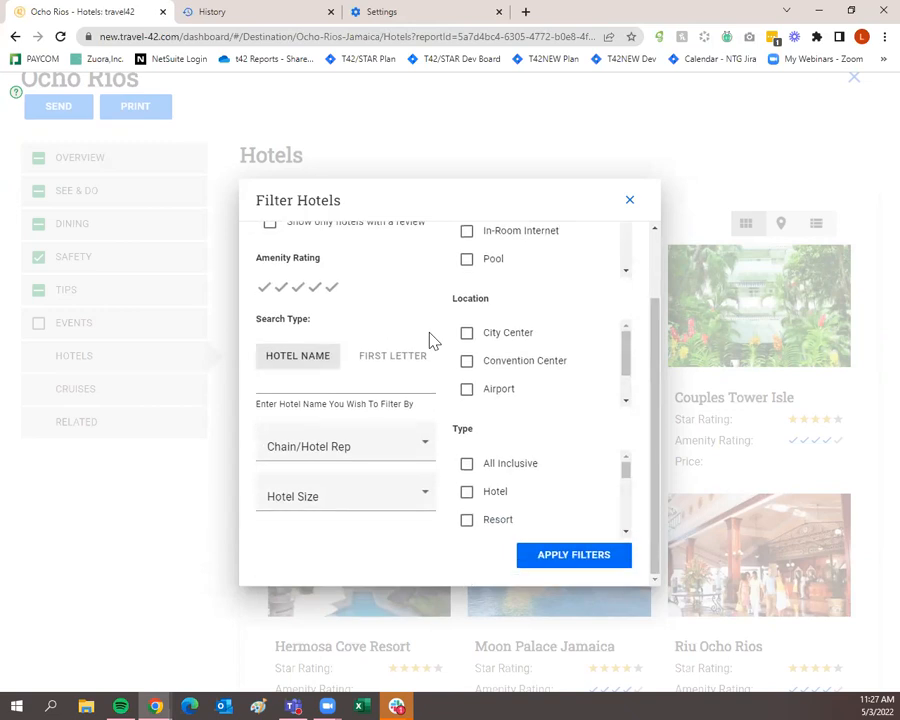
{"action": "scroll", "coordinate": [495, 444], "scroll_direction": "up", "scroll_amount": 1}
{"action": "scroll", "coordinate": [470, 446], "scroll_direction": "up", "scroll_amount": 2}
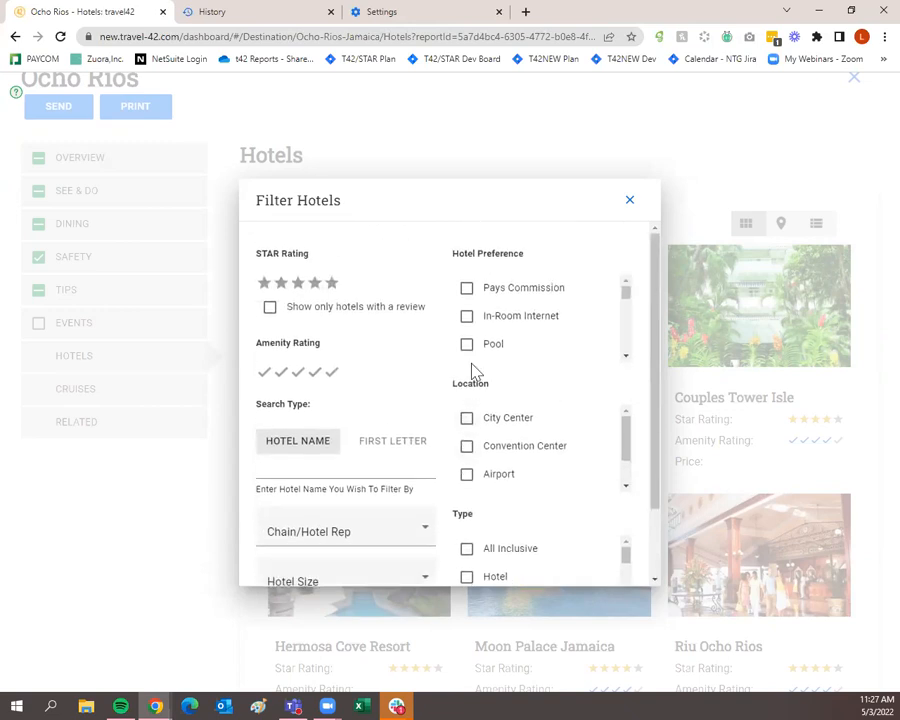
{"action": "left_click", "coordinate": [631, 202]}
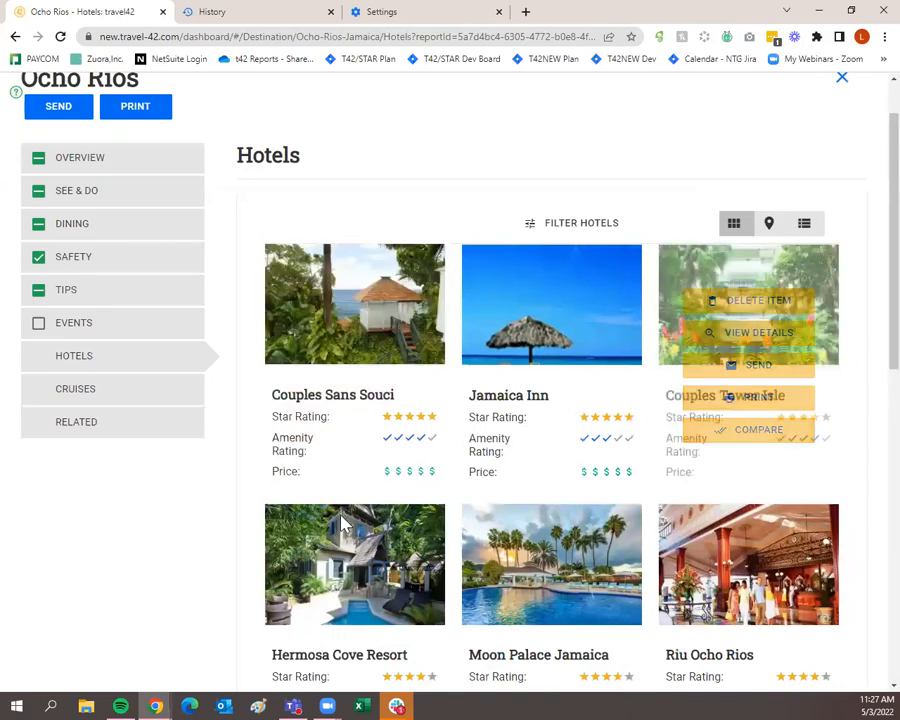
Step: Add the Hermosa Cove Resort, Moon Palace Jamaica and Riu Ocho Rios hotels to the trip
{"action": "scroll", "coordinate": [380, 497], "scroll_direction": "down", "scroll_amount": 1}
{"action": "left_click", "coordinate": [381, 494]}
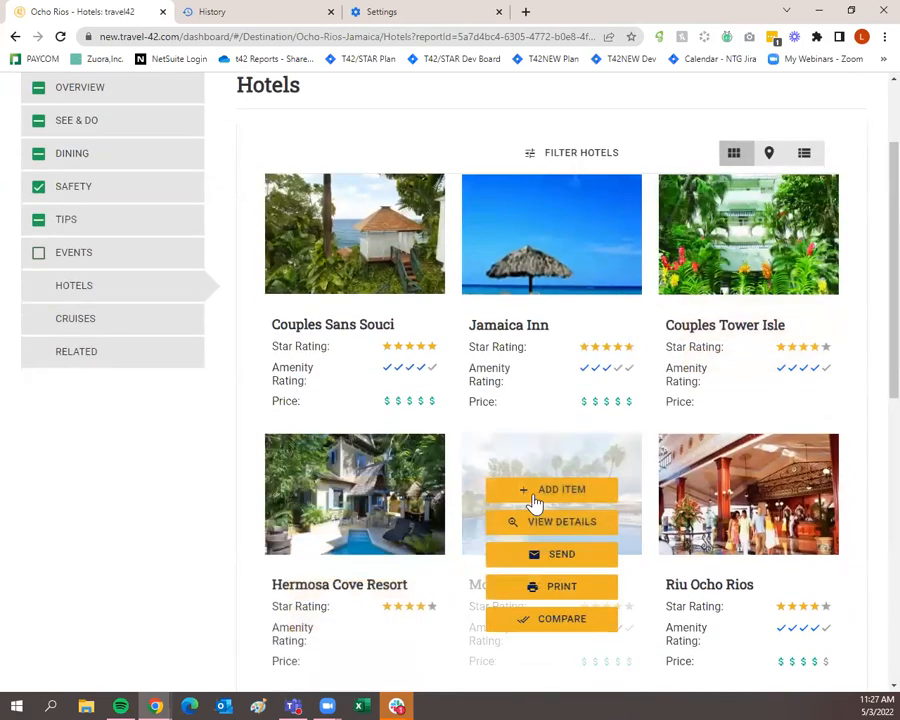
{"action": "left_click", "coordinate": [740, 493]}
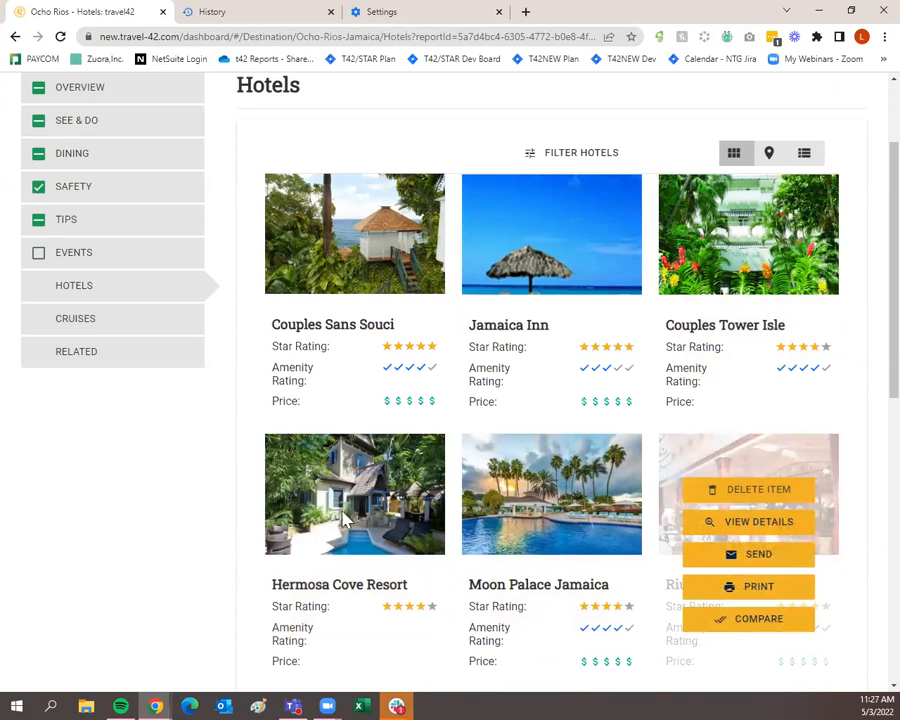
Step: Return to the Jamaica trip and open the list for changing the order of its guides and hotels
{"action": "scroll", "coordinate": [165, 558], "scroll_direction": "up", "scroll_amount": 1}
{"action": "scroll", "coordinate": [168, 558], "scroll_direction": "up", "scroll_amount": 1}
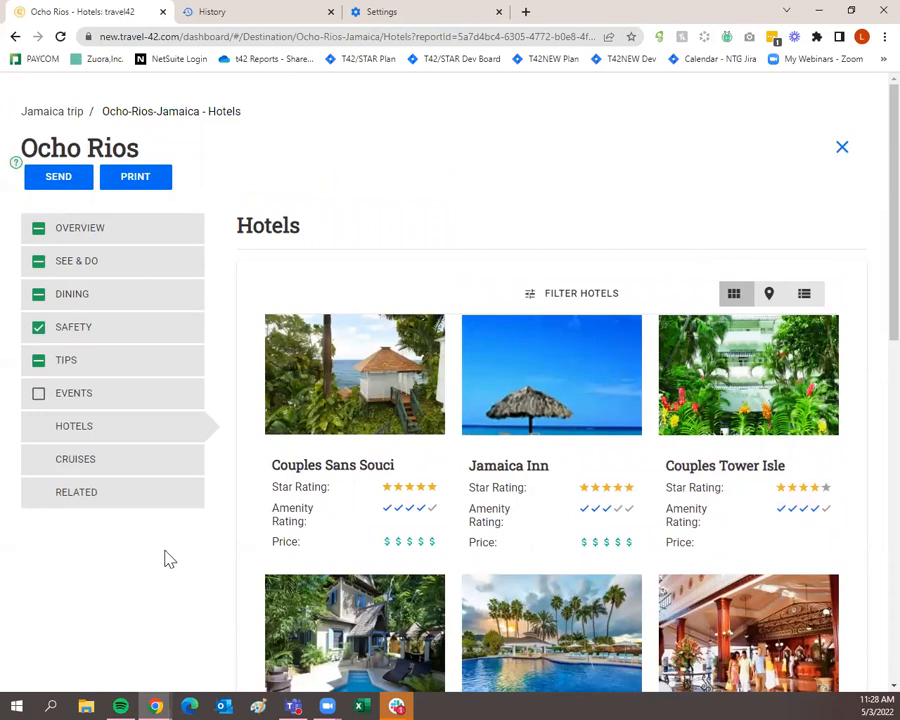
{"action": "left_click", "coordinate": [72, 118]}
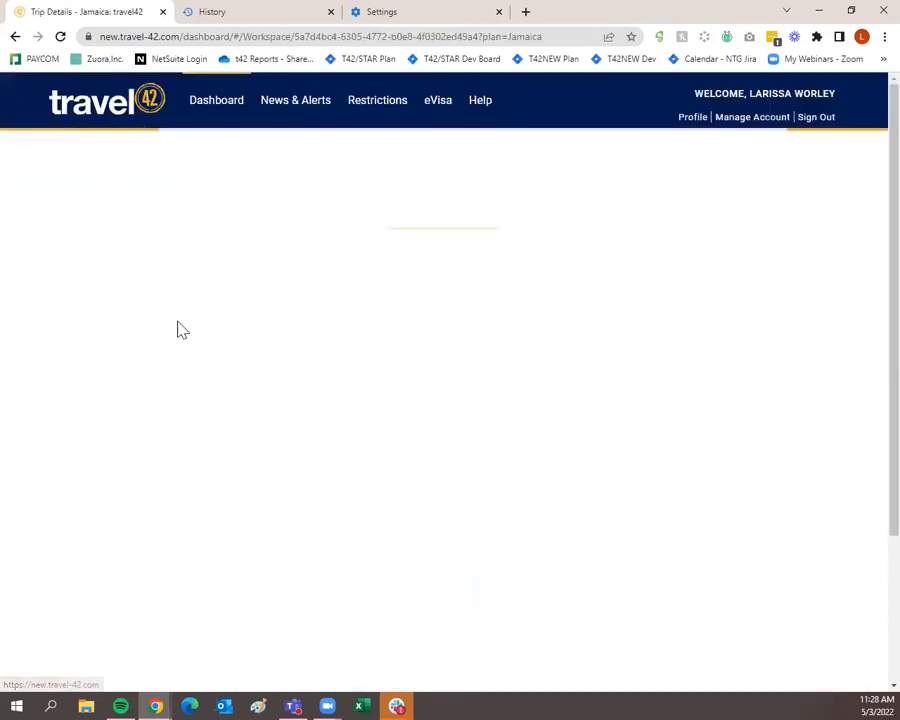
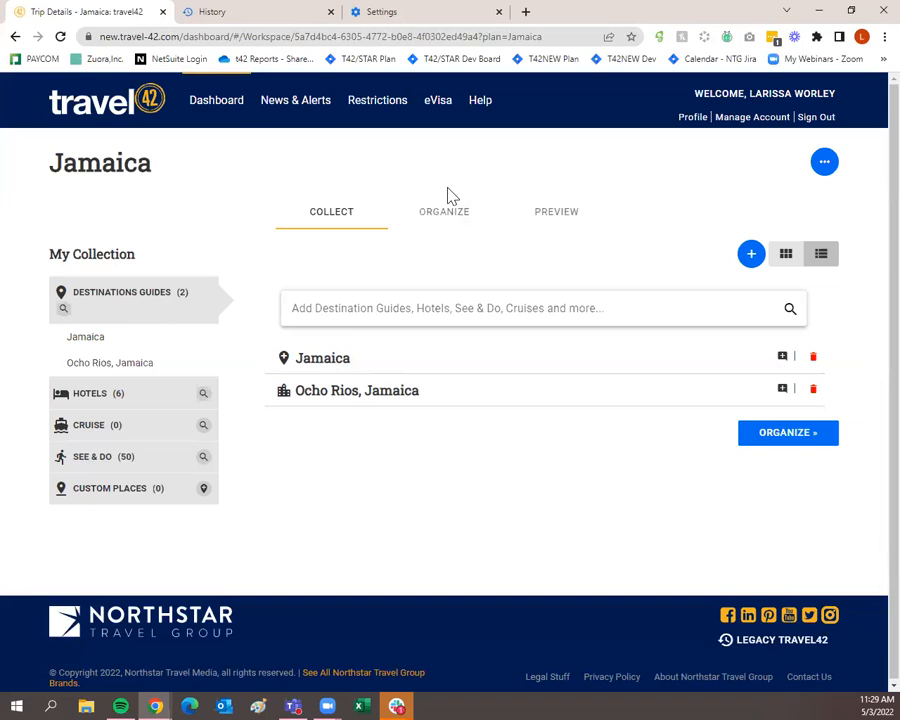
{"action": "left_click", "coordinate": [831, 177]}
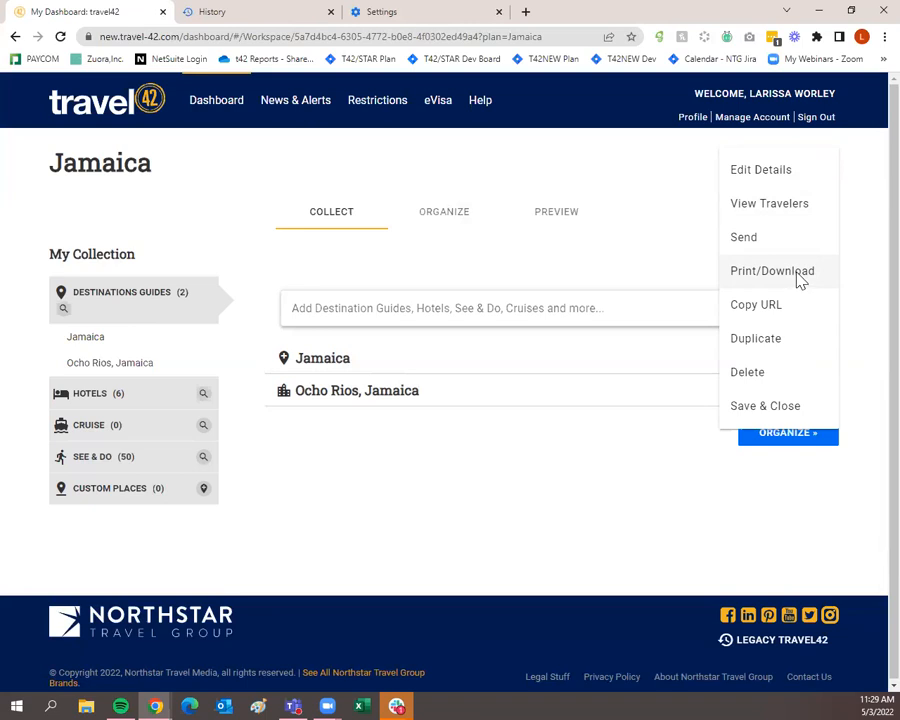
{"action": "left_click", "coordinate": [503, 167]}
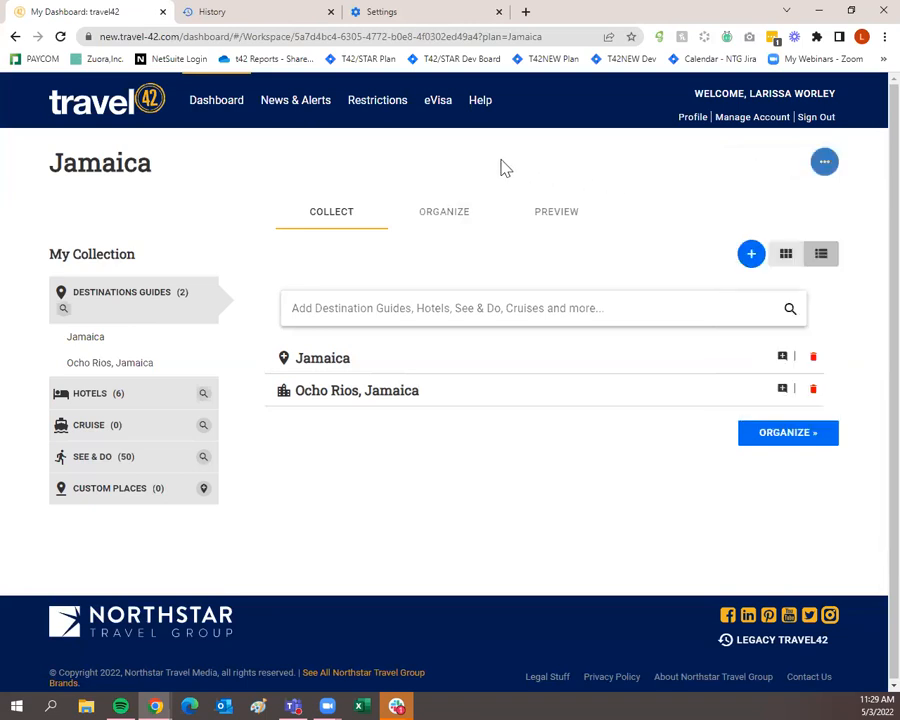
{"action": "left_click", "coordinate": [472, 212]}
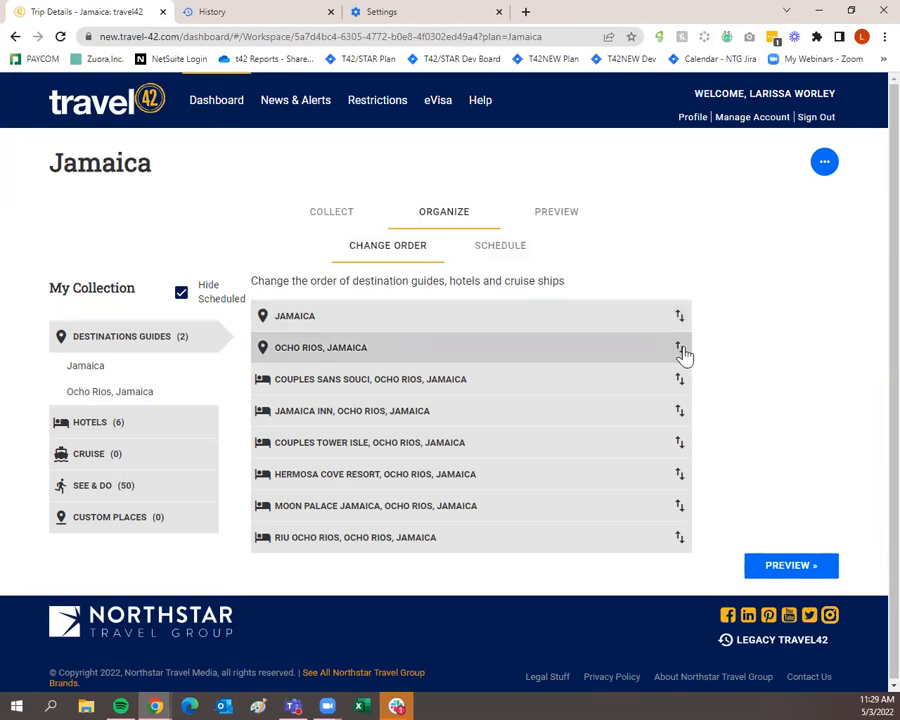
Step: Try placing Ocho Rios and Couples Sans Souci ahead of the Jamaica guide, and restore the original order
{"action": "left_click_drag", "start_coordinate": [683, 354], "coordinate": [677, 319]}
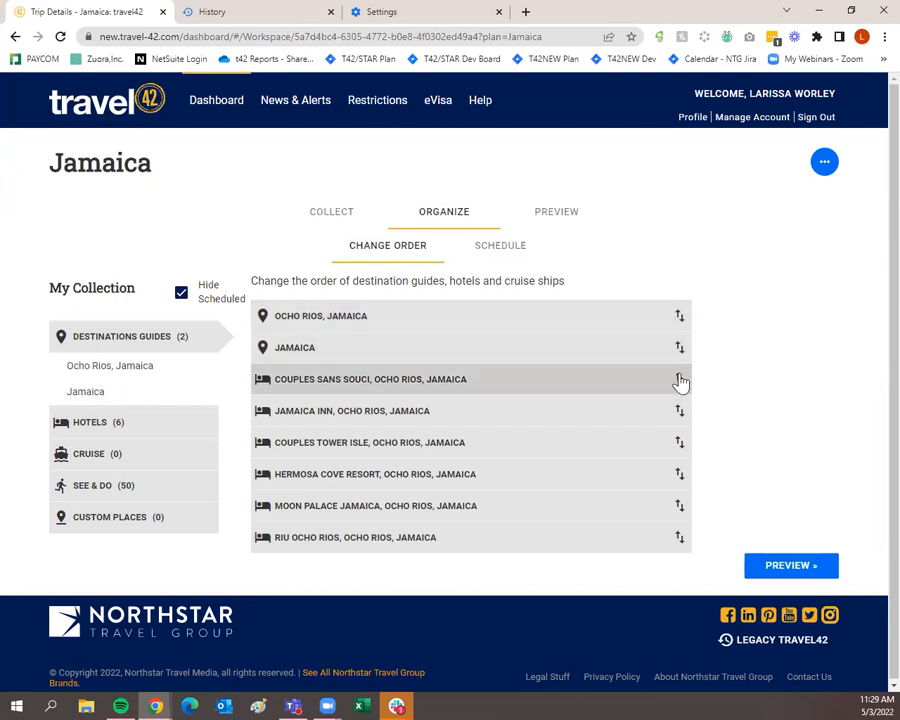
{"action": "left_click_drag", "start_coordinate": [680, 374], "coordinate": [681, 317]}
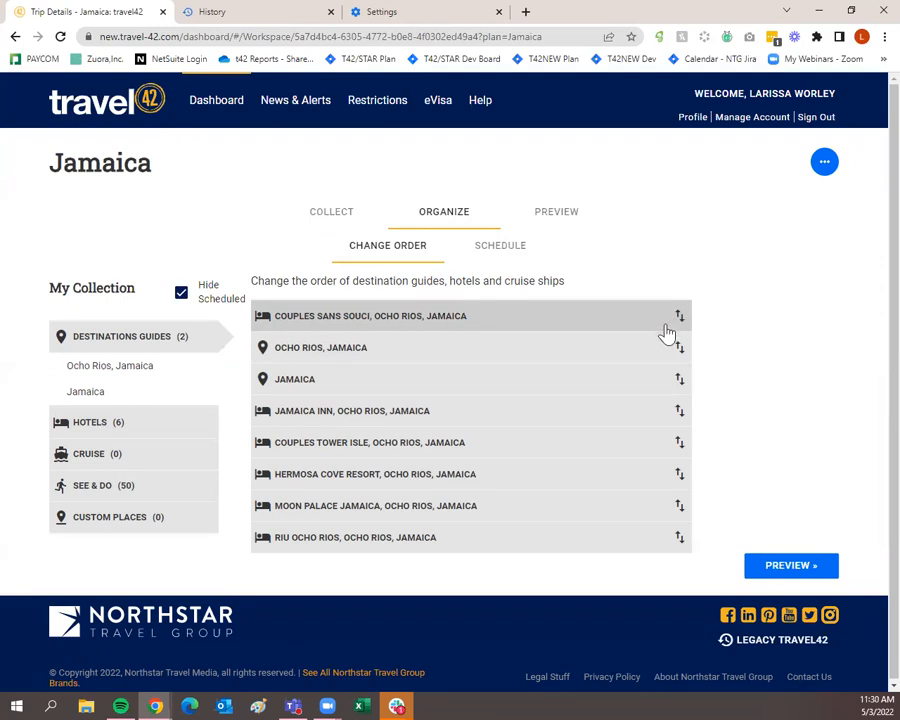
{"action": "left_click_drag", "start_coordinate": [678, 377], "coordinate": [674, 312]}
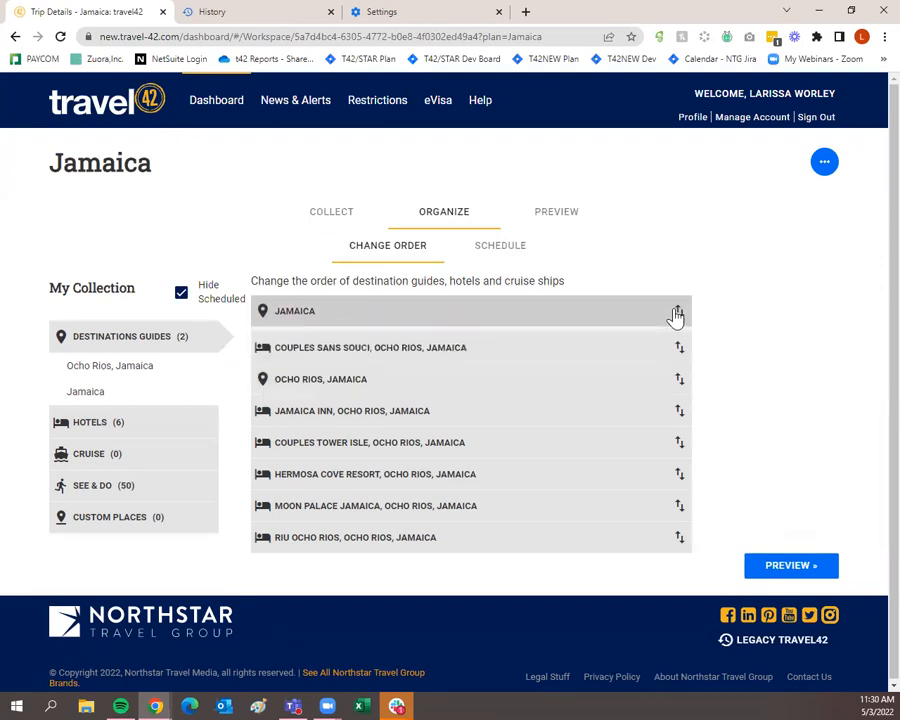
{"action": "left_click_drag", "start_coordinate": [678, 380], "coordinate": [679, 343]}
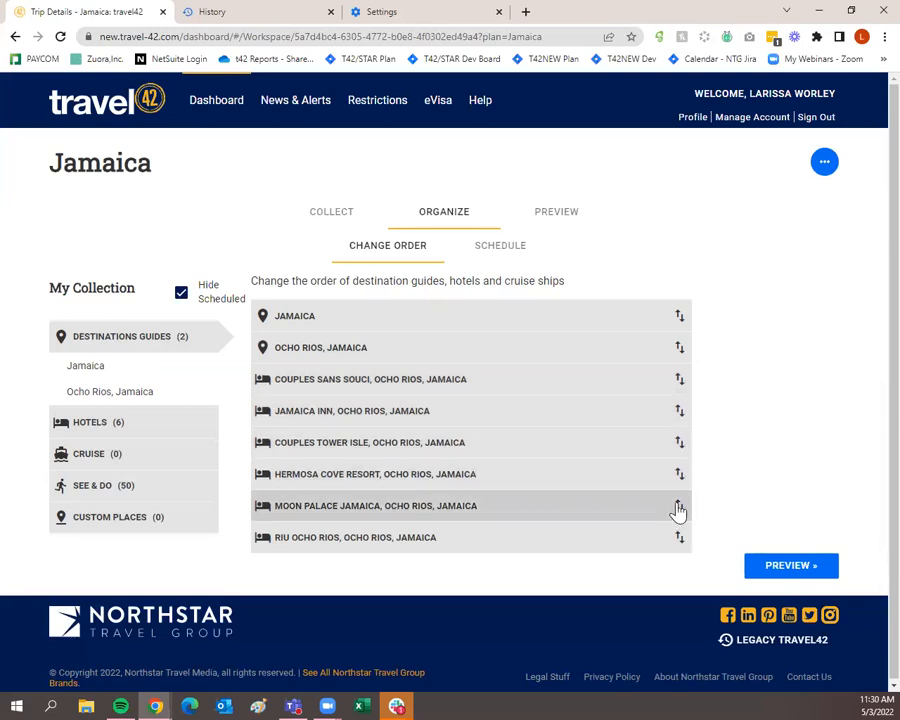
Step: Move Moon Palace Jamaica ahead of the other hotels, directly below the Ocho Rios guide
{"action": "left_click_drag", "start_coordinate": [678, 510], "coordinate": [684, 382]}
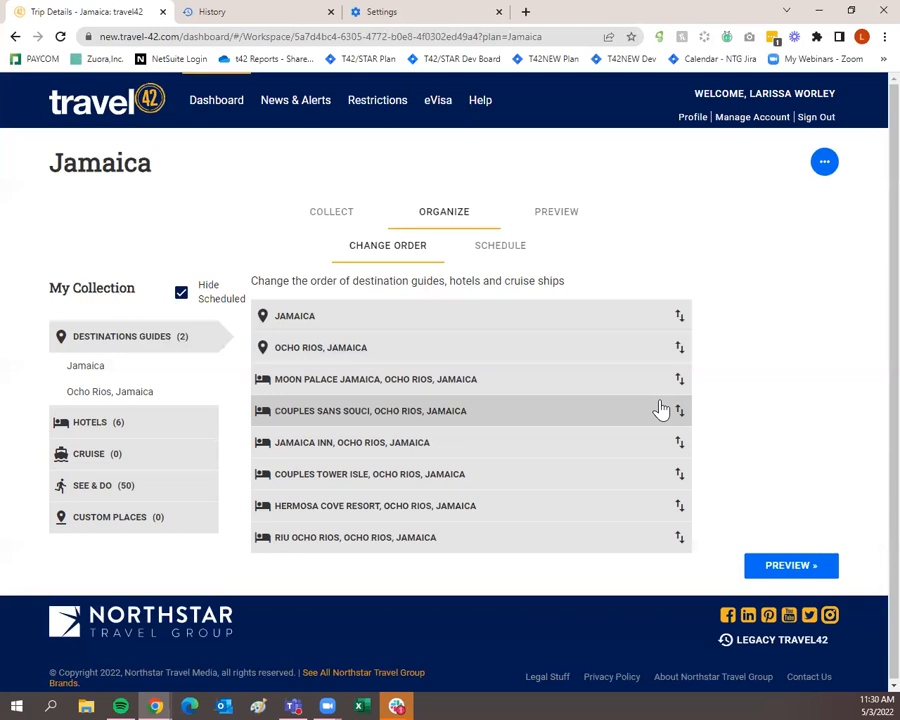
Step: Schedule the Jamaica destination guide on each day from May 17 to May 22, 2022 in the trip calendar
{"action": "left_click", "coordinate": [521, 257]}
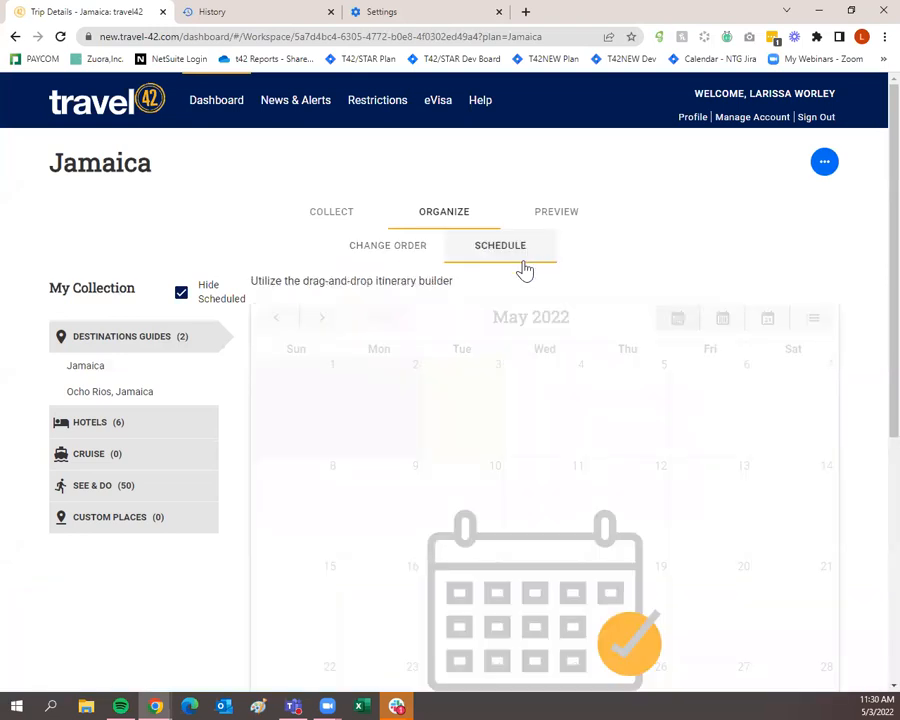
{"action": "scroll", "coordinate": [527, 272], "scroll_direction": "down", "scroll_amount": 1}
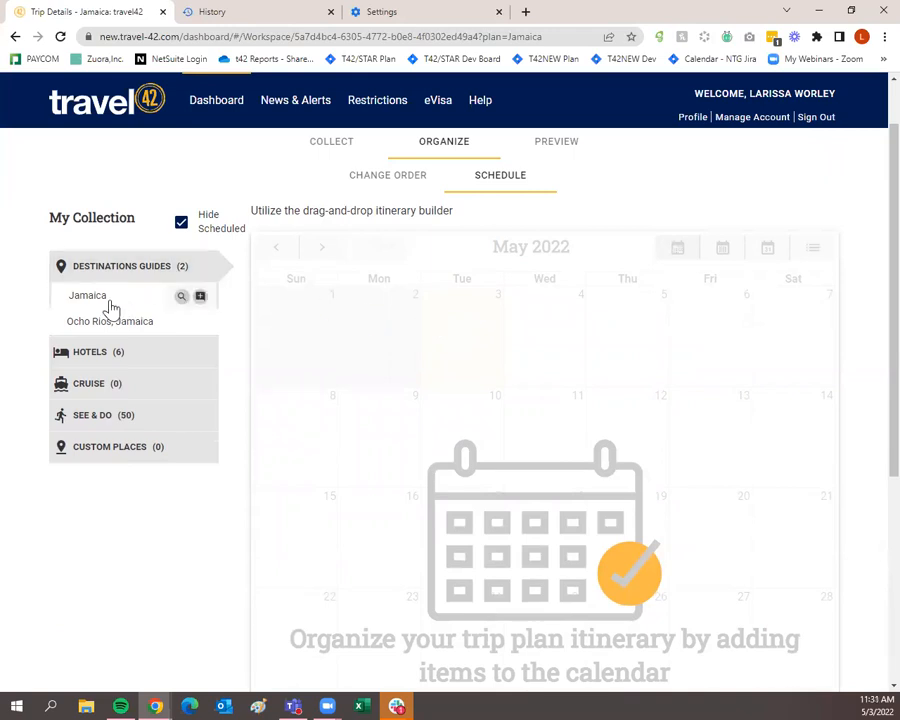
{"action": "left_click_drag", "start_coordinate": [112, 307], "coordinate": [510, 522]}
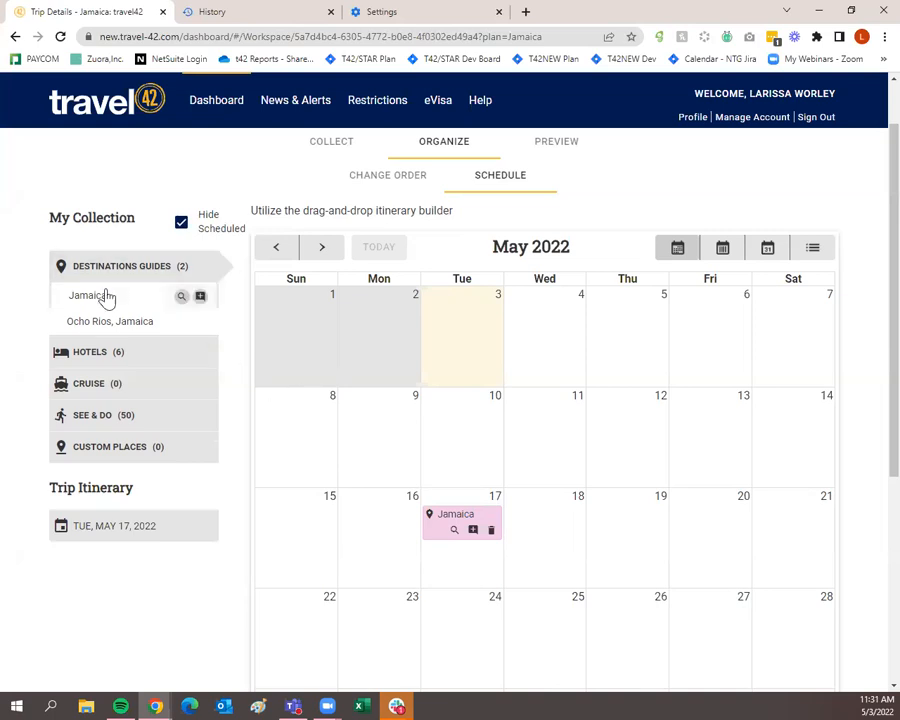
{"action": "left_click_drag", "start_coordinate": [108, 303], "coordinate": [566, 520]}
{"action": "left_click_drag", "start_coordinate": [130, 308], "coordinate": [647, 521]}
{"action": "left_click_drag", "start_coordinate": [117, 297], "coordinate": [744, 528]}
{"action": "left_click_drag", "start_coordinate": [66, 297], "coordinate": [808, 530]}
{"action": "left_click_drag", "start_coordinate": [116, 302], "coordinate": [307, 643]}
{"action": "scroll", "coordinate": [114, 575], "scroll_direction": "down", "scroll_amount": 3}
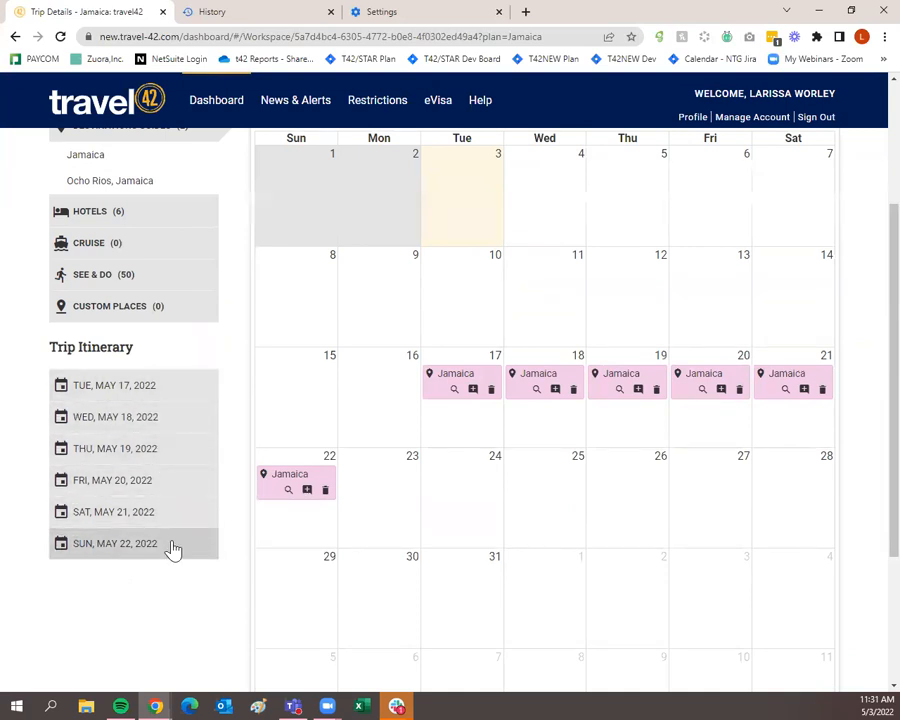
{"action": "scroll", "coordinate": [424, 568], "scroll_direction": "up", "scroll_amount": 1}
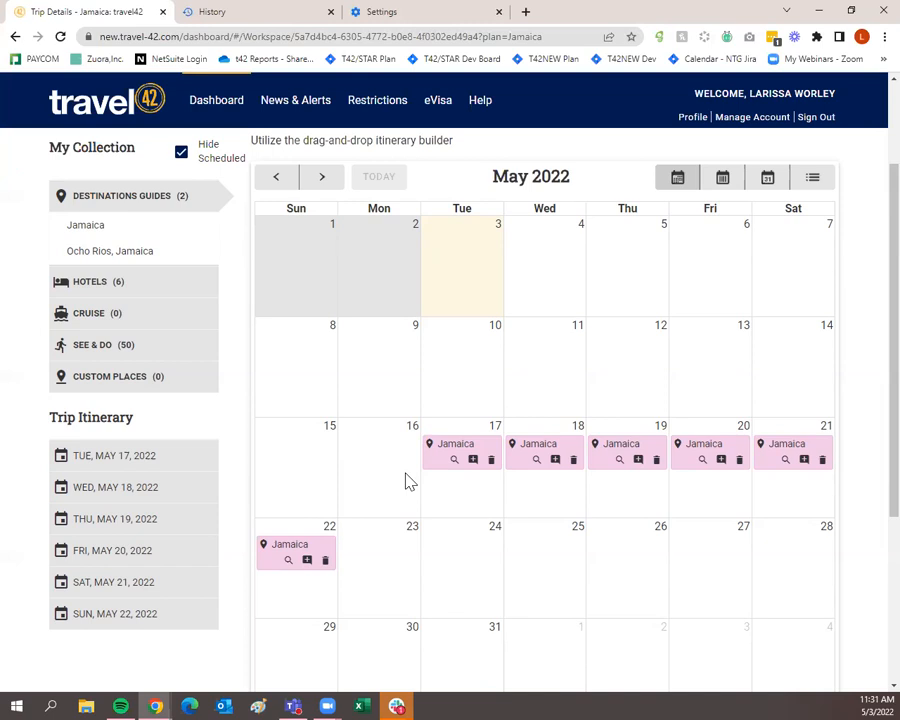
Step: Return to the trip's collection and locate the option for adding a custom place
{"action": "scroll", "coordinate": [405, 480], "scroll_direction": "up", "scroll_amount": 1}
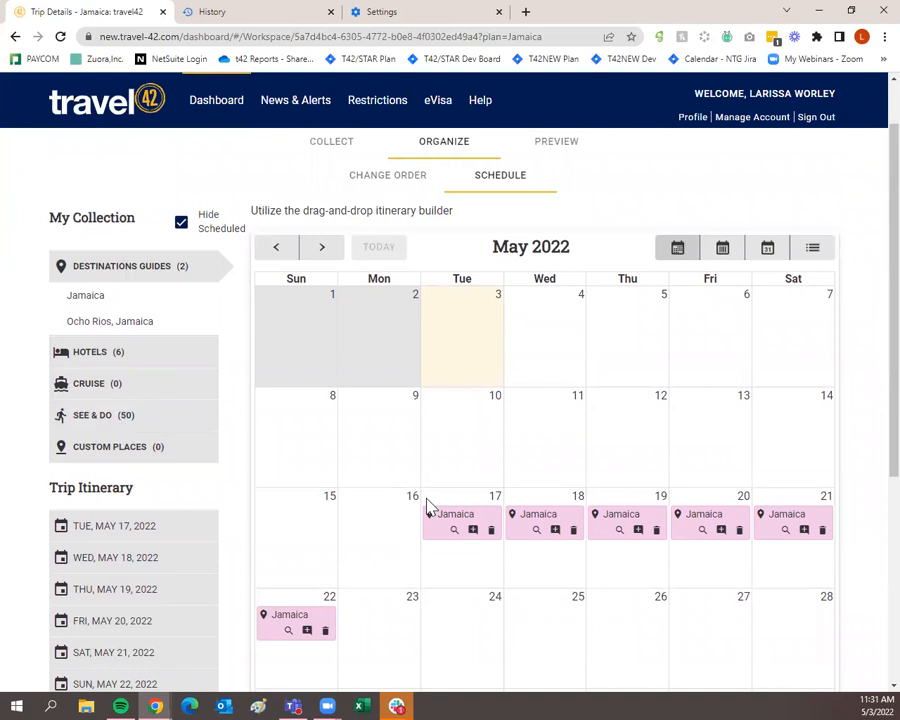
{"action": "scroll", "coordinate": [426, 505], "scroll_direction": "up", "scroll_amount": 1}
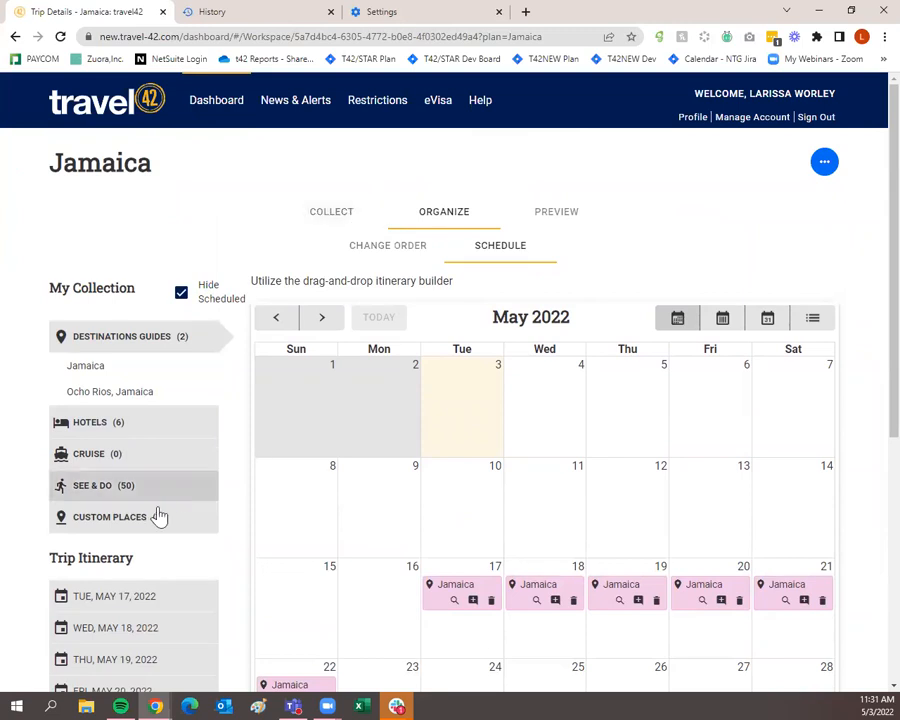
{"action": "left_click", "coordinate": [323, 220]}
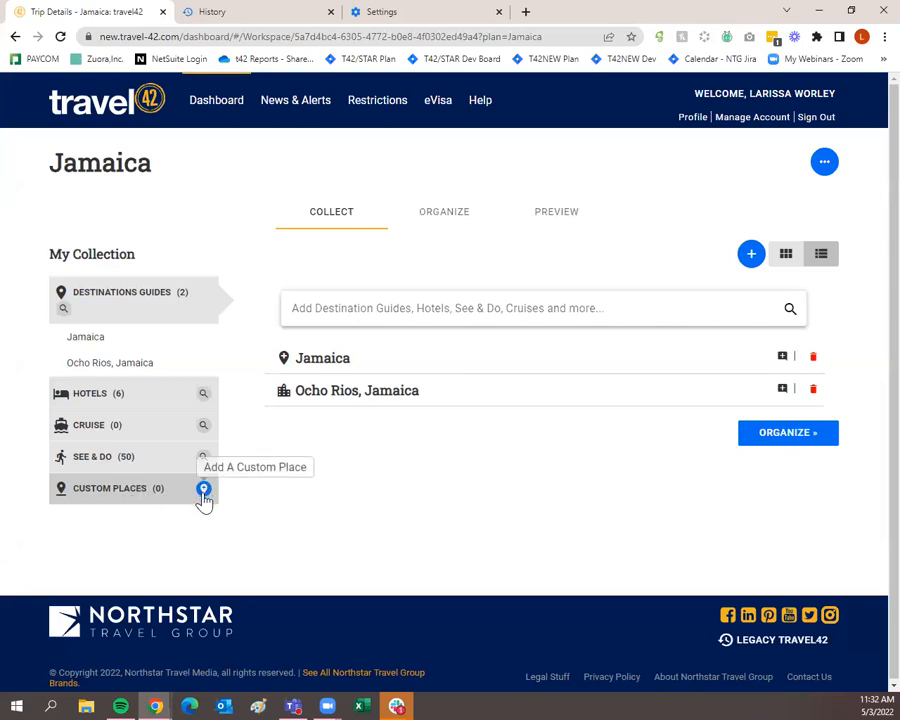
Step: Open the form for adding a custom place, examine its fields and description area, and close it without saving
{"action": "left_click", "coordinate": [203, 491]}
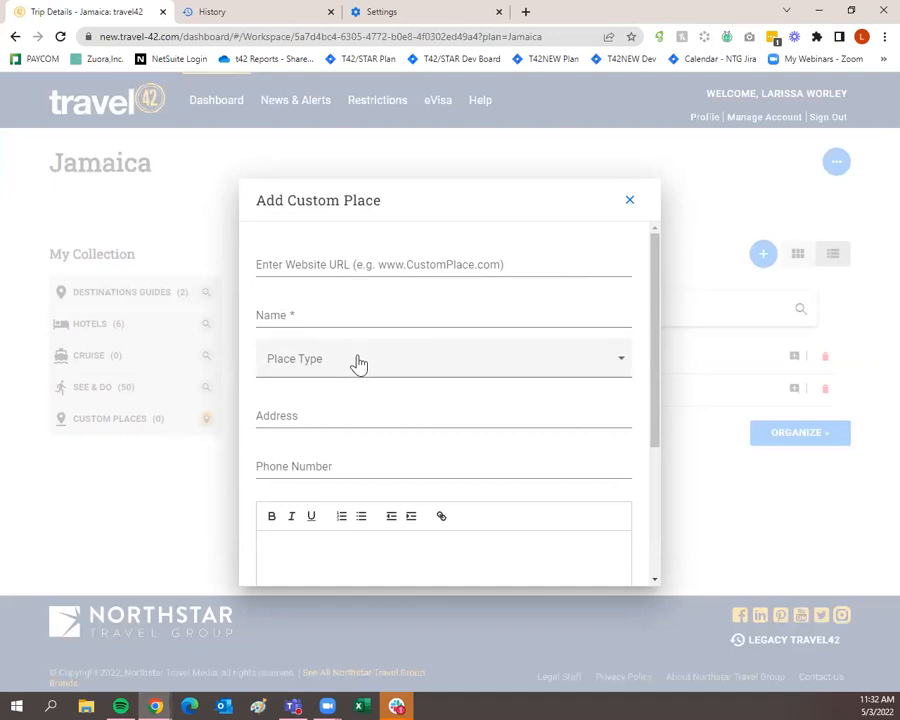
{"action": "scroll", "coordinate": [398, 344], "scroll_direction": "down", "scroll_amount": 1}
{"action": "scroll", "coordinate": [404, 380], "scroll_direction": "down", "scroll_amount": 2}
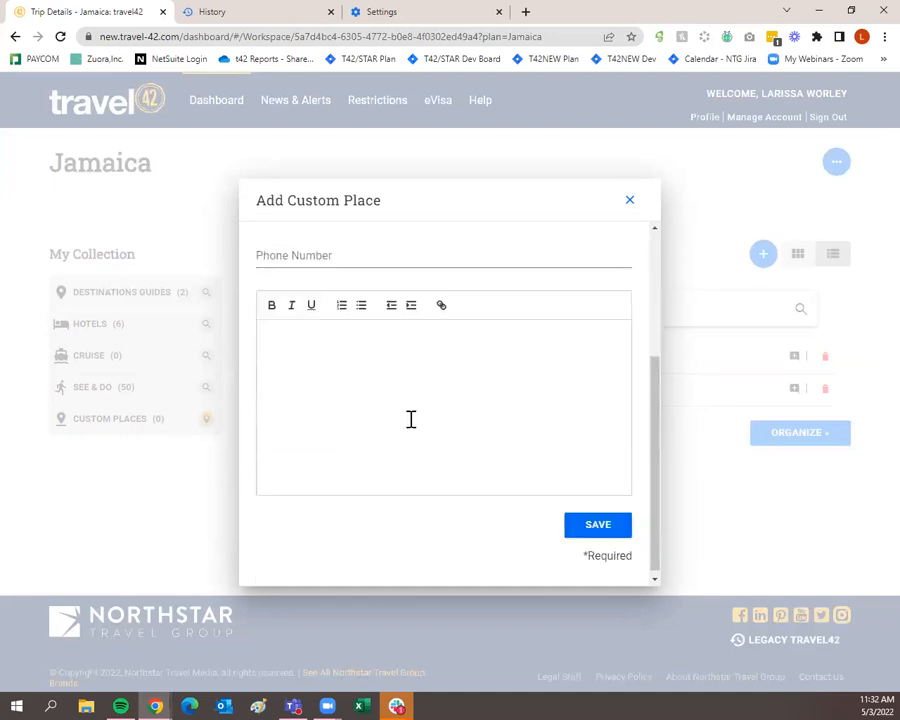
{"action": "scroll", "coordinate": [410, 376], "scroll_direction": "up", "scroll_amount": 3}
{"action": "scroll", "coordinate": [440, 371], "scroll_direction": "down", "scroll_amount": 1}
{"action": "scroll", "coordinate": [440, 371], "scroll_direction": "down", "scroll_amount": 1}
{"action": "left_click", "coordinate": [446, 435]}
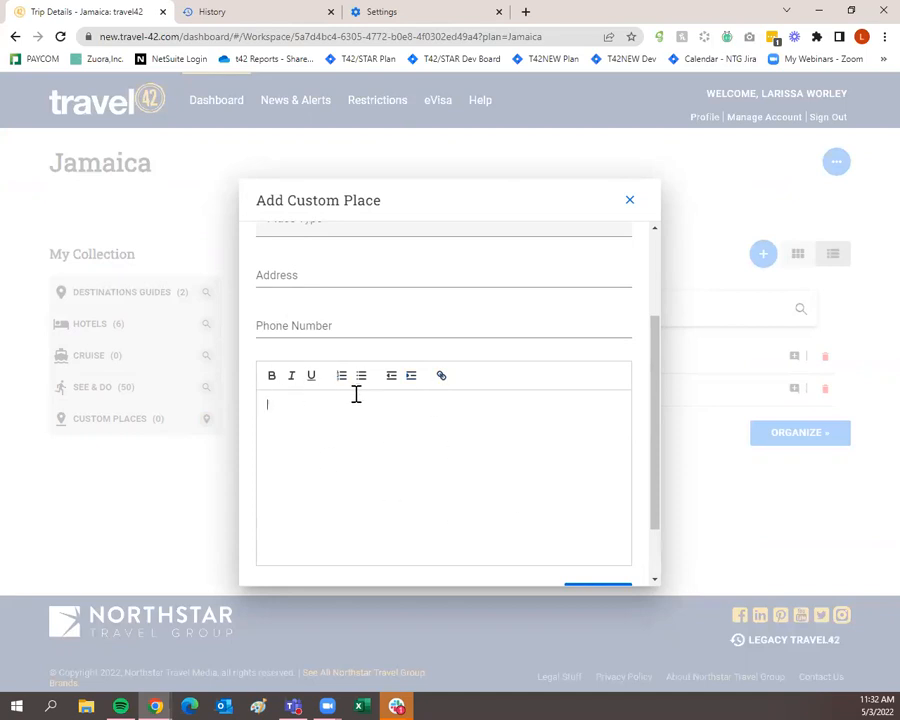
{"action": "scroll", "coordinate": [370, 430], "scroll_direction": "up", "scroll_amount": 3}
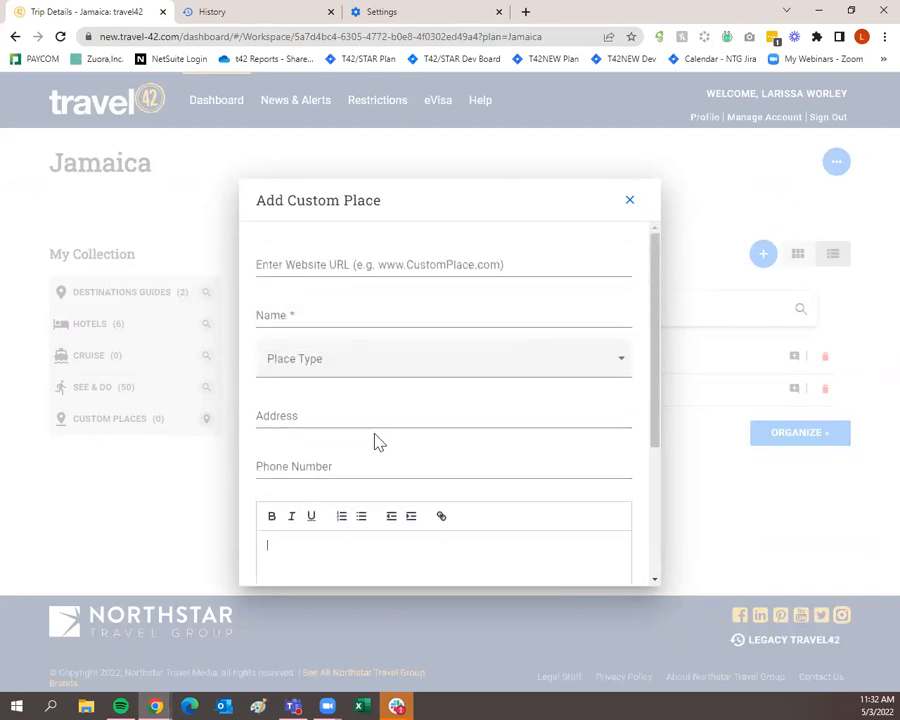
{"action": "left_click", "coordinate": [629, 201]}
Step: Review the Jamaica trip's May 2022 schedule calendar in the organizing stage
{"action": "left_click", "coordinate": [436, 220]}
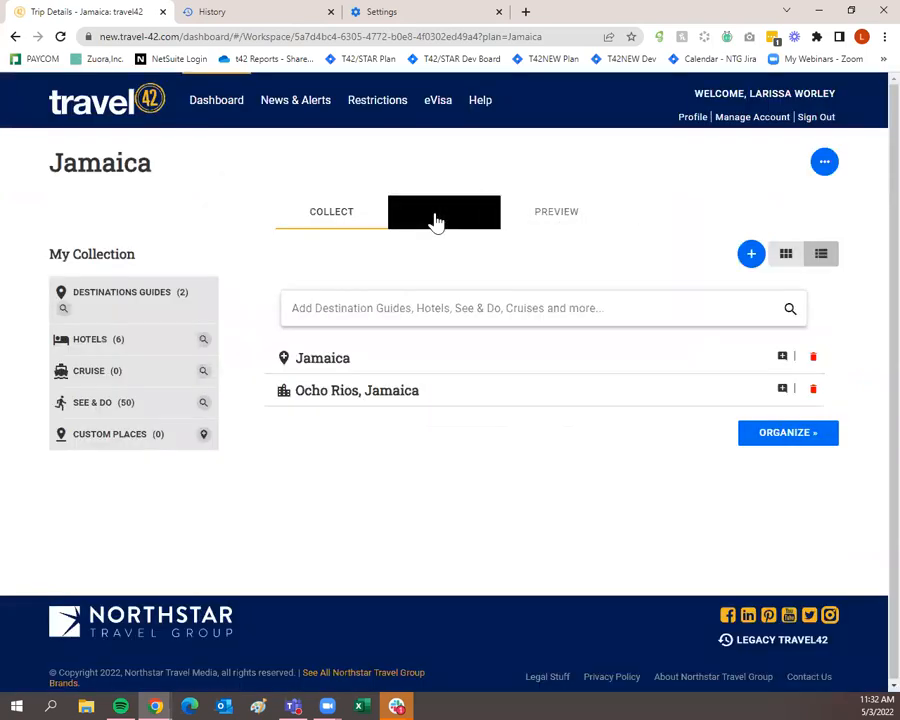
{"action": "scroll", "coordinate": [514, 446], "scroll_direction": "down", "scroll_amount": 2}
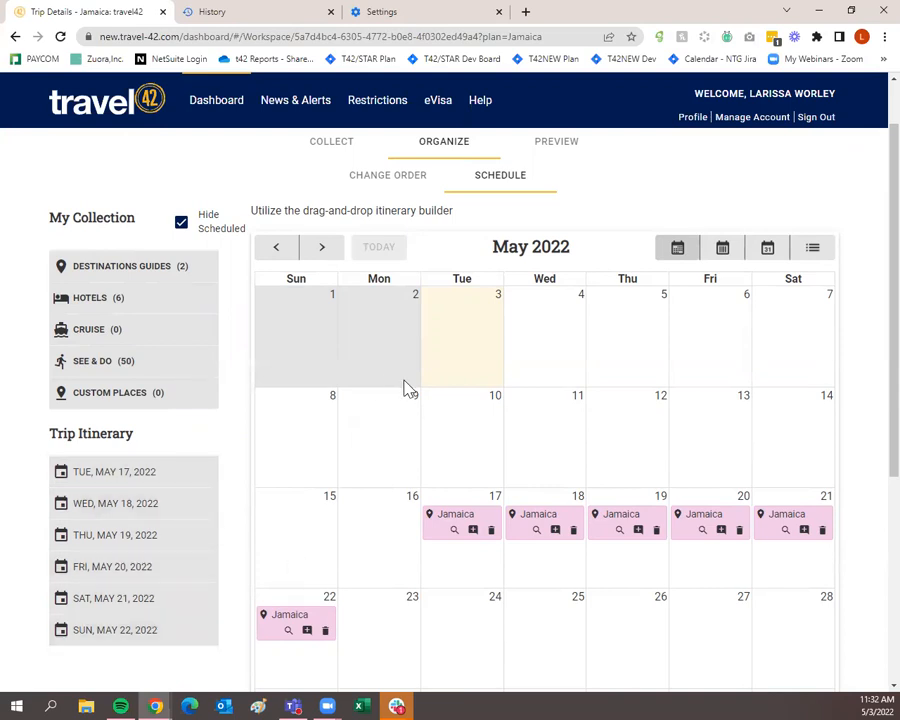
{"action": "scroll", "coordinate": [415, 395], "scroll_direction": "up", "scroll_amount": 1}
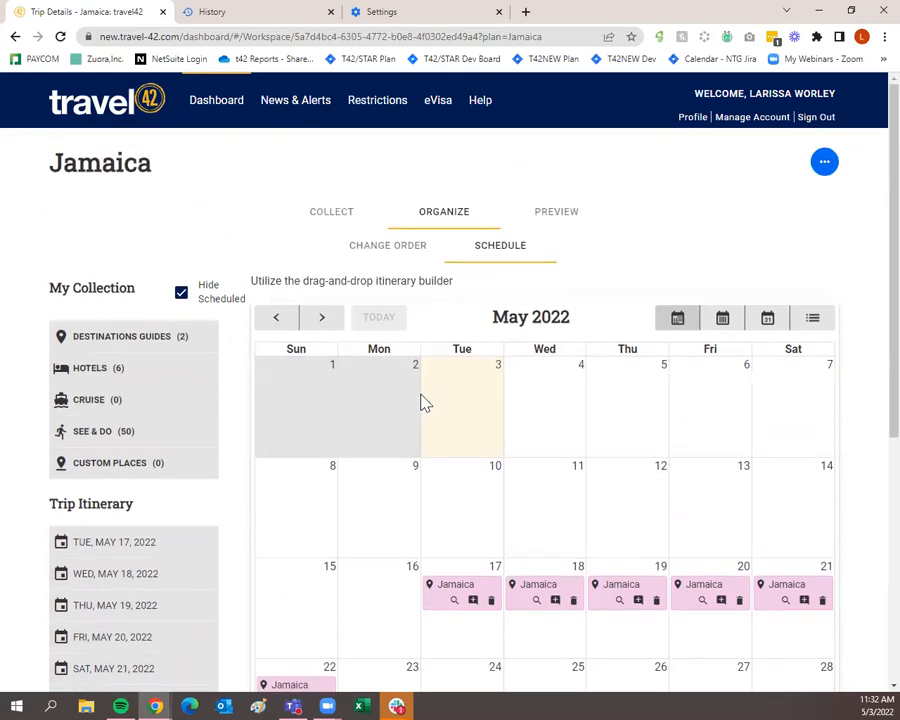
Step: Preview the trip plan and examine its cover page down to the logo and the agent's contact details
{"action": "left_click", "coordinate": [549, 226]}
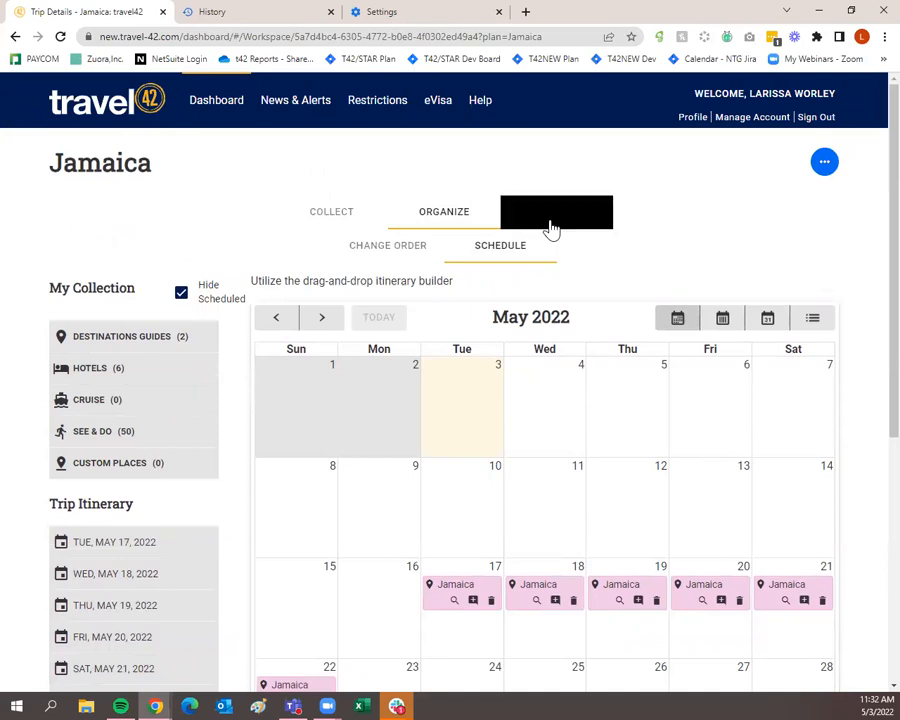
{"action": "scroll", "coordinate": [560, 290], "scroll_direction": "down", "scroll_amount": 1}
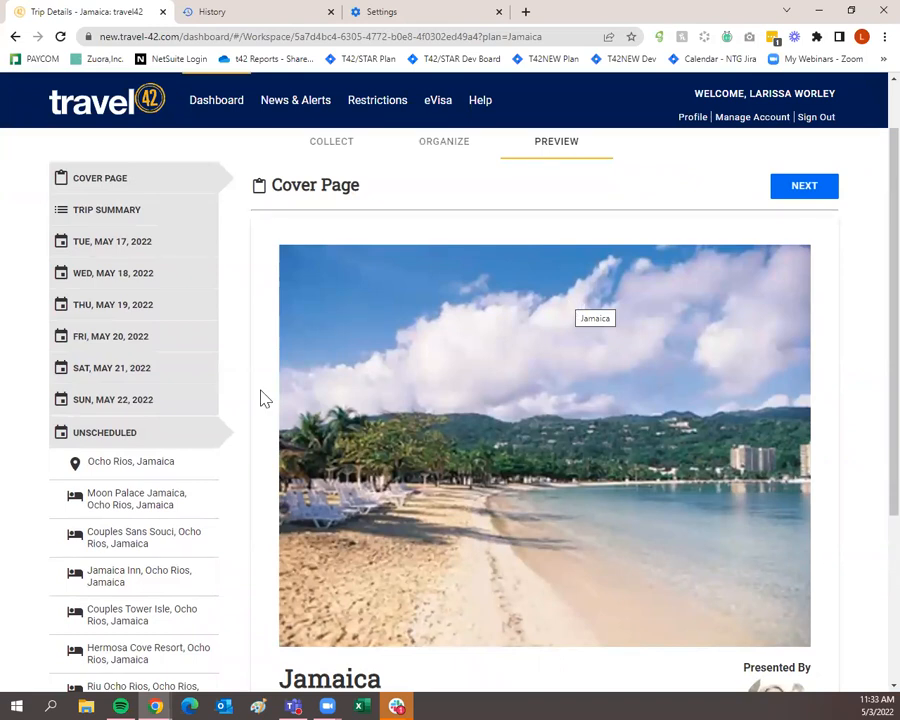
{"action": "scroll", "coordinate": [660, 585], "scroll_direction": "down", "scroll_amount": 3}
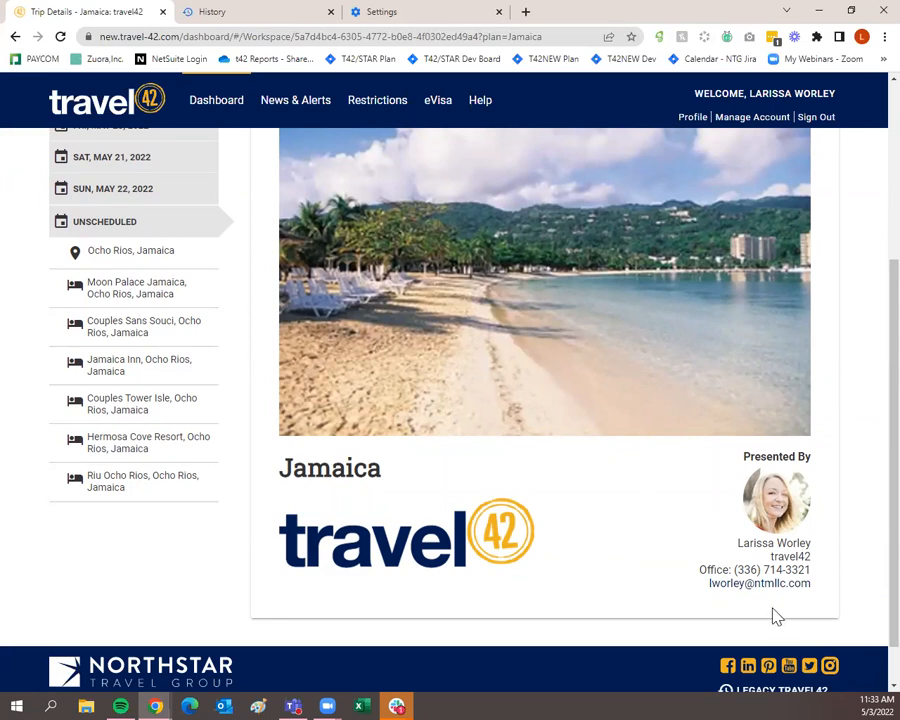
{"action": "scroll", "coordinate": [657, 613], "scroll_direction": "up", "scroll_amount": 3}
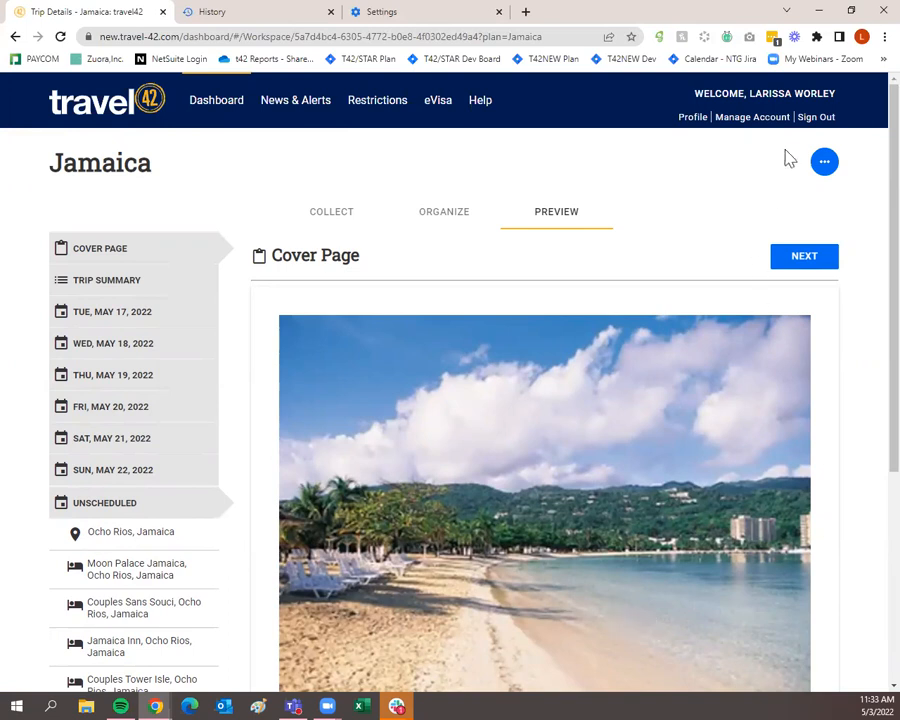
Step: Examine the layout and cover photo options in the trip plan's details, and close them without saving
{"action": "left_click", "coordinate": [825, 170]}
{"action": "left_click", "coordinate": [787, 185]}
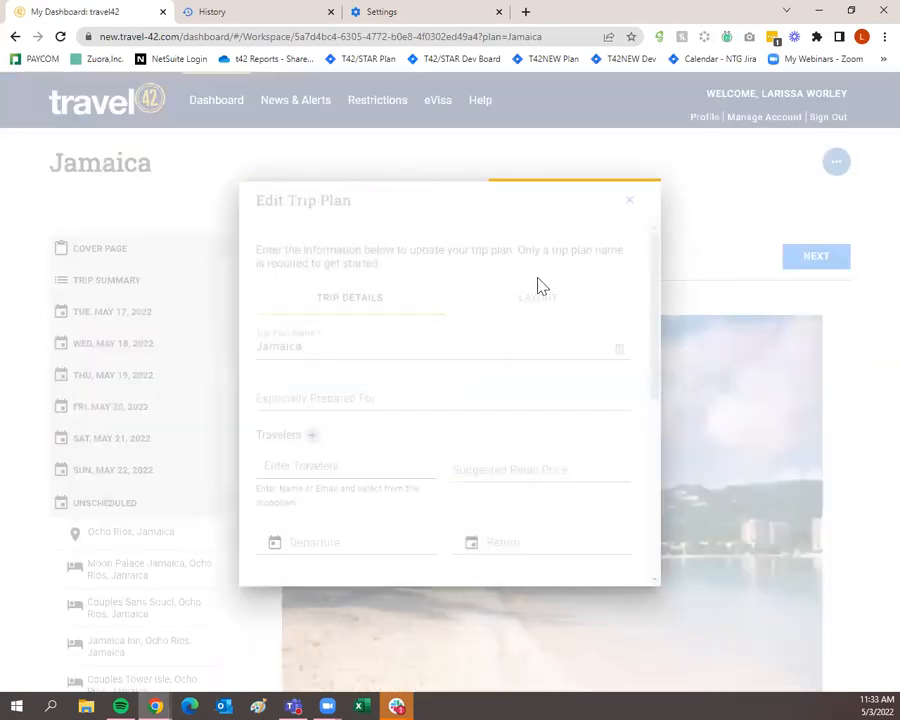
{"action": "left_click", "coordinate": [539, 304]}
{"action": "scroll", "coordinate": [541, 330], "scroll_direction": "down", "scroll_amount": 2}
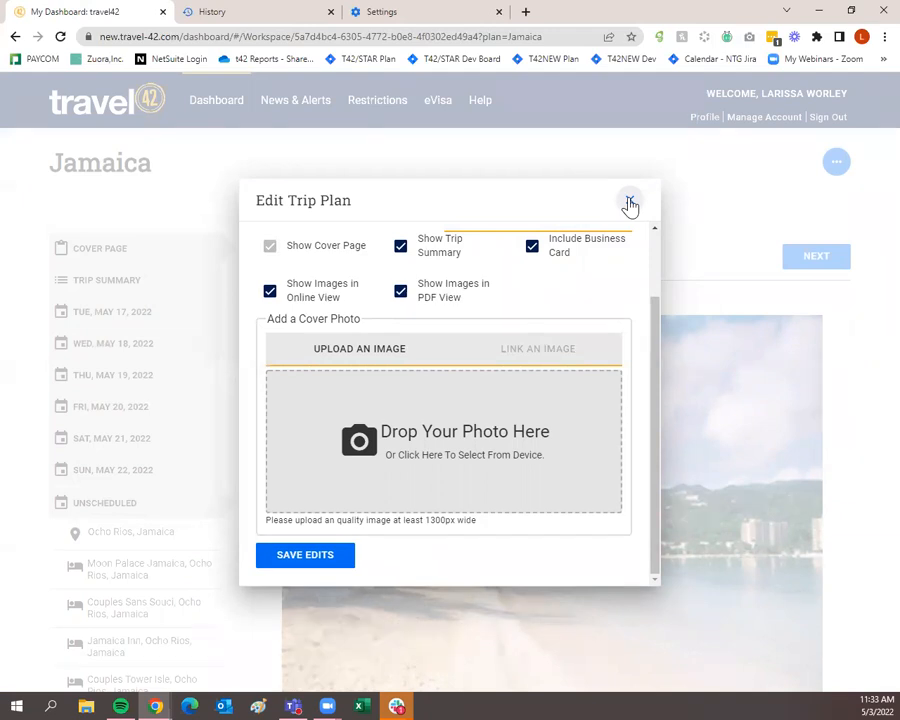
{"action": "left_click", "coordinate": [630, 203]}
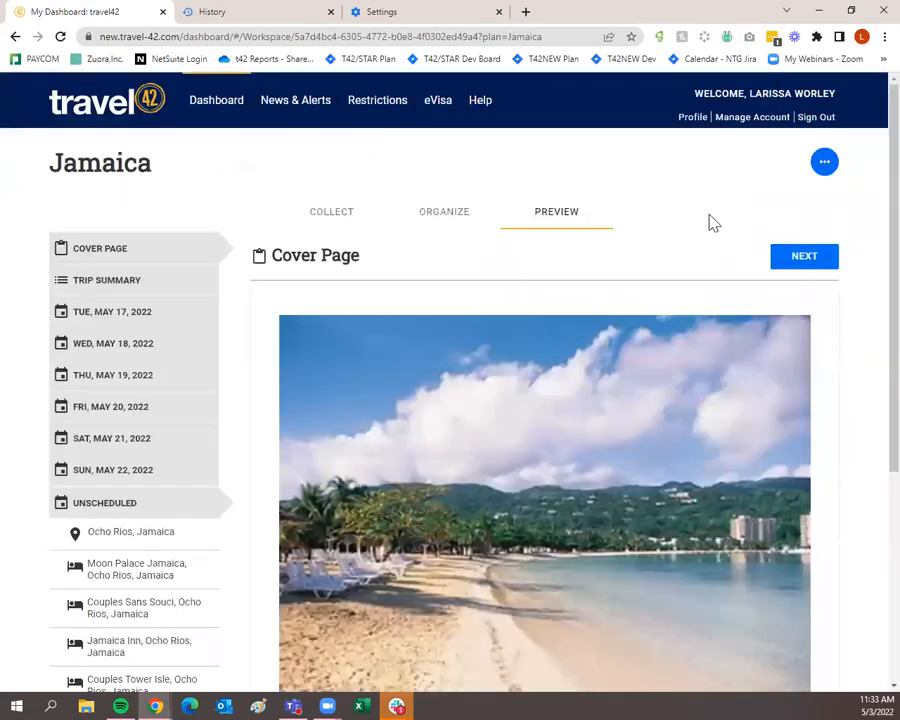
Step: Advance the preview from the cover page to the trip summary and review its scheduled days and unscheduled items
{"action": "scroll", "coordinate": [697, 412], "scroll_direction": "down", "scroll_amount": 1}
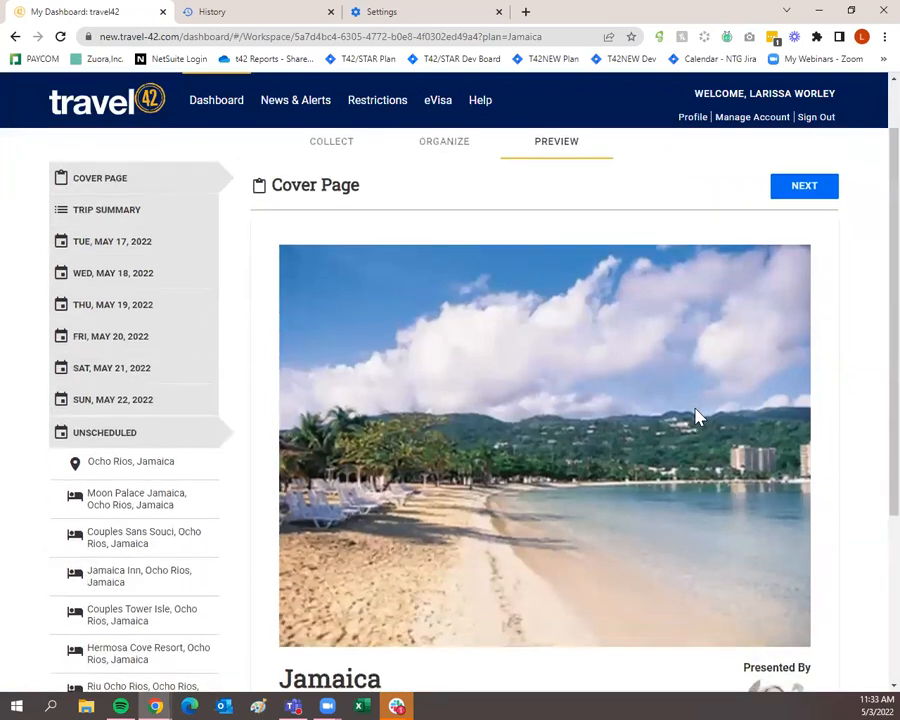
{"action": "scroll", "coordinate": [697, 418], "scroll_direction": "up", "scroll_amount": 1}
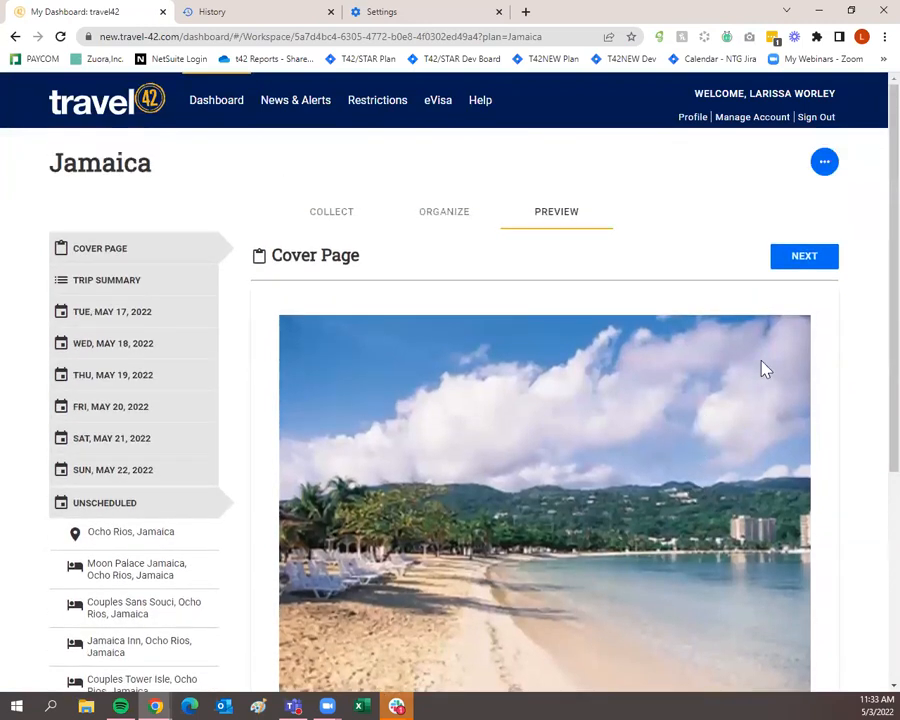
{"action": "left_click", "coordinate": [804, 257]}
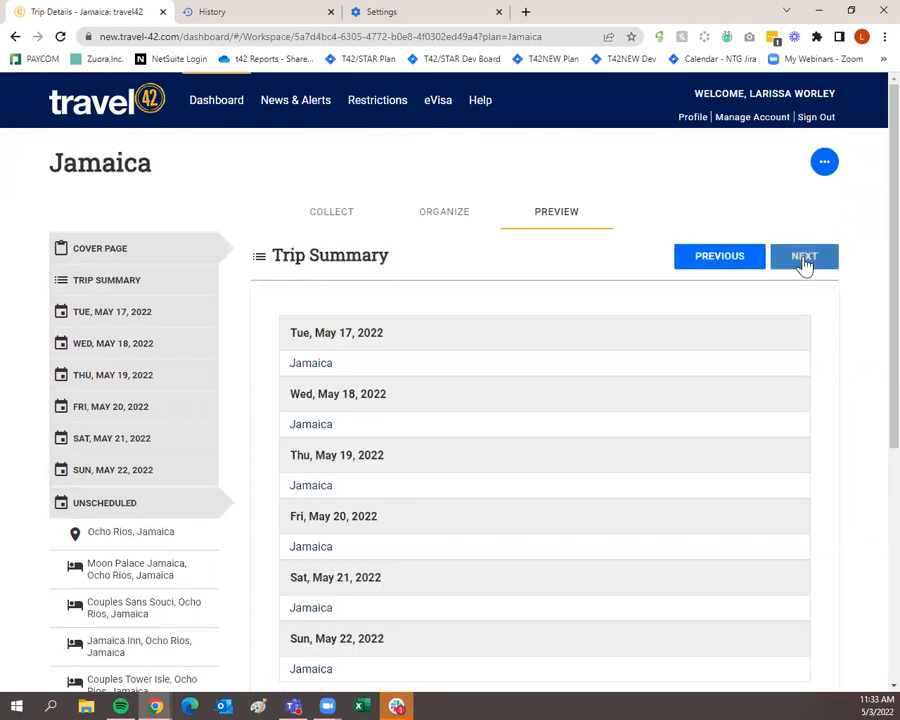
{"action": "scroll", "coordinate": [802, 262], "scroll_direction": "down", "scroll_amount": 3}
{"action": "scroll", "coordinate": [804, 262], "scroll_direction": "up", "scroll_amount": 1}
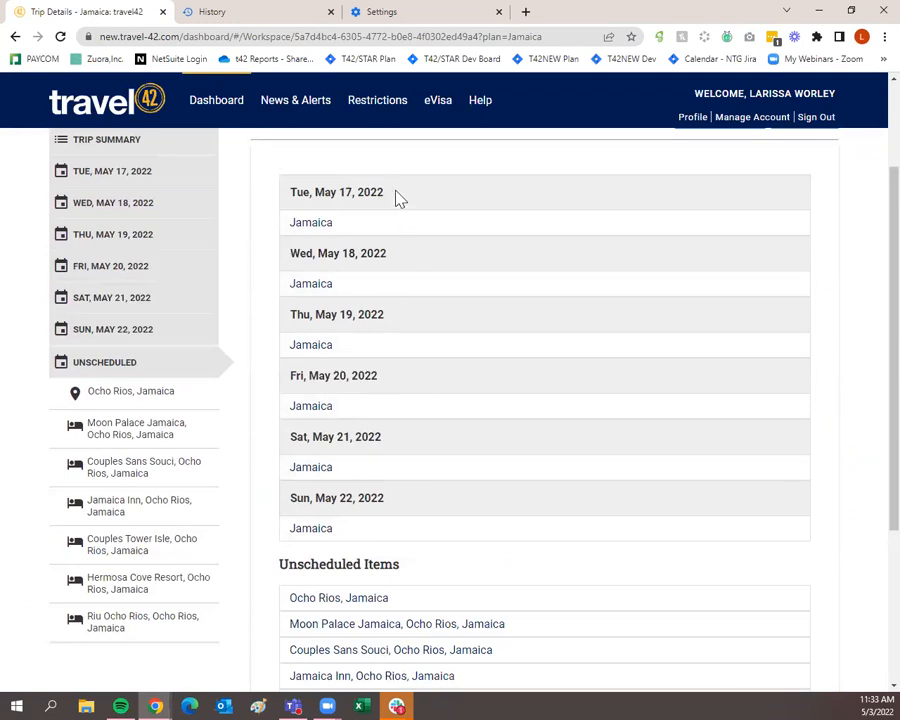
{"action": "scroll", "coordinate": [405, 300], "scroll_direction": "down", "scroll_amount": 3}
{"action": "scroll", "coordinate": [425, 348], "scroll_direction": "down", "scroll_amount": 1}
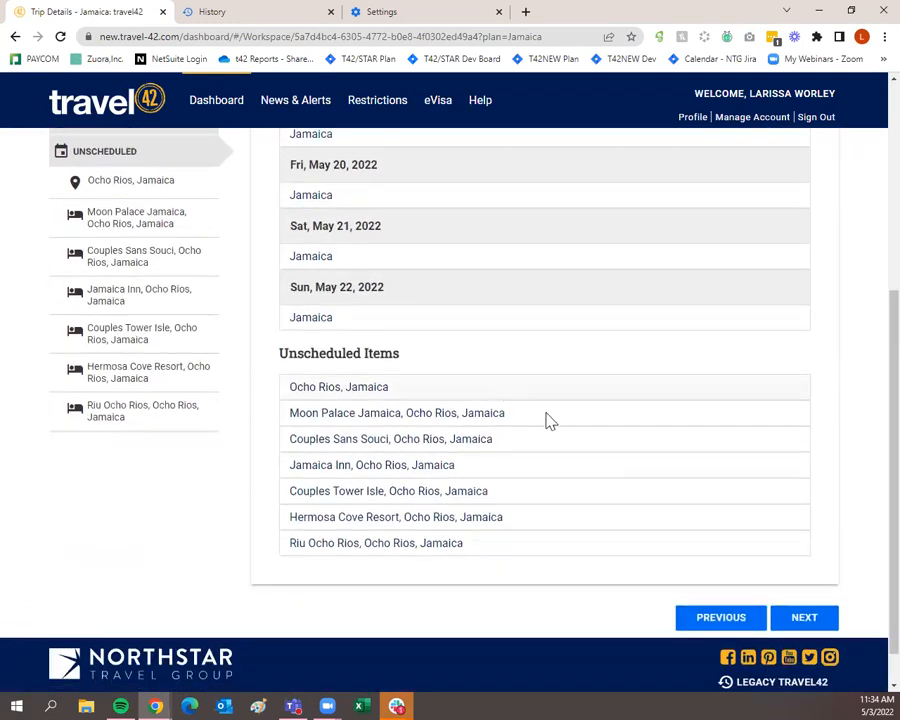
{"action": "scroll", "coordinate": [630, 565], "scroll_direction": "up", "scroll_amount": 5}
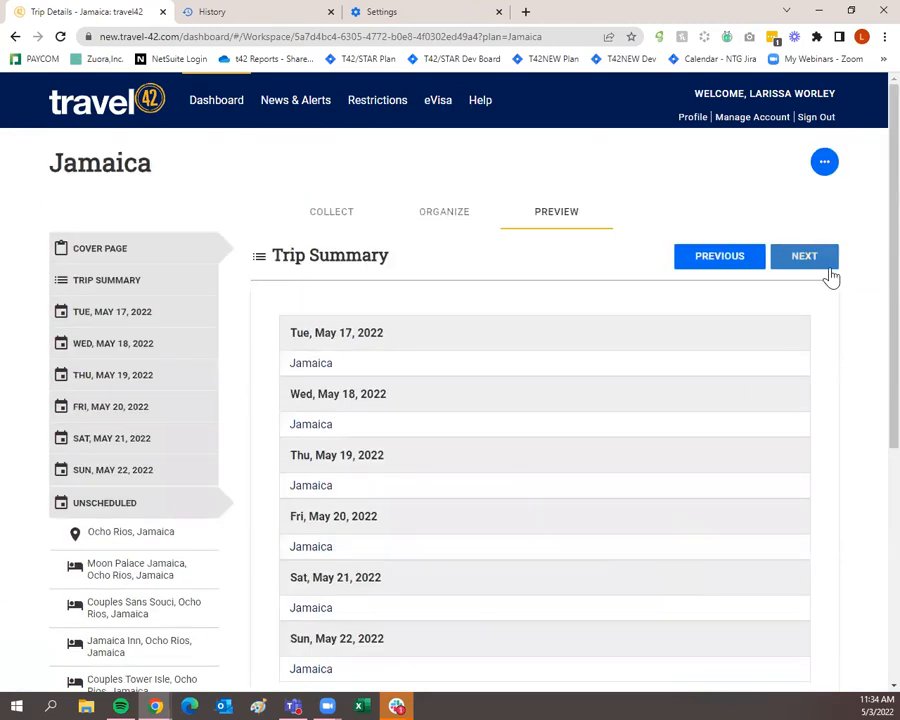
Step: Advance the preview to the Jamaica destination guide and skim it from the introduction to the end
{"action": "left_click", "coordinate": [824, 268]}
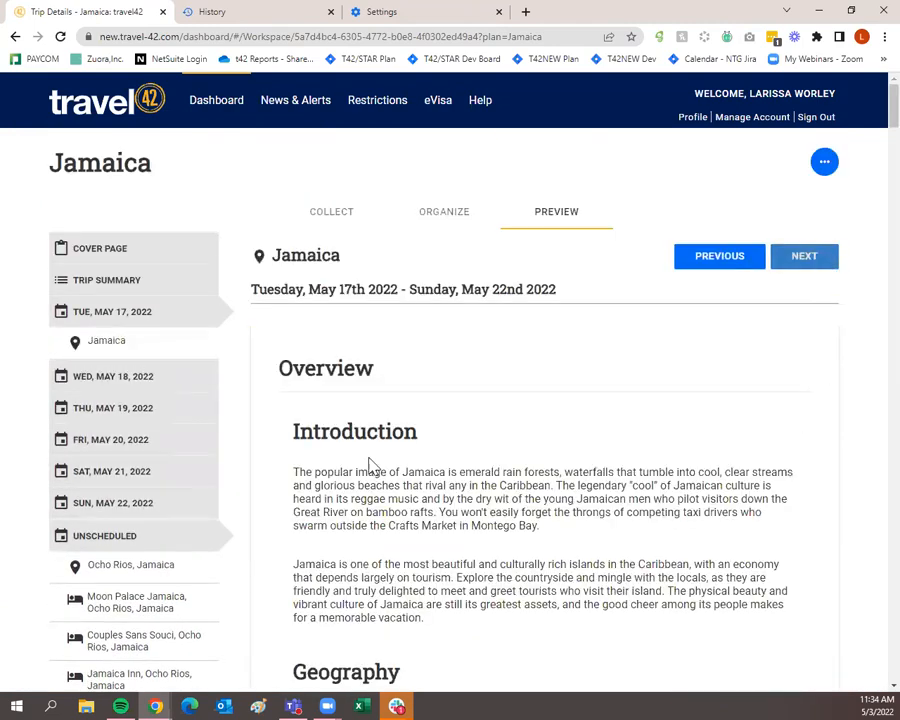
{"action": "scroll", "coordinate": [490, 374], "scroll_direction": "down", "scroll_amount": 15}
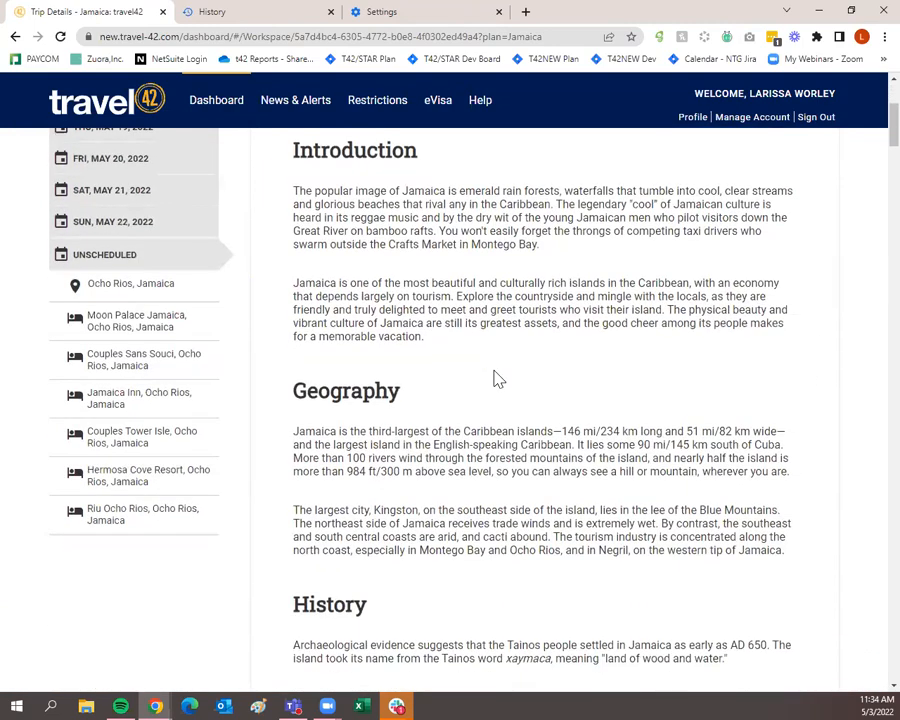
{"action": "scroll", "coordinate": [497, 371], "scroll_direction": "down", "scroll_amount": 20}
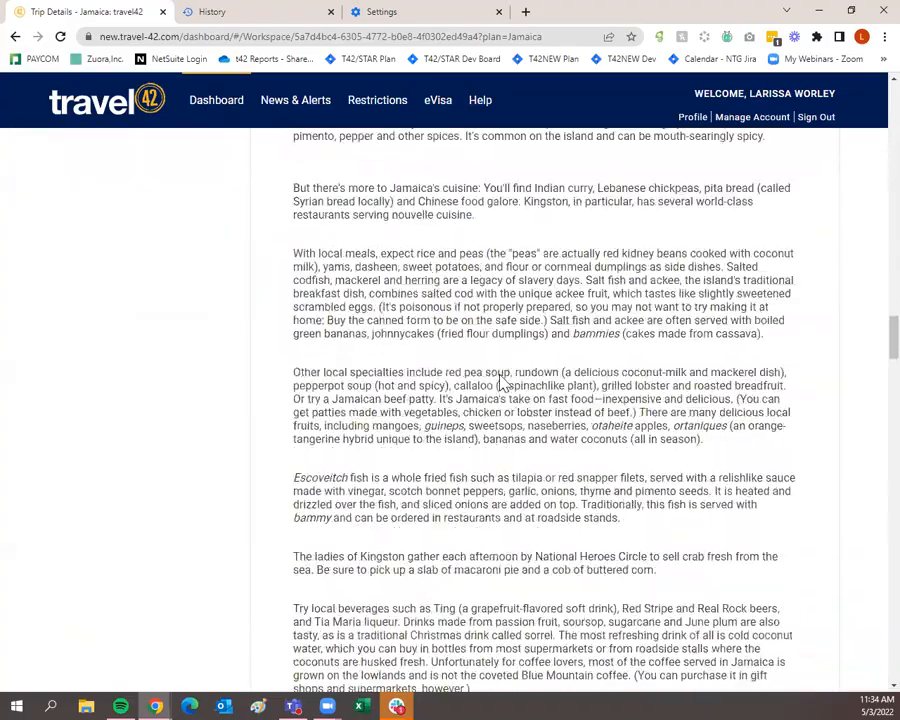
{"action": "scroll", "coordinate": [502, 385], "scroll_direction": "down", "scroll_amount": 20}
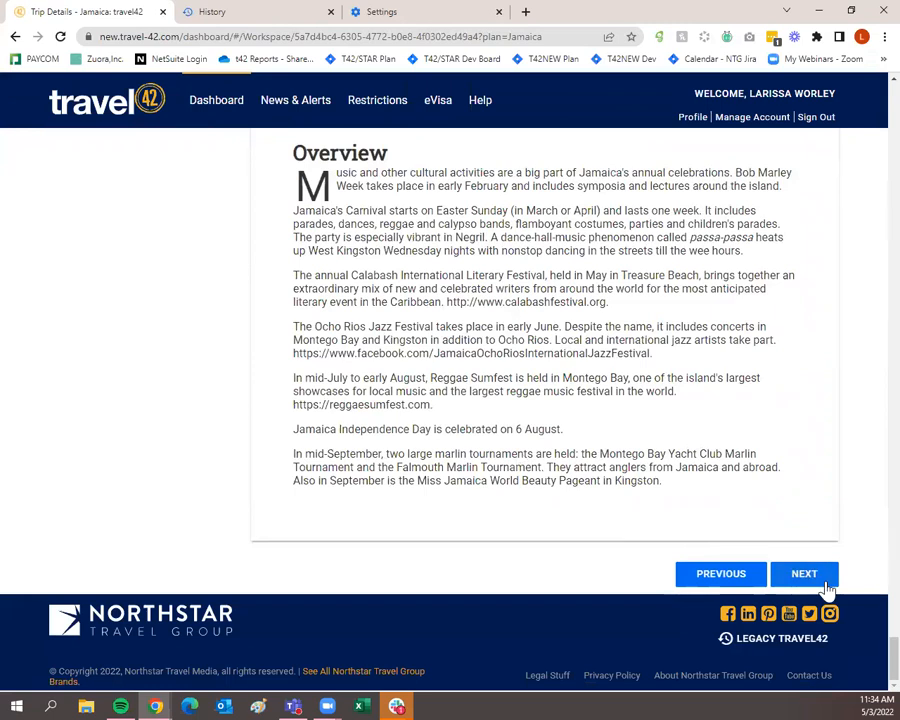
Step: Advance the preview to the Ocho Rios guide and skim its overview and photo gallery
{"action": "left_click", "coordinate": [813, 576]}
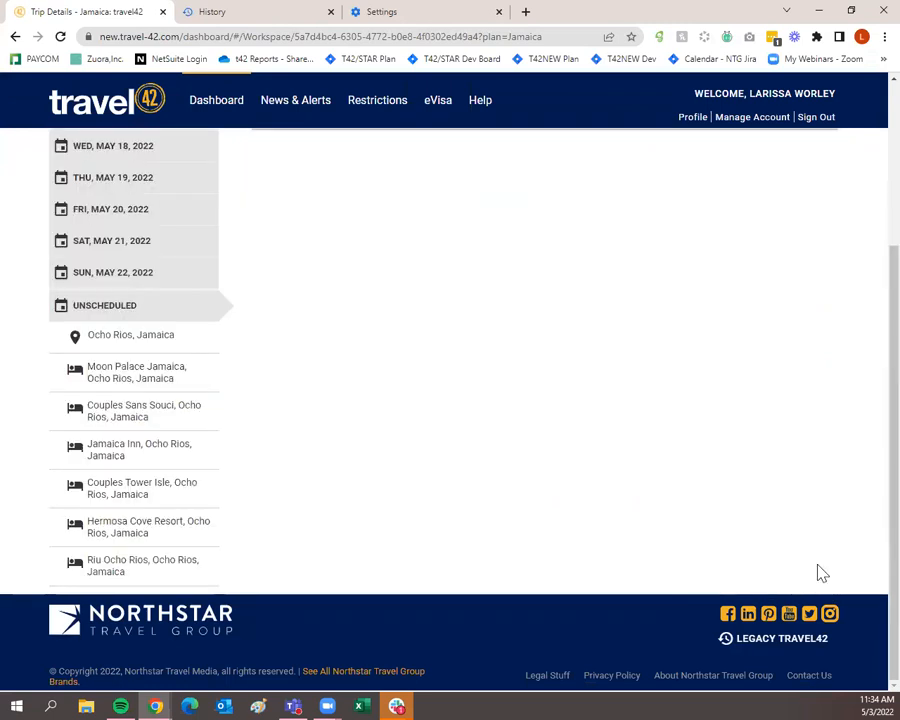
{"action": "scroll", "coordinate": [798, 524], "scroll_direction": "up", "scroll_amount": 3}
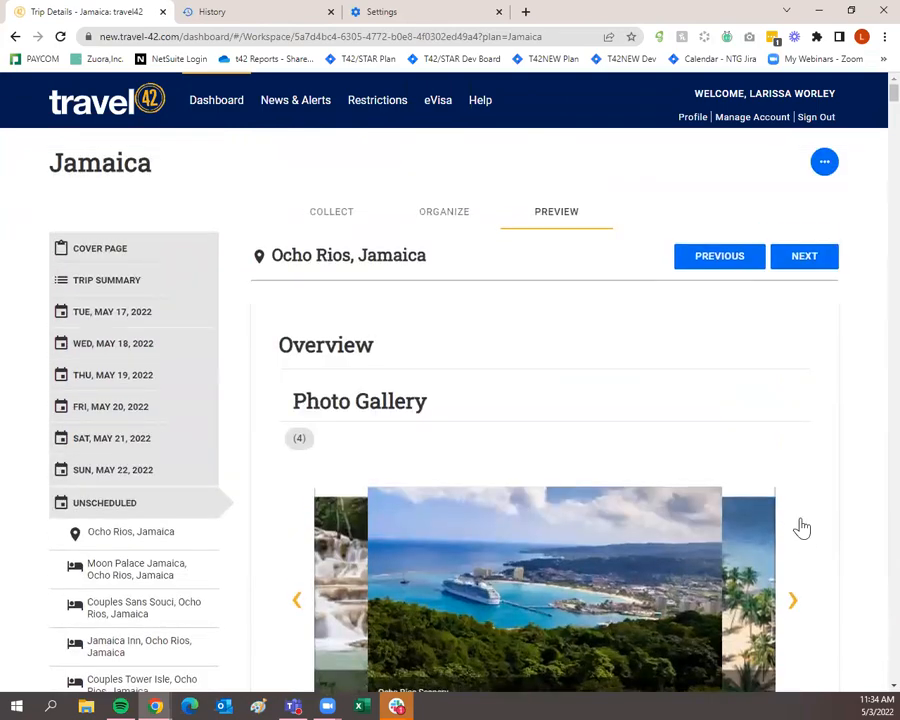
{"action": "scroll", "coordinate": [806, 523], "scroll_direction": "down", "scroll_amount": 10}
{"action": "scroll", "coordinate": [800, 516], "scroll_direction": "up", "scroll_amount": 15}
Step: Page through the previewed hotels from Moon Palace Jamaica to Hermosa Cove Resort
{"action": "left_click", "coordinate": [818, 264]}
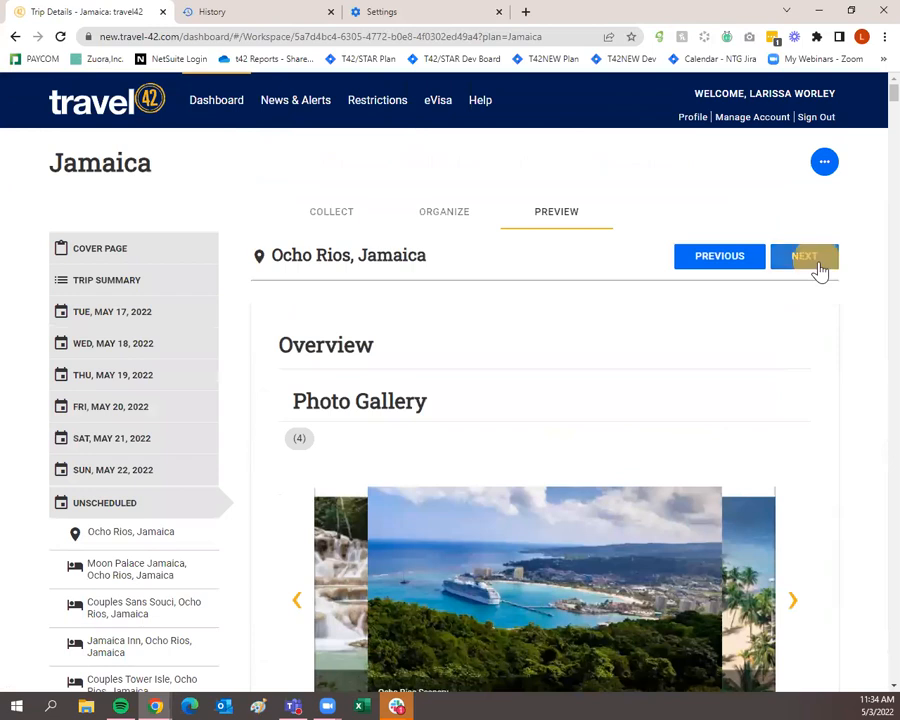
{"action": "left_click", "coordinate": [818, 266]}
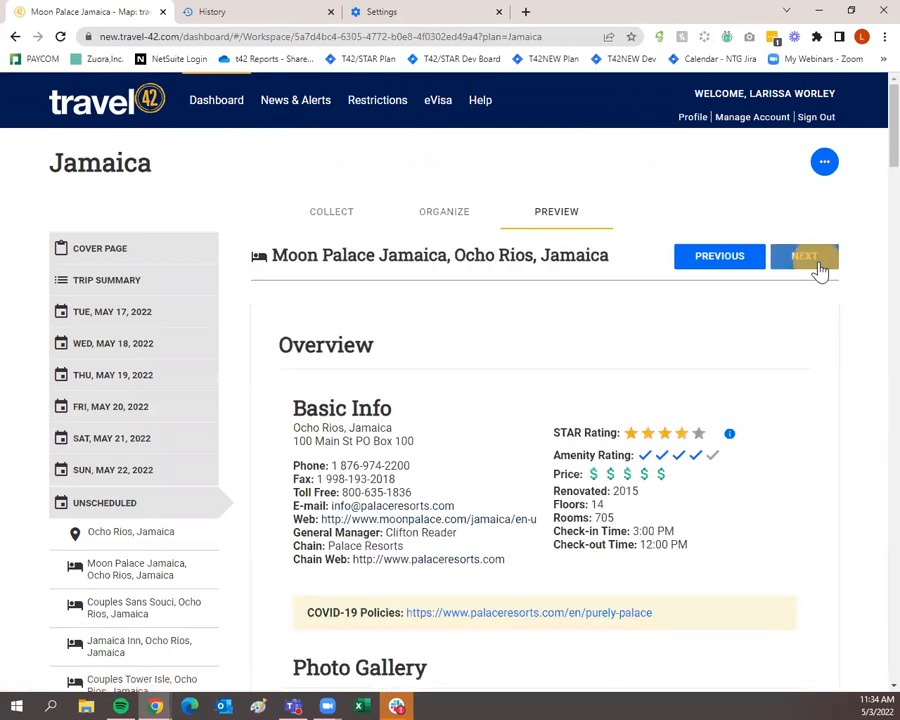
{"action": "left_click", "coordinate": [818, 266]}
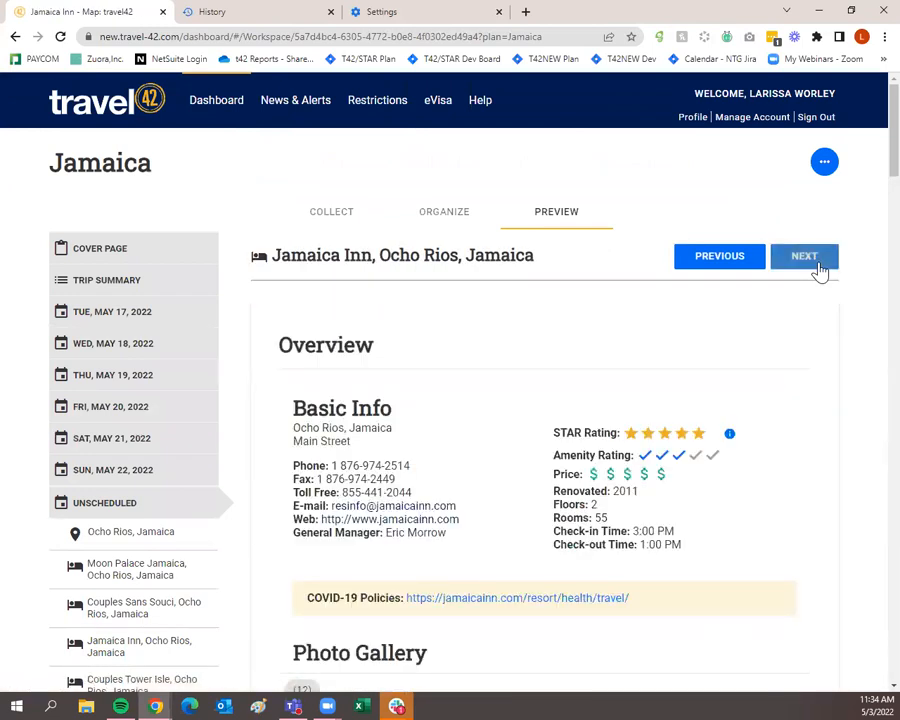
{"action": "left_click", "coordinate": [818, 266]}
{"action": "left_click", "coordinate": [818, 266]}
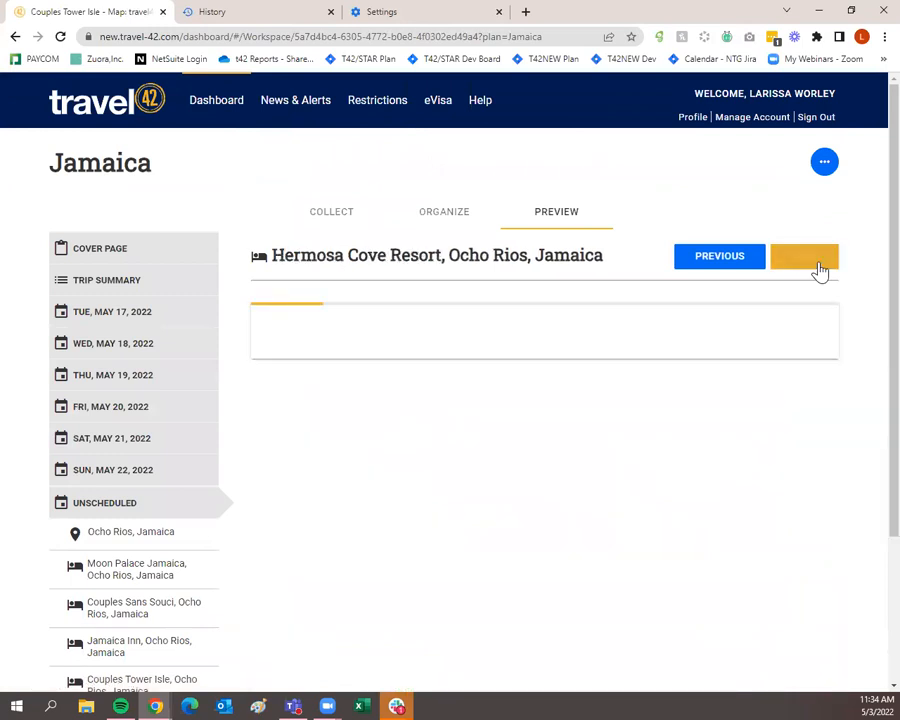
Step: Open the form for sending the trip plan to a traveler and look through its recipient suggestions without choosing one
{"action": "left_click", "coordinate": [818, 166]}
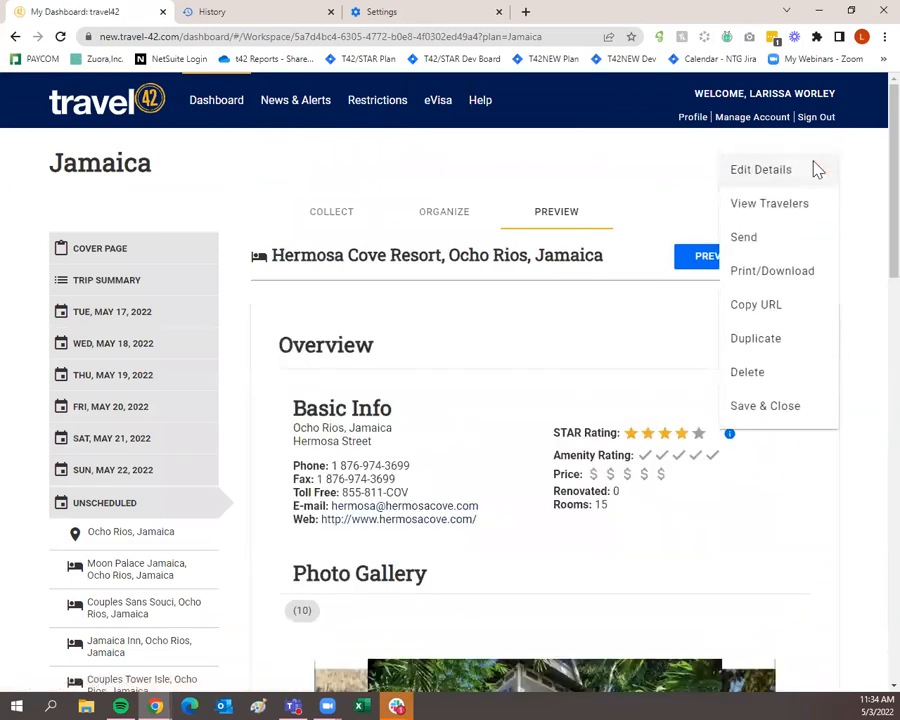
{"action": "left_click", "coordinate": [768, 239]}
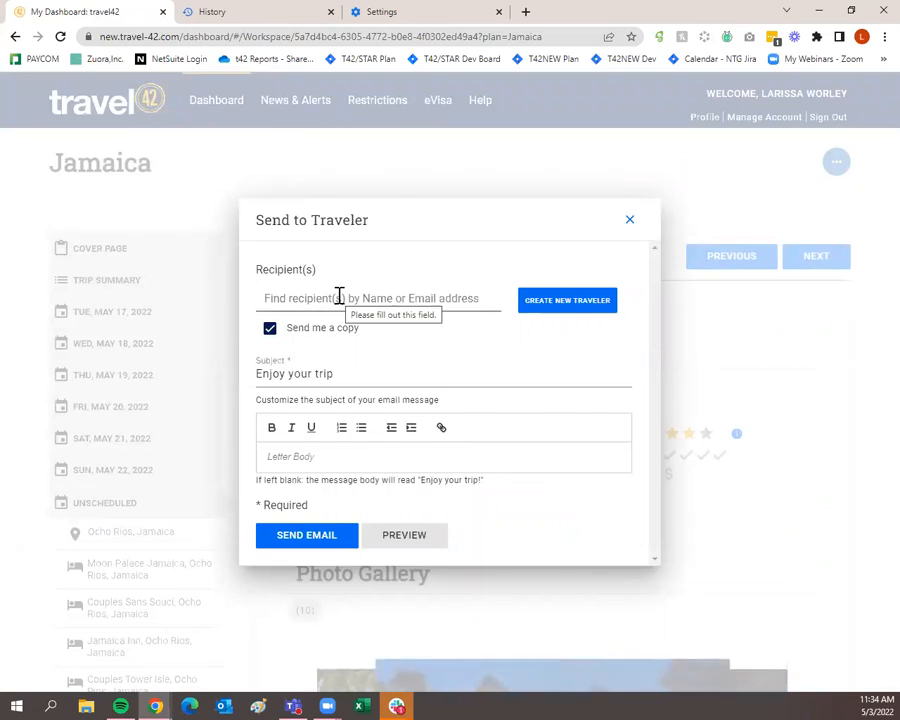
{"action": "left_click", "coordinate": [339, 297]}
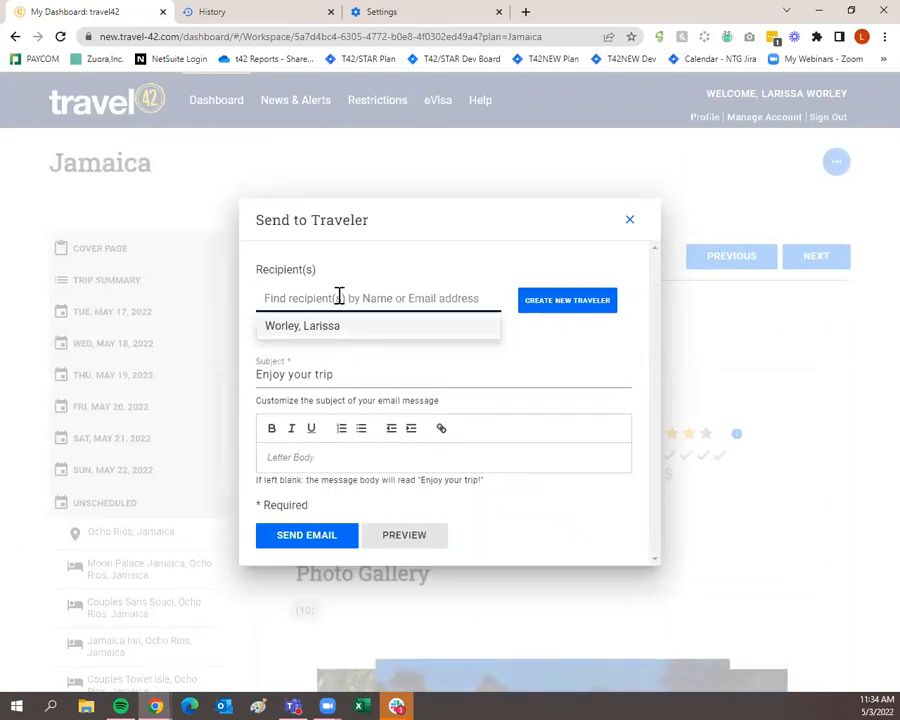
{"action": "type", "text": "l"}
{"action": "key", "text": "BackSpace"}
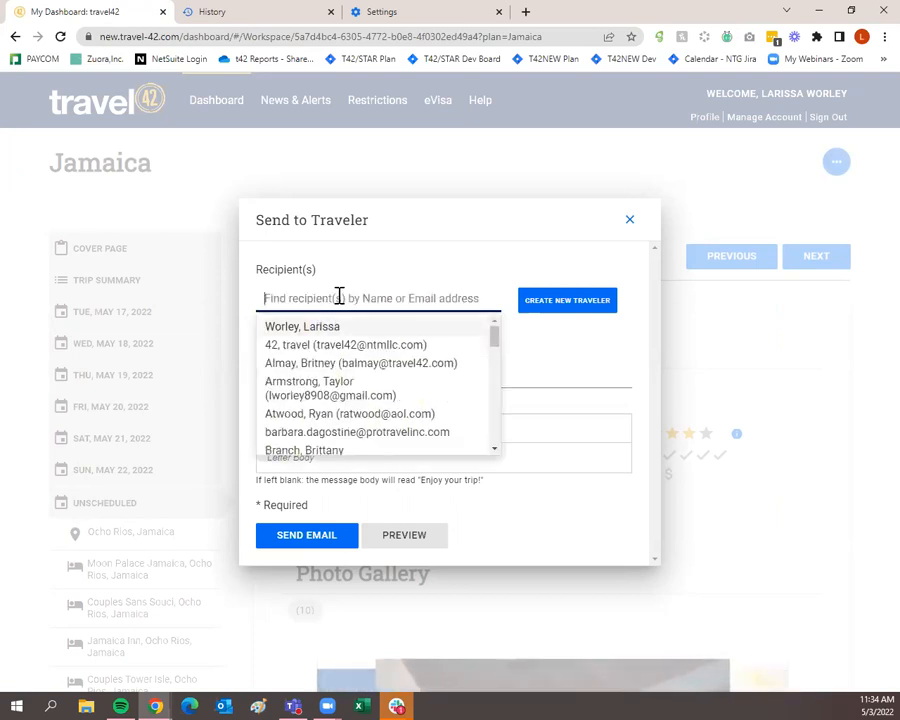
{"action": "left_click", "coordinate": [368, 276]}
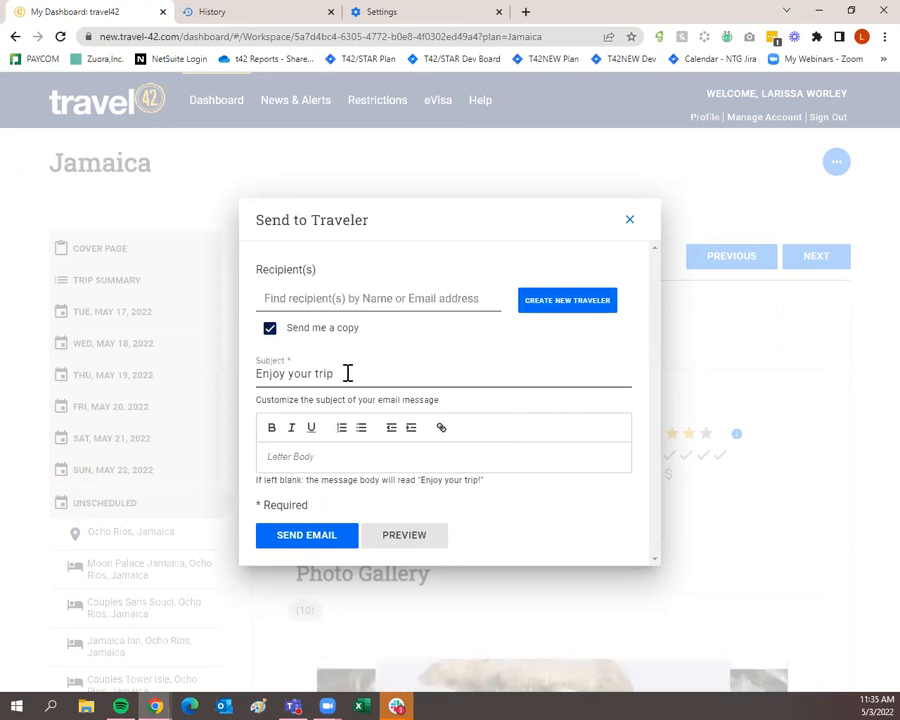
Step: Inspect the email's subject line in the traveler form and close the form without sending
{"action": "left_click_drag", "start_coordinate": [348, 372], "coordinate": [227, 384]}
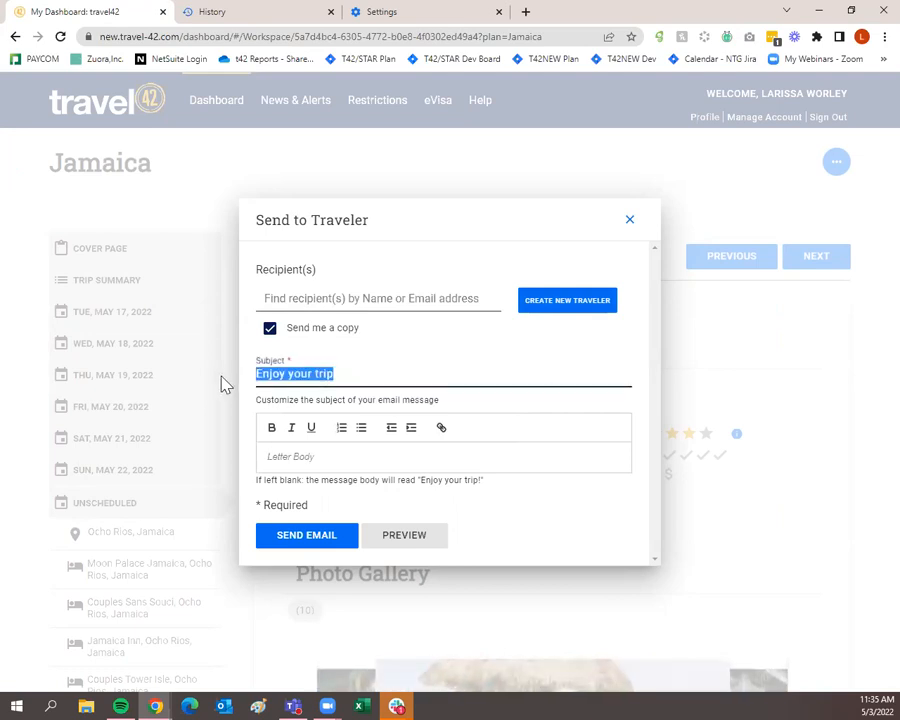
{"action": "left_click", "coordinate": [344, 368]}
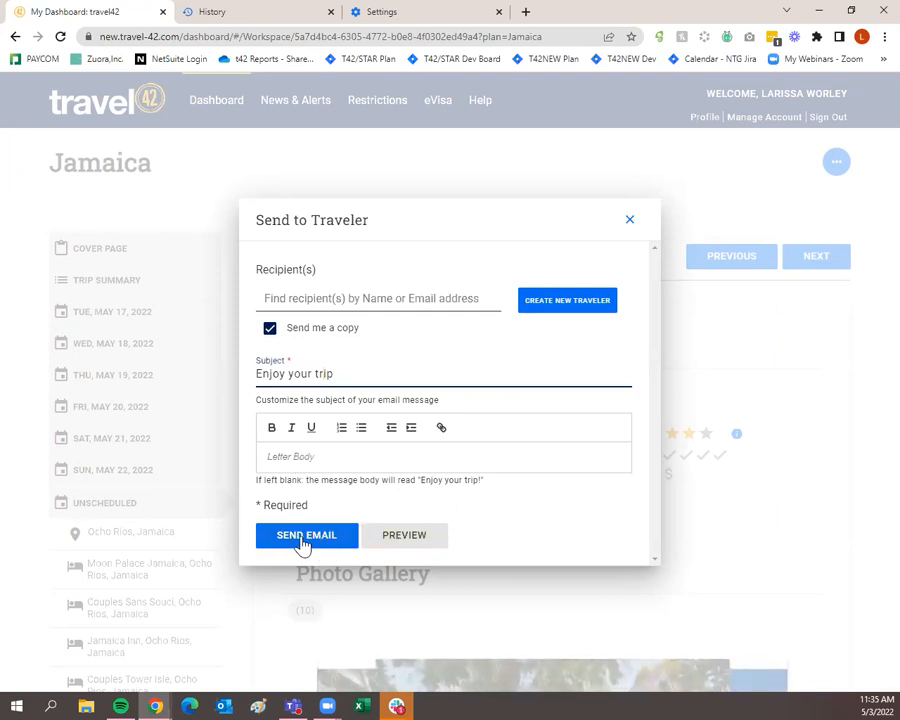
{"action": "left_click", "coordinate": [630, 221]}
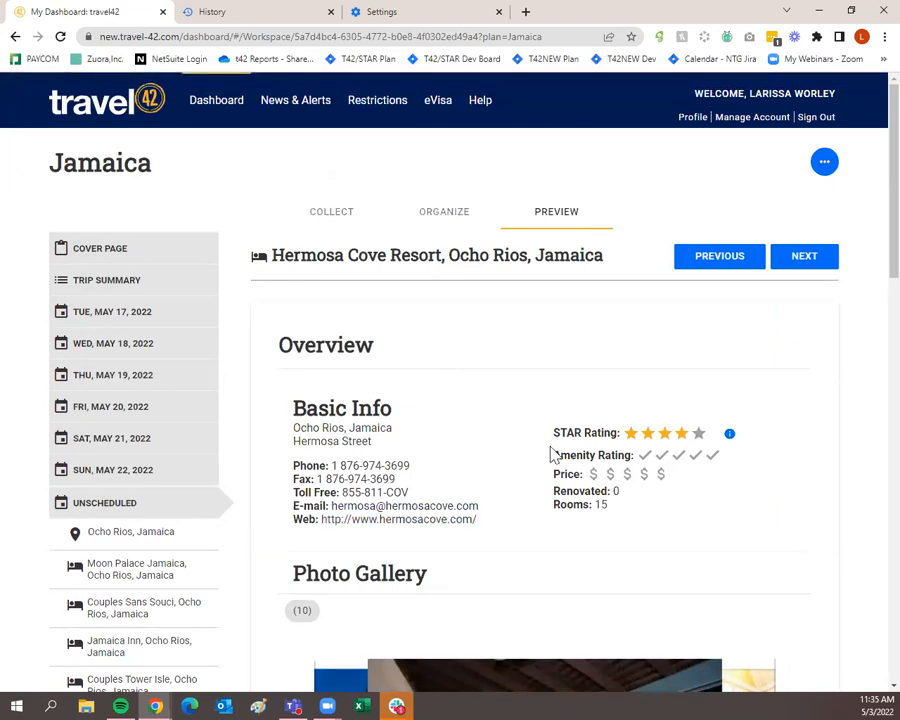
Step: Download the Jamaica trip plan as a PDF and open the downloaded file
{"action": "left_click", "coordinate": [827, 166]}
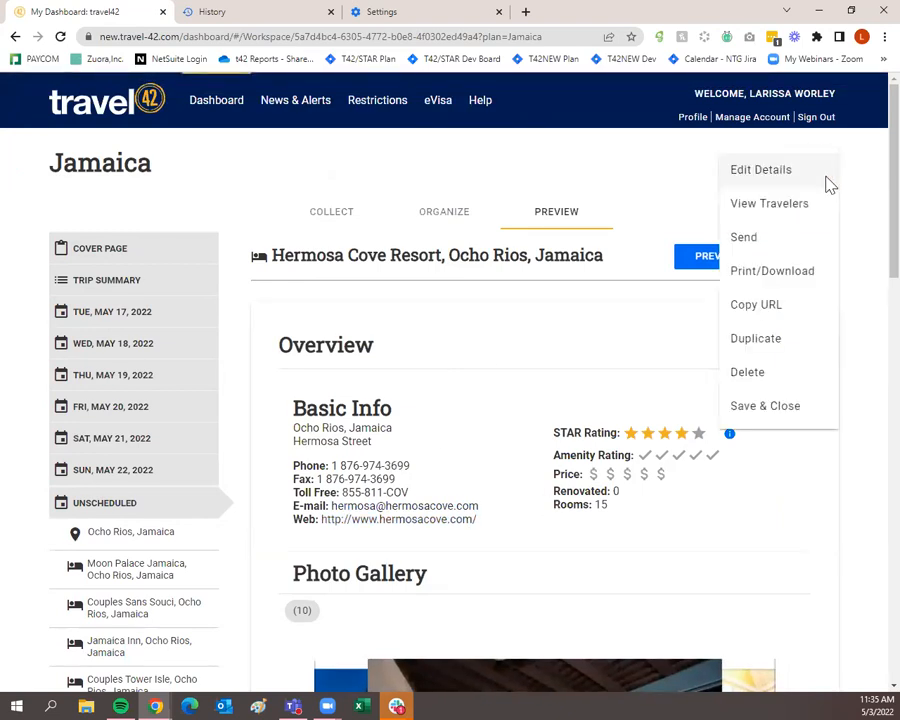
{"action": "left_click", "coordinate": [789, 271]}
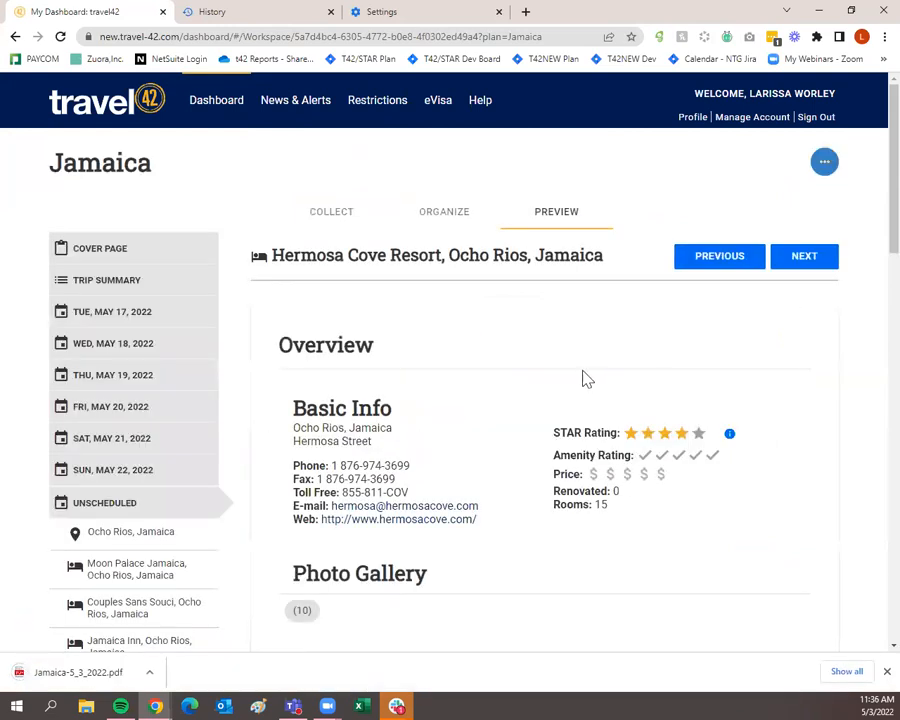
{"action": "left_click", "coordinate": [80, 674]}
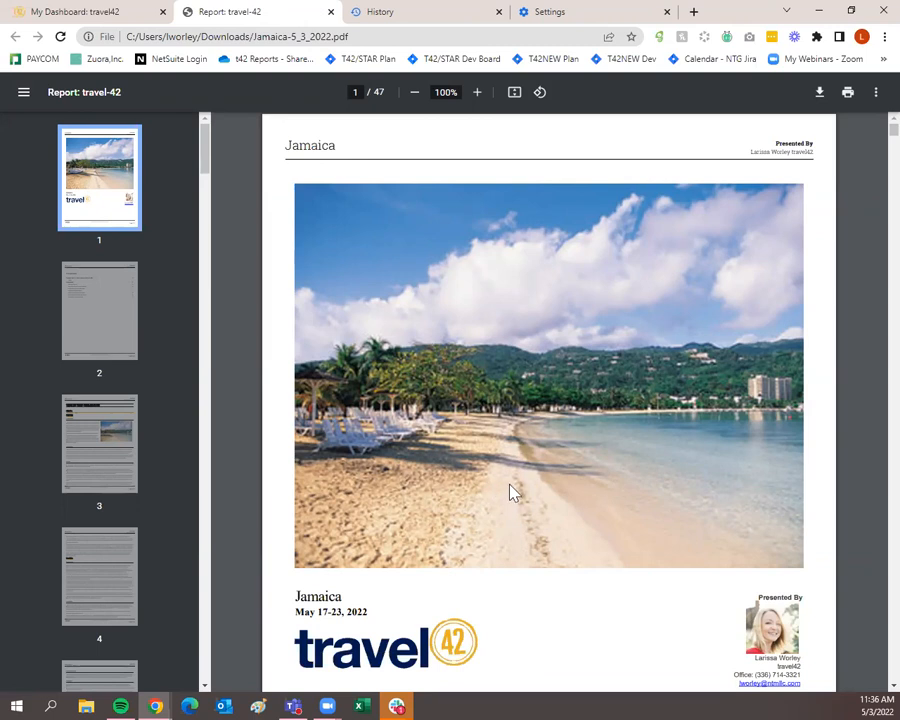
Step: Skim the PDF's cover page, trip summary and Jamaica overview on page 3
{"action": "scroll", "coordinate": [510, 483], "scroll_direction": "down", "scroll_amount": 10}
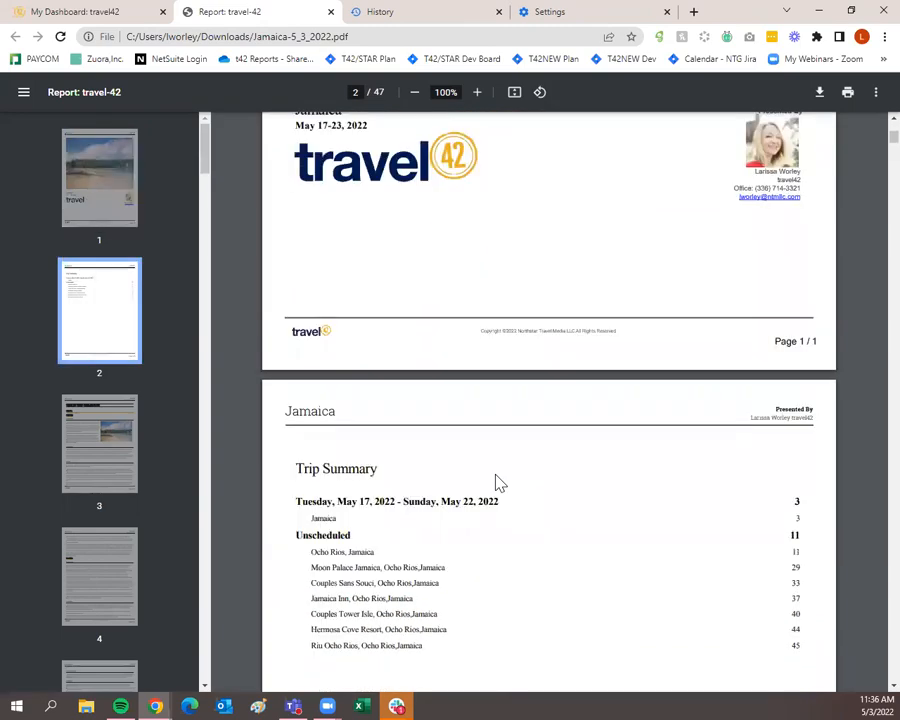
{"action": "scroll", "coordinate": [500, 483], "scroll_direction": "down", "scroll_amount": 15}
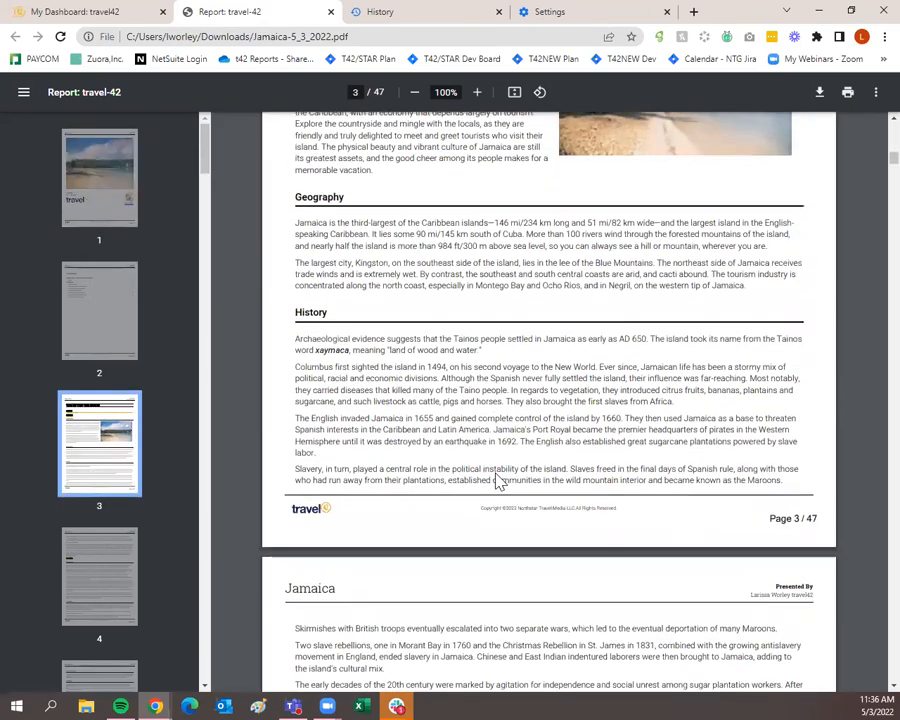
{"action": "scroll", "coordinate": [500, 481], "scroll_direction": "up", "scroll_amount": 3}
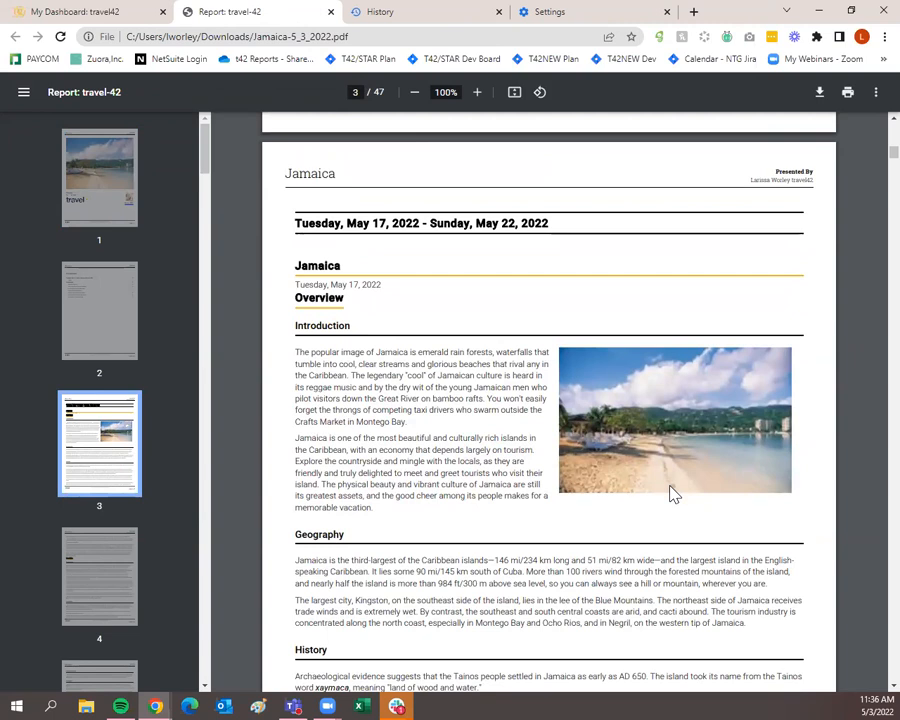
{"action": "left_click", "coordinate": [100, 12]}
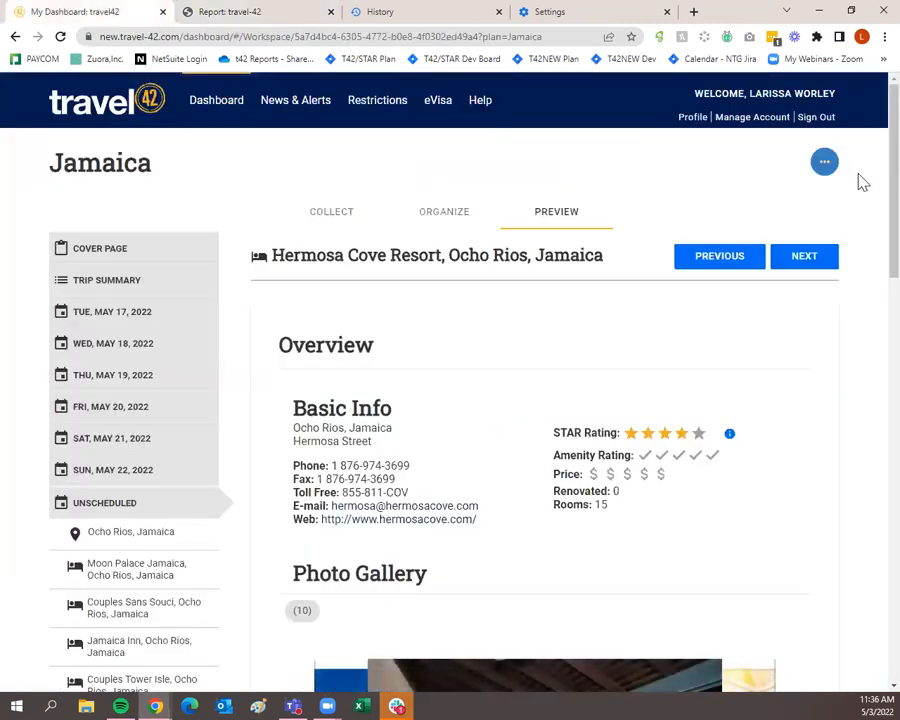
{"action": "left_click", "coordinate": [825, 166]}
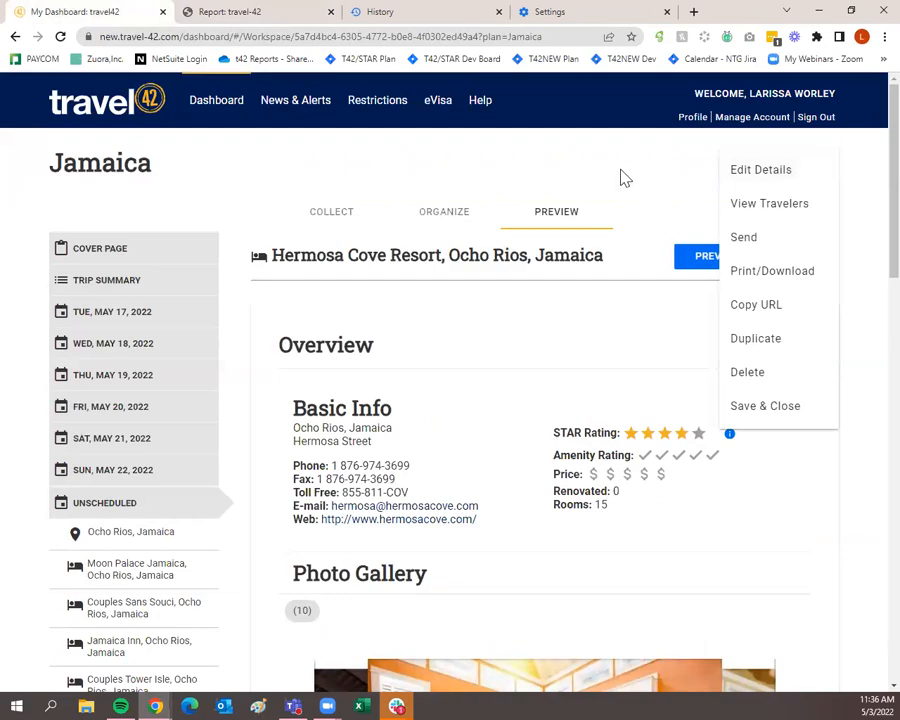
{"action": "left_click", "coordinate": [618, 176]}
Step: Go back to the PDF report, skim the Jamaica guide pages after page 3 and return to the cover
{"action": "left_click", "coordinate": [210, 12]}
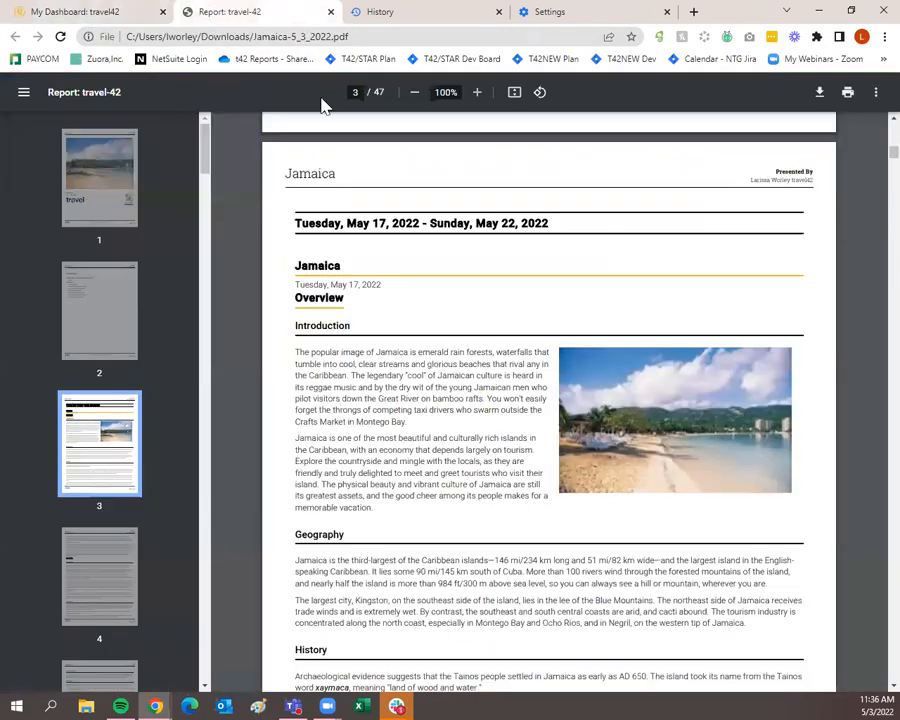
{"action": "scroll", "coordinate": [494, 411], "scroll_direction": "down", "scroll_amount": 10}
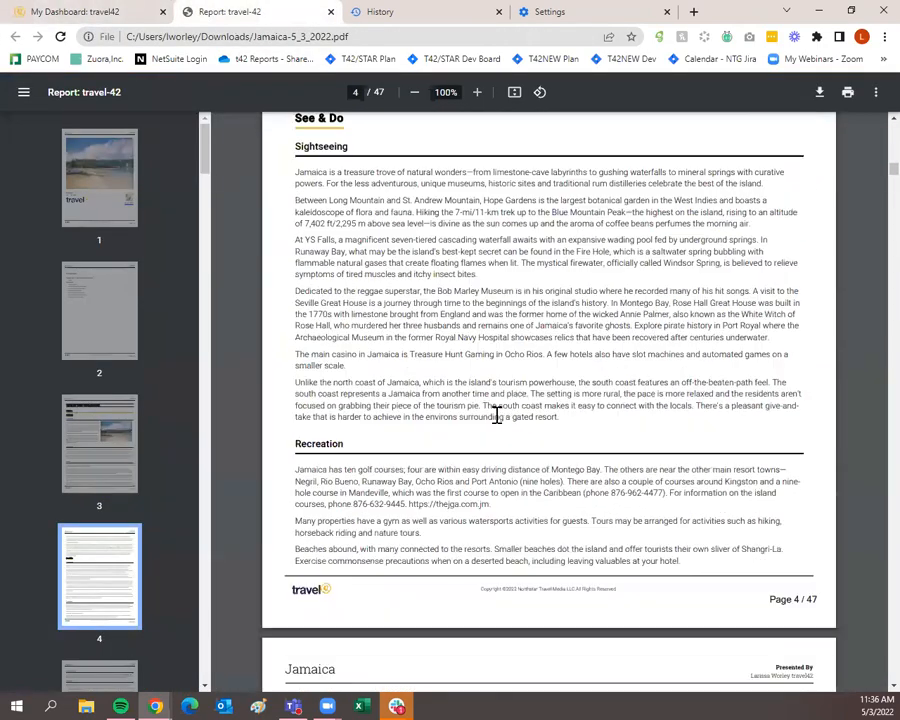
{"action": "scroll", "coordinate": [496, 415], "scroll_direction": "down", "scroll_amount": 20}
{"action": "scroll", "coordinate": [512, 432], "scroll_direction": "down", "scroll_amount": 7}
{"action": "scroll", "coordinate": [512, 425], "scroll_direction": "up", "scroll_amount": 9}
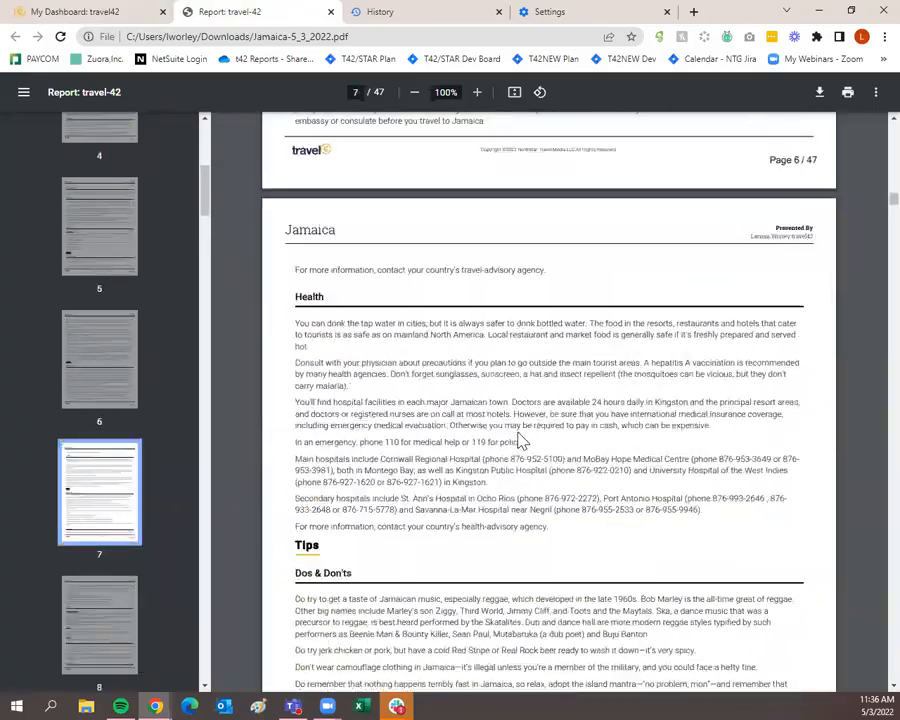
{"action": "scroll", "coordinate": [518, 440], "scroll_direction": "up", "scroll_amount": 20}
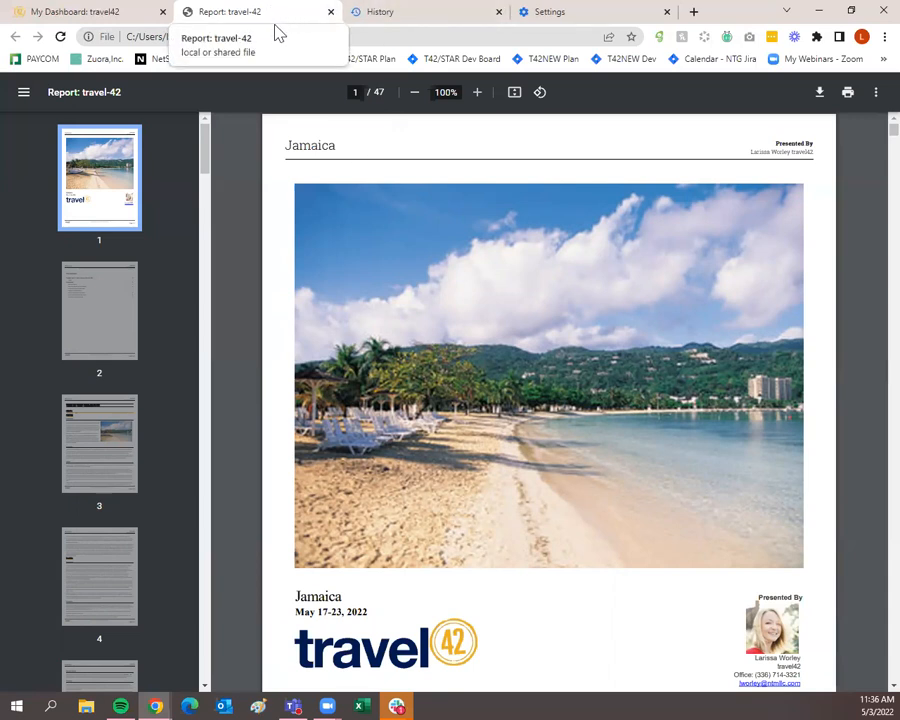
Step: Return to the Jamaica trip plan, save and close it, and glance over the dashboard's trip plan list
{"action": "left_click", "coordinate": [68, 18]}
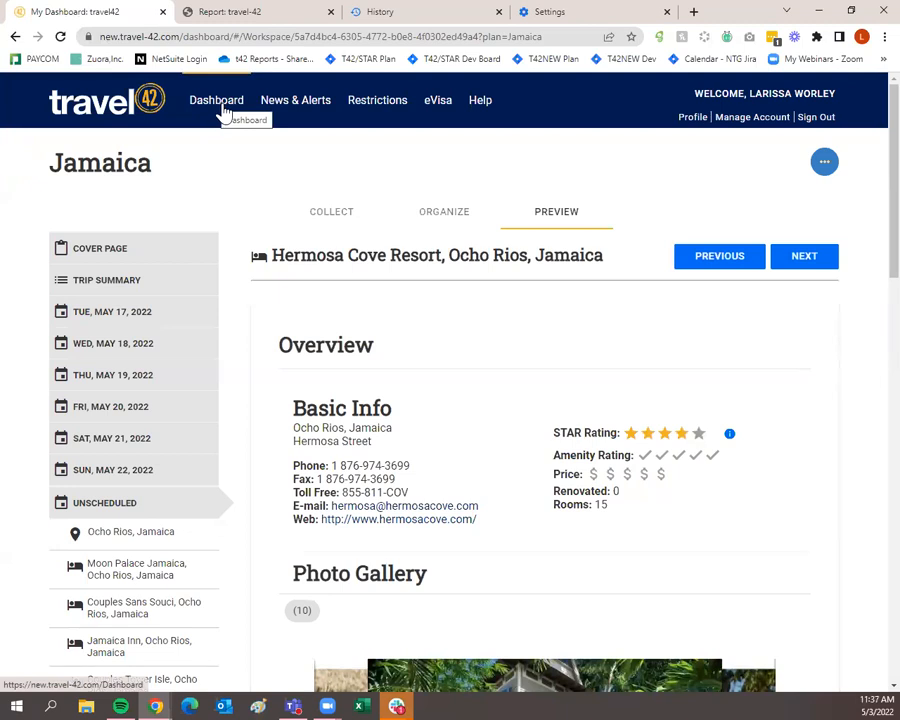
{"action": "left_click", "coordinate": [825, 166]}
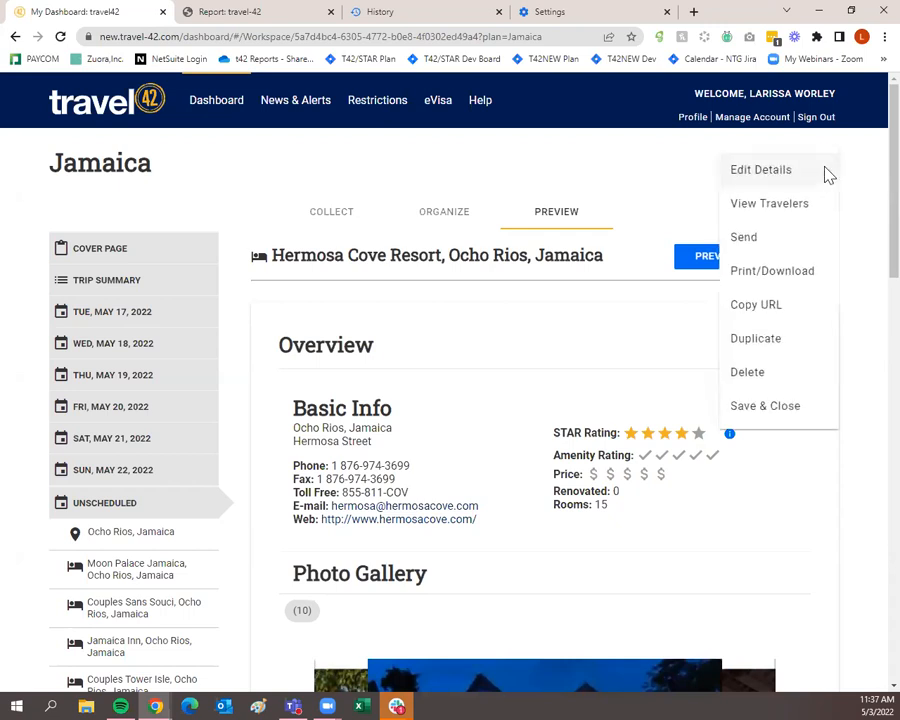
{"action": "left_click", "coordinate": [764, 416]}
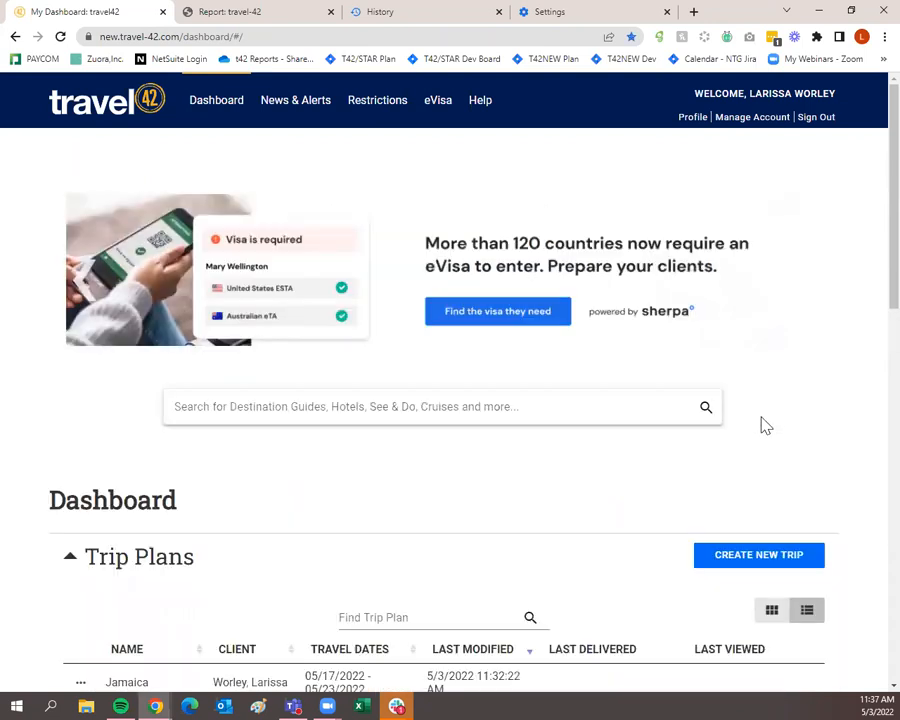
{"action": "scroll", "coordinate": [775, 358], "scroll_direction": "down", "scroll_amount": 3}
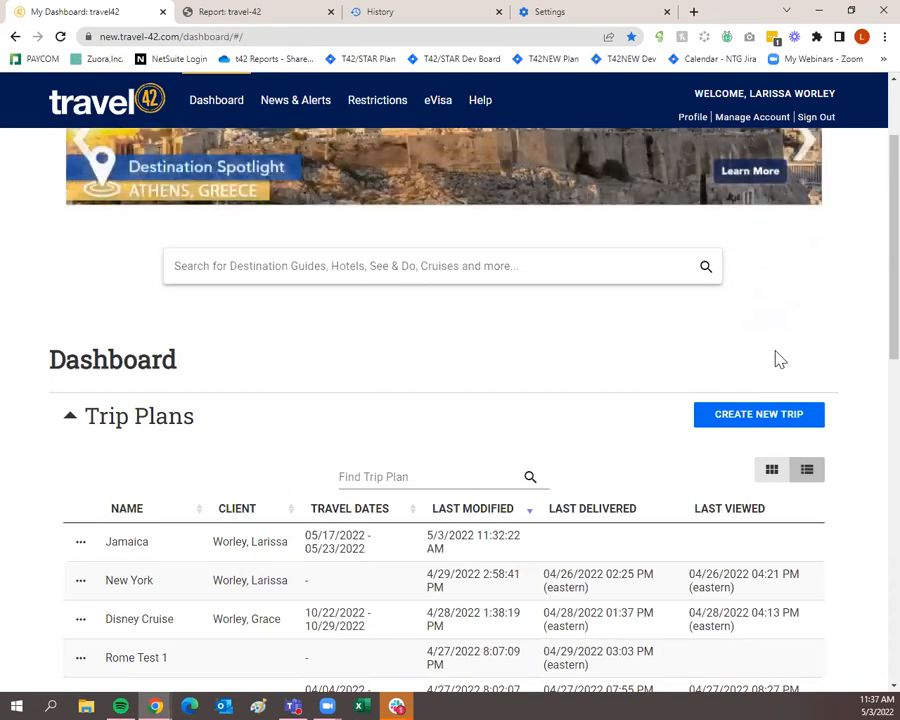
{"action": "scroll", "coordinate": [742, 406], "scroll_direction": "up", "scroll_amount": 3}
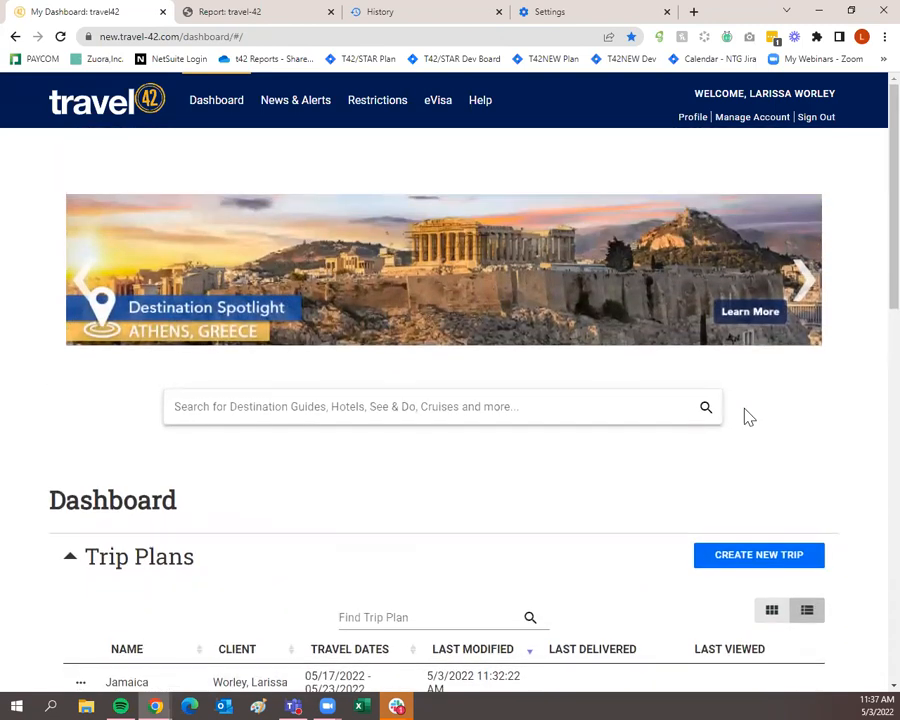
Step: Search the dashboard for "rome", skim the suggestions by category and open the full results
{"action": "left_click", "coordinate": [512, 406]}
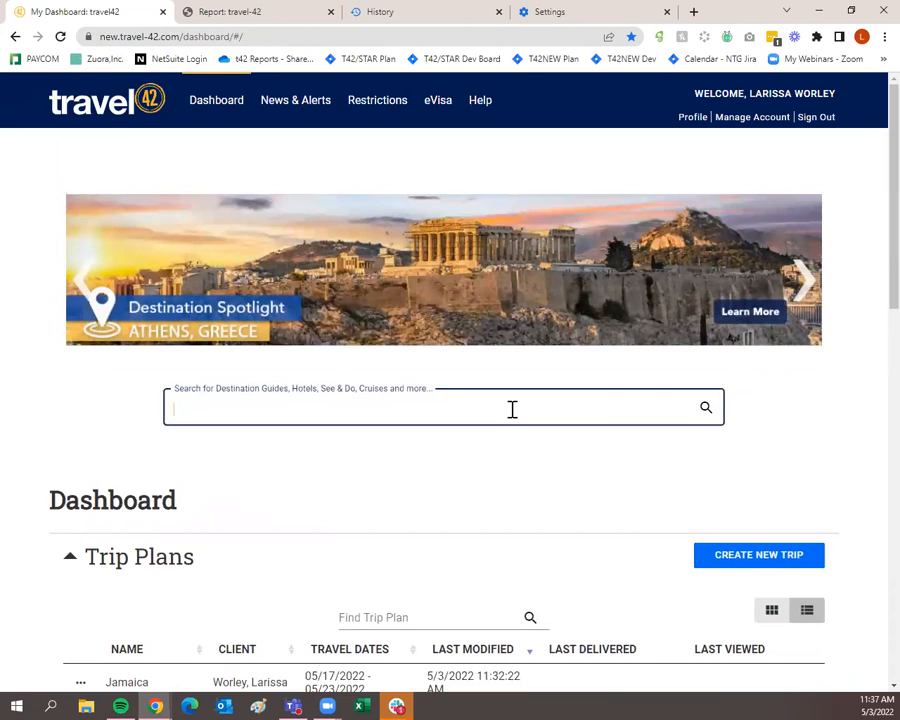
{"action": "type", "text": "rome"}
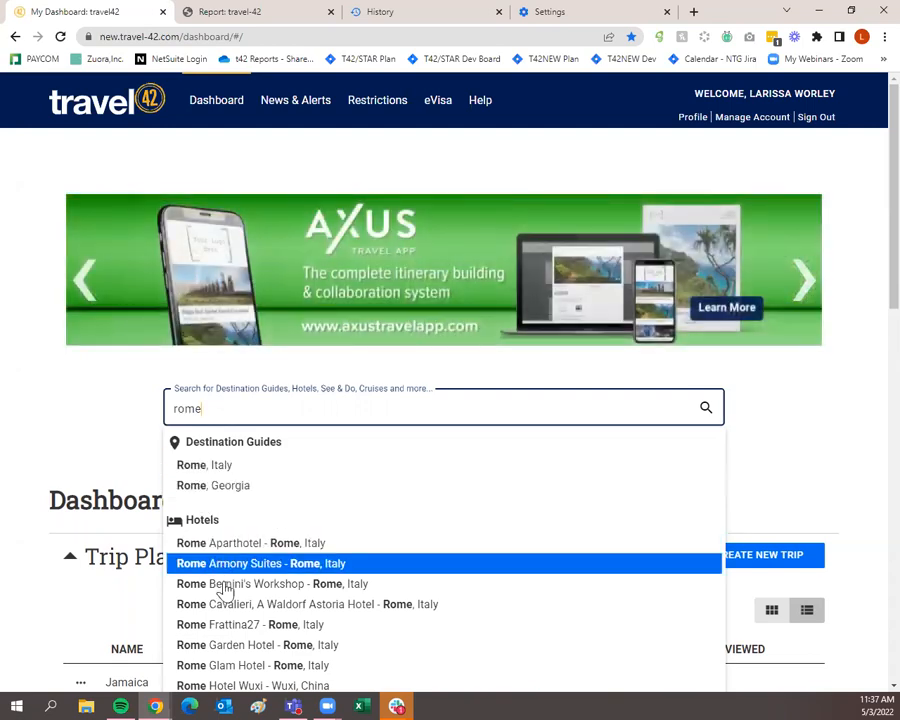
{"action": "scroll", "coordinate": [252, 568], "scroll_direction": "down", "scroll_amount": 5}
{"action": "scroll", "coordinate": [273, 554], "scroll_direction": "down", "scroll_amount": 3}
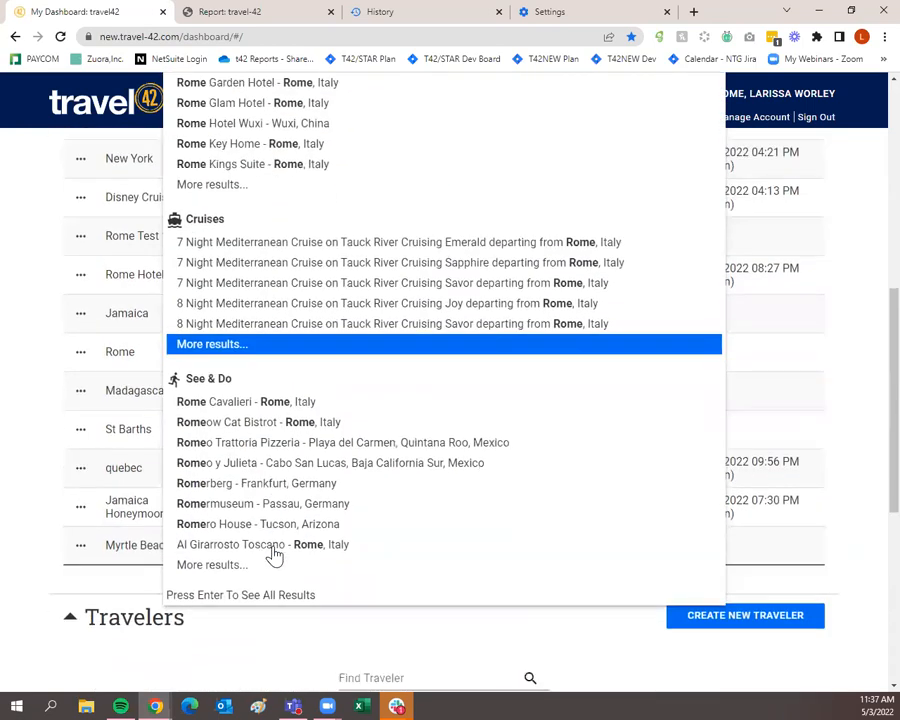
{"action": "scroll", "coordinate": [296, 528], "scroll_direction": "up", "scroll_amount": 6}
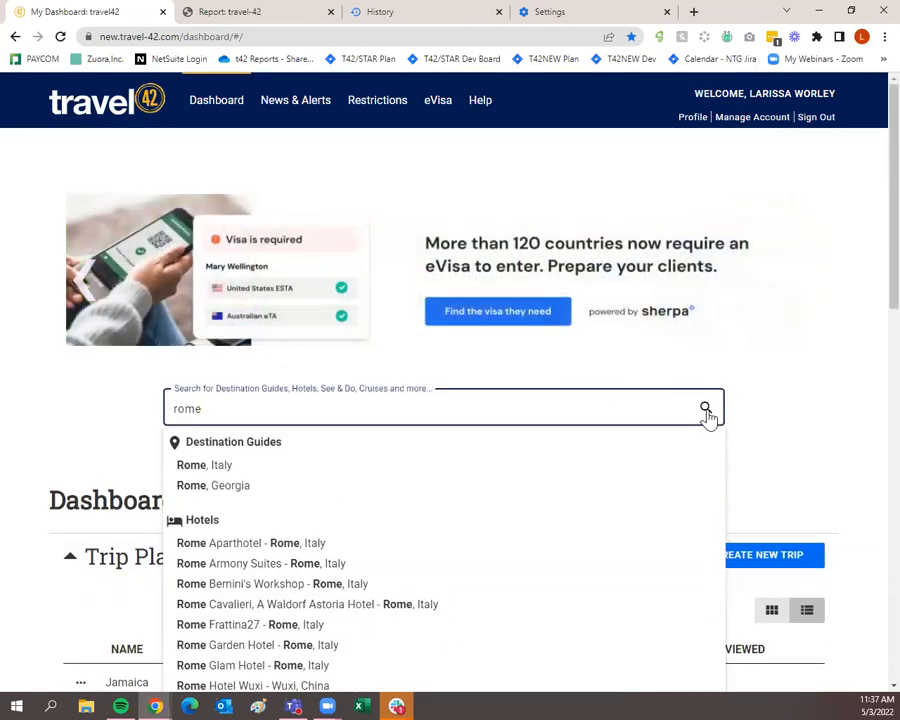
{"action": "left_click", "coordinate": [706, 411]}
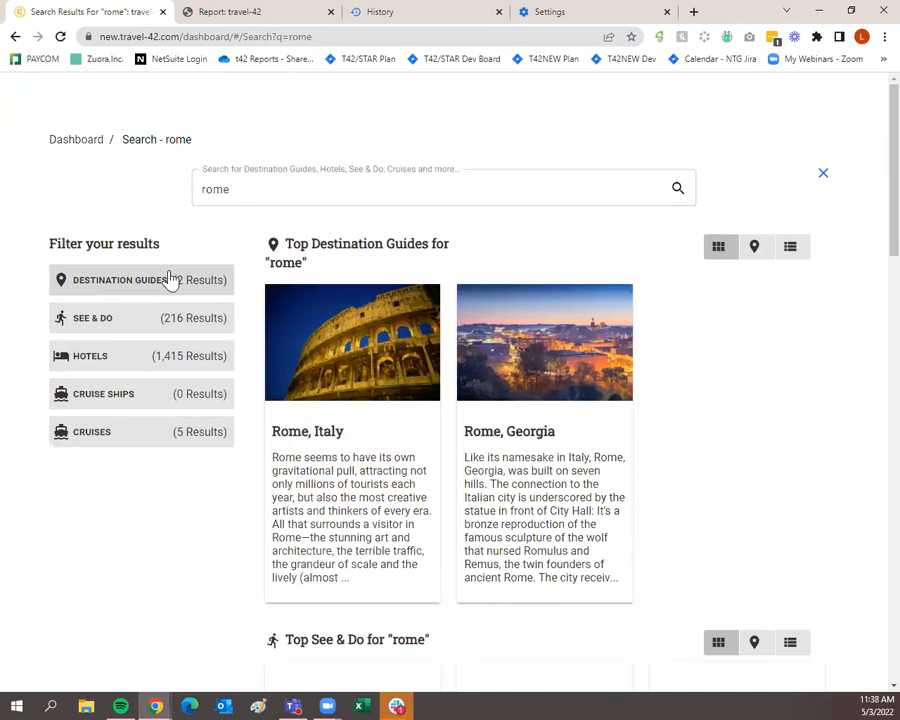
Step: Narrow the Rome results to five-star hotels and show only hotels with a review
{"action": "left_click", "coordinate": [142, 358]}
{"action": "scroll", "coordinate": [140, 362], "scroll_direction": "down", "scroll_amount": 2}
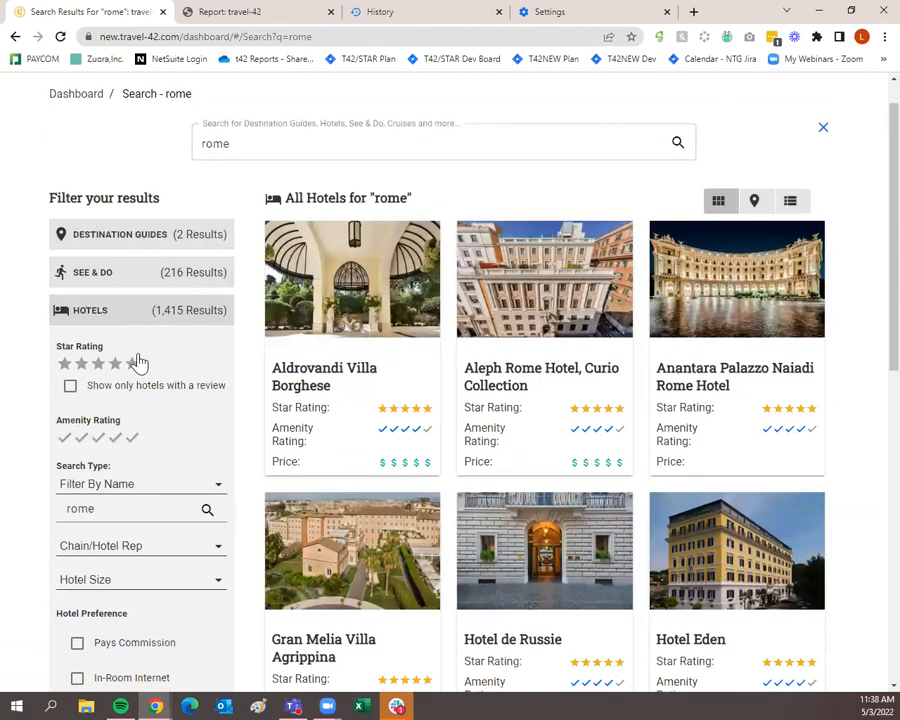
{"action": "scroll", "coordinate": [130, 340], "scroll_direction": "down", "scroll_amount": 1}
{"action": "scroll", "coordinate": [118, 290], "scroll_direction": "up", "scroll_amount": 1}
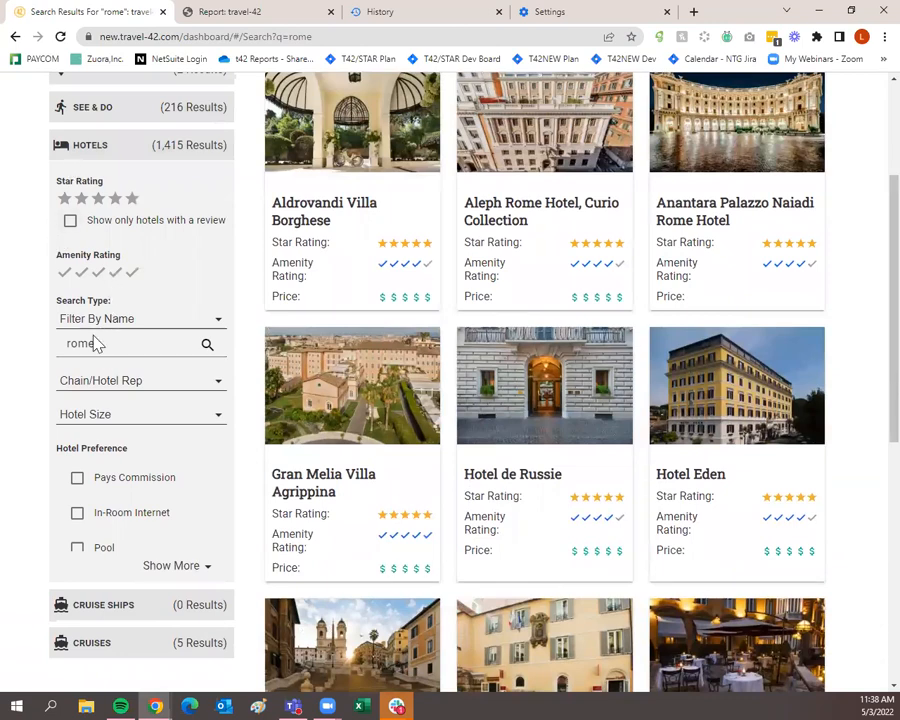
{"action": "left_click", "coordinate": [131, 199]}
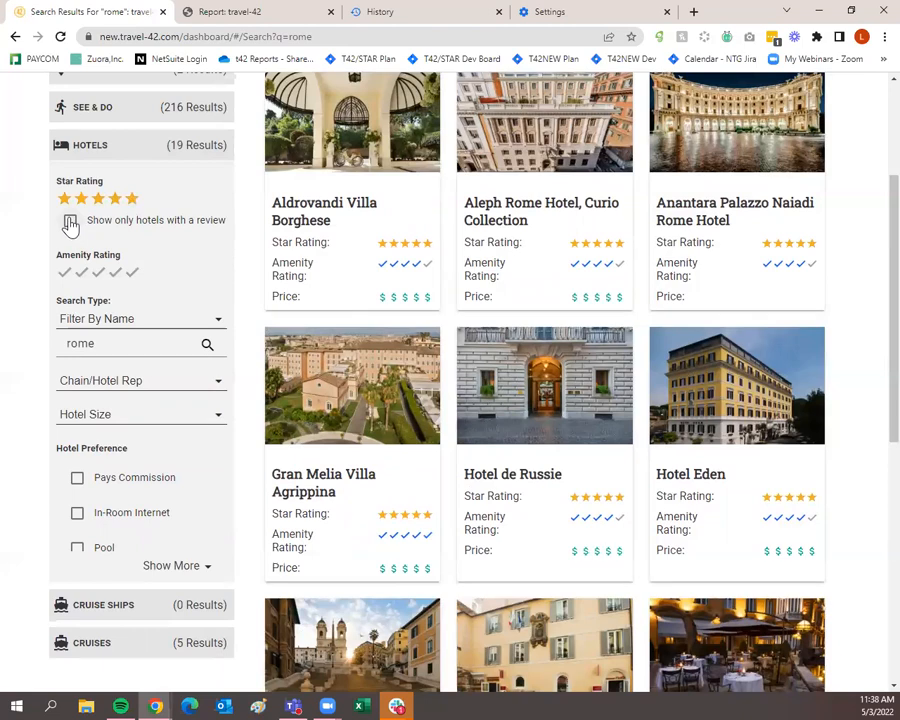
{"action": "left_click", "coordinate": [70, 222]}
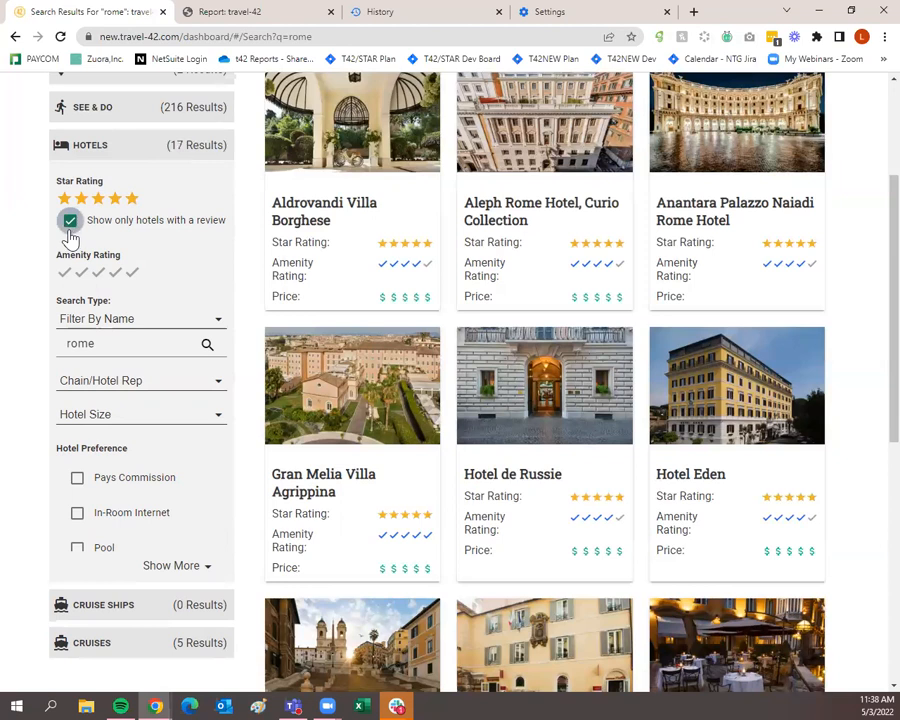
{"action": "scroll", "coordinate": [70, 235], "scroll_direction": "up", "scroll_amount": 3}
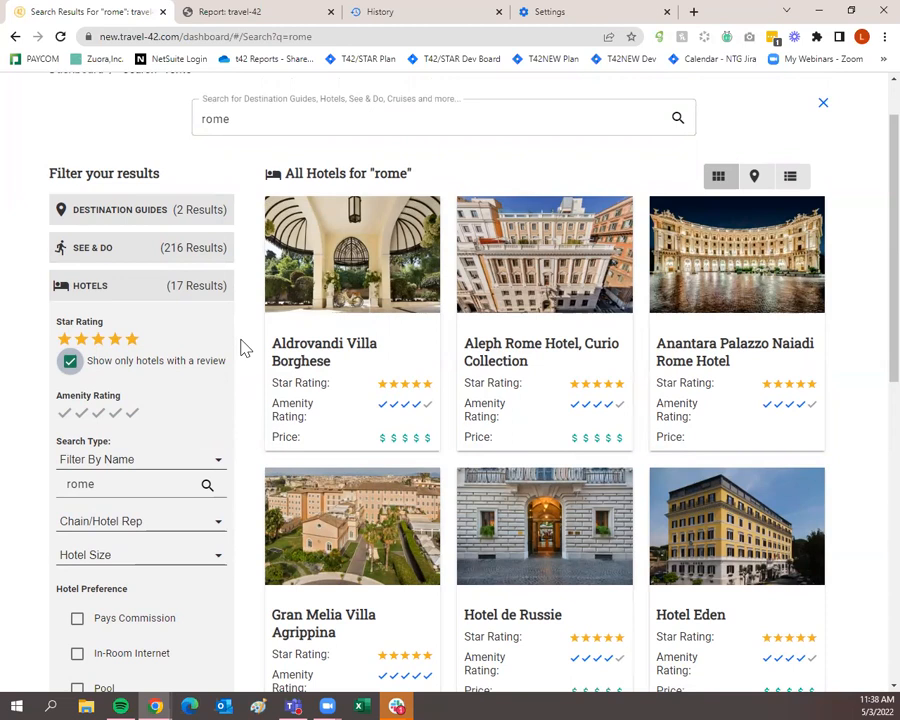
Step: Open the Quick Send form for the Aldrovandi Villa Borghese hotel and close it without sending
{"action": "mouse_move", "coordinate": [362, 346]}
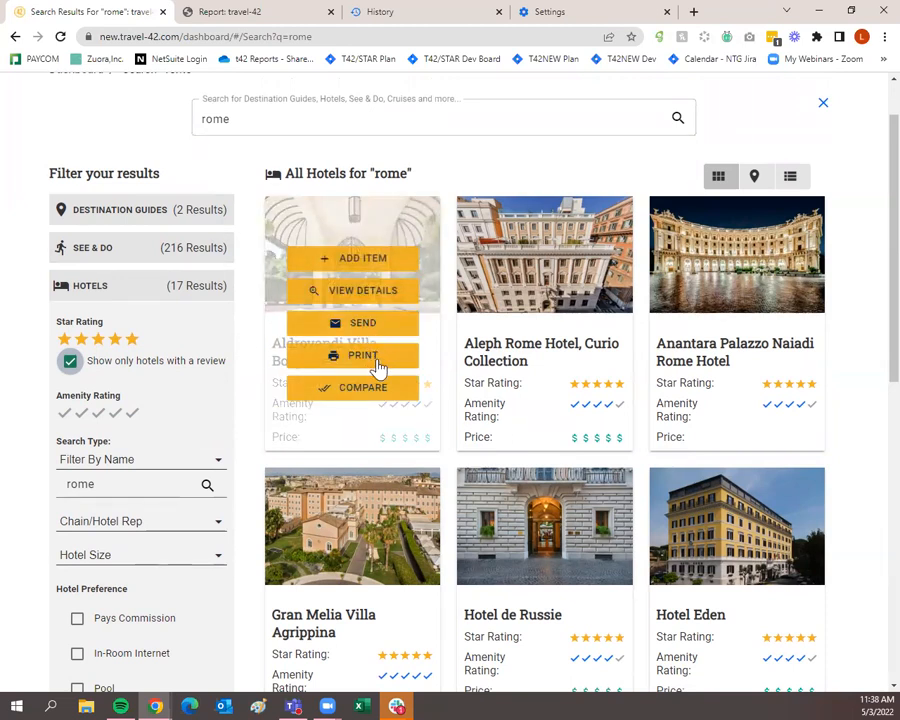
{"action": "left_click", "coordinate": [378, 322]}
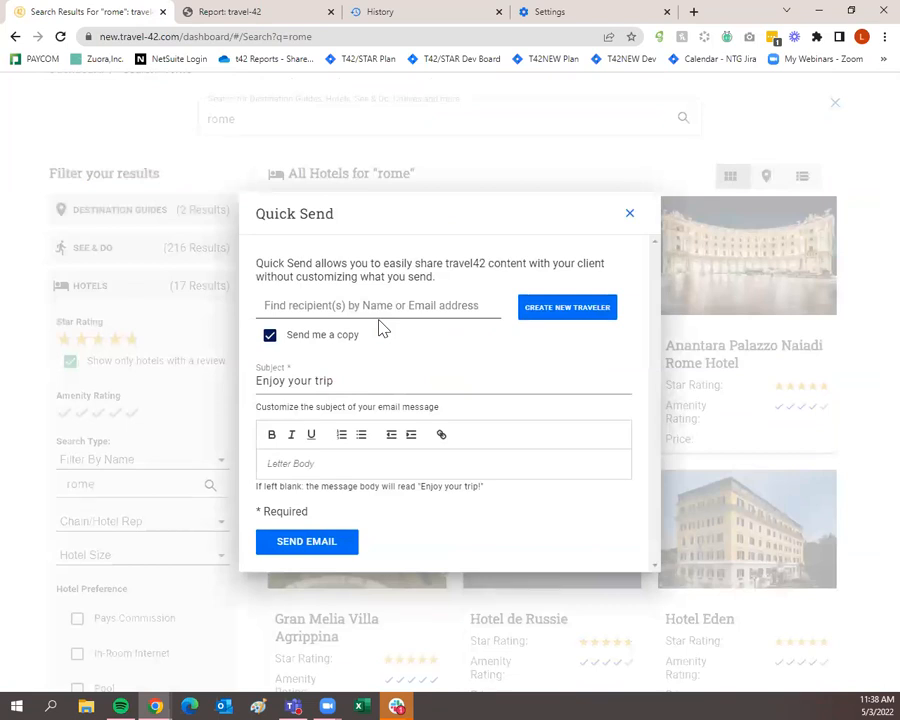
{"action": "left_click", "coordinate": [630, 214]}
Step: Open the Aldrovandi Villa Borghese hotel details, bring up the trip plan chooser for its photo gallery and dismiss it
{"action": "mouse_move", "coordinate": [400, 289]}
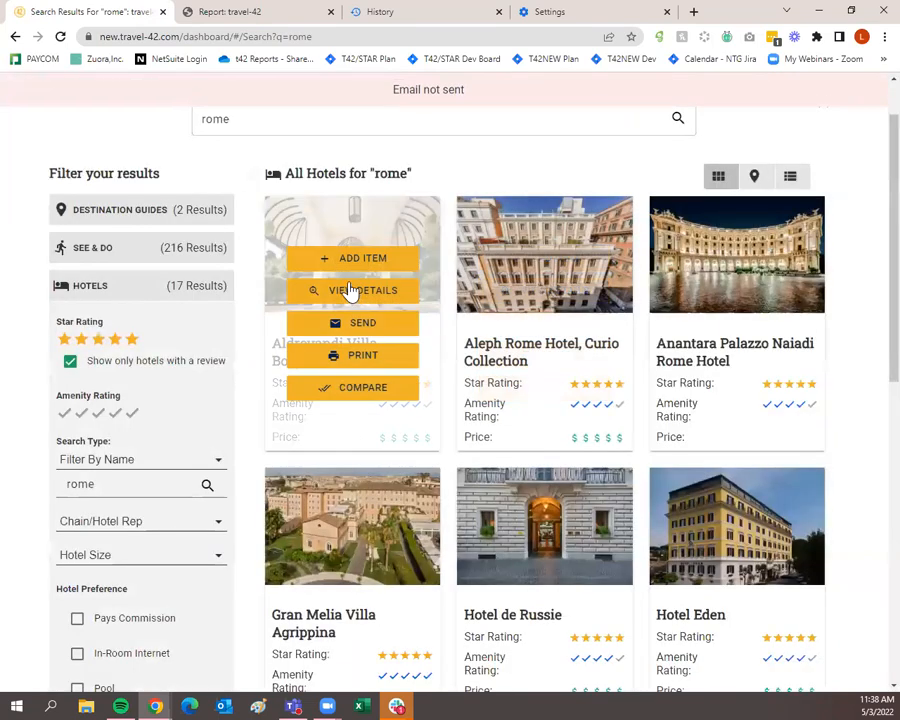
{"action": "left_click", "coordinate": [347, 291]}
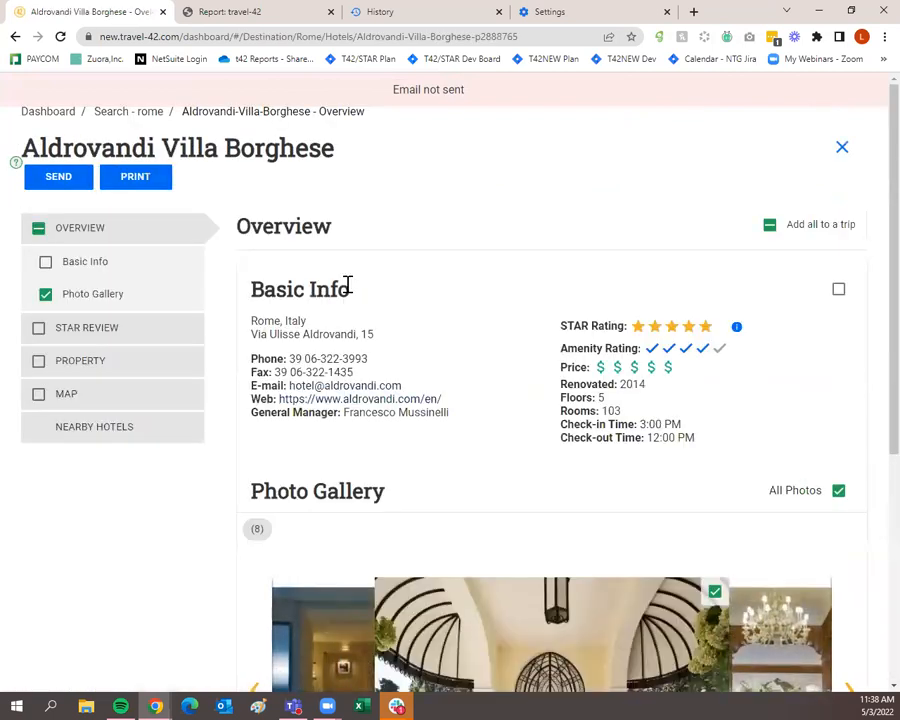
{"action": "left_click", "coordinate": [50, 298]}
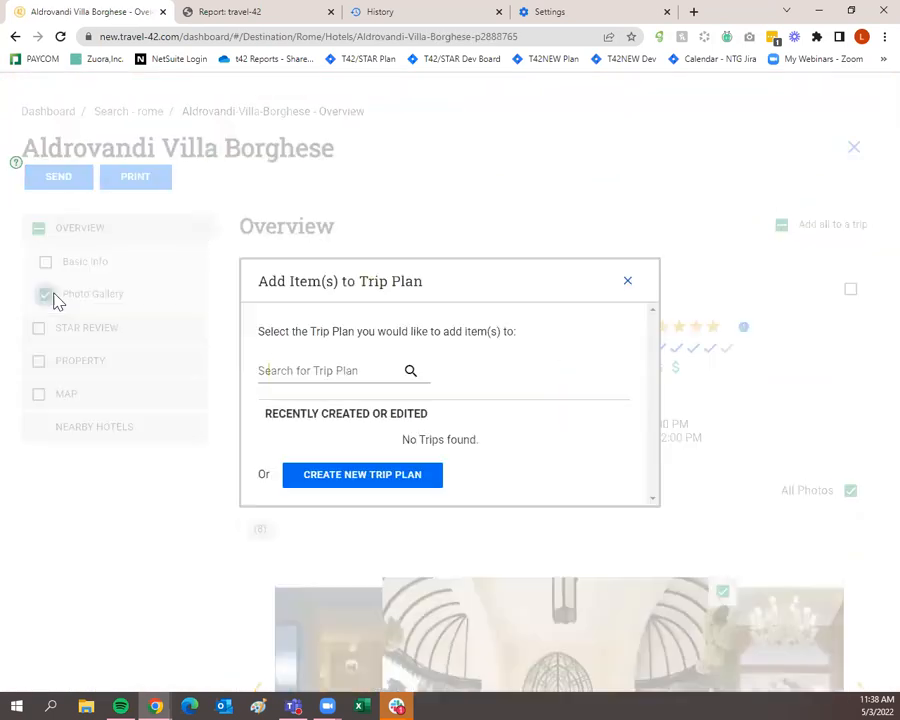
{"action": "left_click", "coordinate": [628, 282]}
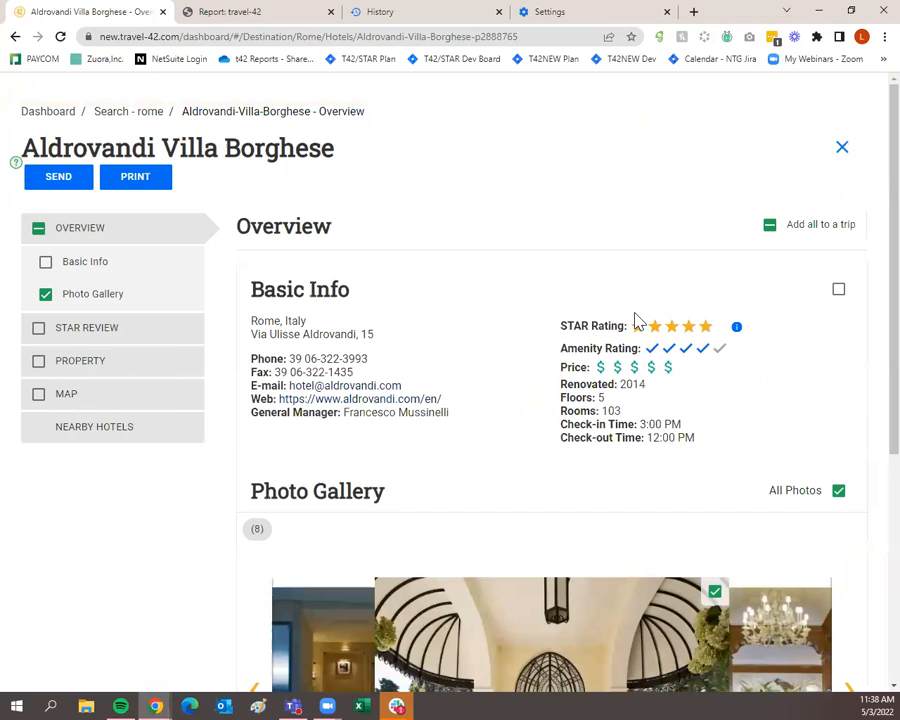
Step: Read through the hotel's photo gallery, booking info, STAR review and property details, including amenities, restaurants and meeting facilities
{"action": "scroll", "coordinate": [311, 341], "scroll_direction": "down", "scroll_amount": 4}
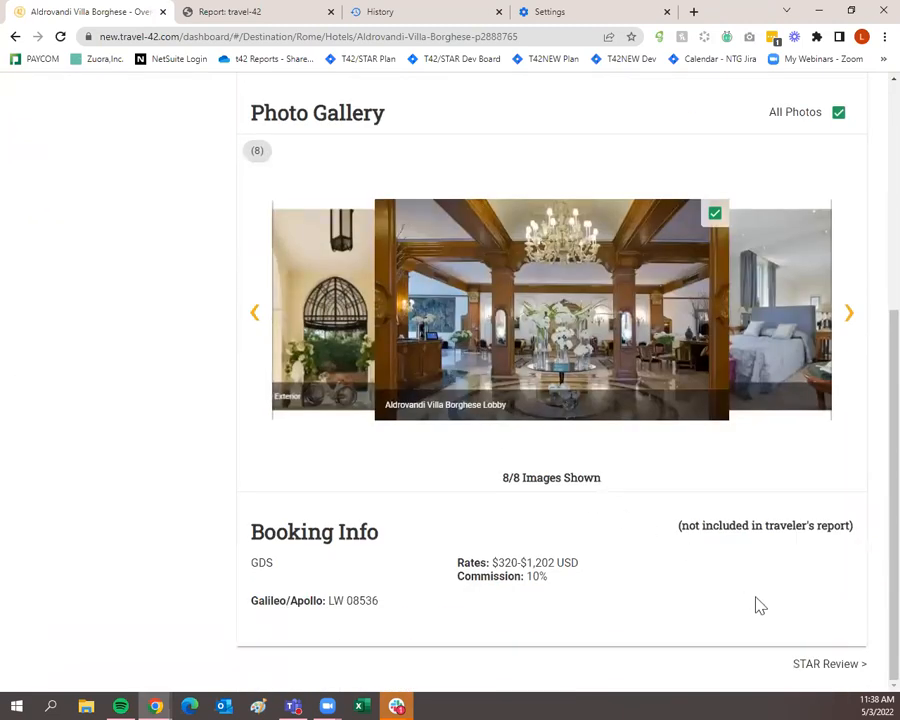
{"action": "left_click", "coordinate": [815, 666]}
{"action": "scroll", "coordinate": [742, 584], "scroll_direction": "down", "scroll_amount": 6}
{"action": "scroll", "coordinate": [780, 630], "scroll_direction": "up", "scroll_amount": 4}
{"action": "scroll", "coordinate": [820, 680], "scroll_direction": "down", "scroll_amount": 4}
{"action": "left_click", "coordinate": [843, 654]}
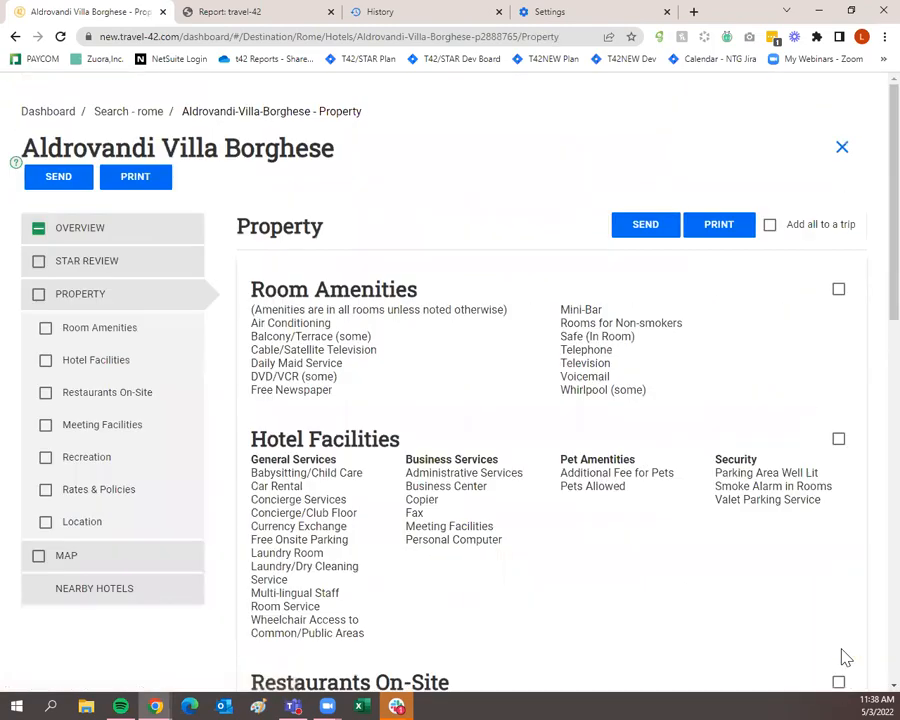
{"action": "scroll", "coordinate": [531, 373], "scroll_direction": "down", "scroll_amount": 9}
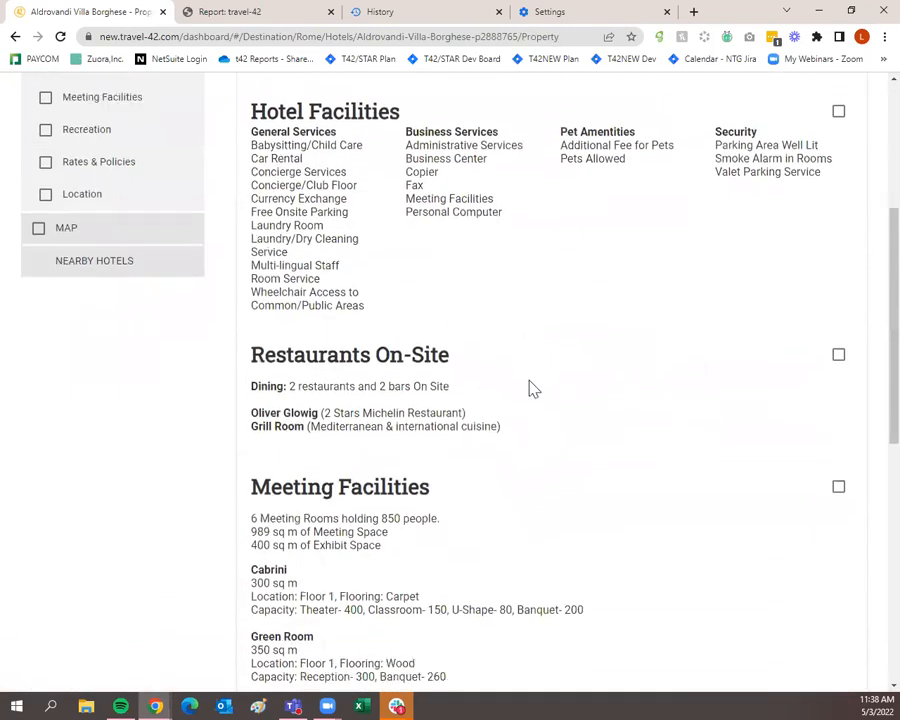
{"action": "scroll", "coordinate": [806, 578], "scroll_direction": "down", "scroll_amount": 2}
{"action": "scroll", "coordinate": [736, 494], "scroll_direction": "up", "scroll_amount": 10}
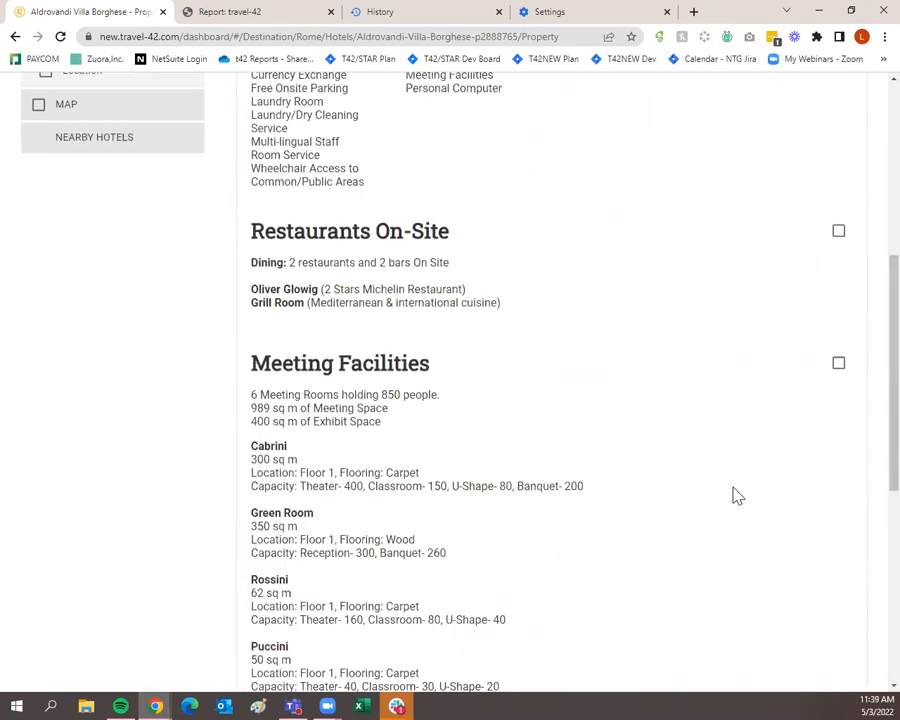
Step: Return to the Rome search results and narrow the hotels to five-star properties with a review
{"action": "left_click", "coordinate": [118, 112]}
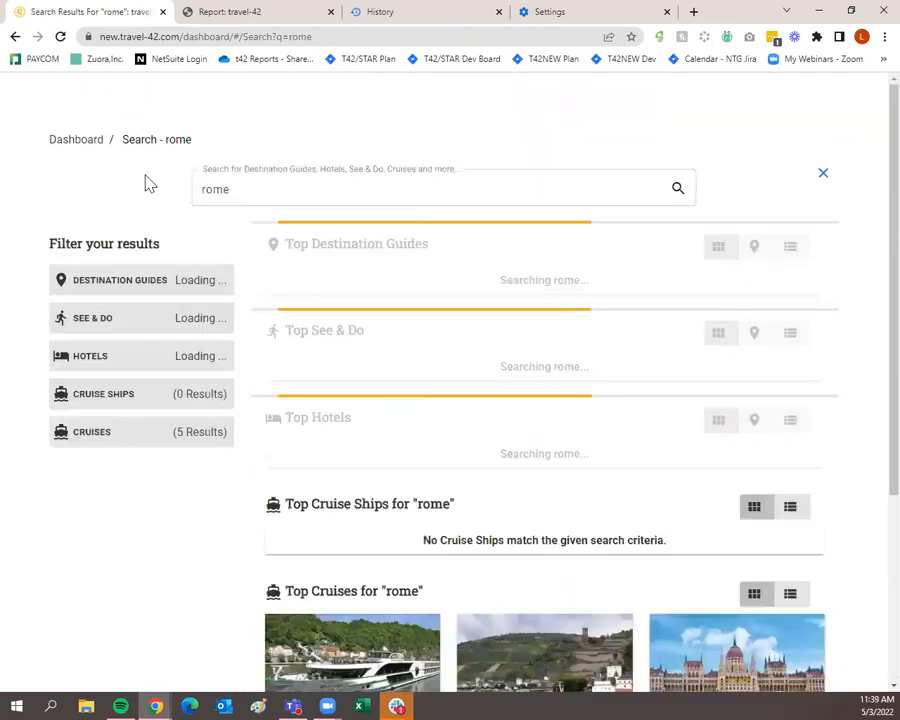
{"action": "left_click", "coordinate": [125, 360]}
{"action": "left_click", "coordinate": [70, 430]}
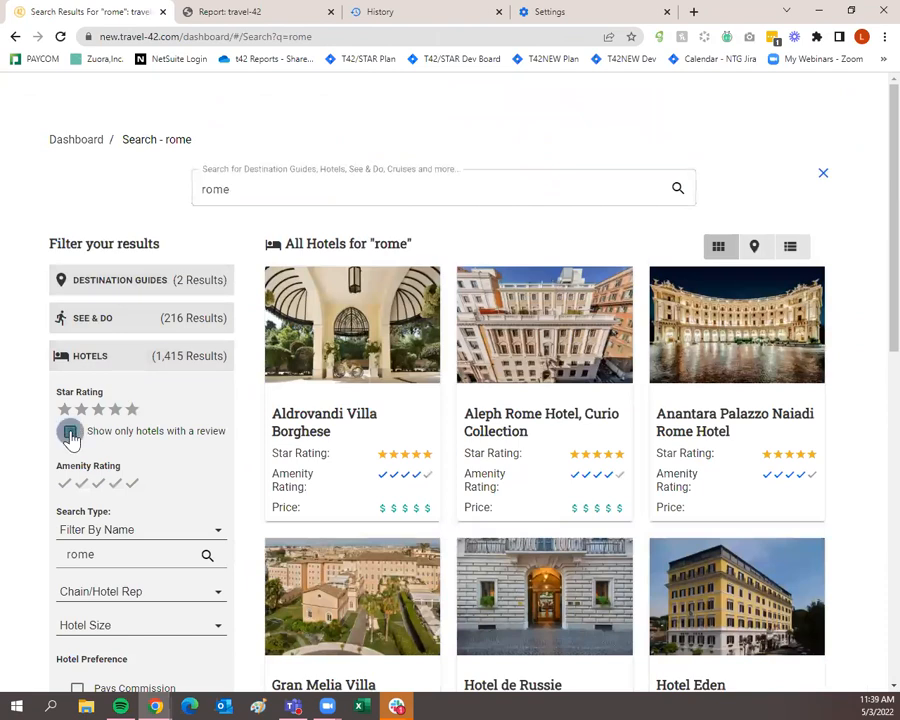
{"action": "left_click", "coordinate": [131, 410]}
Step: Reveal the available actions on the Aldrovandi Villa Borghese hotel card and on the Rome, Italy destination guide card
{"action": "mouse_move", "coordinate": [380, 400]}
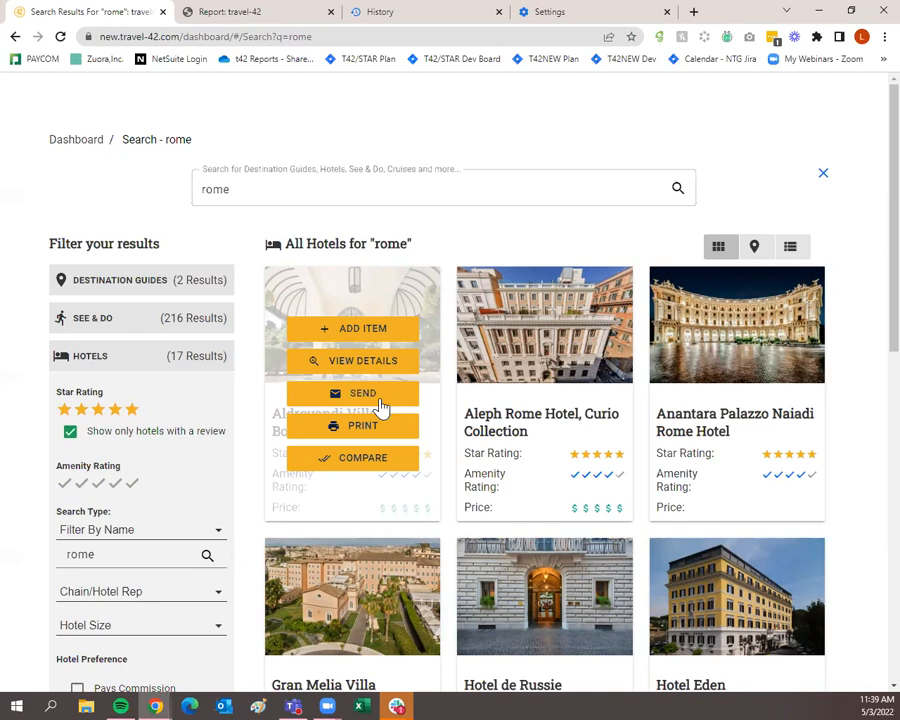
{"action": "left_click", "coordinate": [145, 296]}
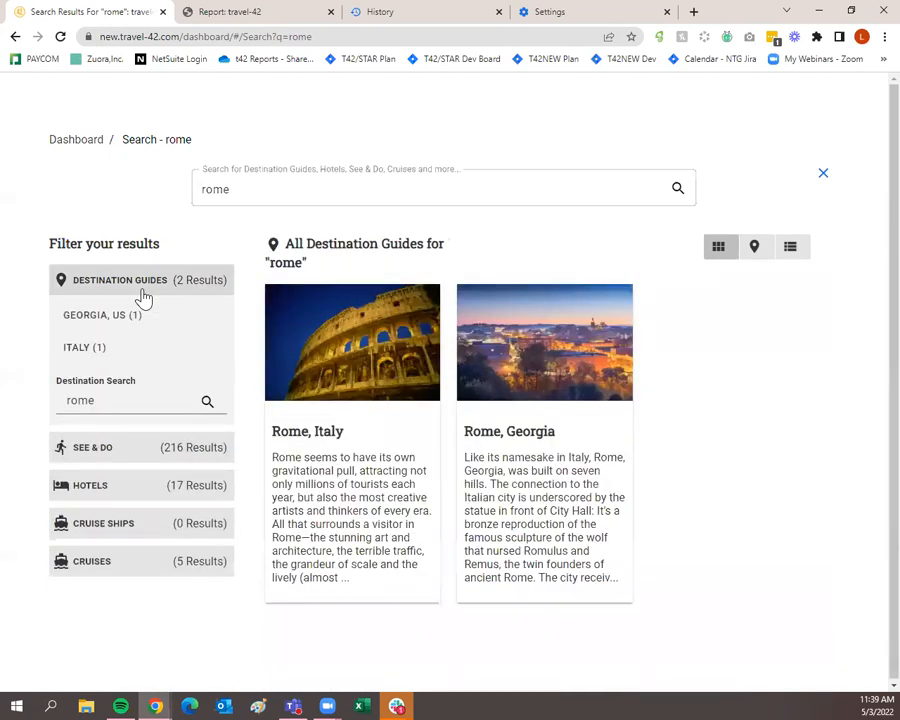
{"action": "mouse_move", "coordinate": [338, 438]}
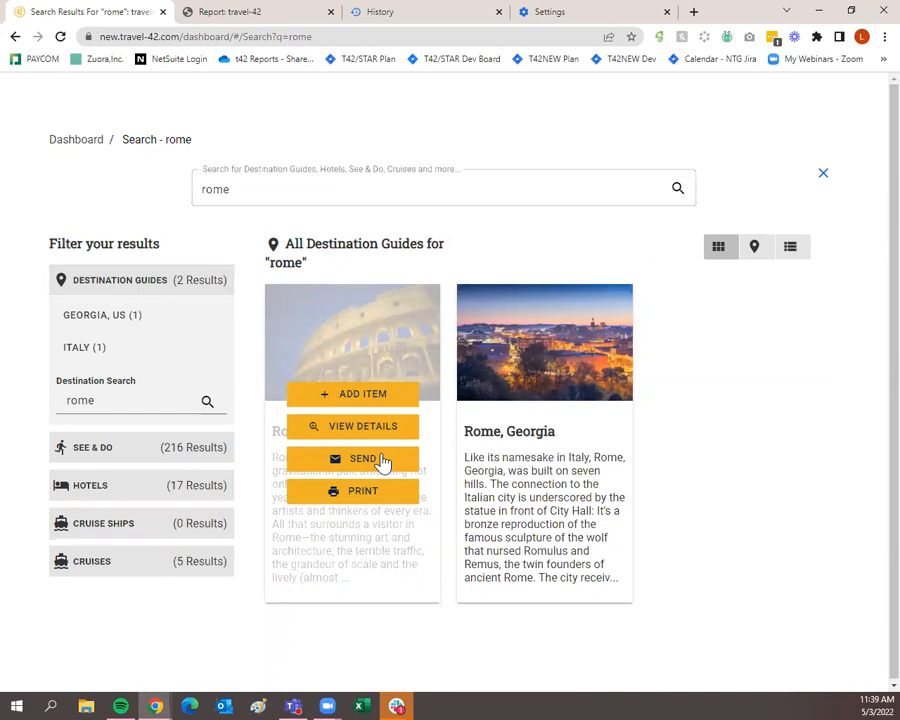
Step: Return to the dashboard, open the user profile and look over its business card details, agent headshot and company logo
{"action": "left_click", "coordinate": [81, 143]}
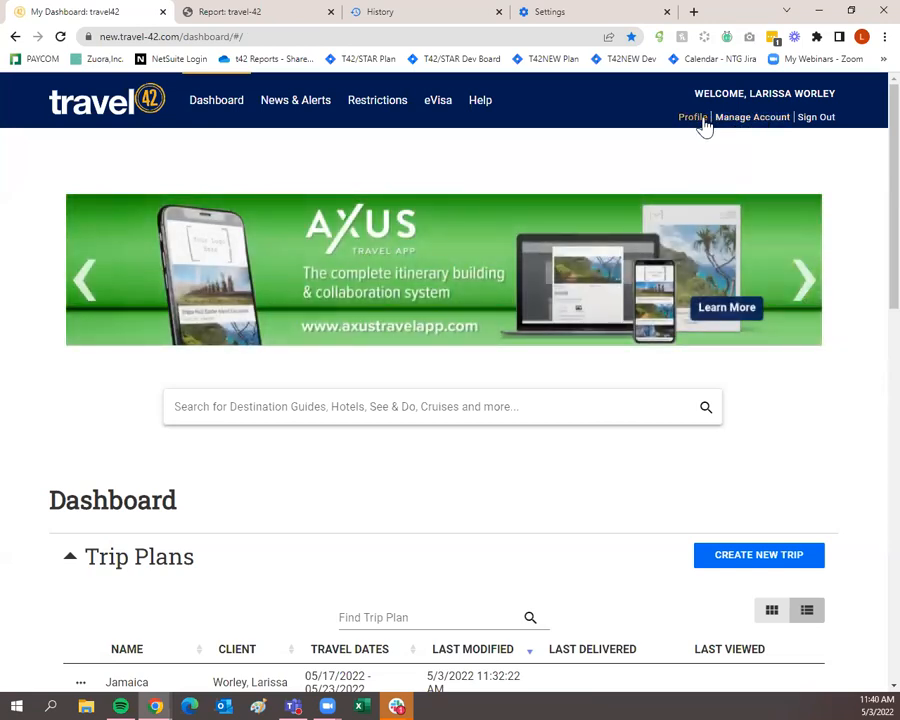
{"action": "left_click", "coordinate": [693, 119]}
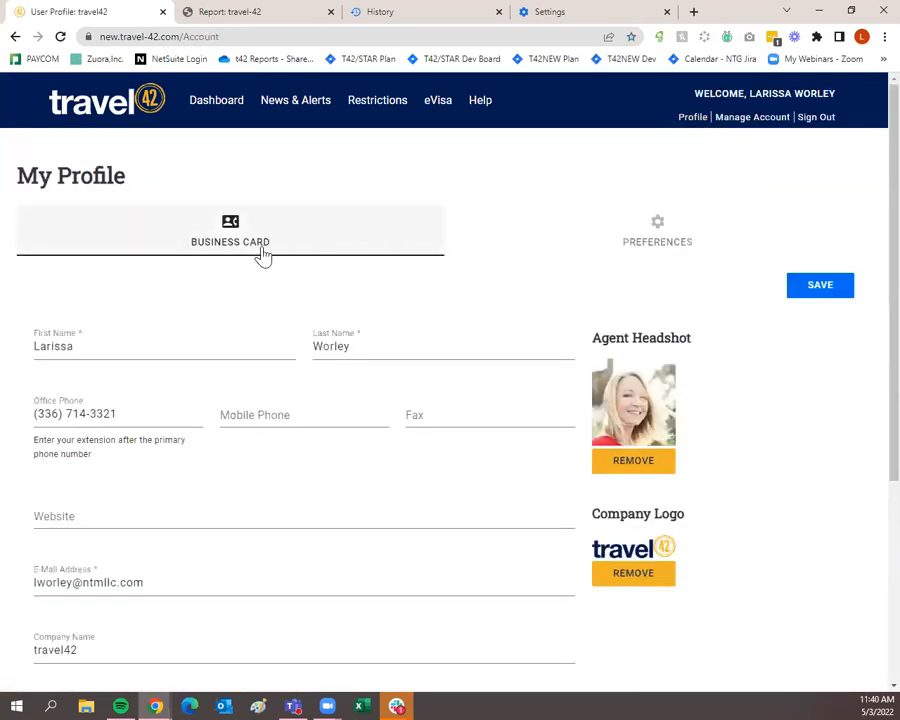
{"action": "scroll", "coordinate": [262, 256], "scroll_direction": "down", "scroll_amount": 2}
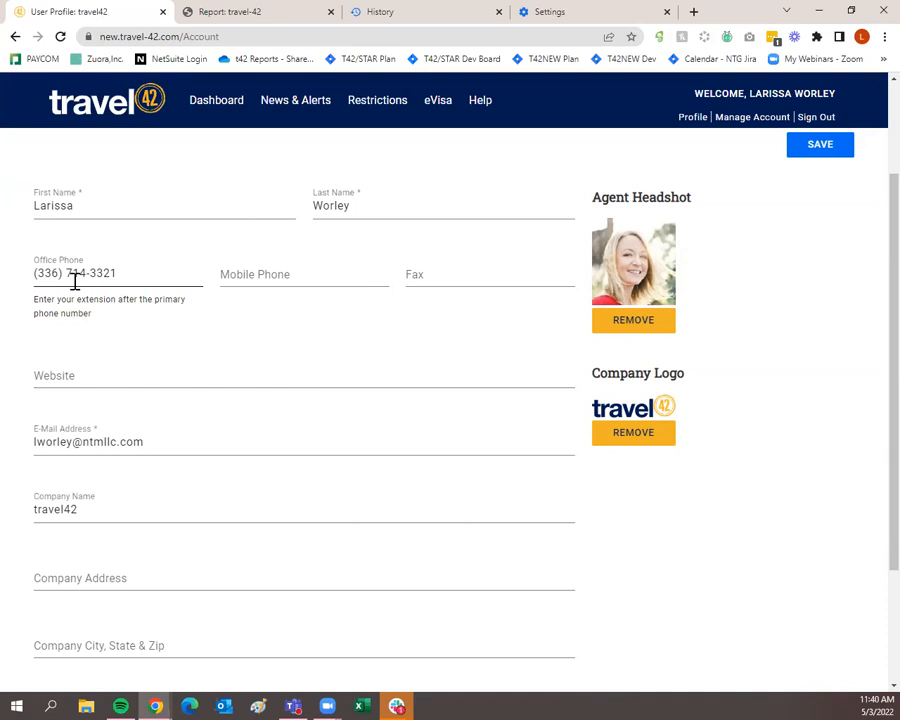
{"action": "scroll", "coordinate": [176, 430], "scroll_direction": "up", "scroll_amount": 2}
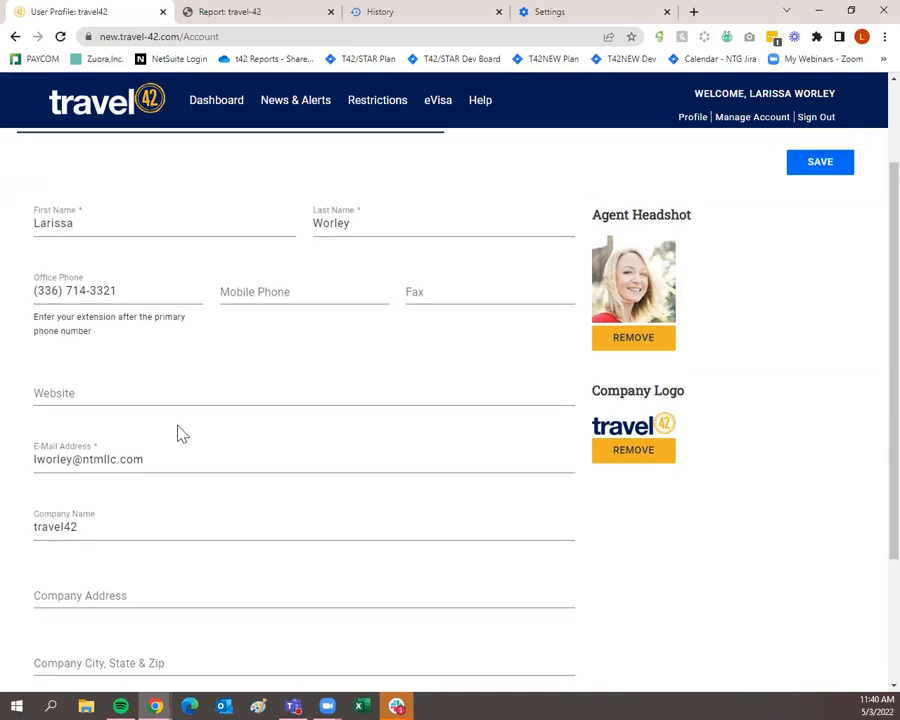
{"action": "scroll", "coordinate": [192, 400], "scroll_direction": "down", "scroll_amount": 3}
{"action": "scroll", "coordinate": [272, 482], "scroll_direction": "up", "scroll_amount": 3}
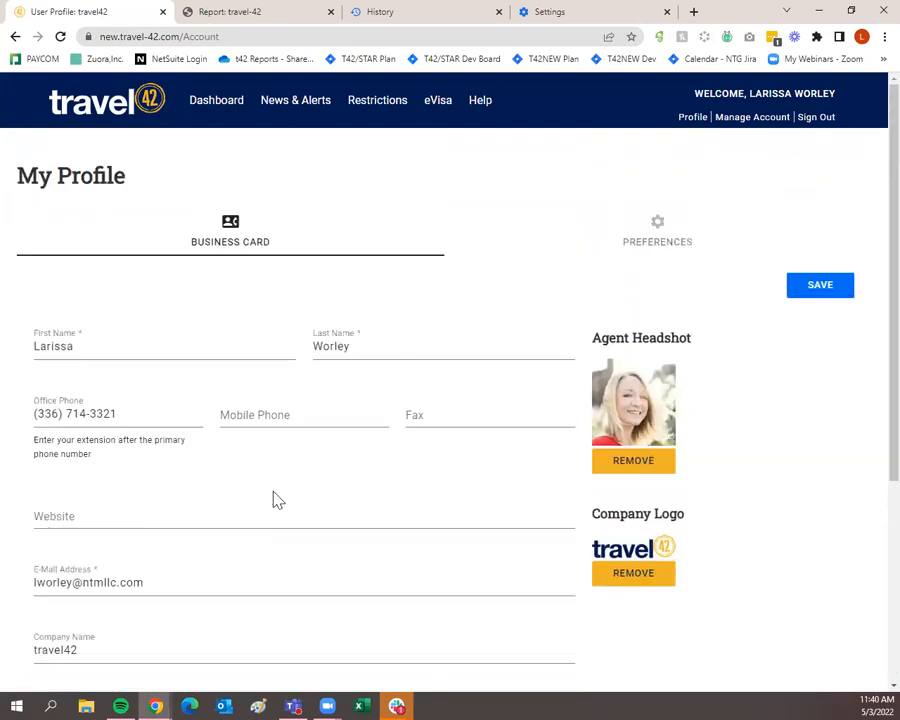
{"action": "scroll", "coordinate": [291, 470], "scroll_direction": "down", "scroll_amount": 4}
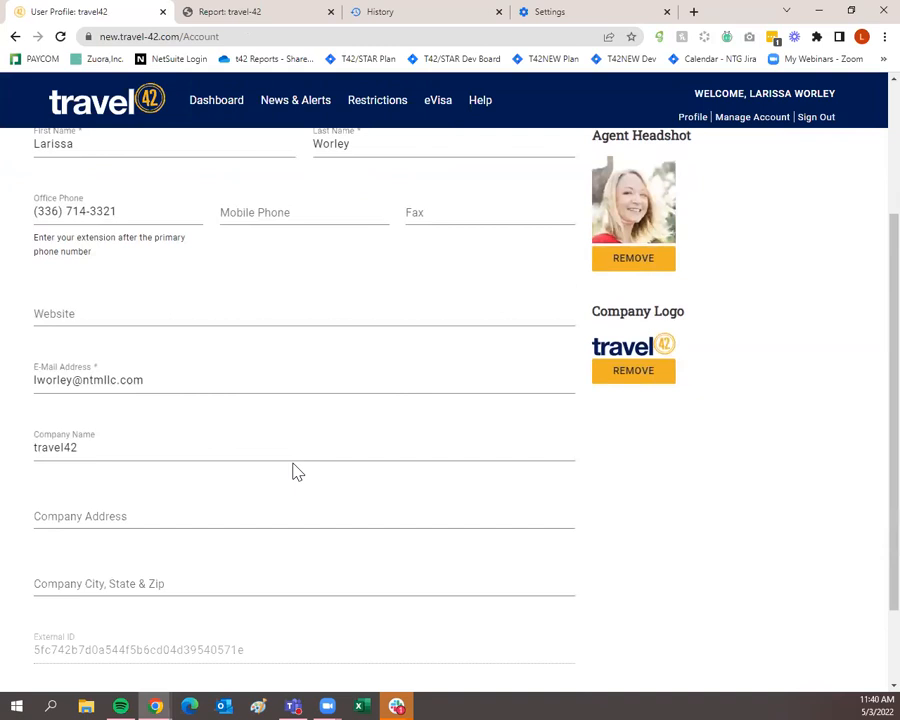
{"action": "scroll", "coordinate": [294, 470], "scroll_direction": "up", "scroll_amount": 4}
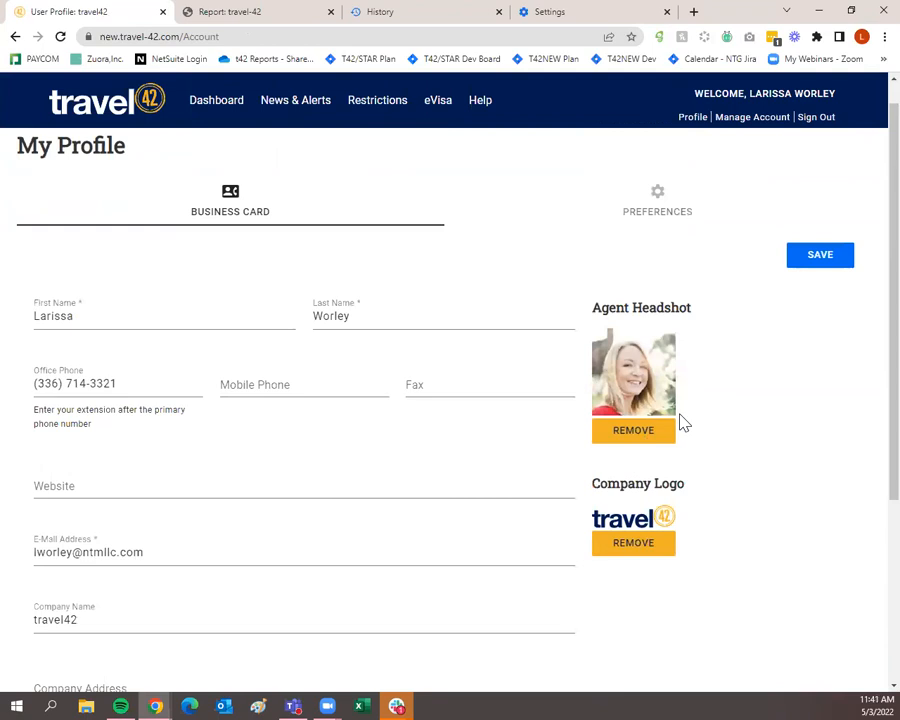
Step: Open the Client View preferences and switch the Include Business Card option off and back on
{"action": "left_click", "coordinate": [690, 210]}
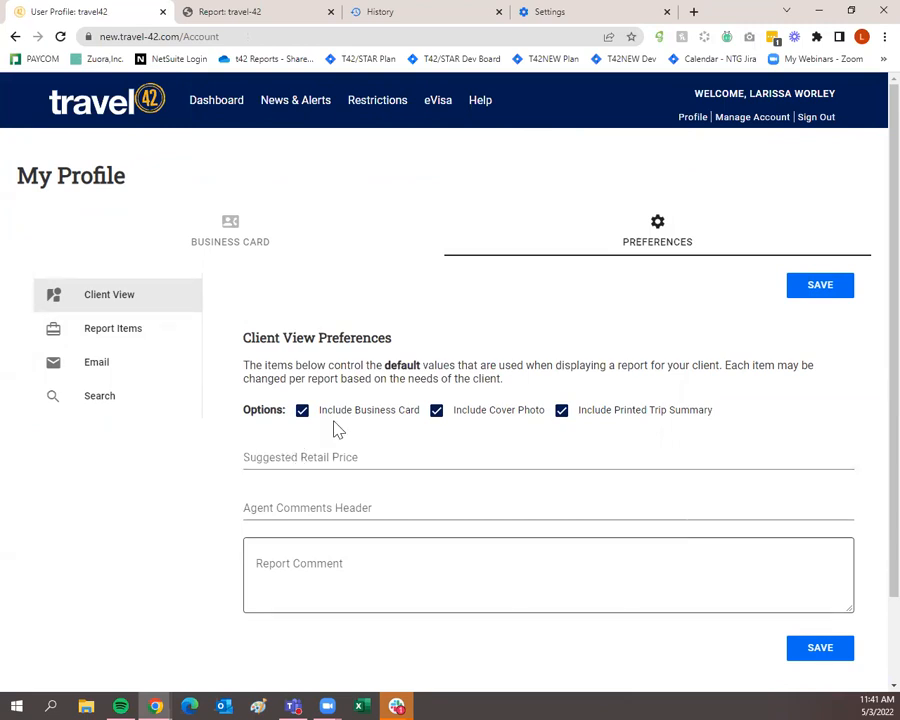
{"action": "left_click", "coordinate": [303, 419]}
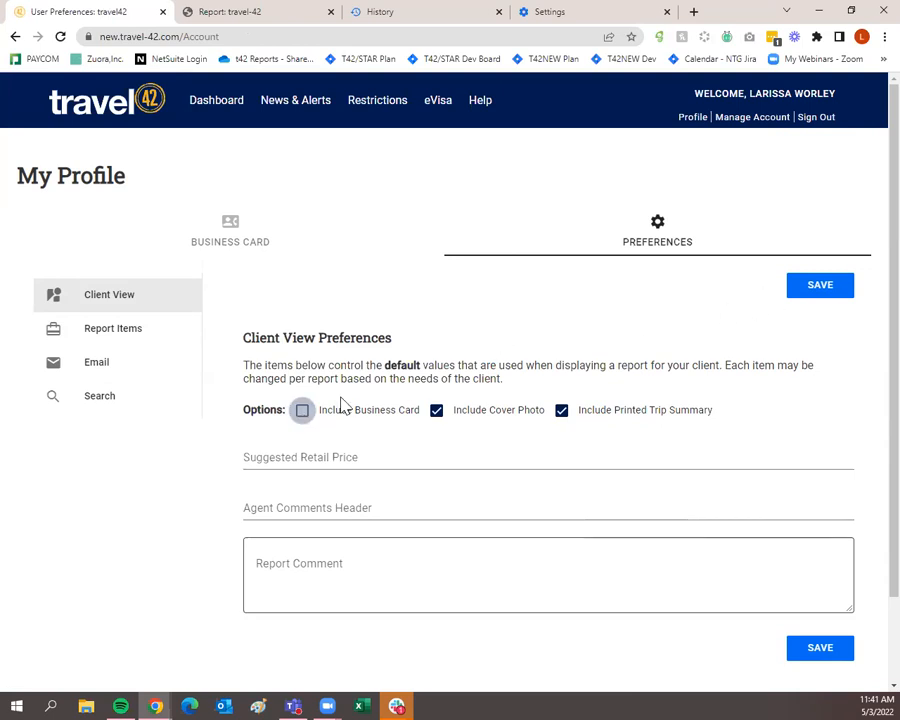
{"action": "left_click", "coordinate": [303, 414]}
Step: Examine the Report Items preferences, including the destination template choices and the default hotel and ship content
{"action": "left_click", "coordinate": [169, 341]}
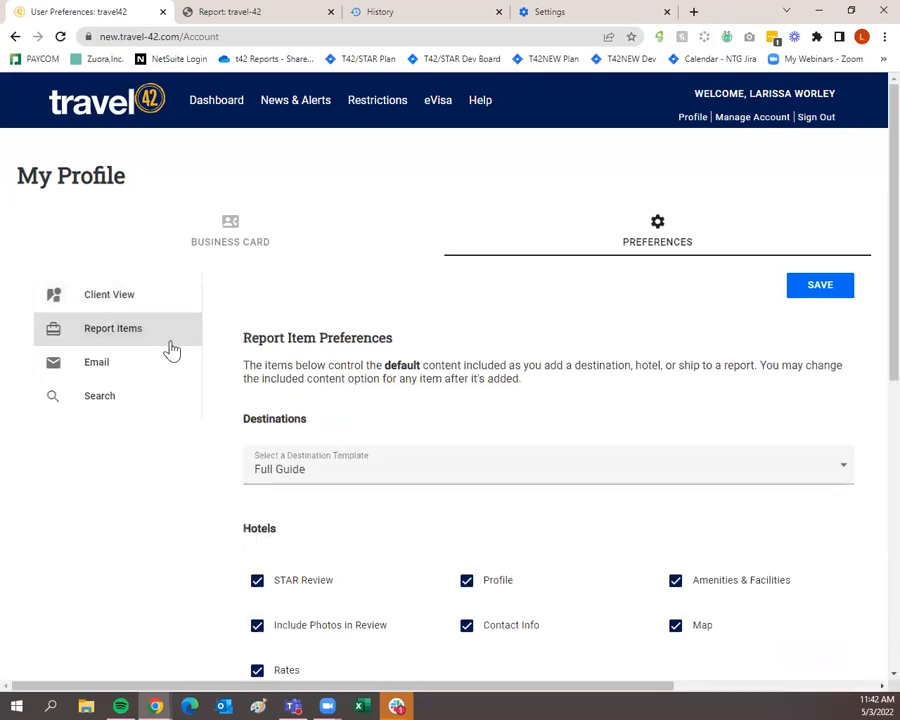
{"action": "scroll", "coordinate": [174, 348], "scroll_direction": "down", "scroll_amount": 3}
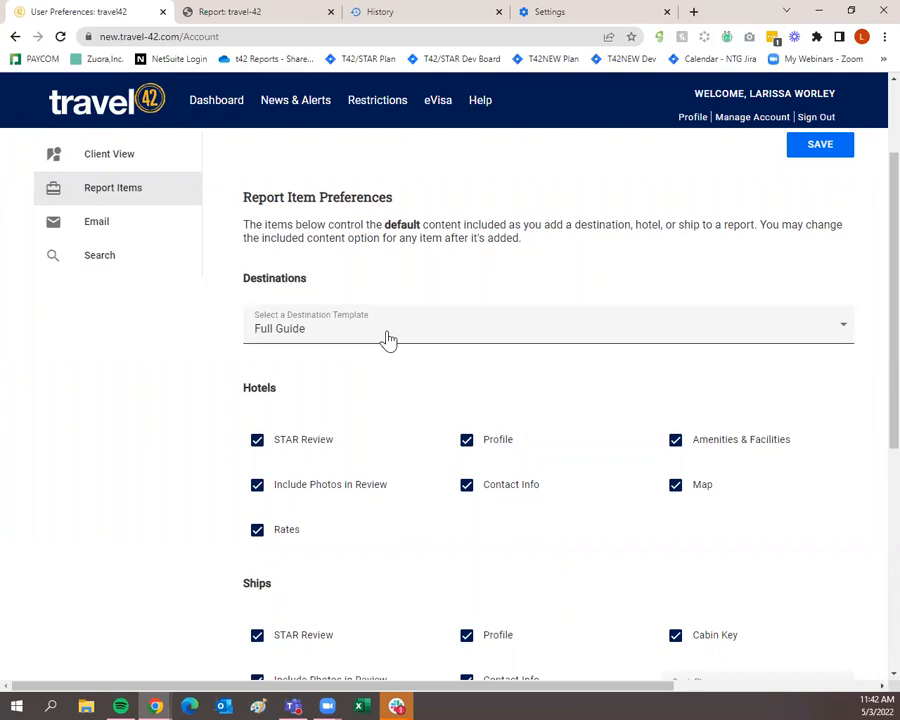
{"action": "left_click", "coordinate": [315, 340]}
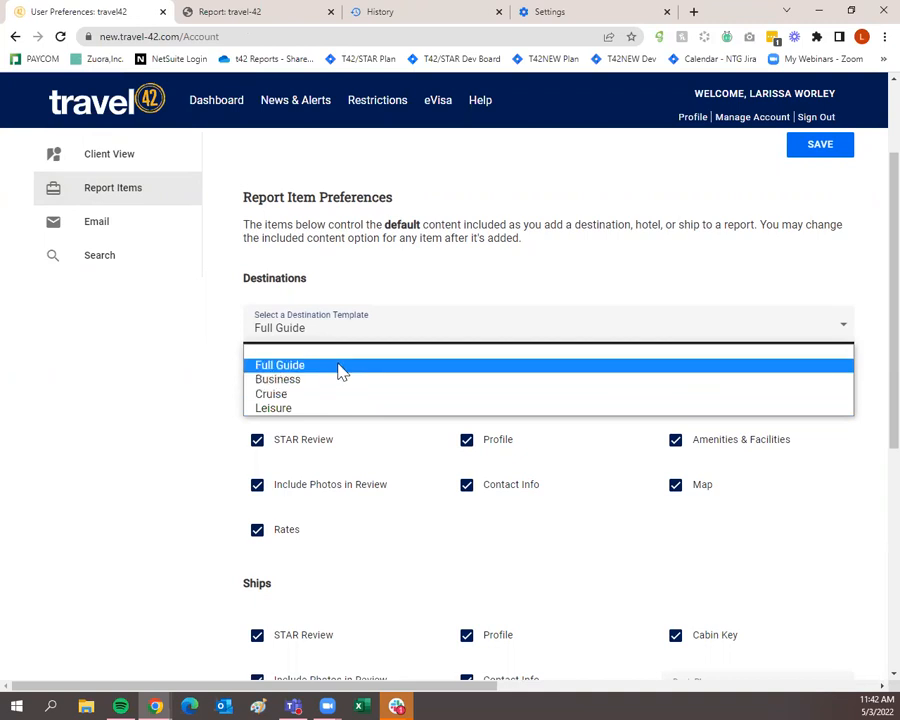
{"action": "left_click", "coordinate": [356, 290]}
{"action": "scroll", "coordinate": [140, 250], "scroll_direction": "down", "scroll_amount": 3}
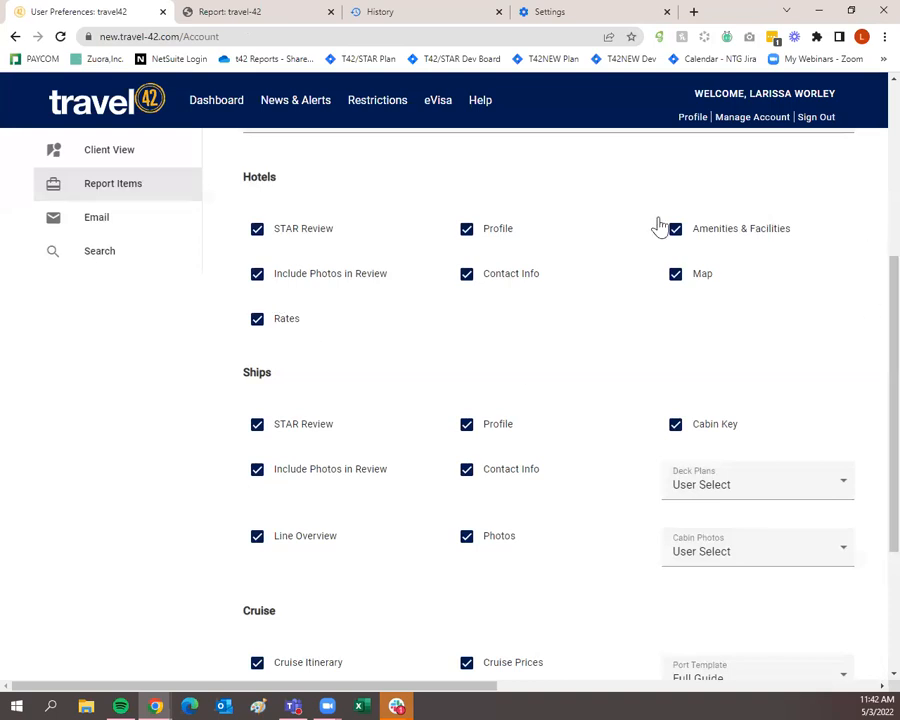
{"action": "scroll", "coordinate": [437, 289], "scroll_direction": "up", "scroll_amount": 3}
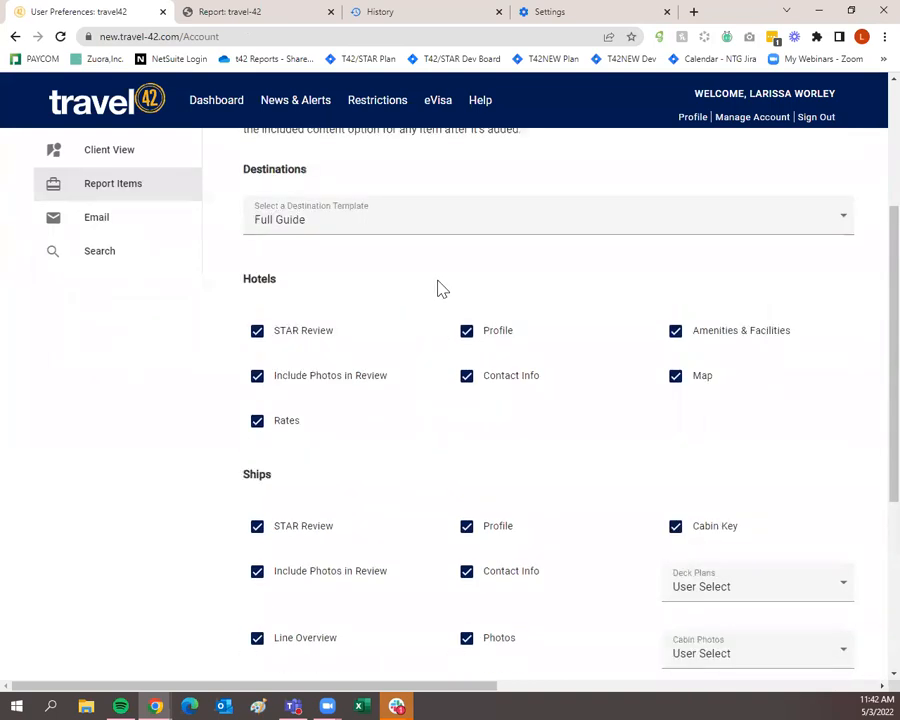
Step: Examine the default email and search preferences, and return to the business card
{"action": "left_click", "coordinate": [96, 224]}
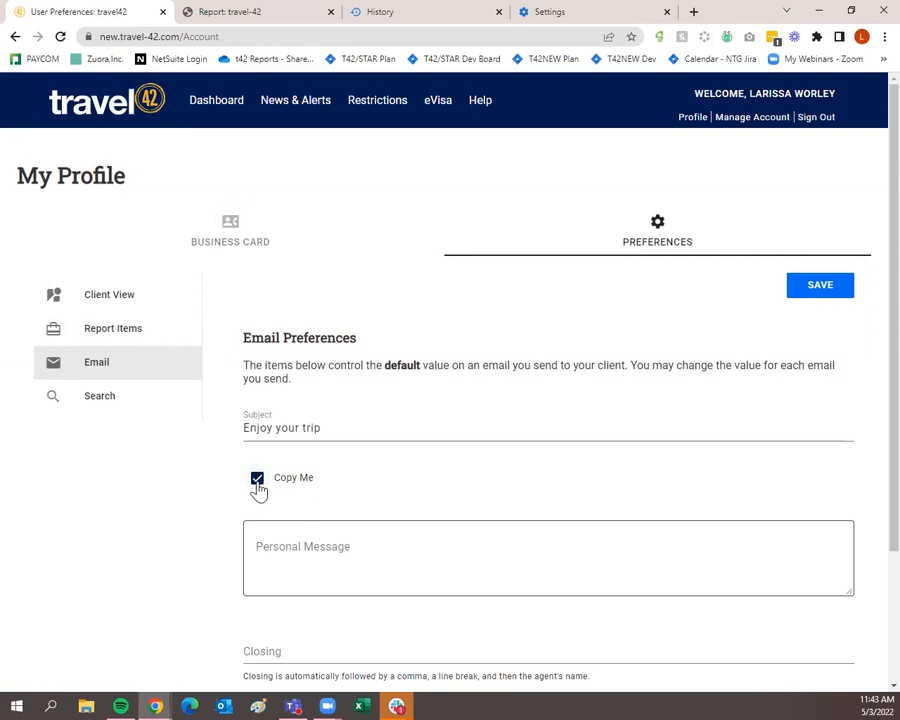
{"action": "scroll", "coordinate": [257, 485], "scroll_direction": "down", "scroll_amount": 3}
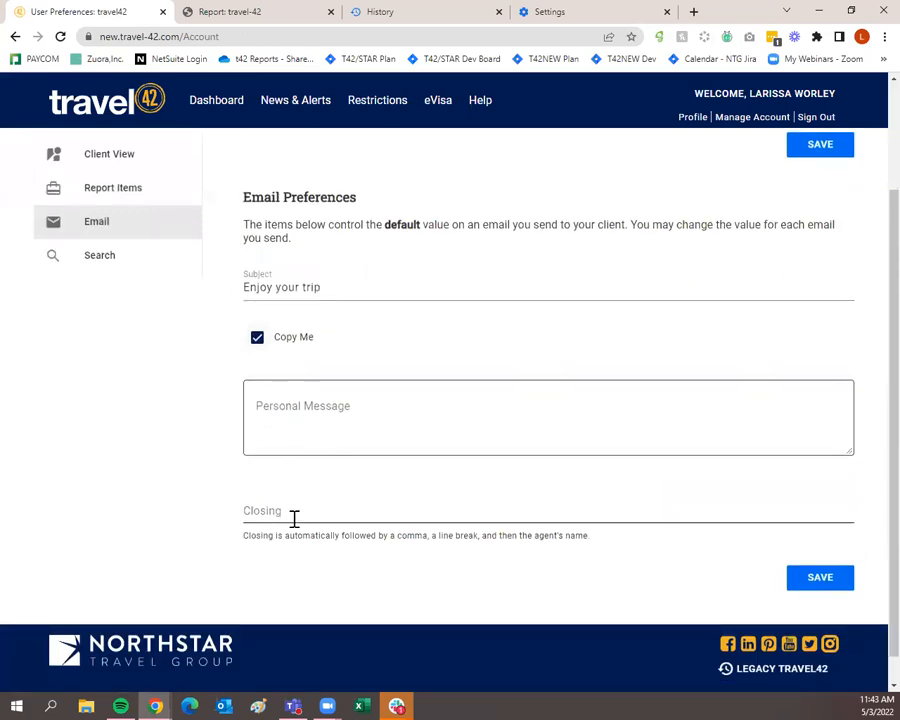
{"action": "scroll", "coordinate": [292, 516], "scroll_direction": "up", "scroll_amount": 3}
{"action": "left_click", "coordinate": [161, 404]}
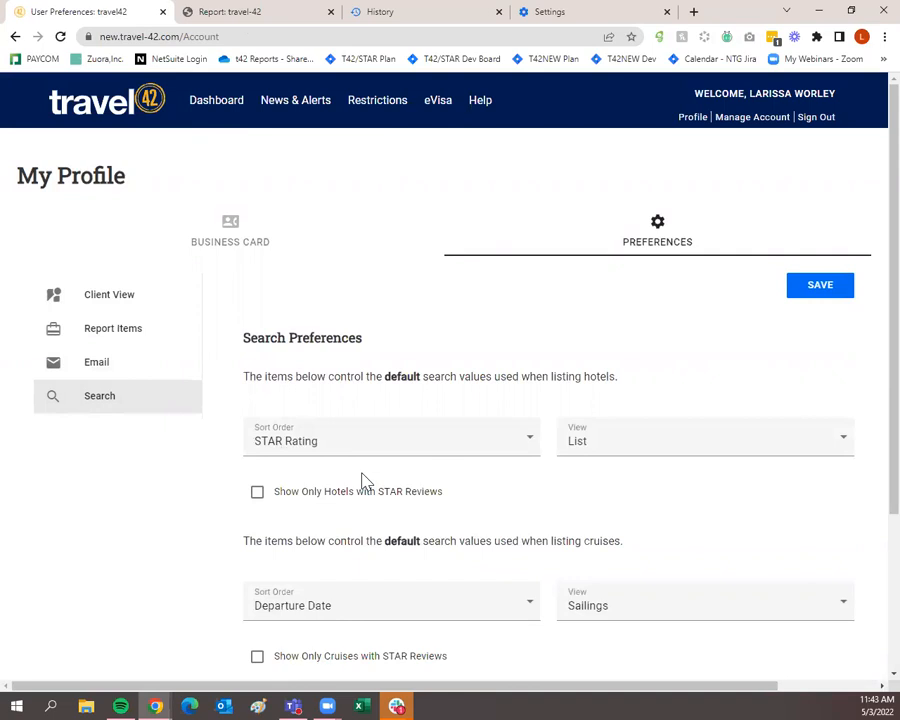
{"action": "left_click", "coordinate": [270, 248]}
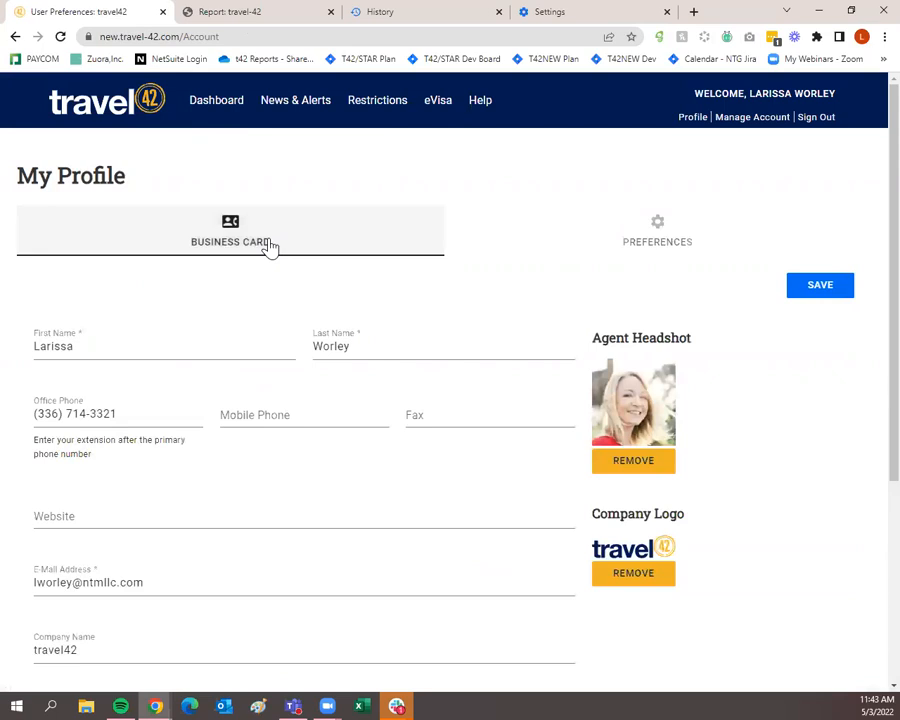